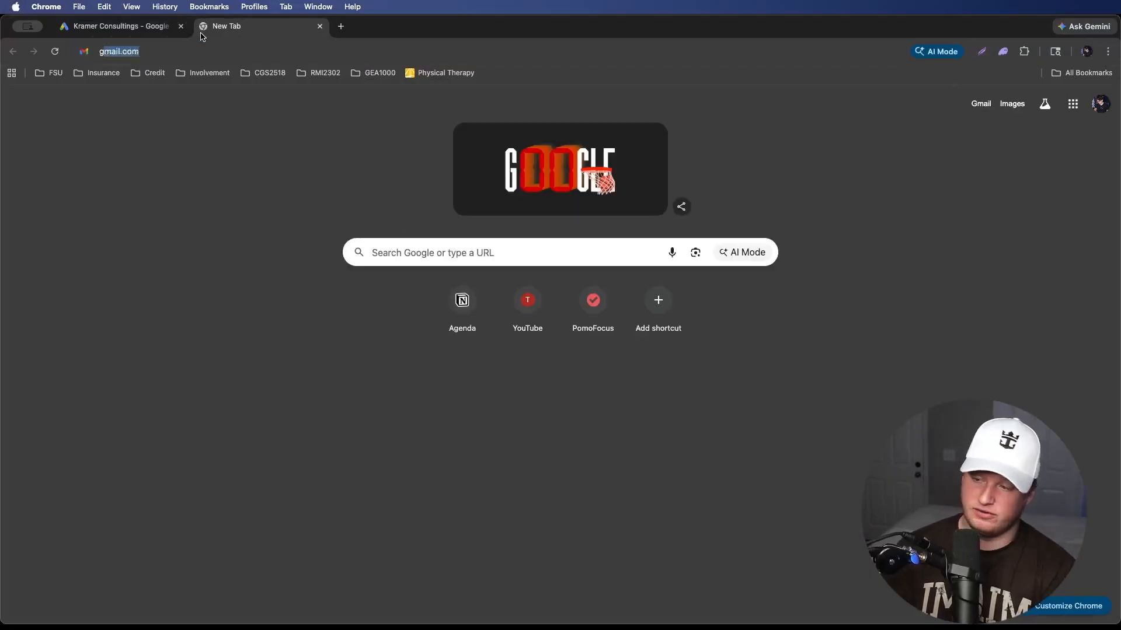
# - Search Google for Google Ads, look through its landing page, and return to the open campaign setup
pyautogui.write('ads')
pyautogui.press('Return')
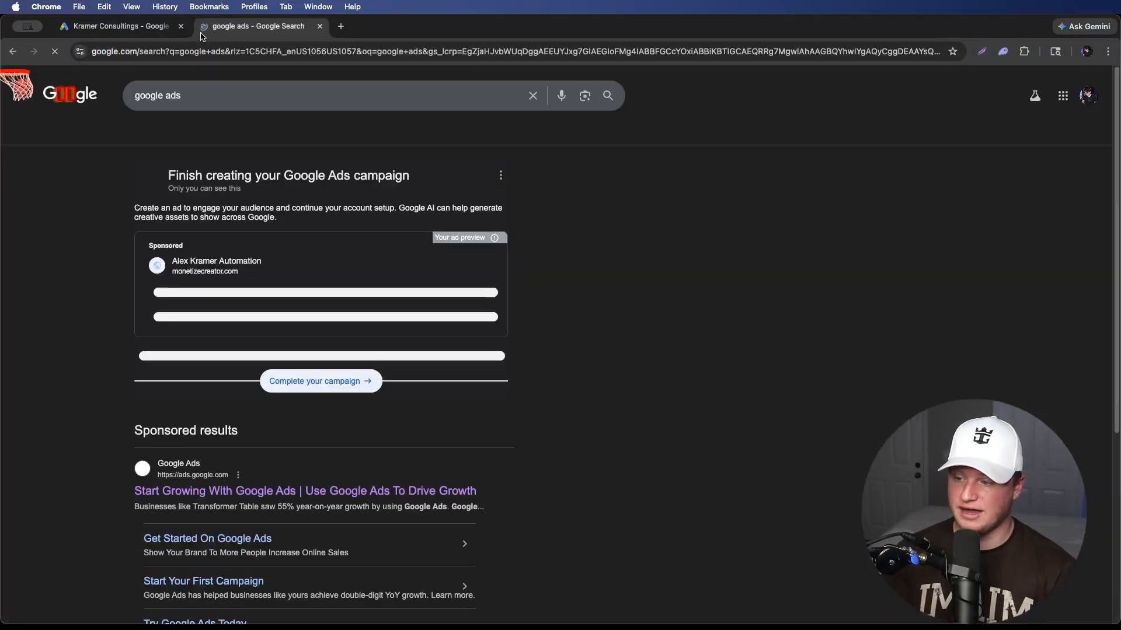
pyautogui.click(271, 485)
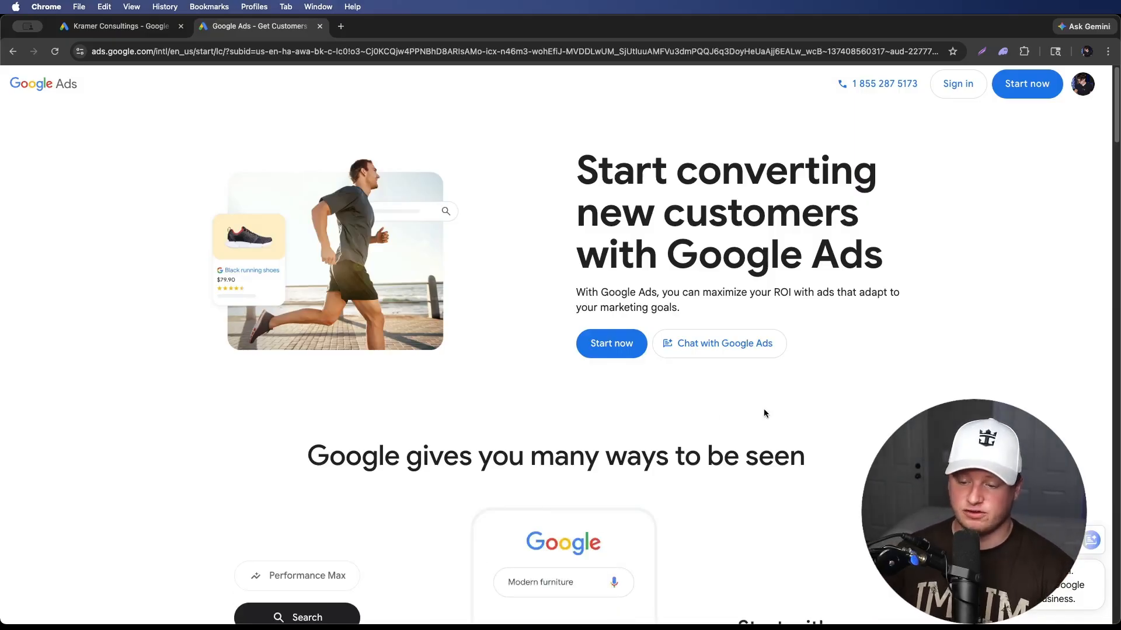
pyautogui.scroll(-15, 762, 413)
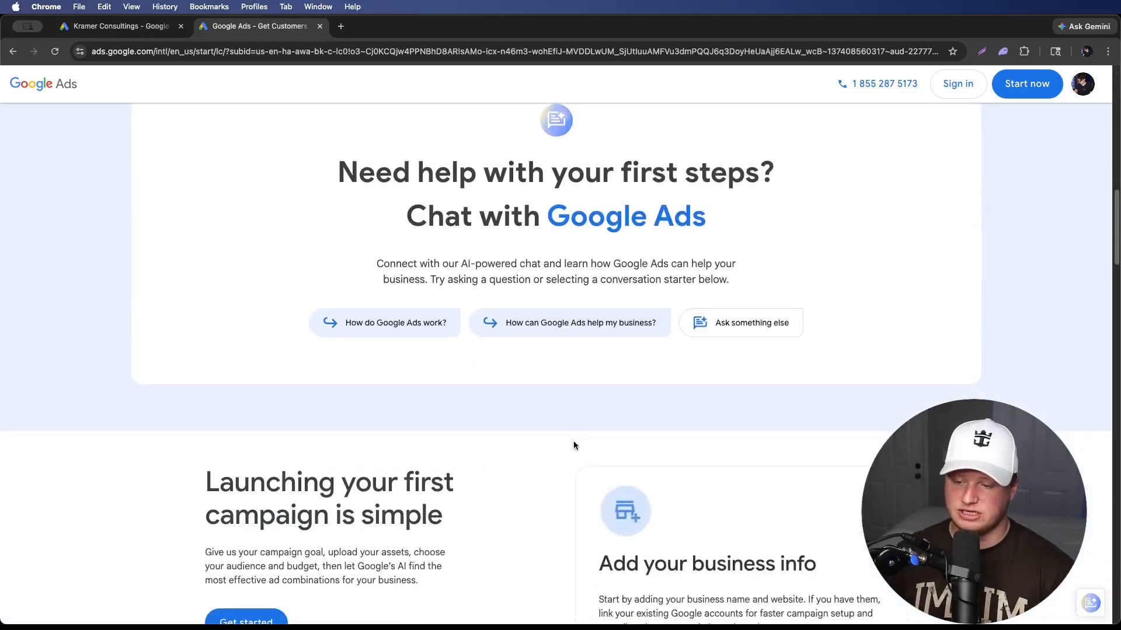
pyautogui.scroll(15, 587, 429)
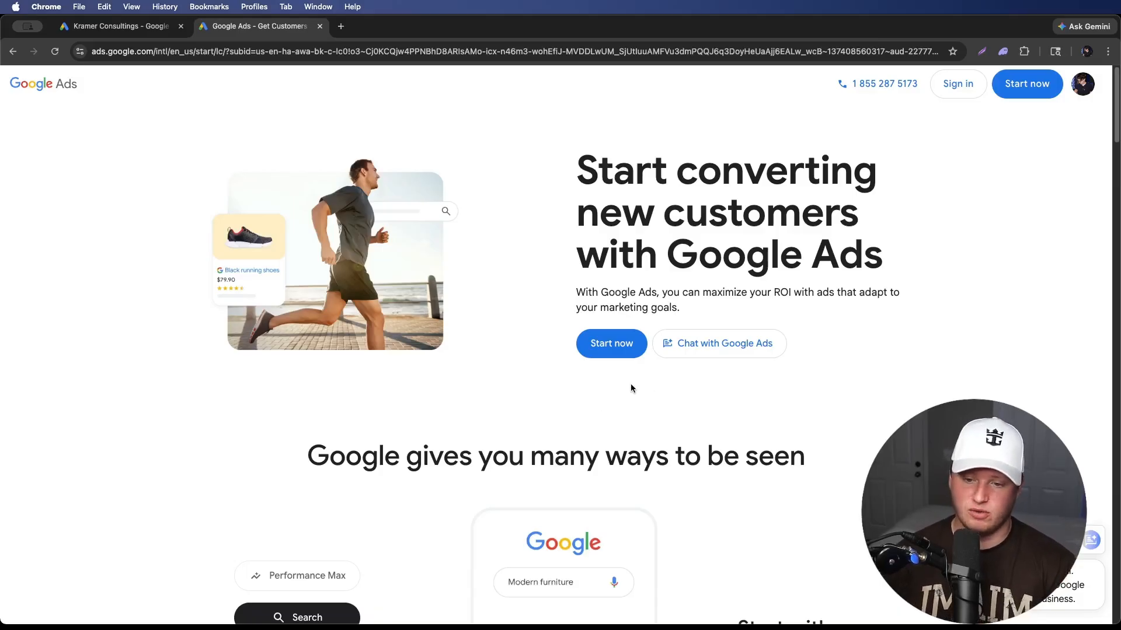
pyautogui.press('super+w')
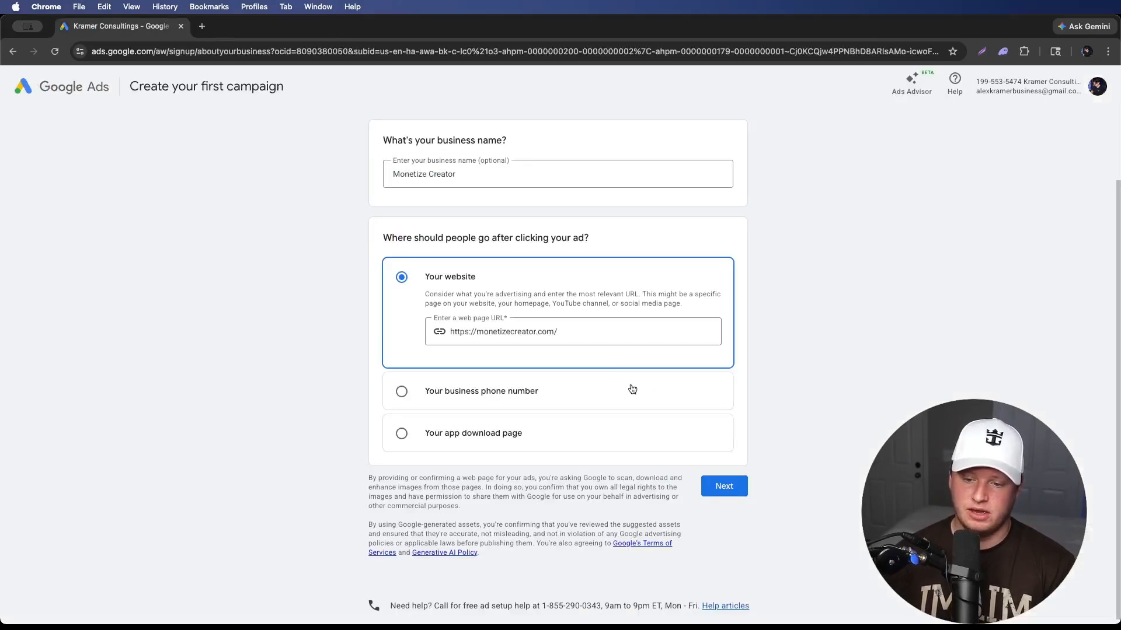
pyautogui.click(473, 181)
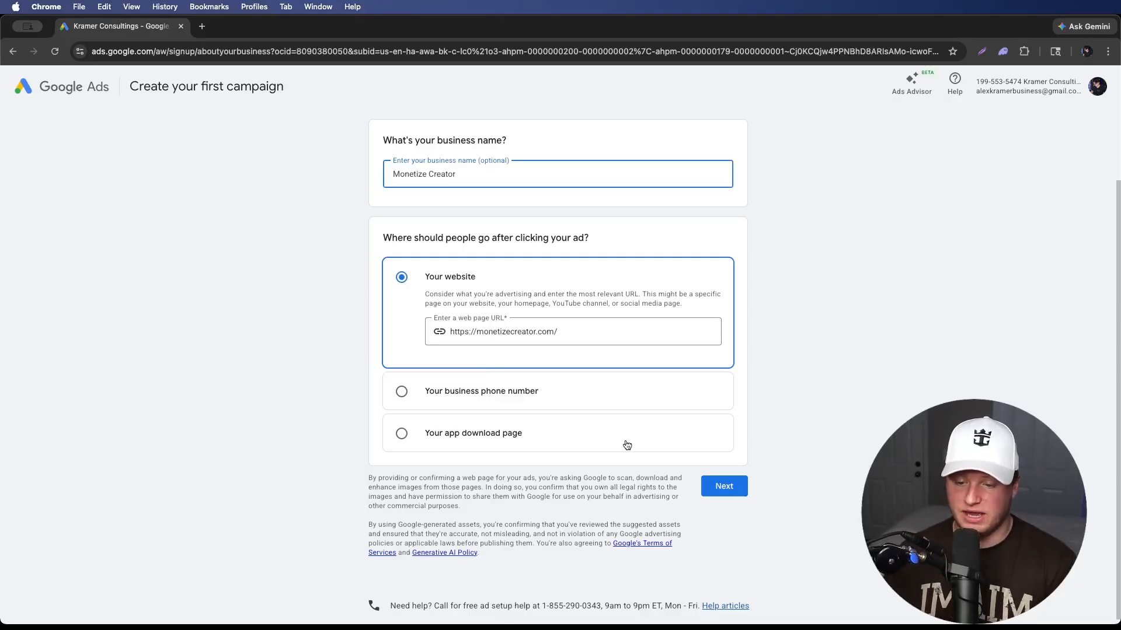
pyautogui.click(774, 432)
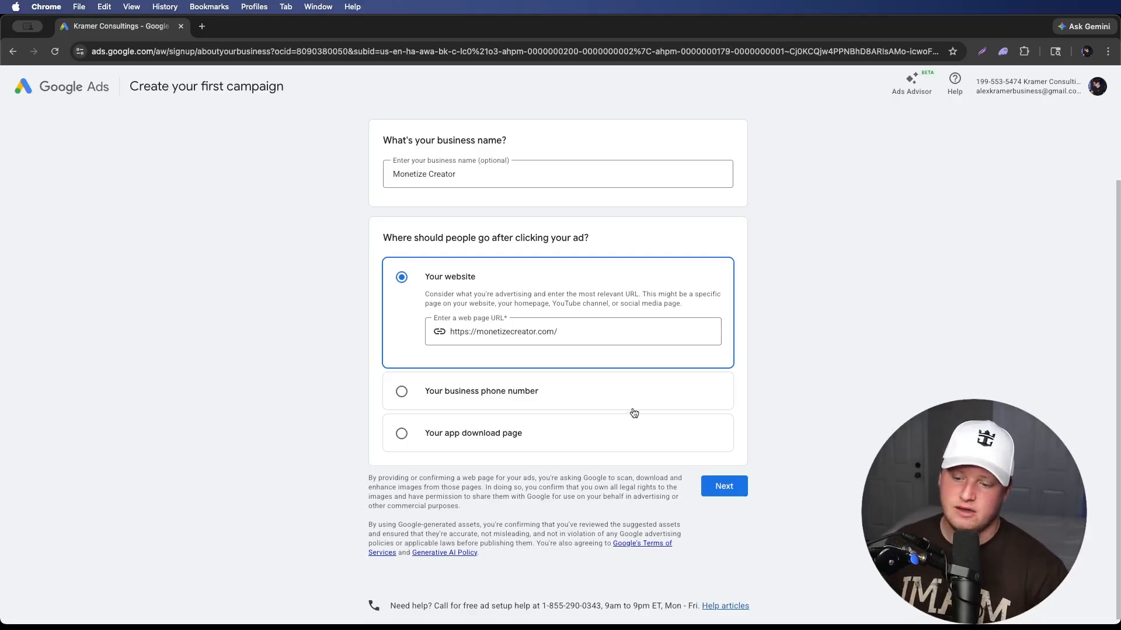
pyautogui.click(585, 395)
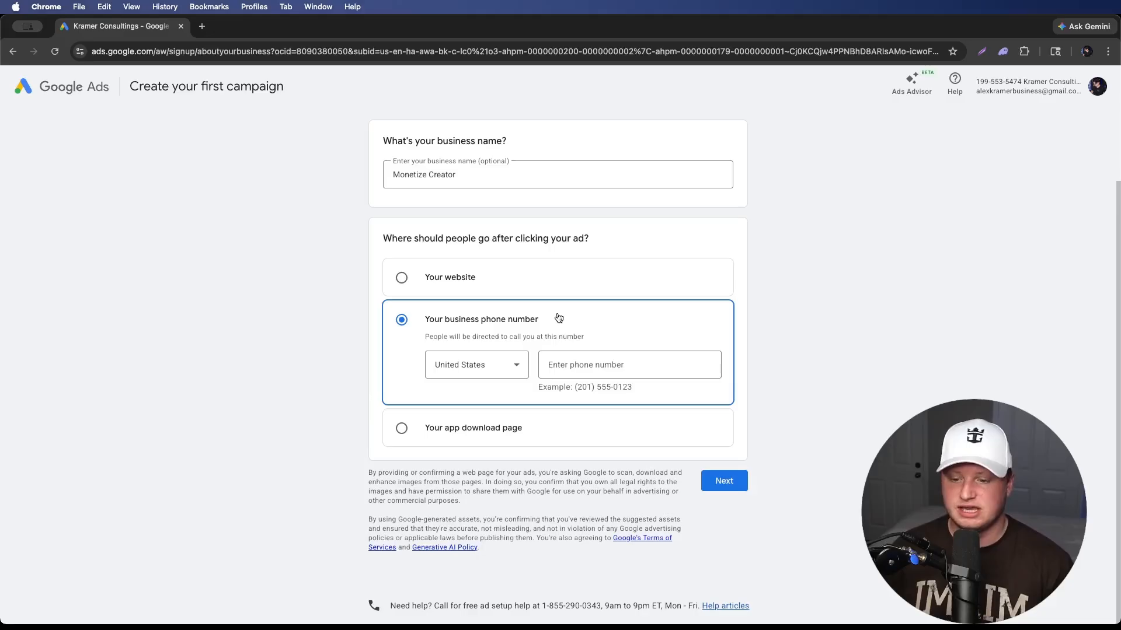
pyautogui.click(495, 271)
pyautogui.click(608, 331)
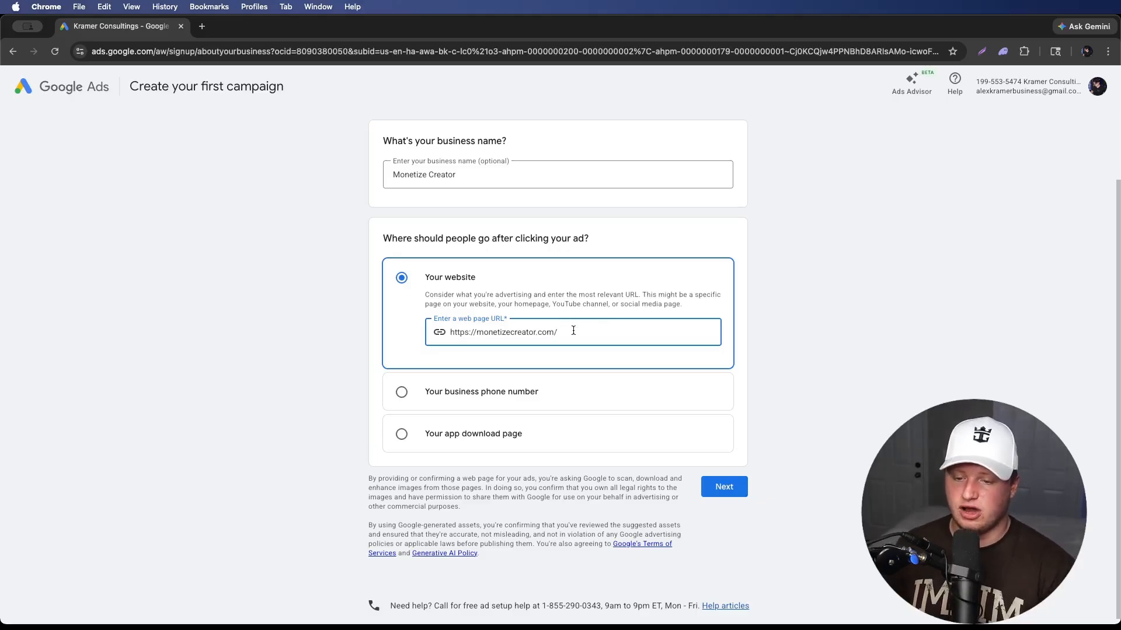
pyautogui.moveTo(449, 337); pyautogui.dragTo(492, 334)
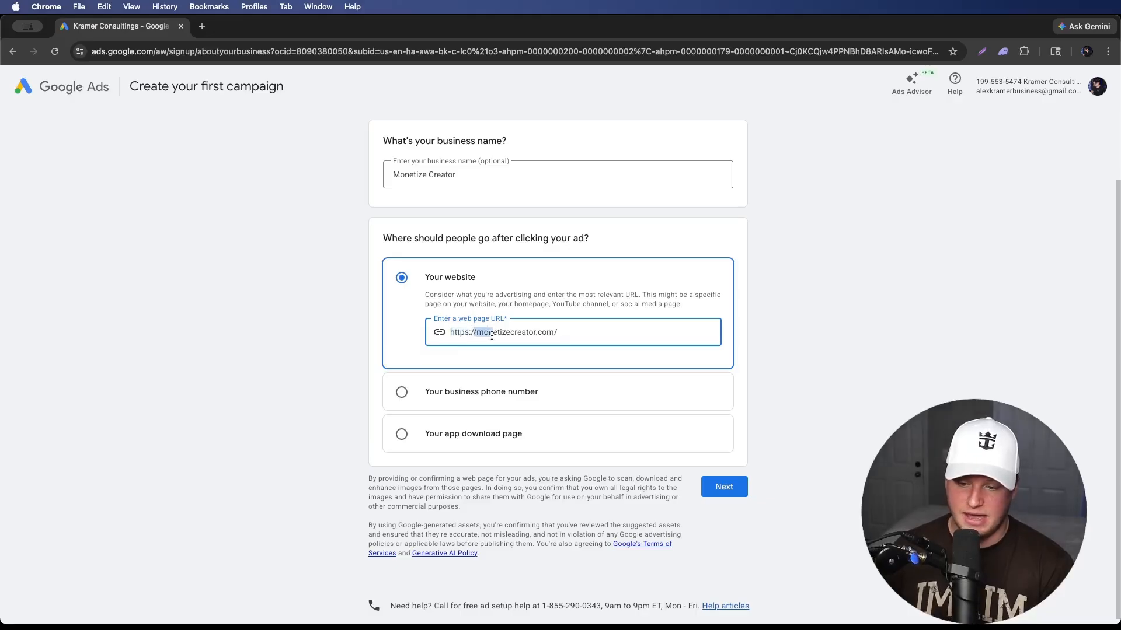
pyautogui.click(738, 489)
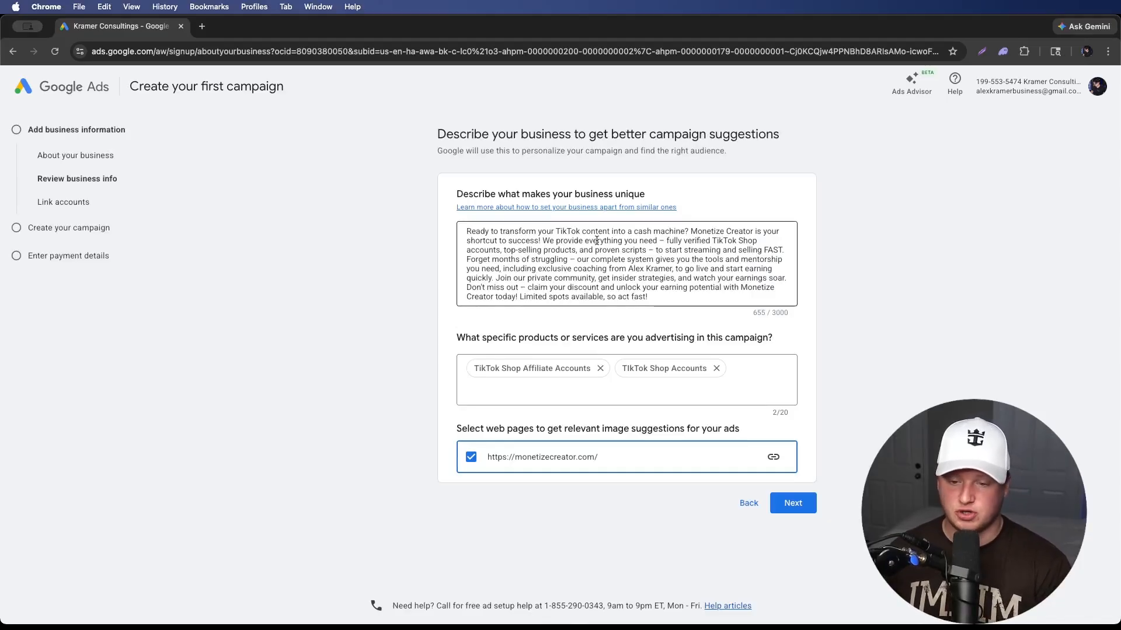
# - Review the description of what makes the business unique and the question about advertised products or services
pyautogui.click(648, 295)
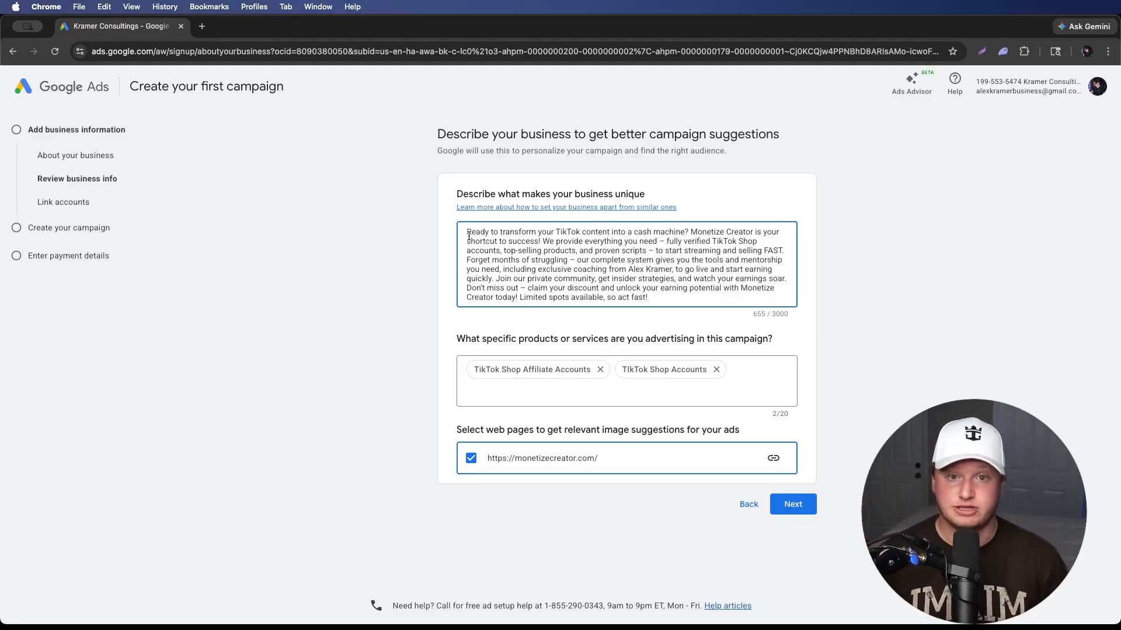
pyautogui.click(537, 612)
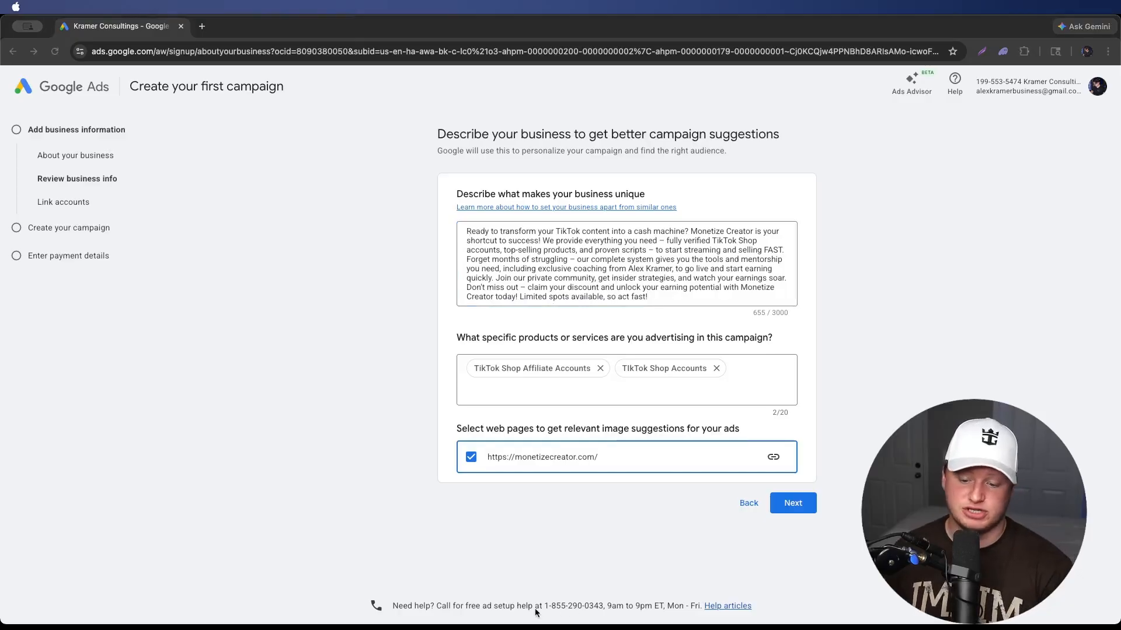
pyautogui.click(417, 235)
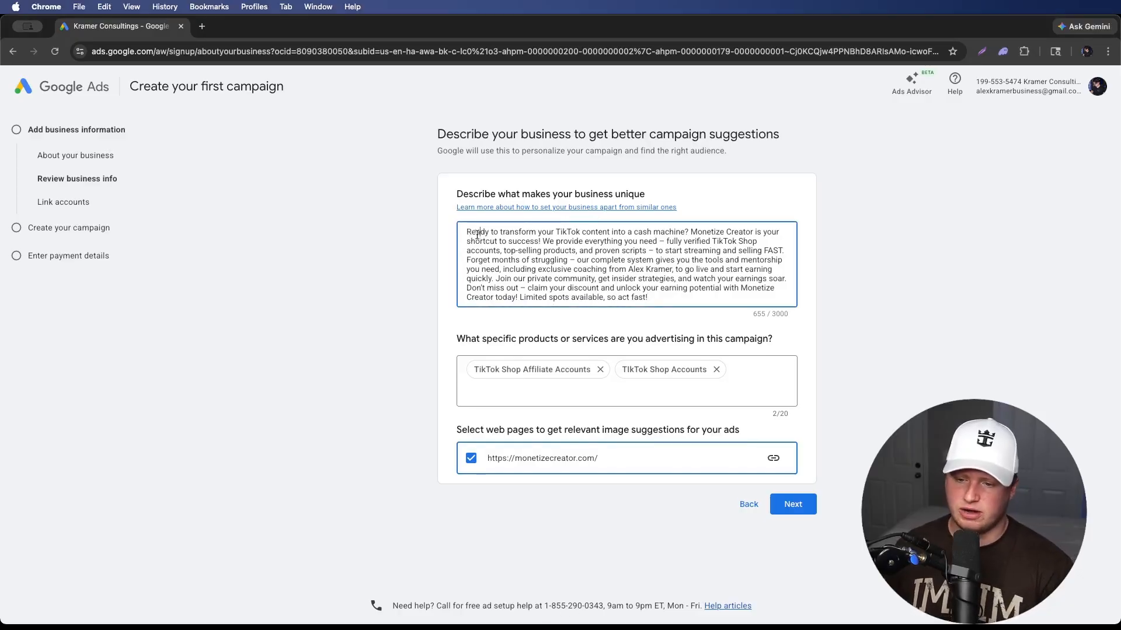
pyautogui.moveTo(471, 234); pyautogui.dragTo(689, 233)
pyautogui.click(690, 233)
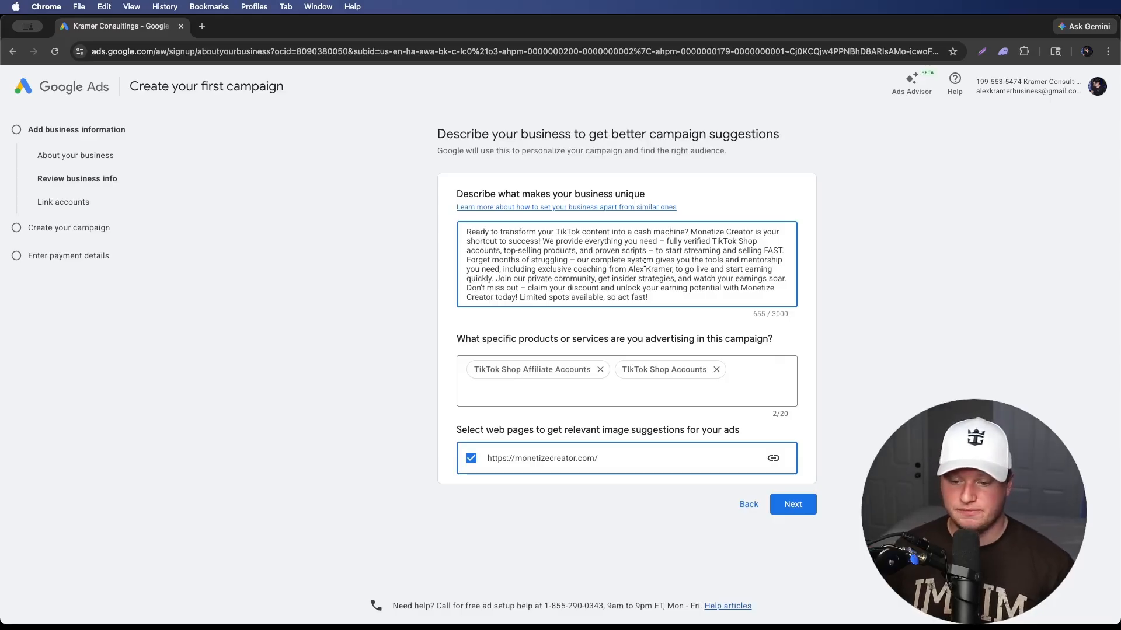
pyautogui.moveTo(468, 339); pyautogui.dragTo(733, 349)
pyautogui.tripleClick(758, 343)
pyautogui.click(759, 342)
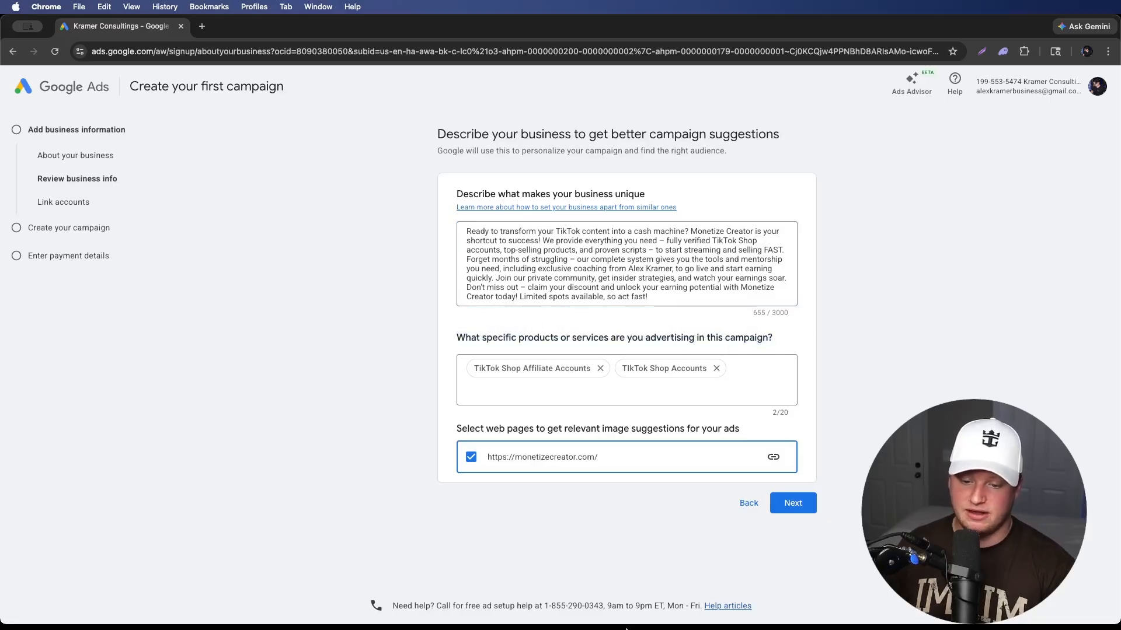
pyautogui.click(532, 613)
pyautogui.click(417, 433)
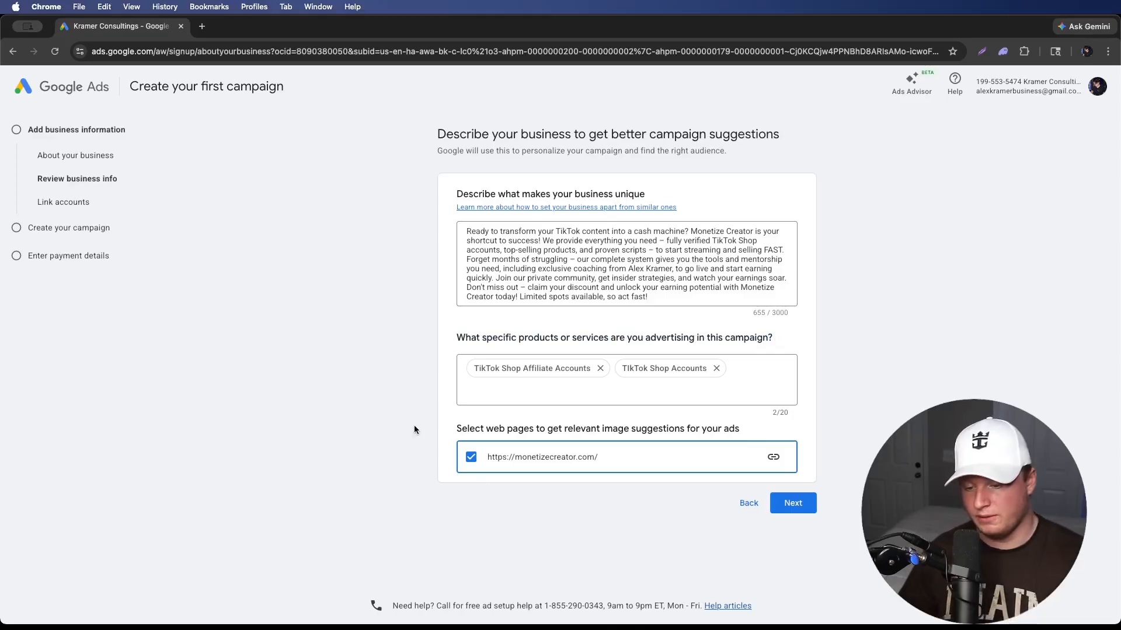
# - Remove the TikTok Shop Accounts and TikTok Shop Affiliate Accounts entries from the campaign's advertised products or services
pyautogui.click(529, 383)
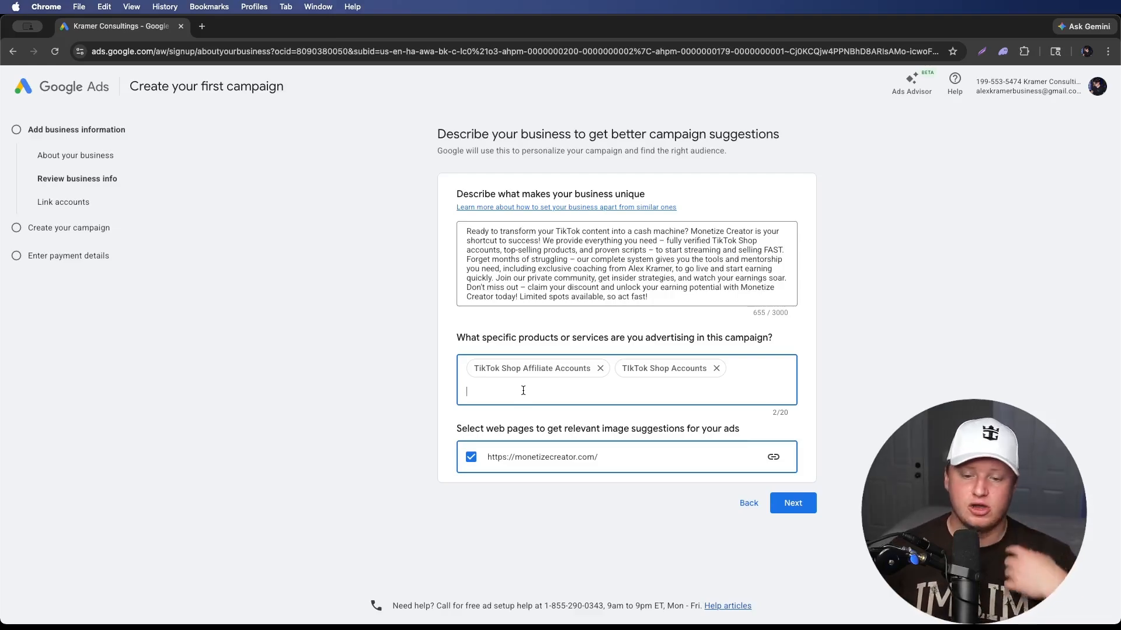
pyautogui.doubleClick(783, 413)
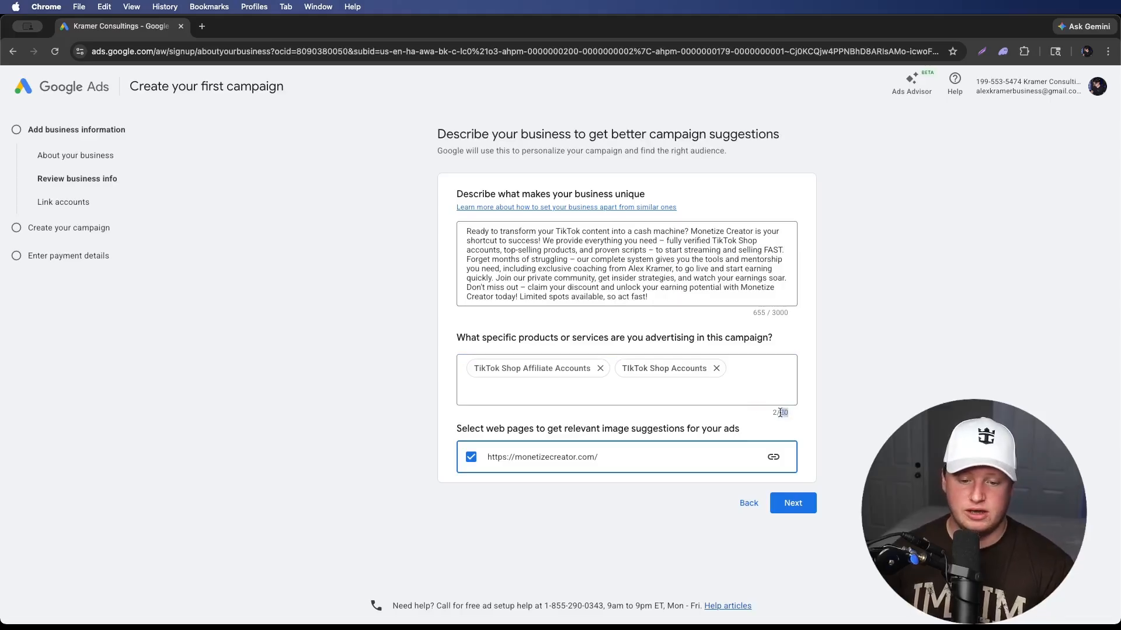
pyautogui.click(717, 368)
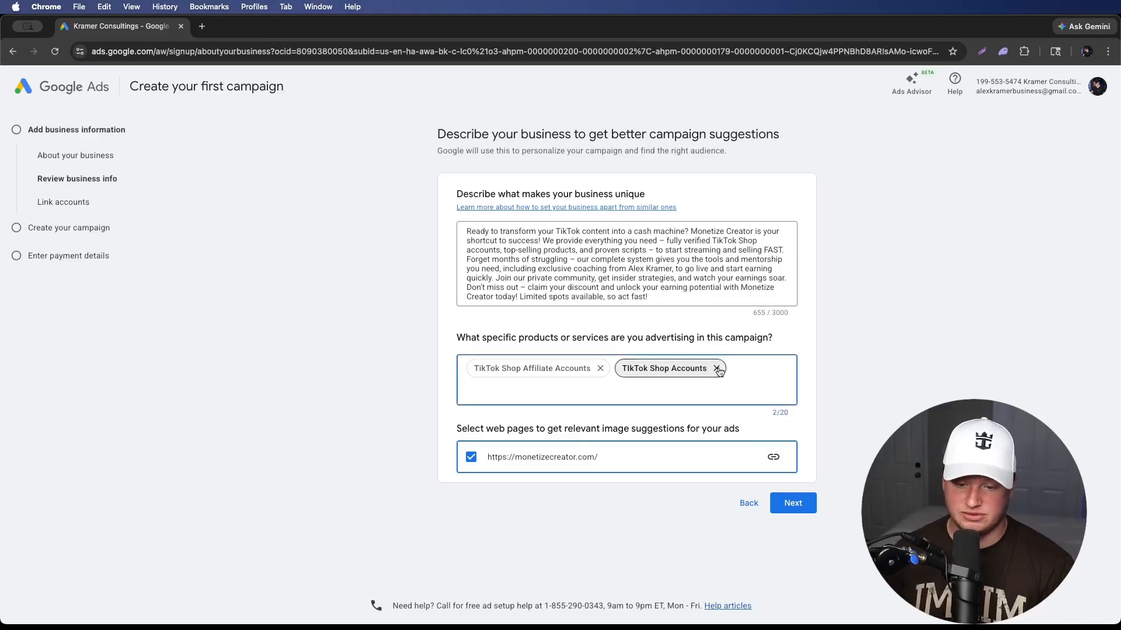
pyautogui.click(717, 370)
pyautogui.click(600, 368)
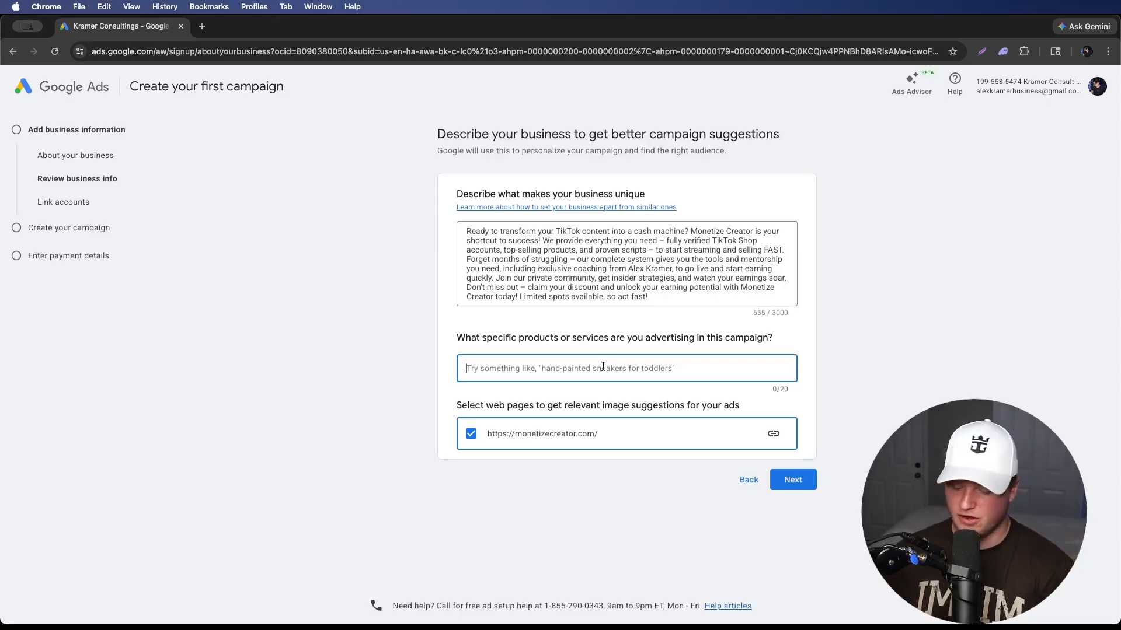
# - Add Social Media Accounts to the campaign's advertised products or services
pyautogui.write('S')
pyautogui.press('BackSpace')
pyautogui.write('Soci')
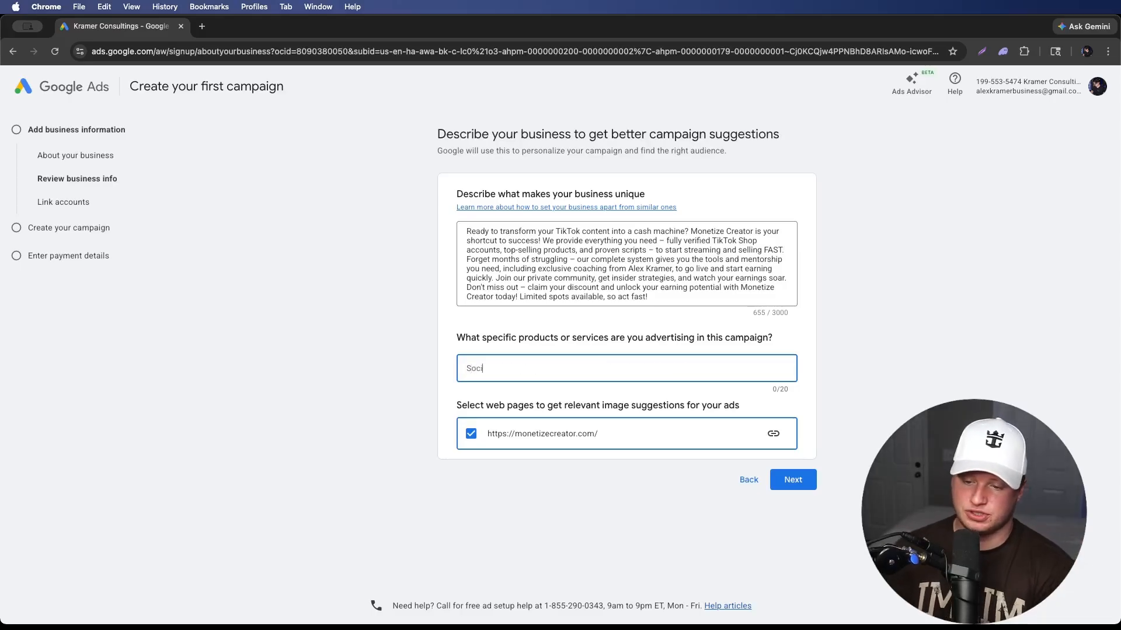
pyautogui.write('al Media Accounts')
pyautogui.press('Return')
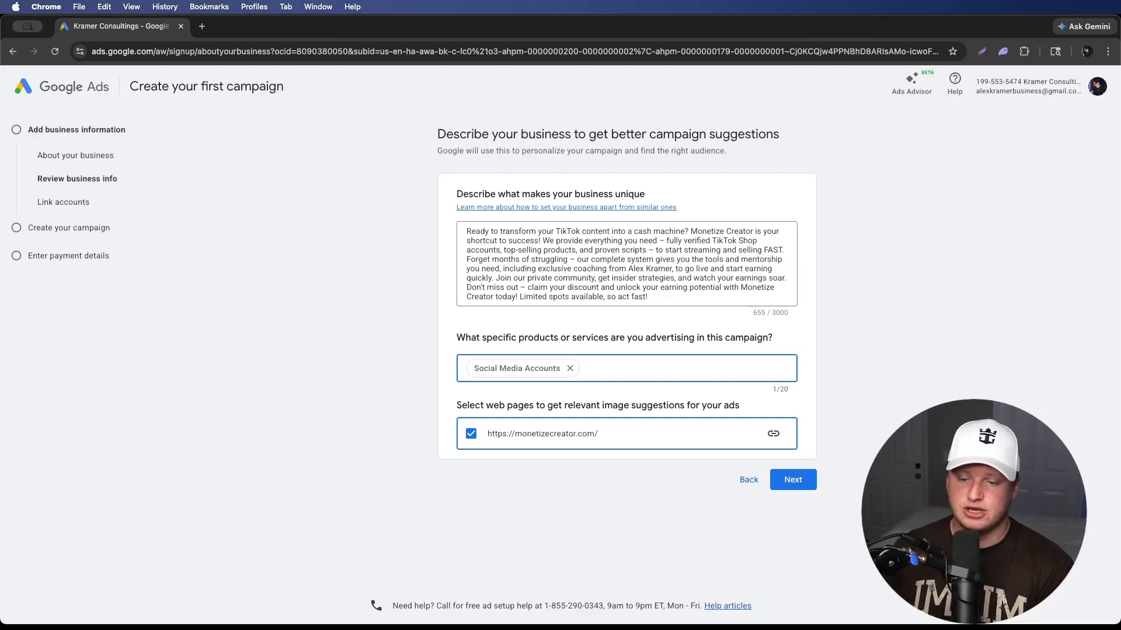
# - Add TikTok Shop Account and TikTok Shop Affiliate Account to the campaign's advertised products or services
pyautogui.click(442, 473)
pyautogui.click(606, 368)
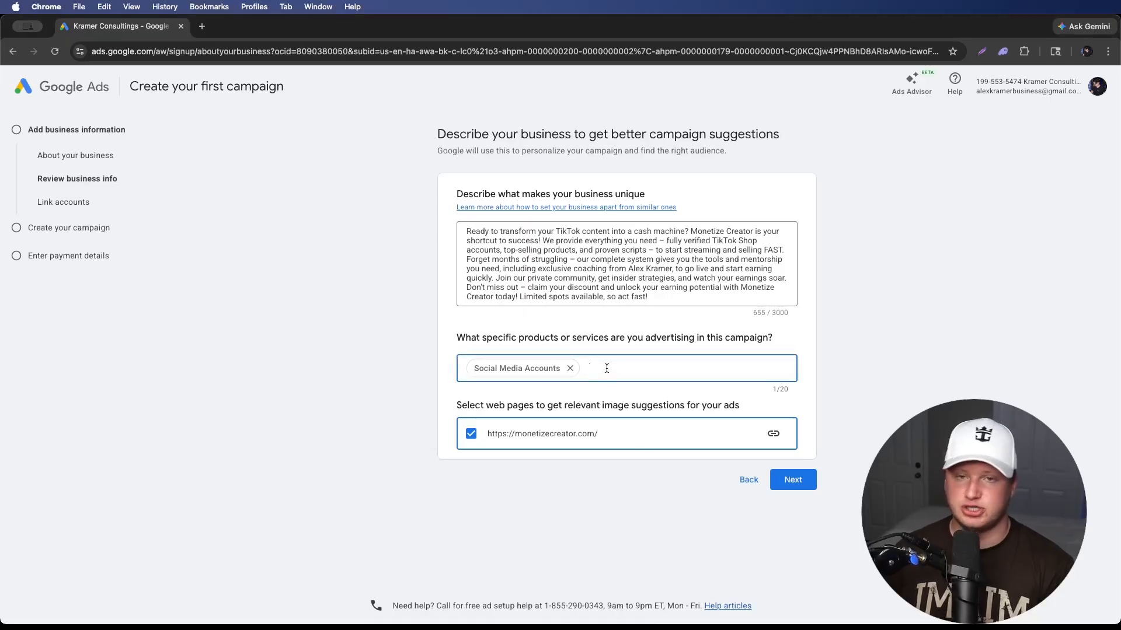
pyautogui.write('Tik')
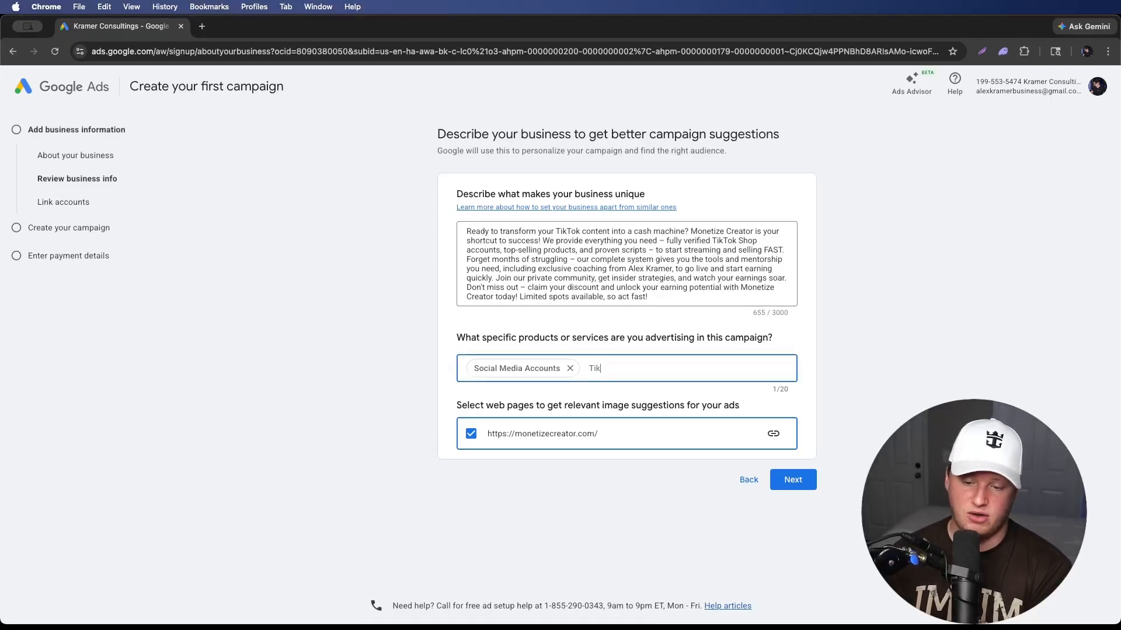
pyautogui.write('Tok Shop Account')
pyautogui.press('Return')
pyautogui.write('TikTok Shop Affiliate Account')
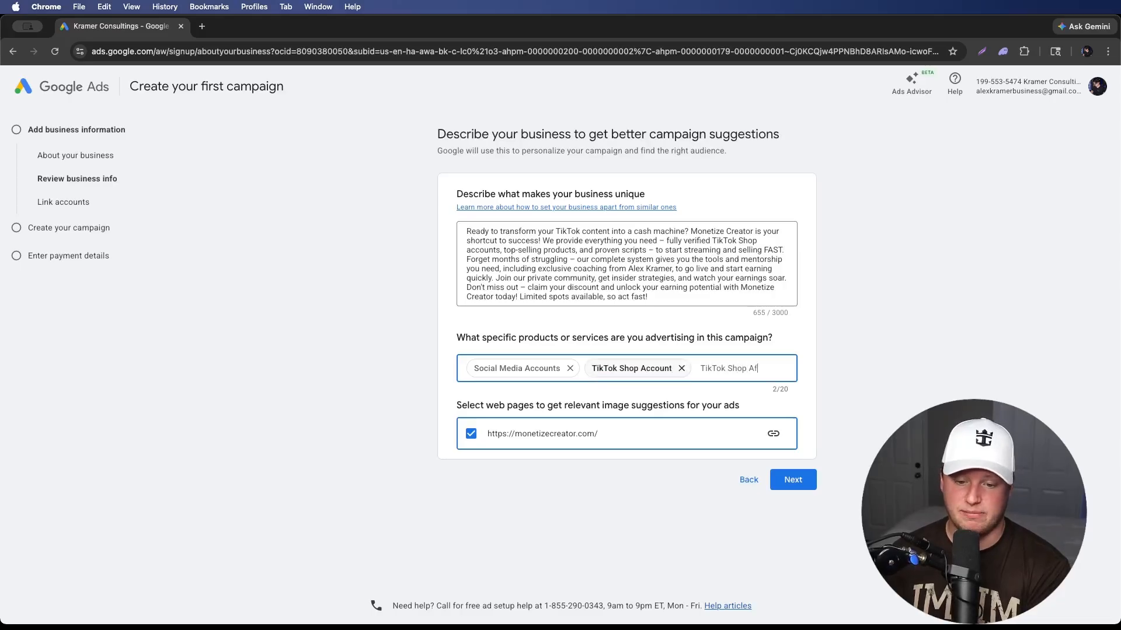
pyautogui.press('Return')
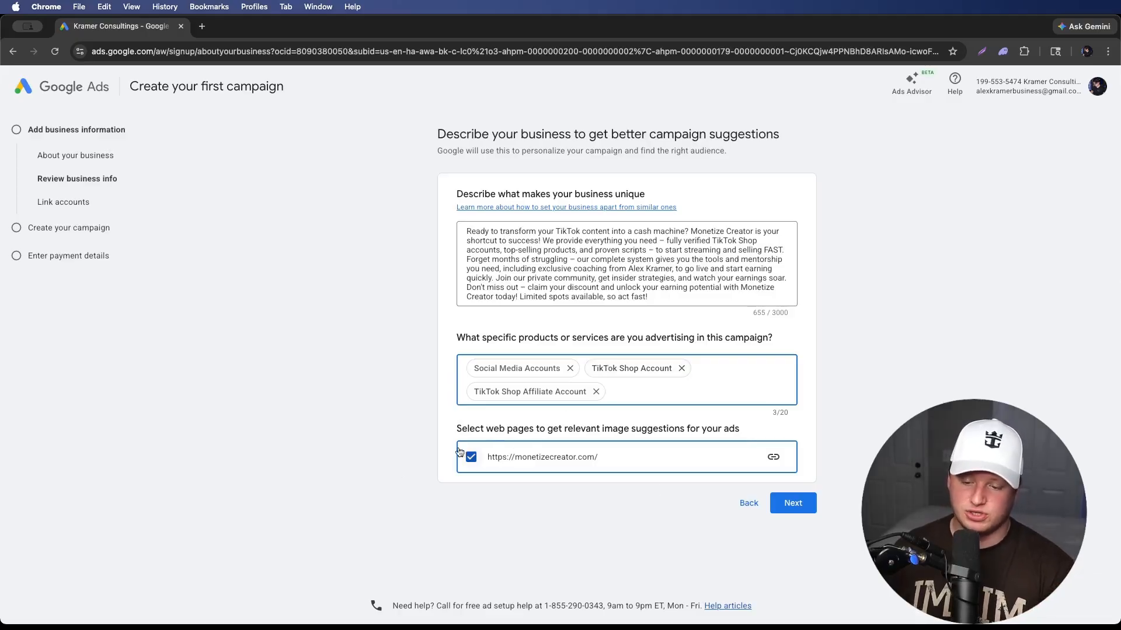
pyautogui.click(487, 462)
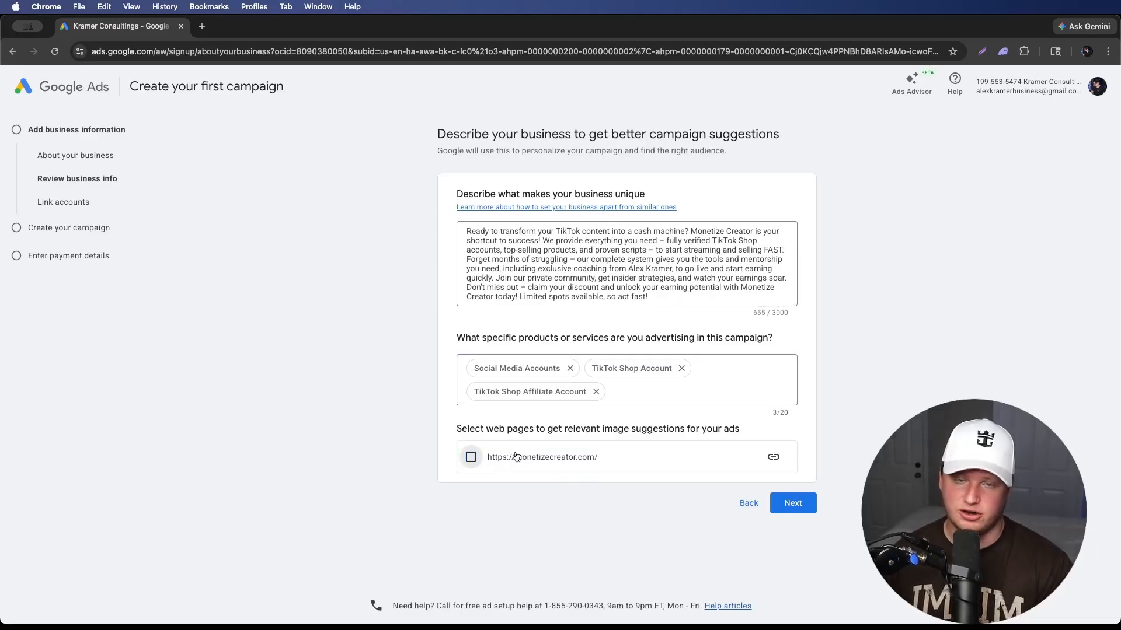
pyautogui.click(484, 457)
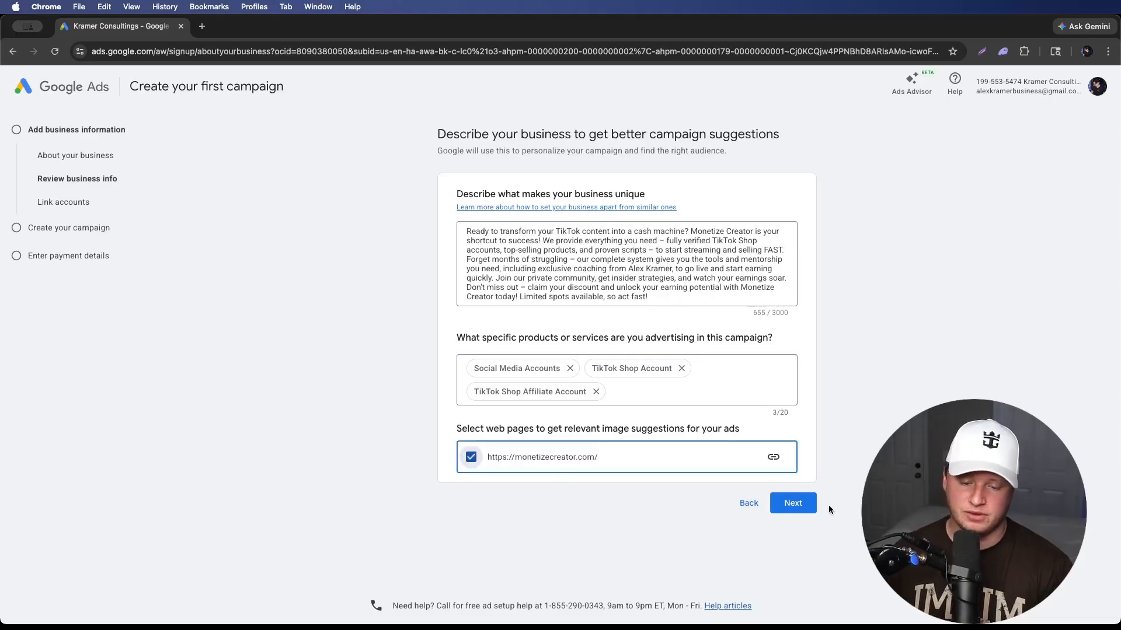
pyautogui.click(794, 509)
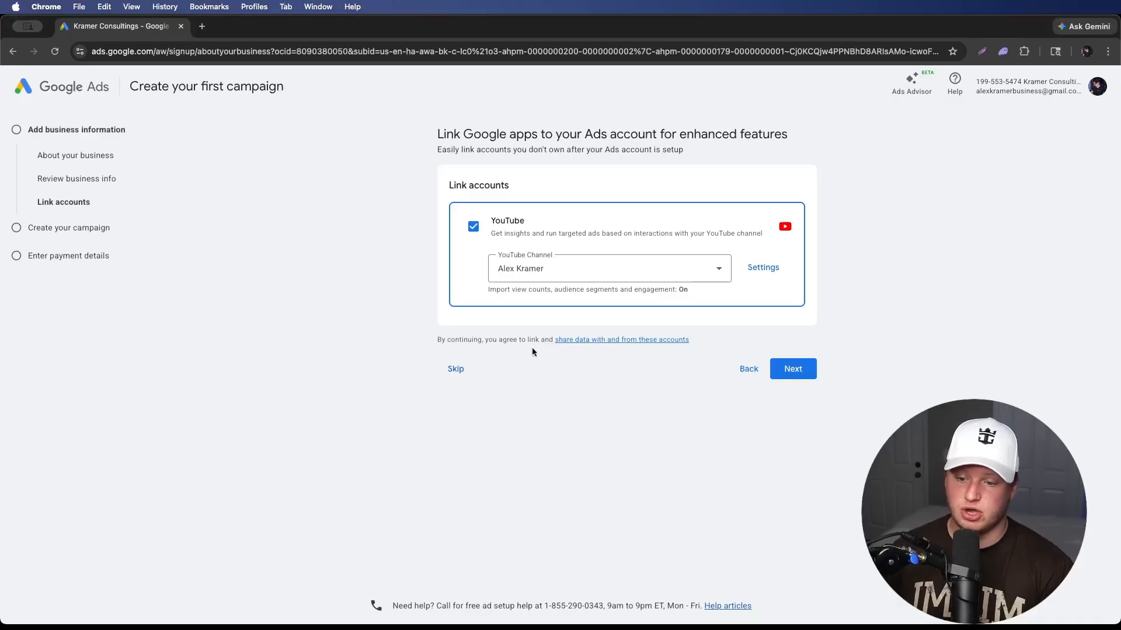
pyautogui.click(458, 368)
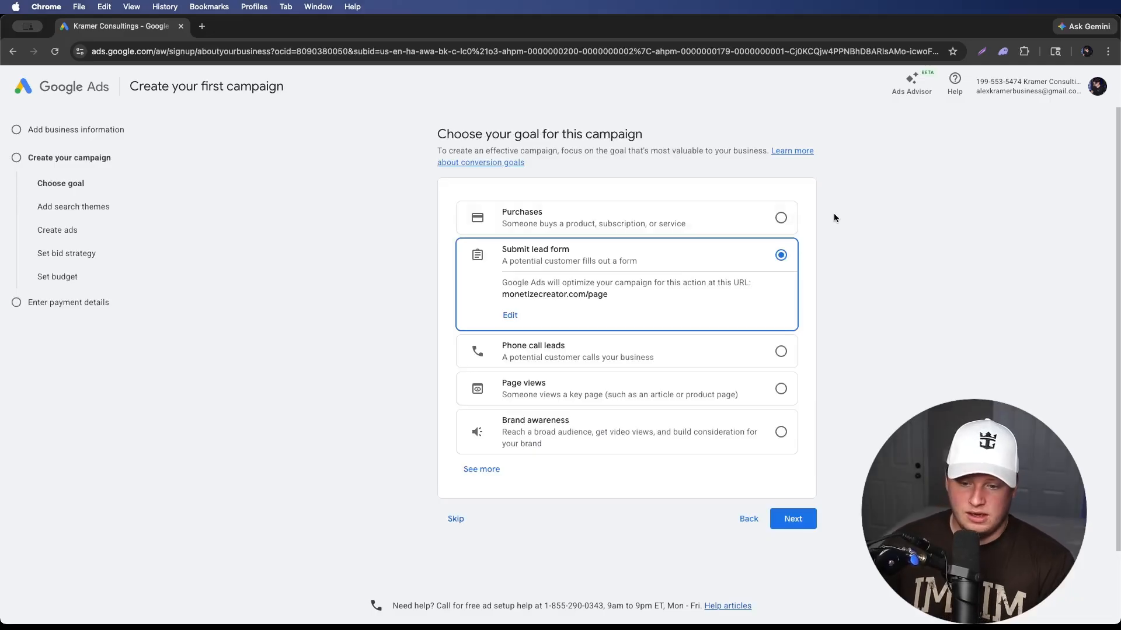
# - Enlarge the page to 110% and examine the available campaign goal options
pyautogui.click(520, 605)
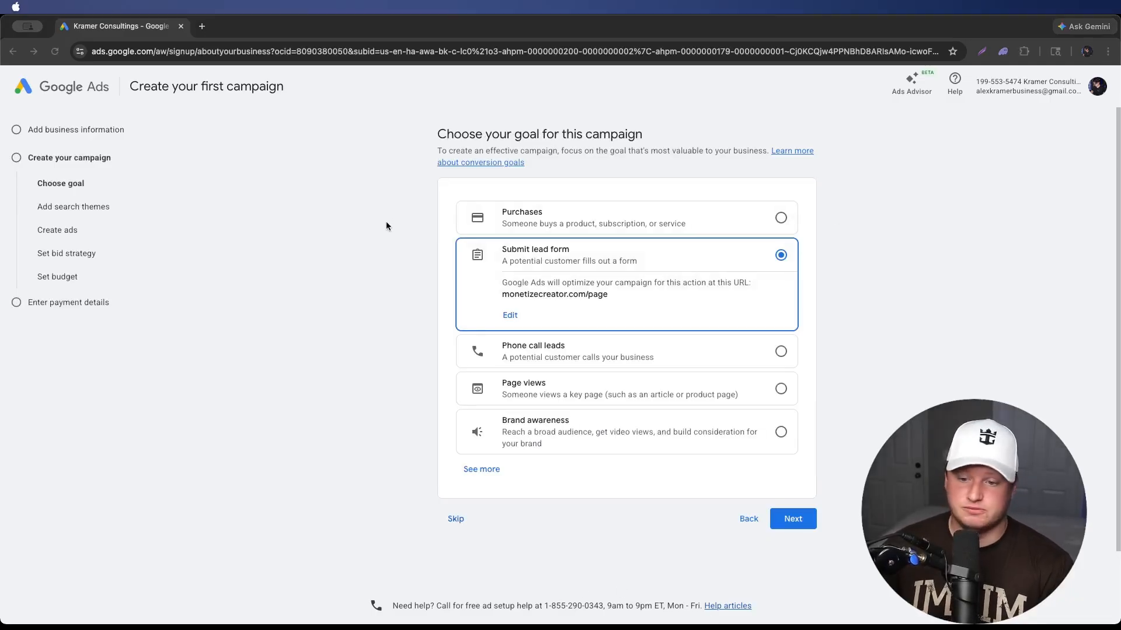
pyautogui.click(406, 236)
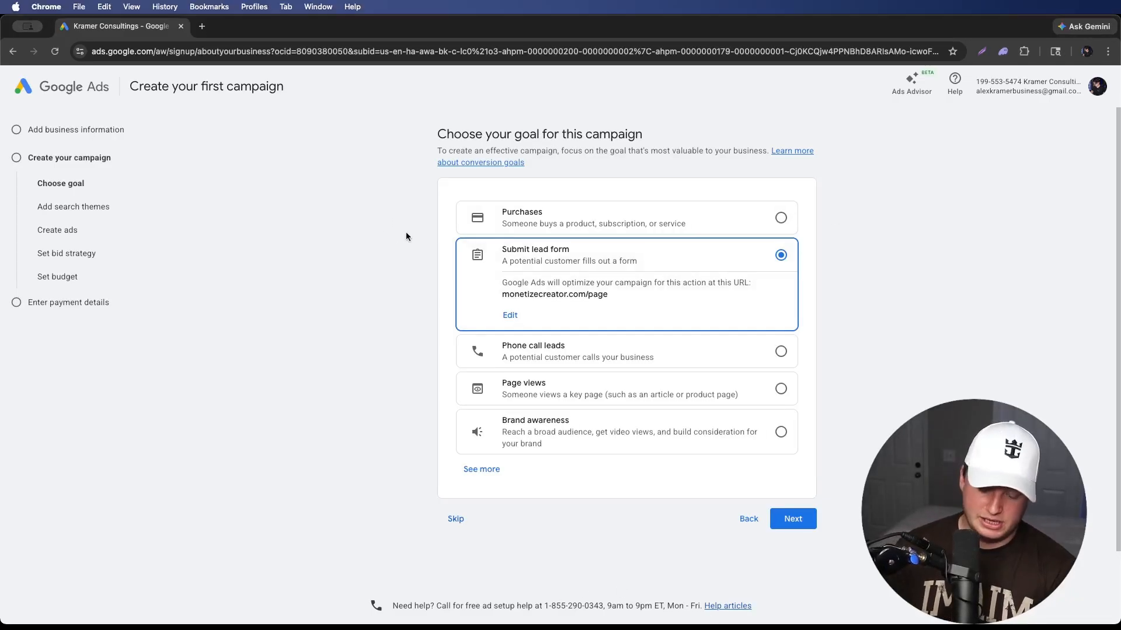
pyautogui.press('super+equal')
pyautogui.press('super+equal')
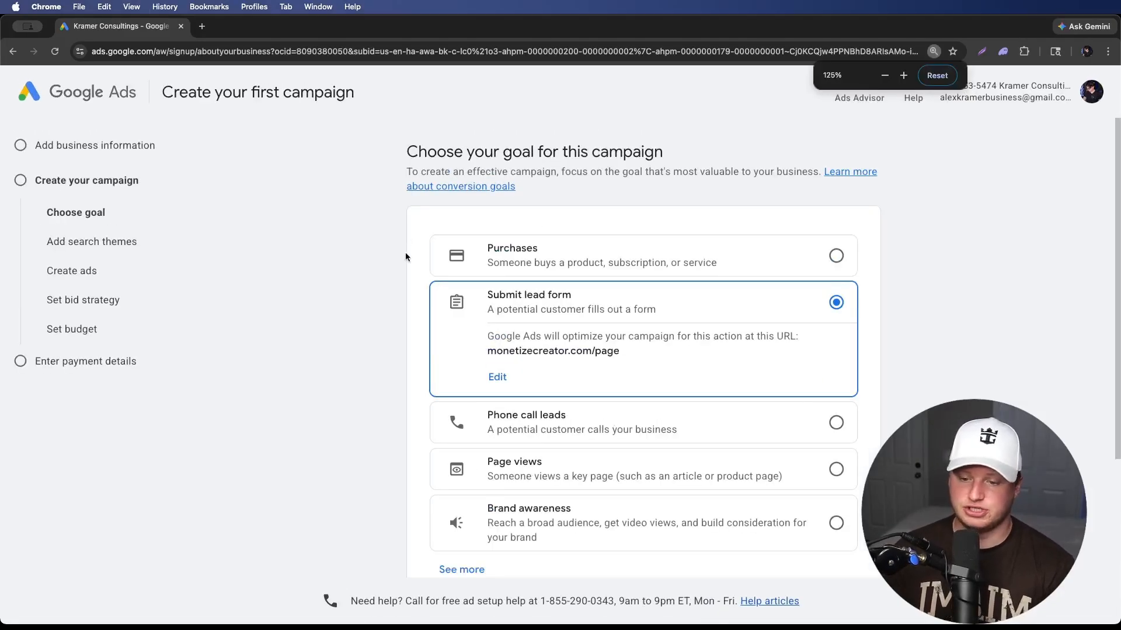
pyautogui.scroll(-3, 408, 257)
pyautogui.press('super+minus')
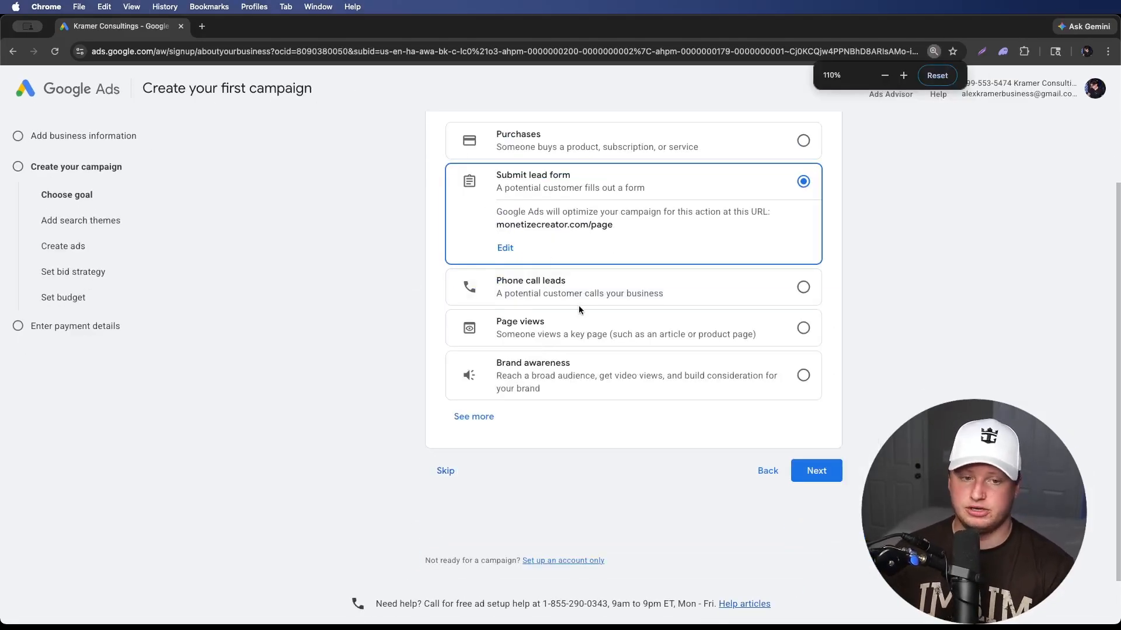
# - Examine the Purchases goal and its conversion URL setting against Submit lead form, leaving Submit lead form selected
pyautogui.scroll(1, 649, 306)
pyautogui.scroll(1, 899, 294)
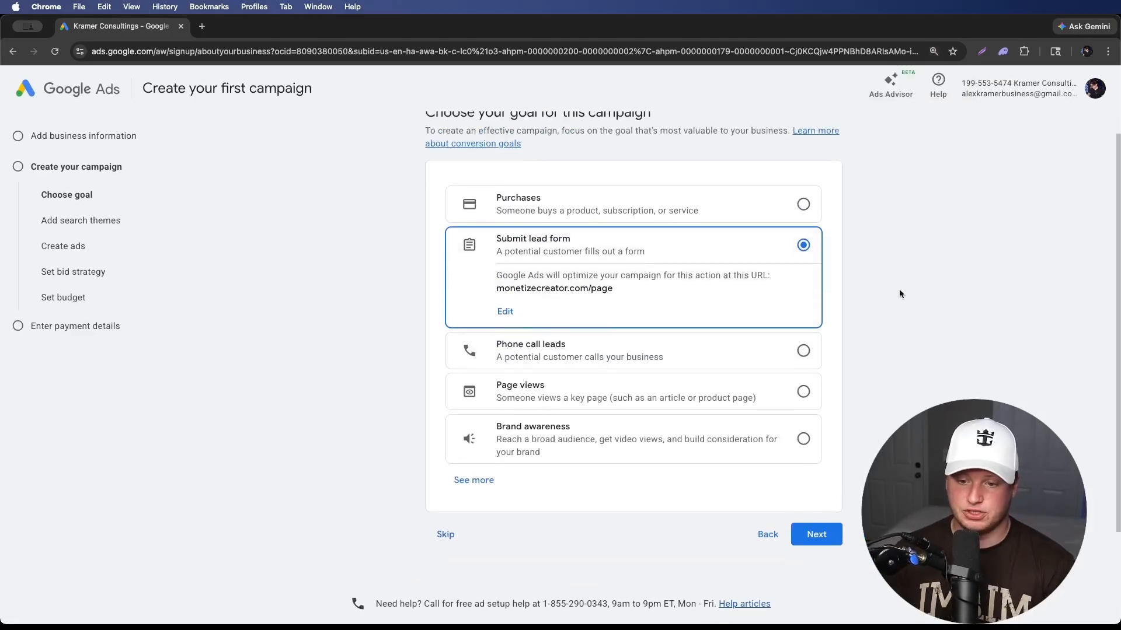
pyautogui.click(718, 203)
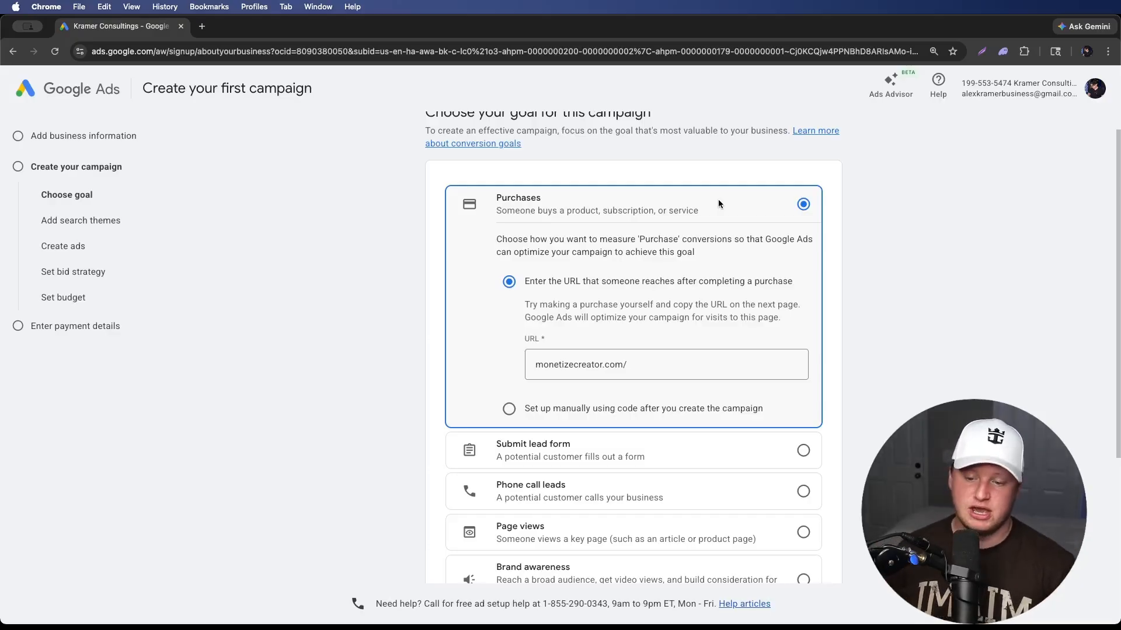
pyautogui.click(660, 456)
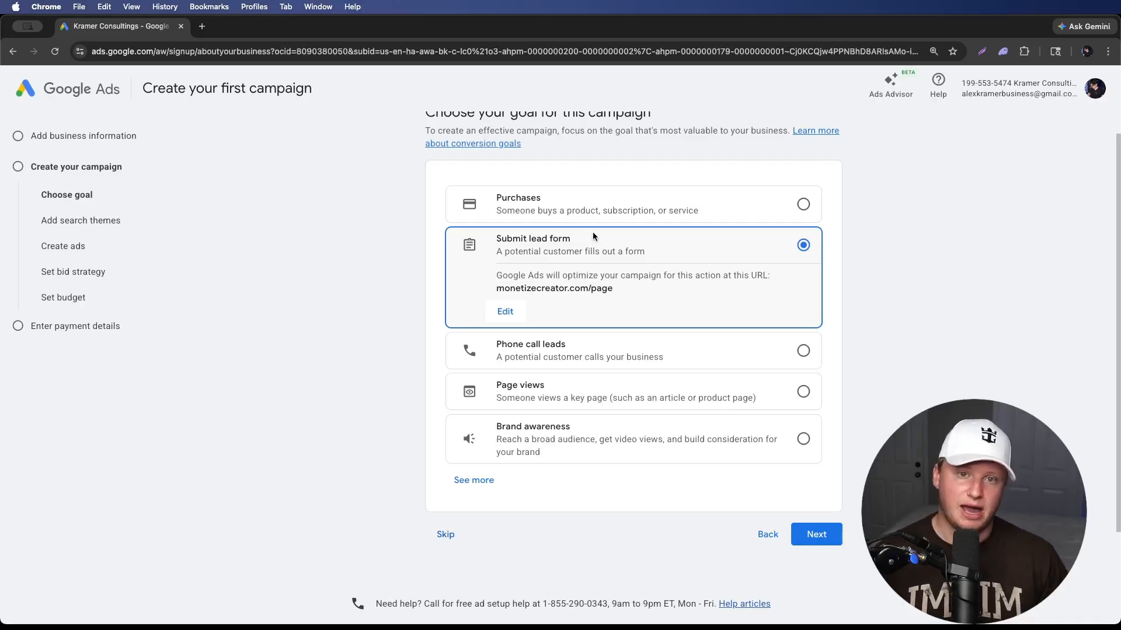
pyautogui.click(670, 199)
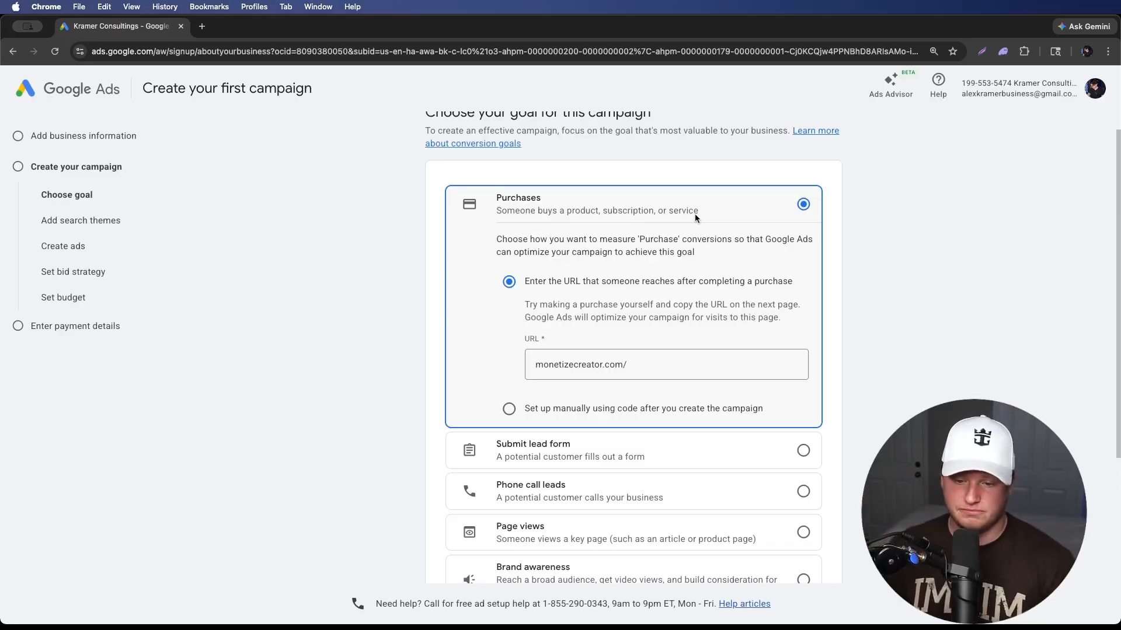
pyautogui.click(634, 365)
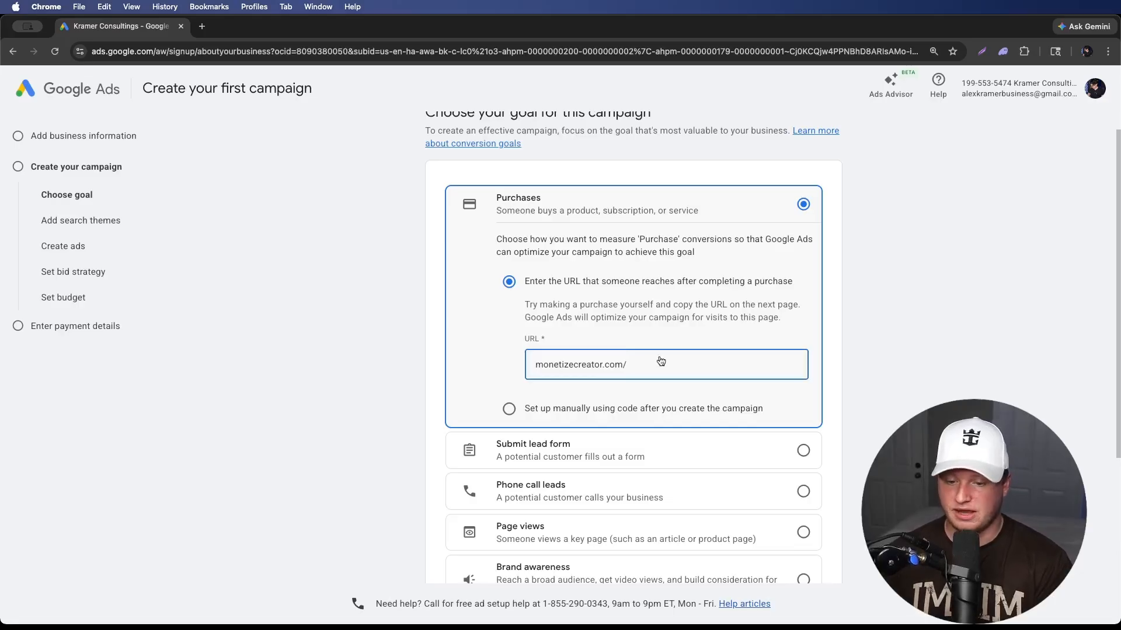
pyautogui.click(545, 609)
pyautogui.click(415, 324)
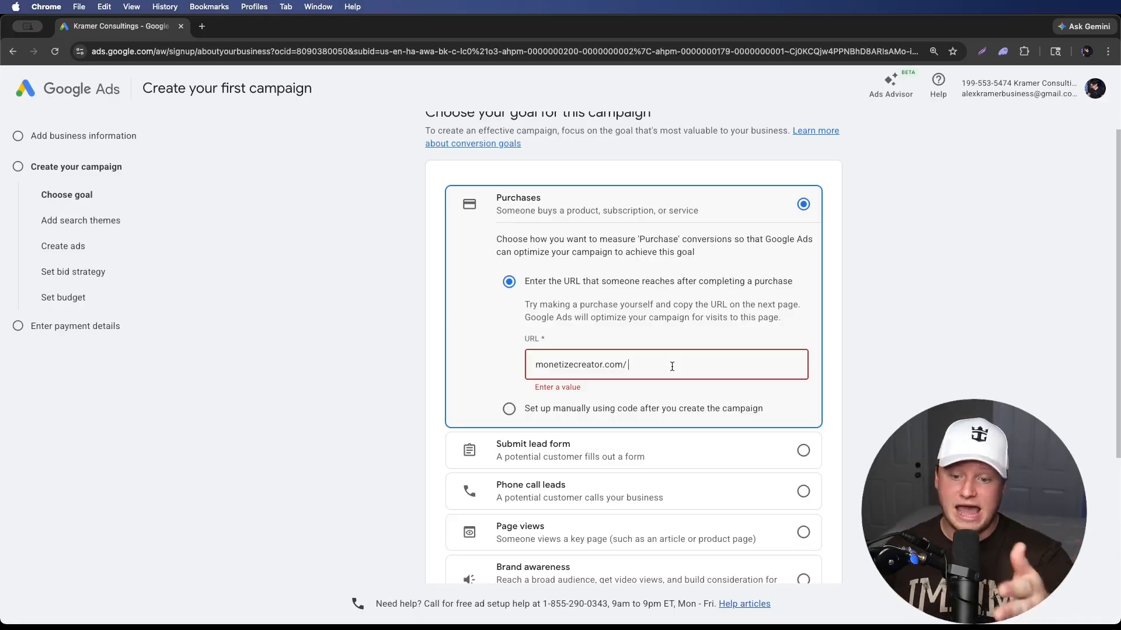
pyautogui.scroll(-3, 759, 344)
pyautogui.click(789, 331)
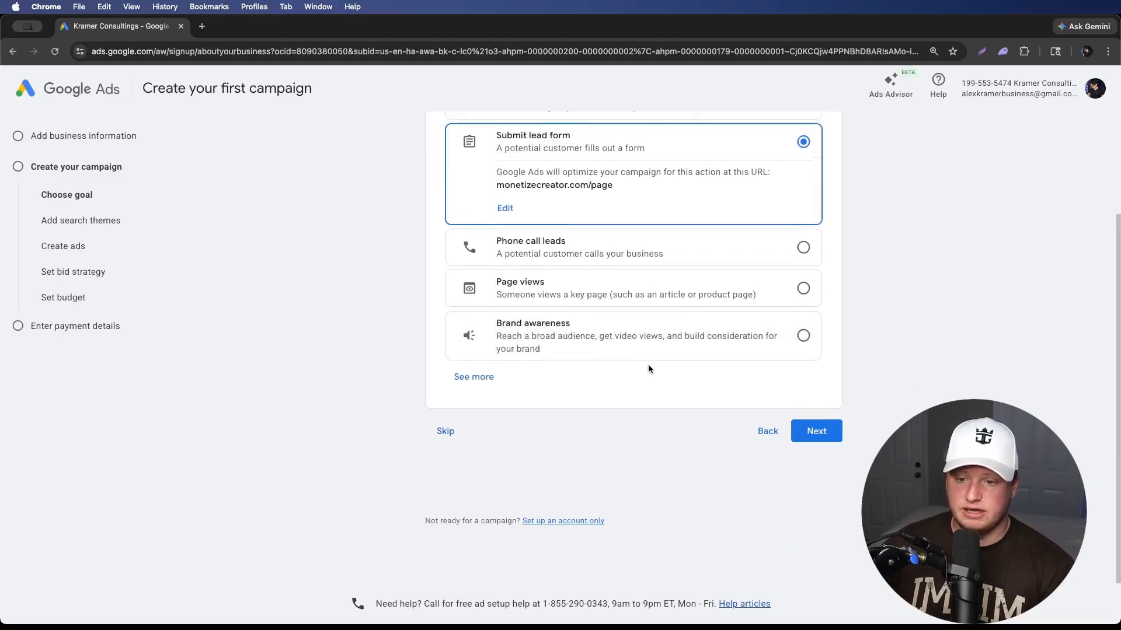
pyautogui.scroll(3, 646, 362)
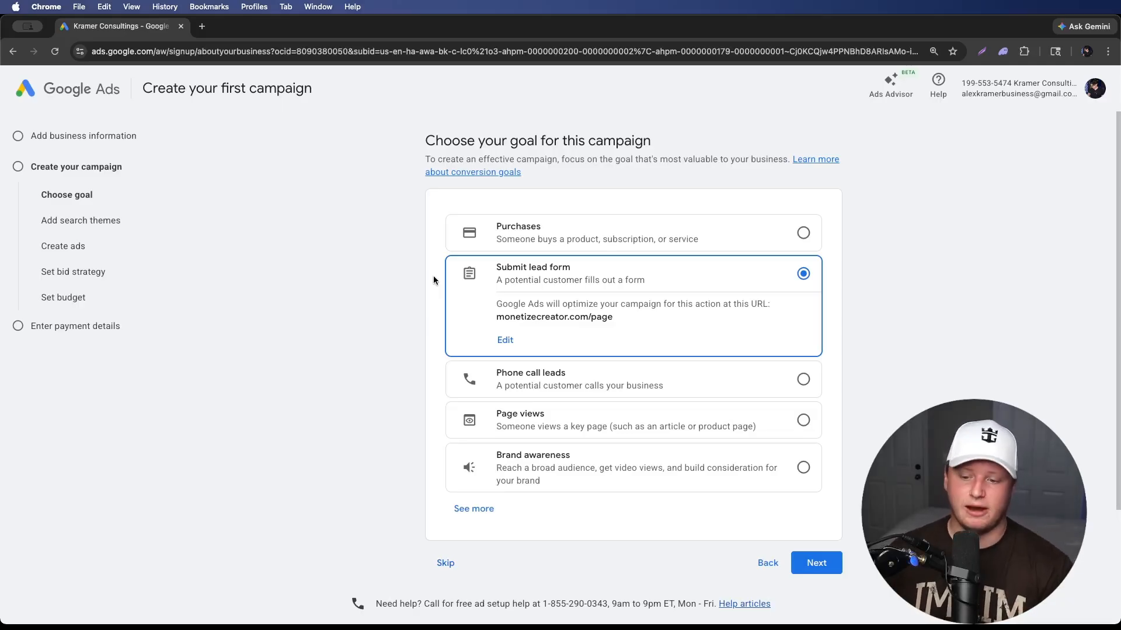
# - Examine the Phone call leads, Page views and Brand awareness goals by selecting each one
pyautogui.click(680, 376)
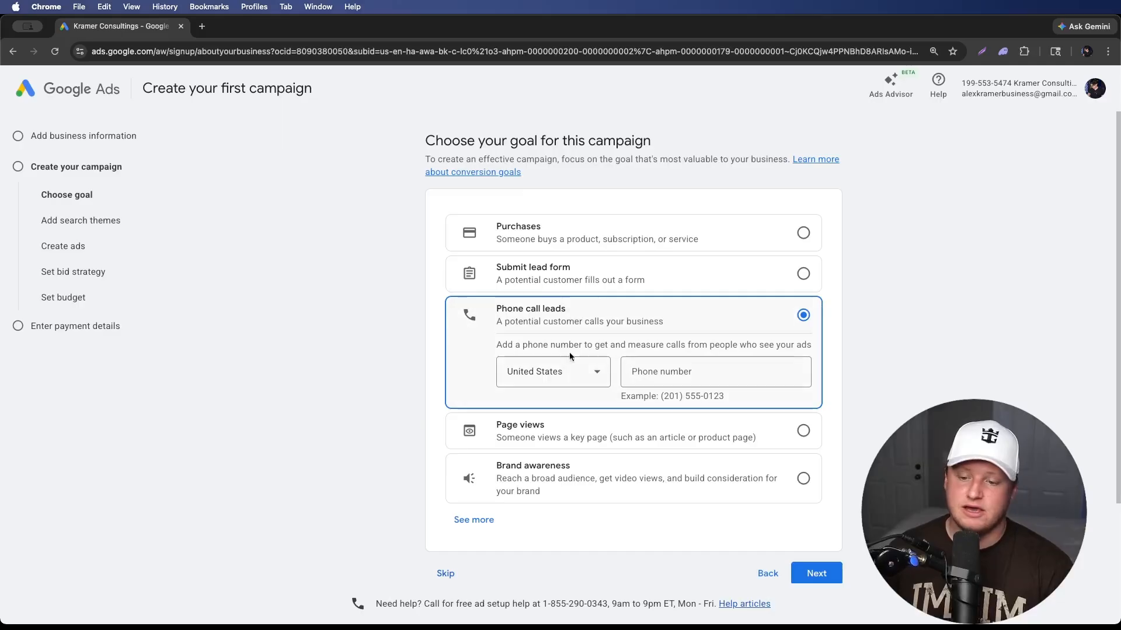
pyautogui.click(772, 425)
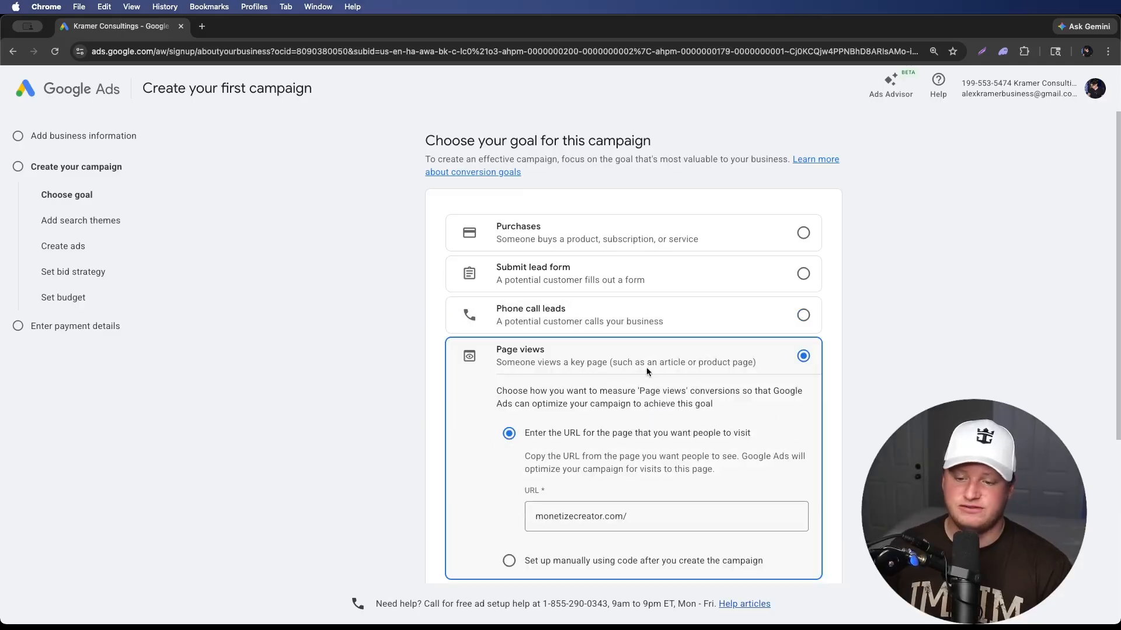
pyautogui.scroll(-1, 702, 355)
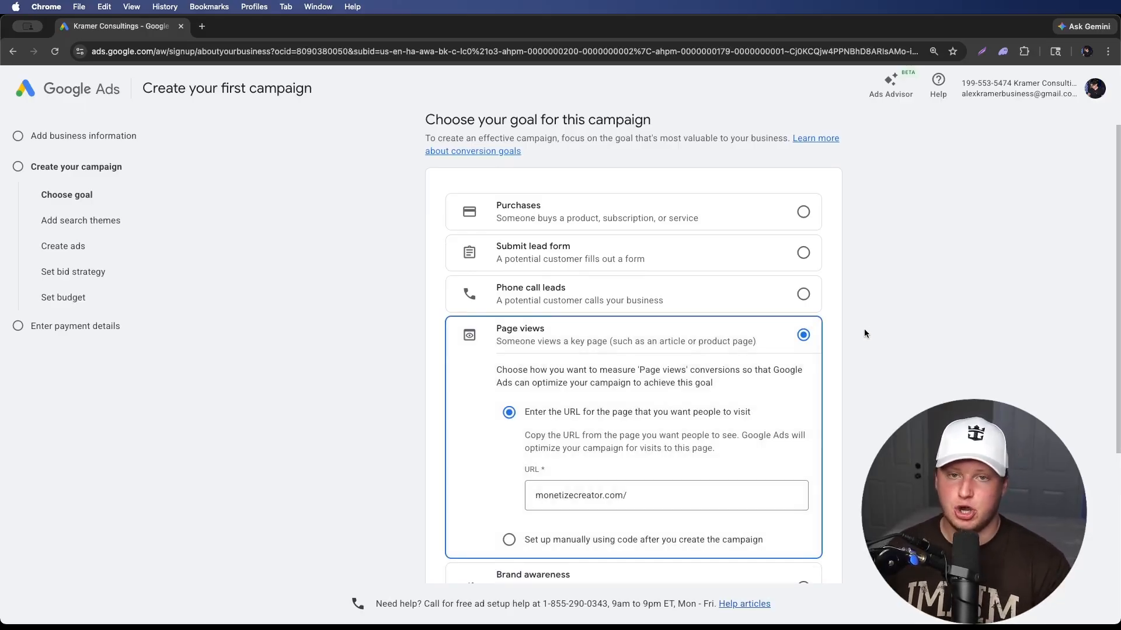
pyautogui.scroll(-1, 864, 328)
pyautogui.scroll(2, 860, 352)
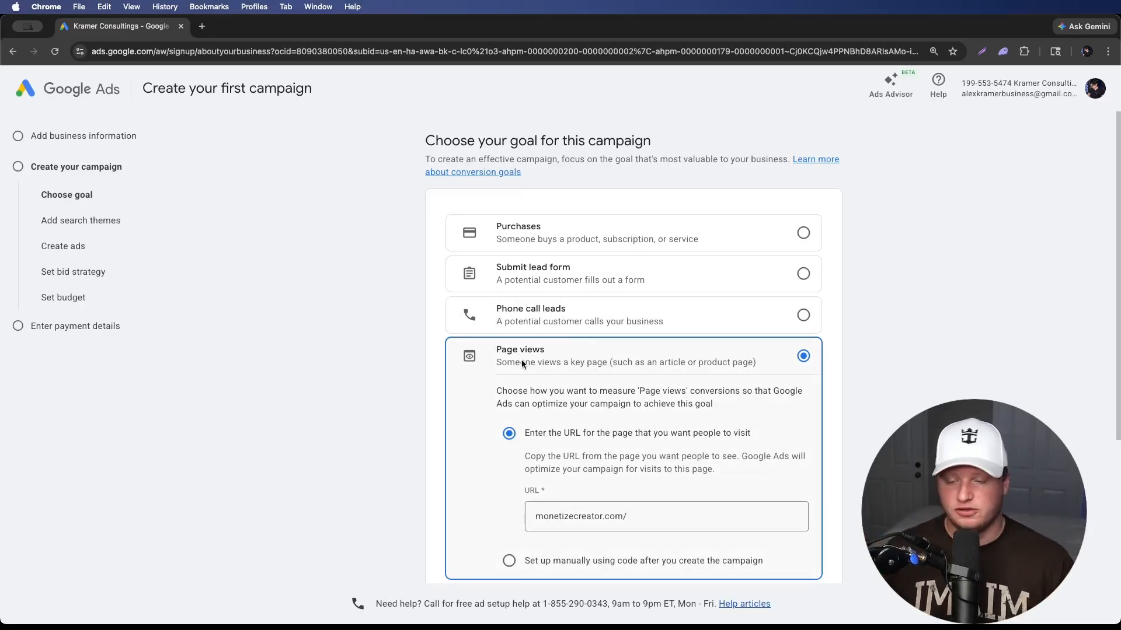
pyautogui.scroll(-4, 522, 363)
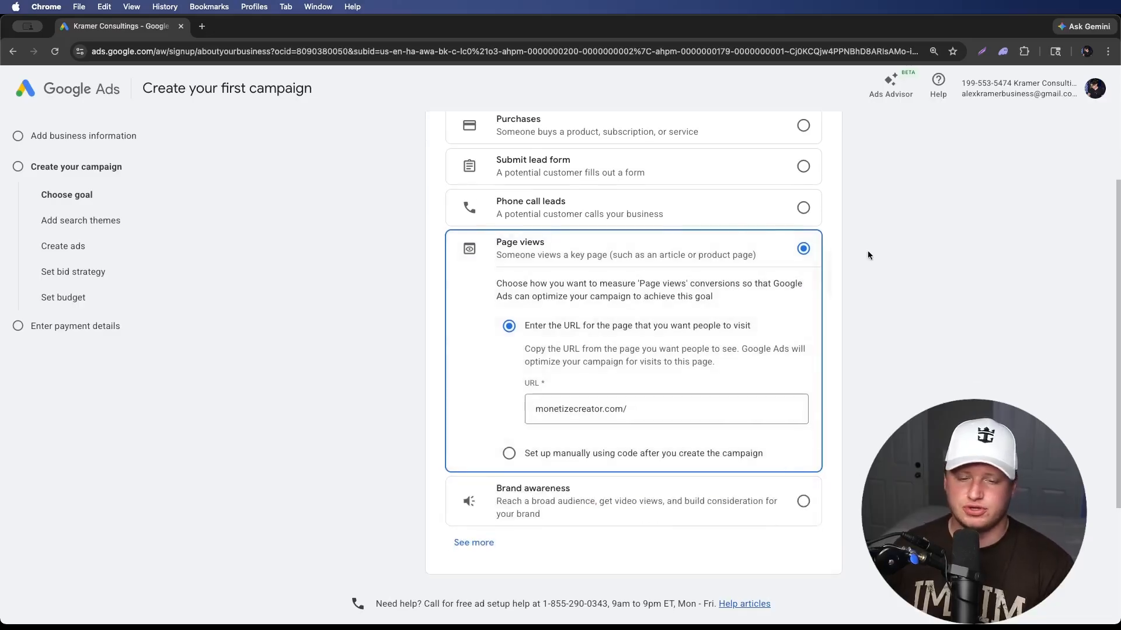
pyautogui.scroll(-5, 675, 251)
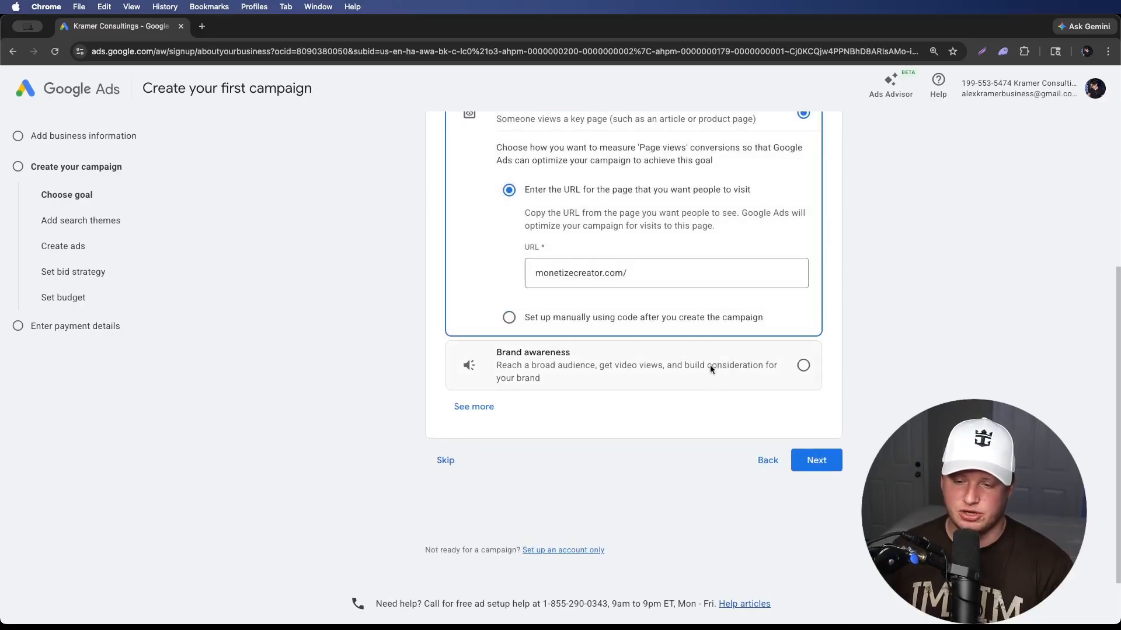
pyautogui.click(711, 365)
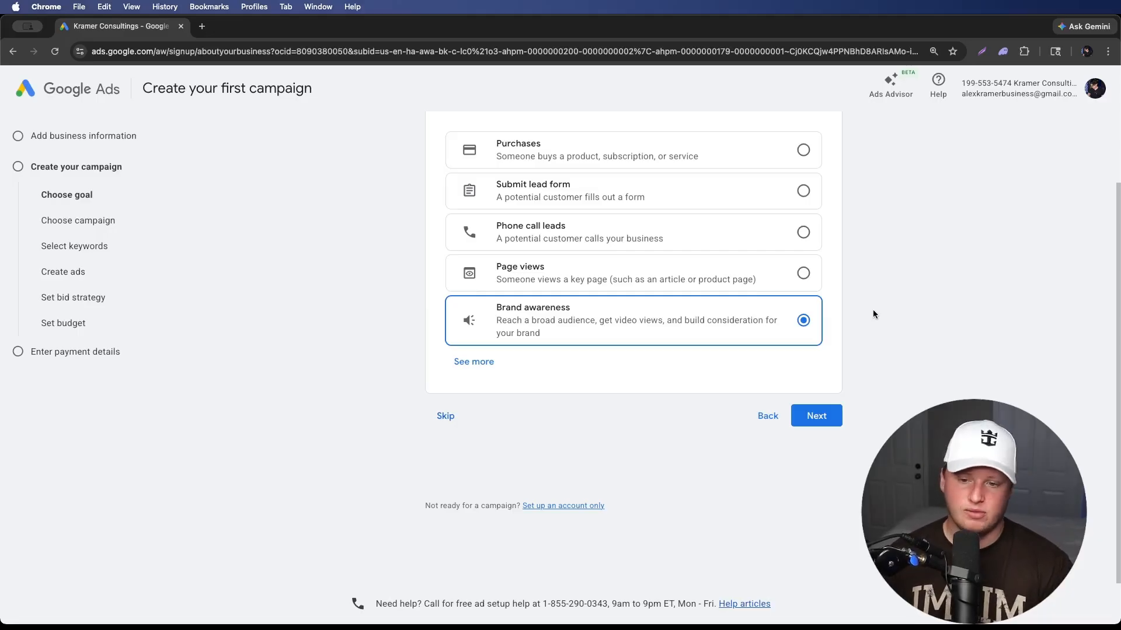
# - Continue with Submit lead form as the campaign goal and open the other campaign types
pyautogui.click(816, 435)
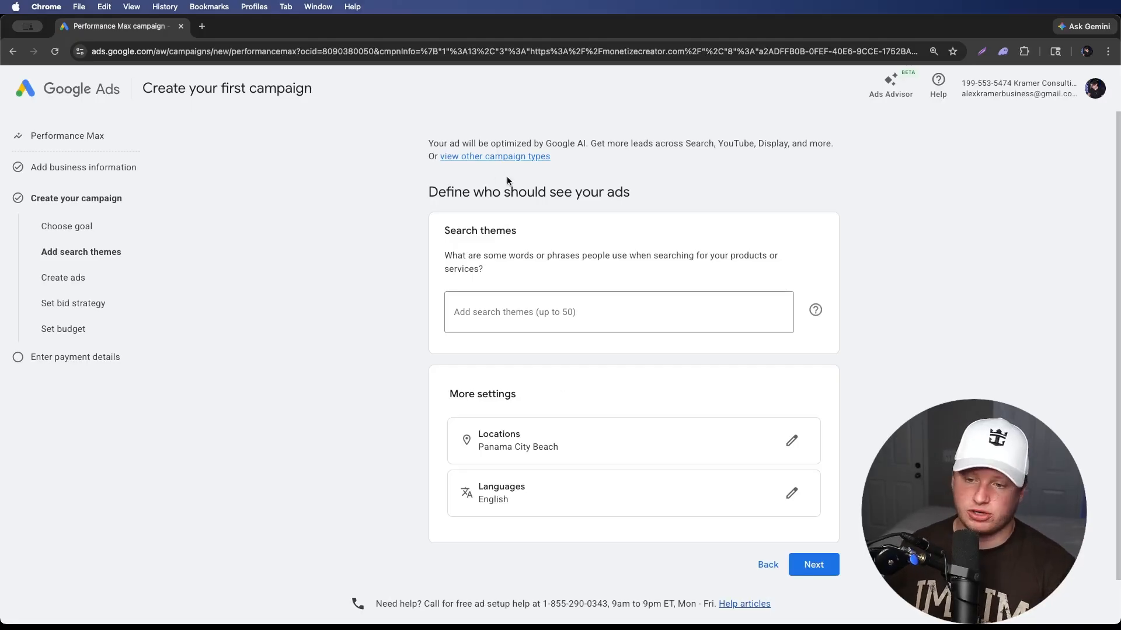
pyautogui.moveTo(551, 155); pyautogui.dragTo(440, 156)
pyautogui.click(630, 160)
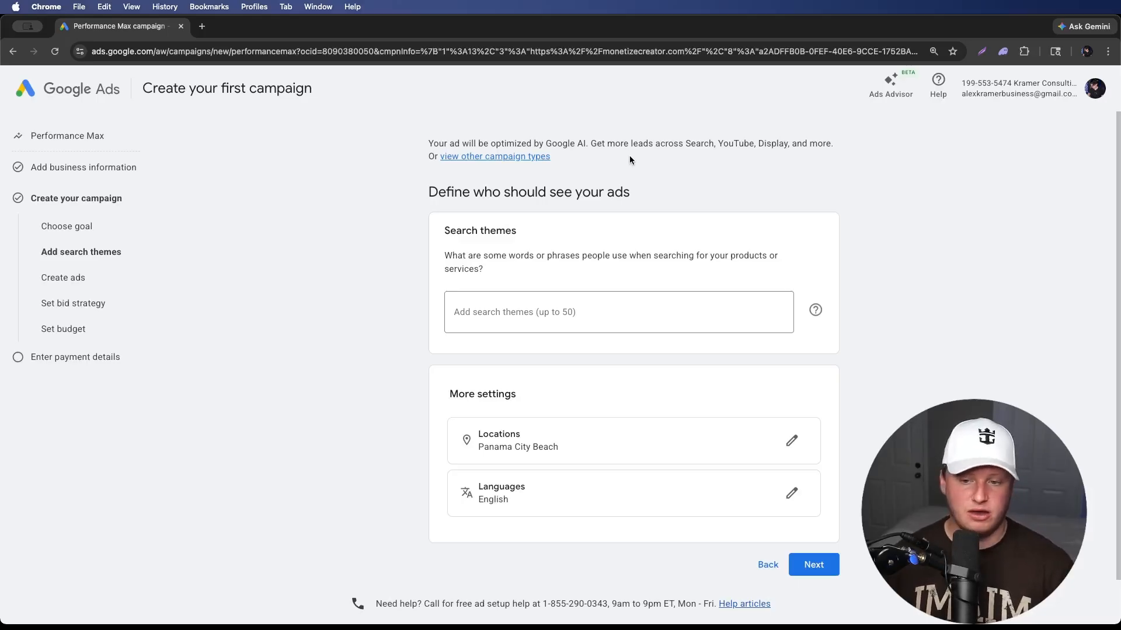
pyautogui.click(482, 157)
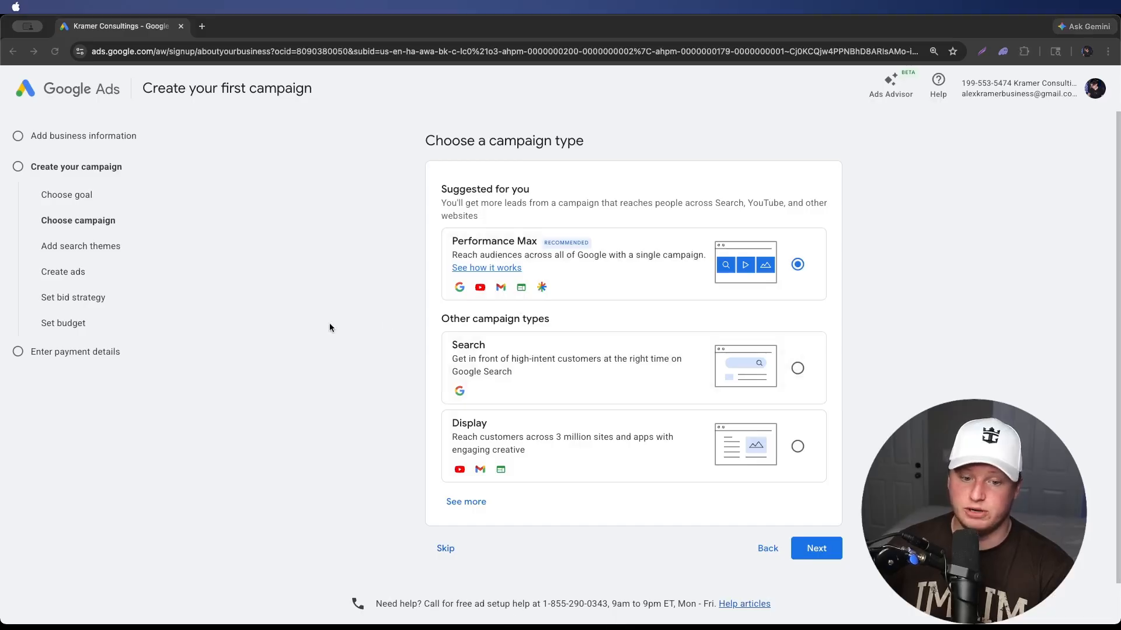
# - Select Search as the campaign type, review the full list of types, and continue to keyword selection
pyautogui.click(620, 356)
pyautogui.click(642, 383)
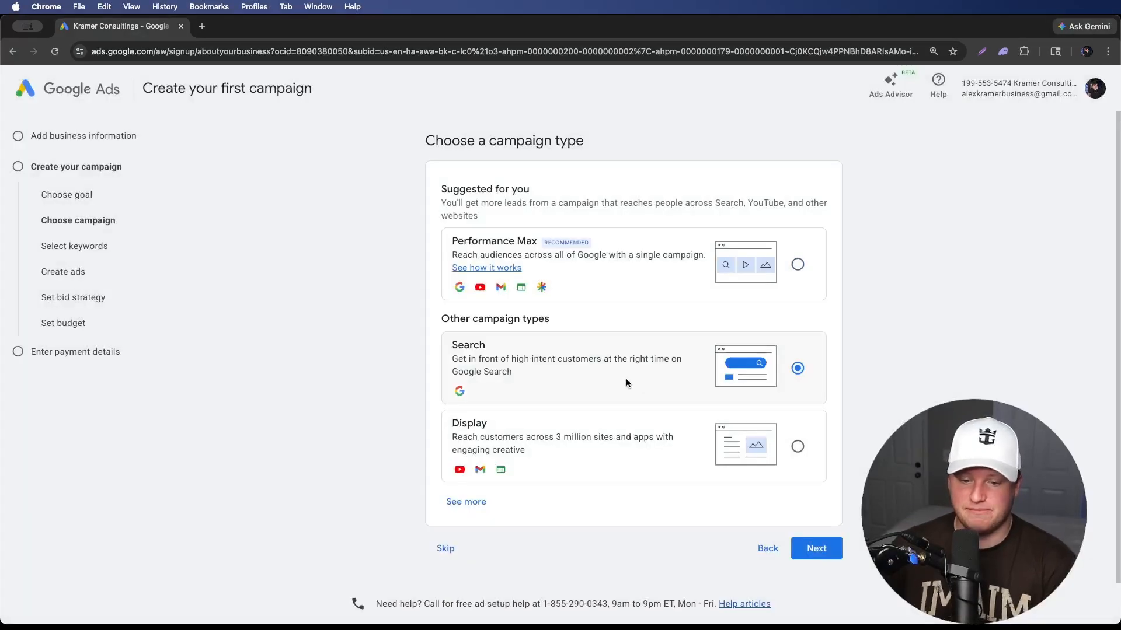
pyautogui.click(464, 502)
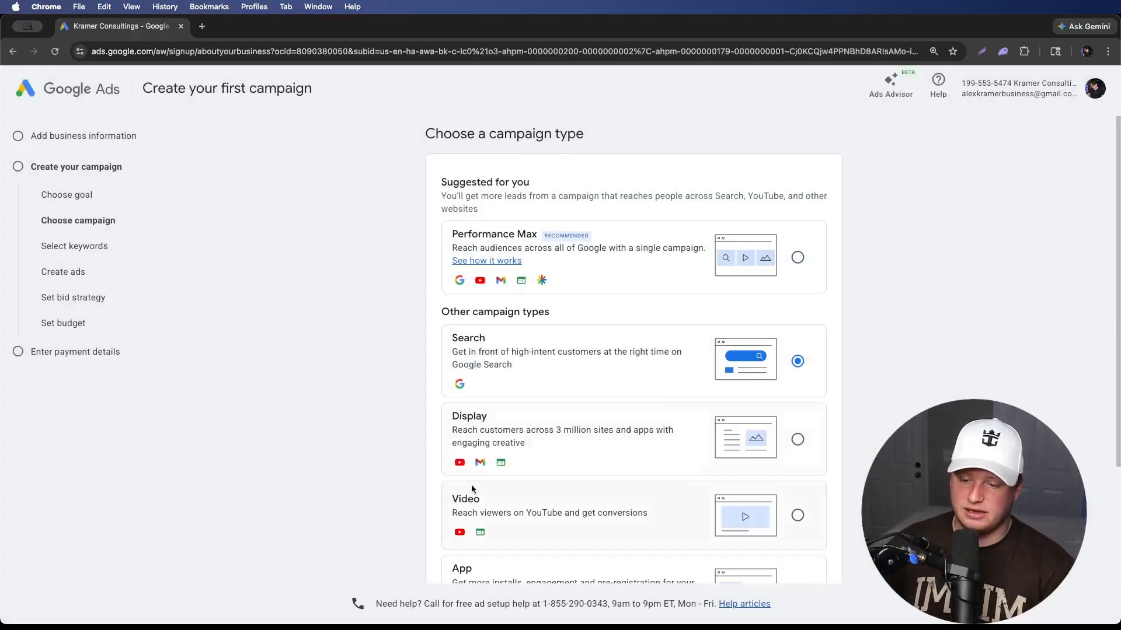
pyautogui.scroll(-4, 493, 404)
pyautogui.scroll(4, 566, 415)
pyautogui.scroll(-4, 566, 416)
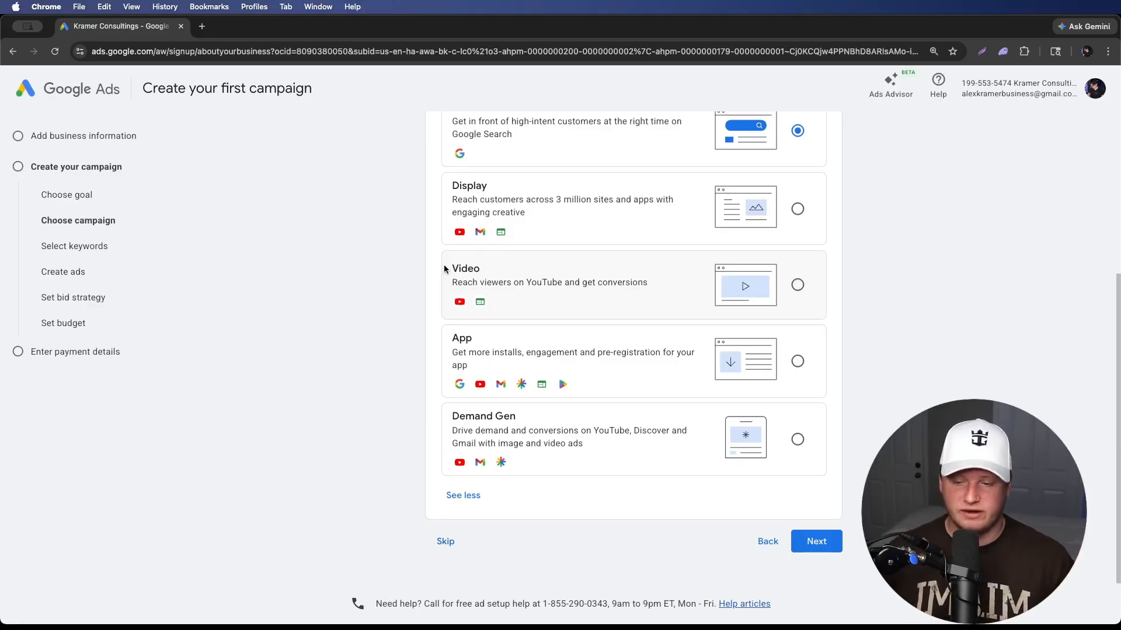
pyautogui.scroll(1, 531, 310)
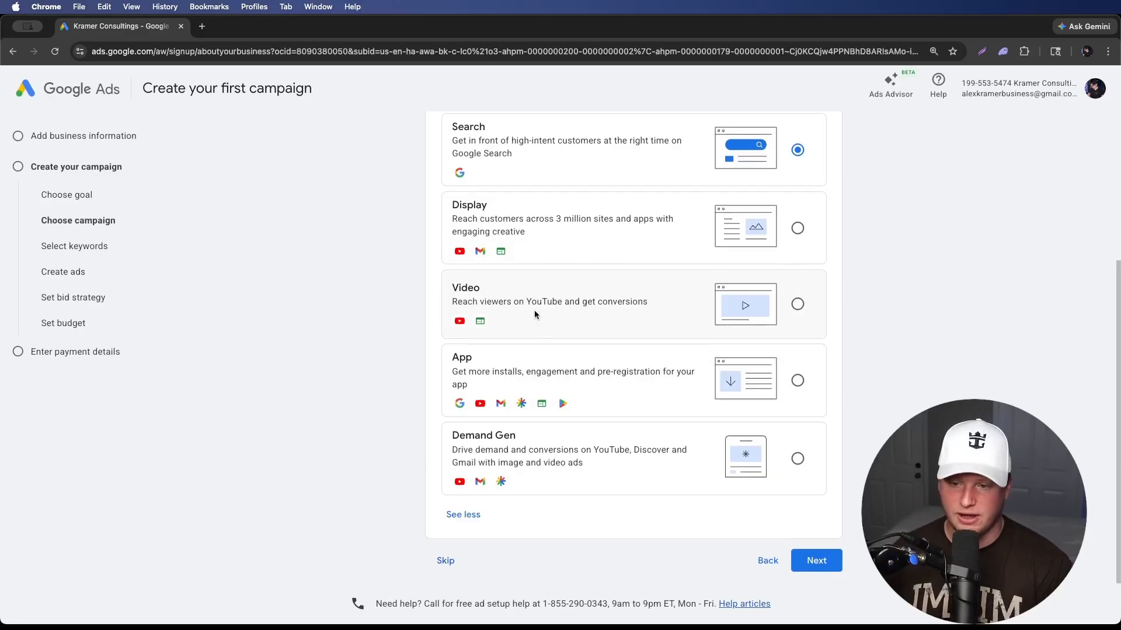
pyautogui.scroll(5, 534, 314)
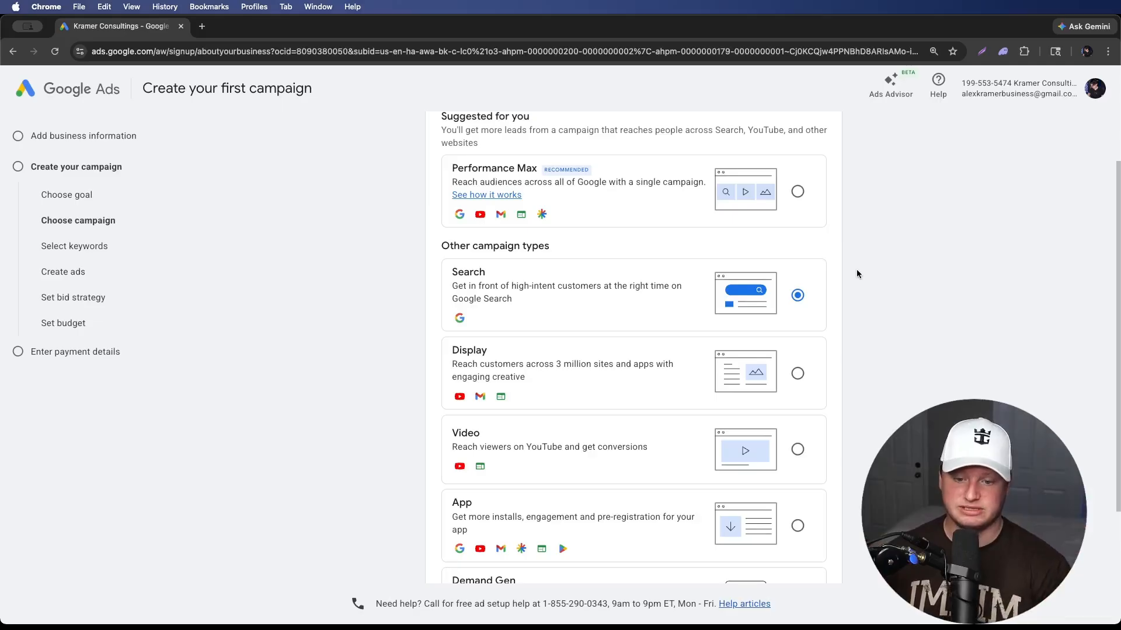
pyautogui.scroll(-3, 627, 305)
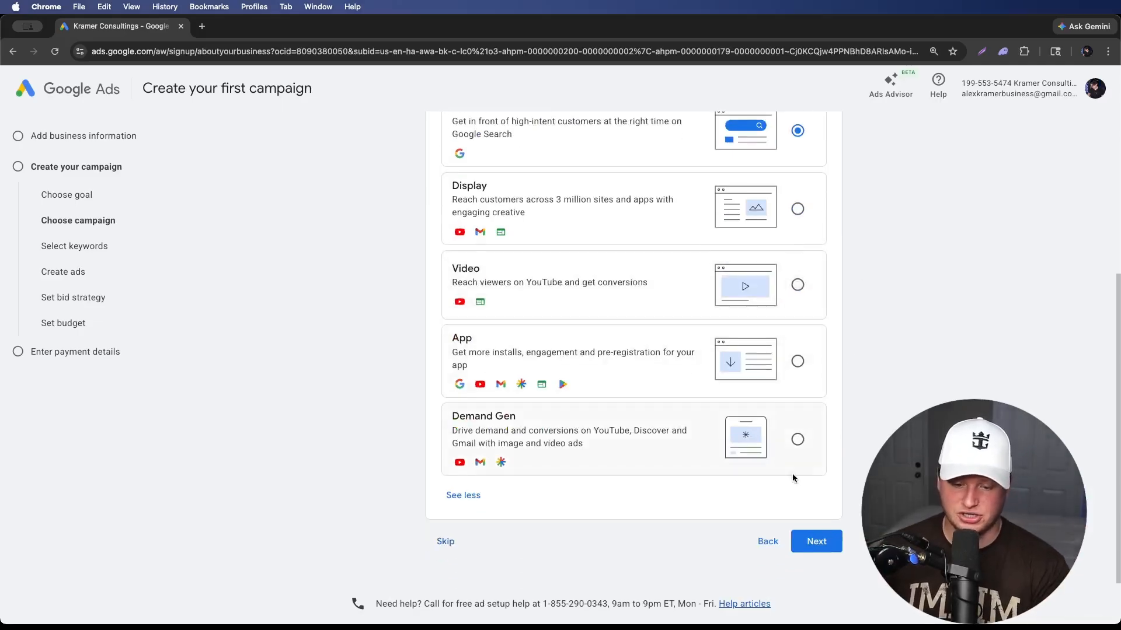
pyautogui.click(812, 541)
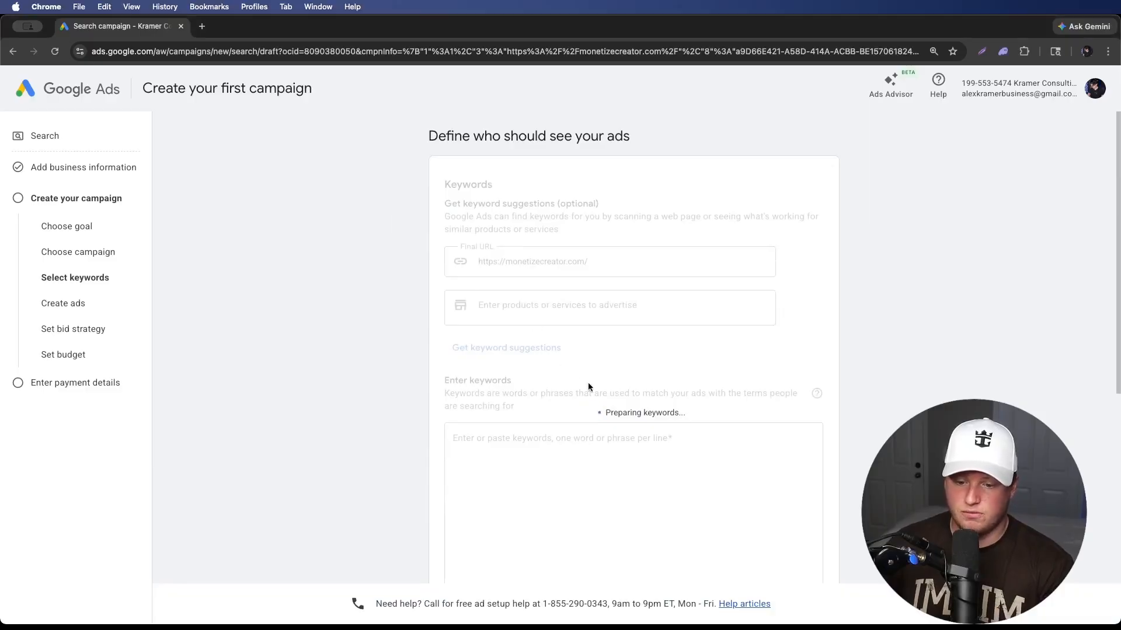
# - Examine the audience settings, including the Final URL and the products or services used for keyword suggestions
pyautogui.scroll(-10, 688, 380)
pyautogui.scroll(-2, 350, 398)
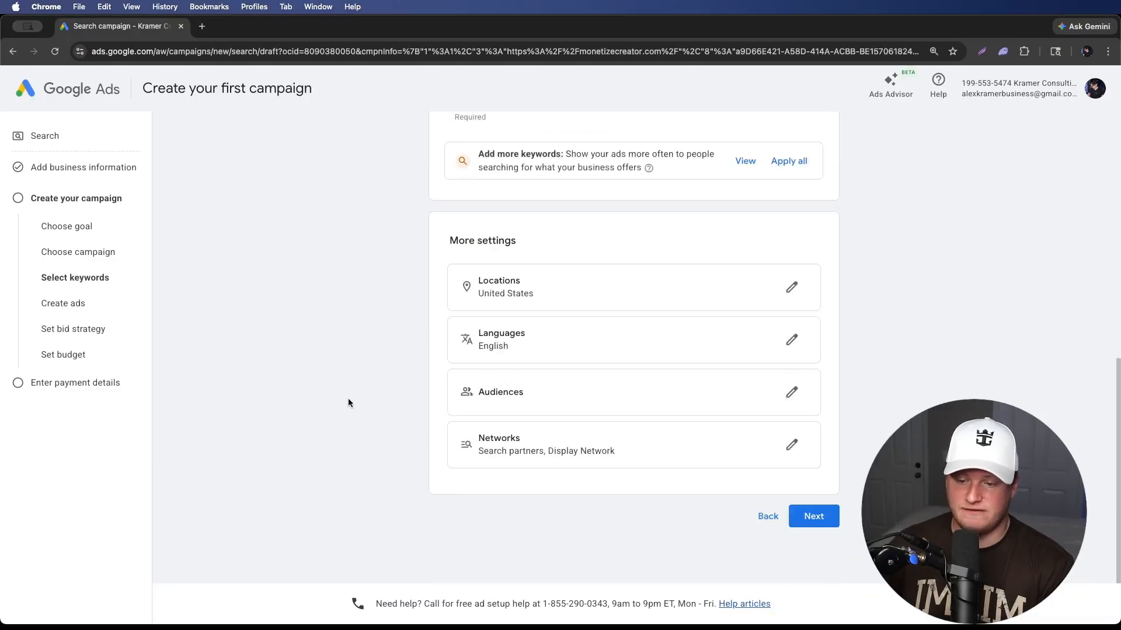
pyautogui.scroll(10, 350, 398)
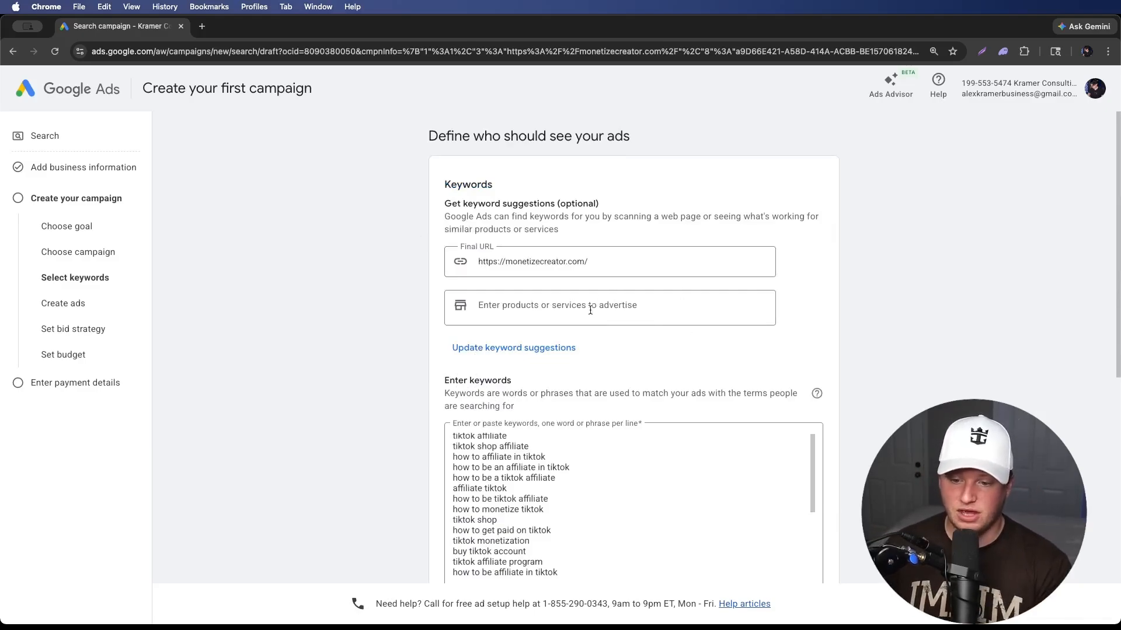
pyautogui.click(538, 305)
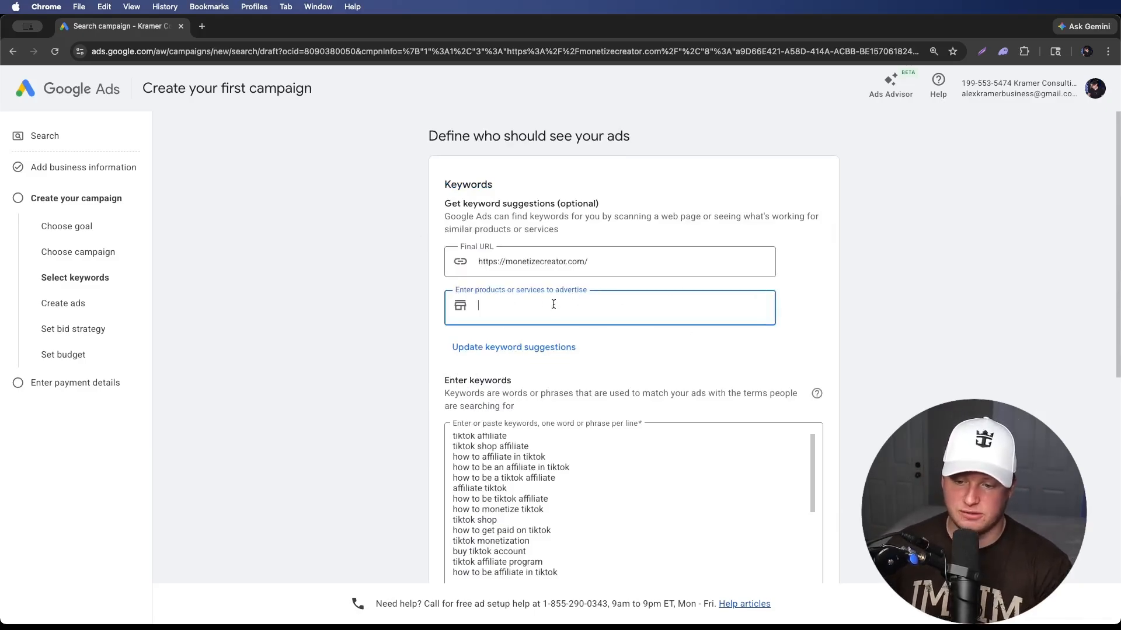
pyautogui.click(385, 293)
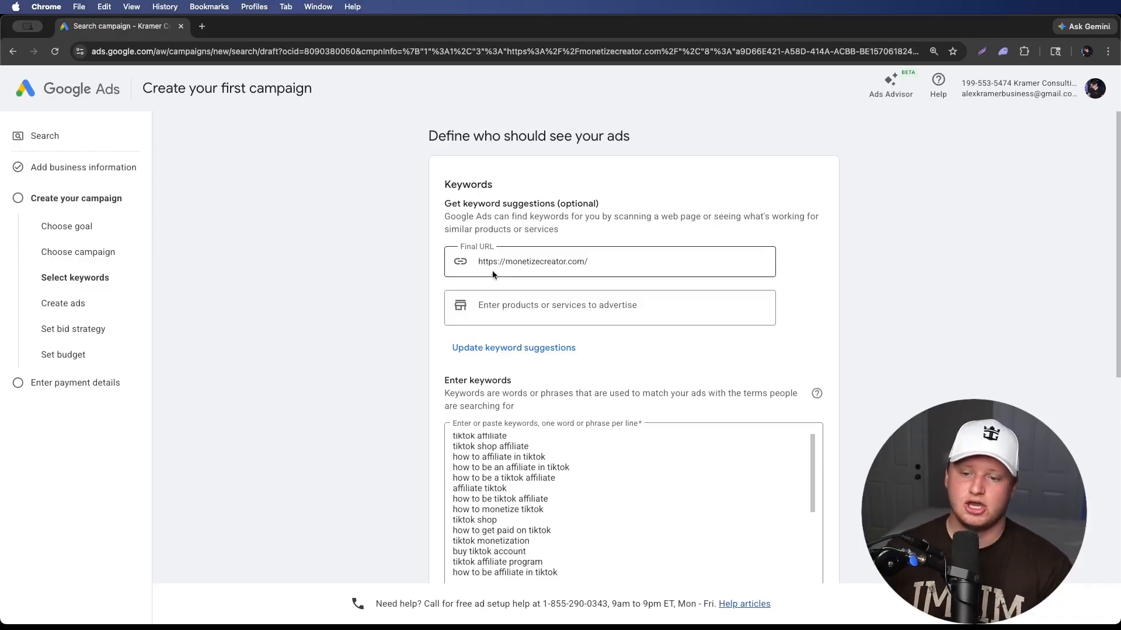
pyautogui.tripleClick(572, 261)
pyautogui.click(667, 263)
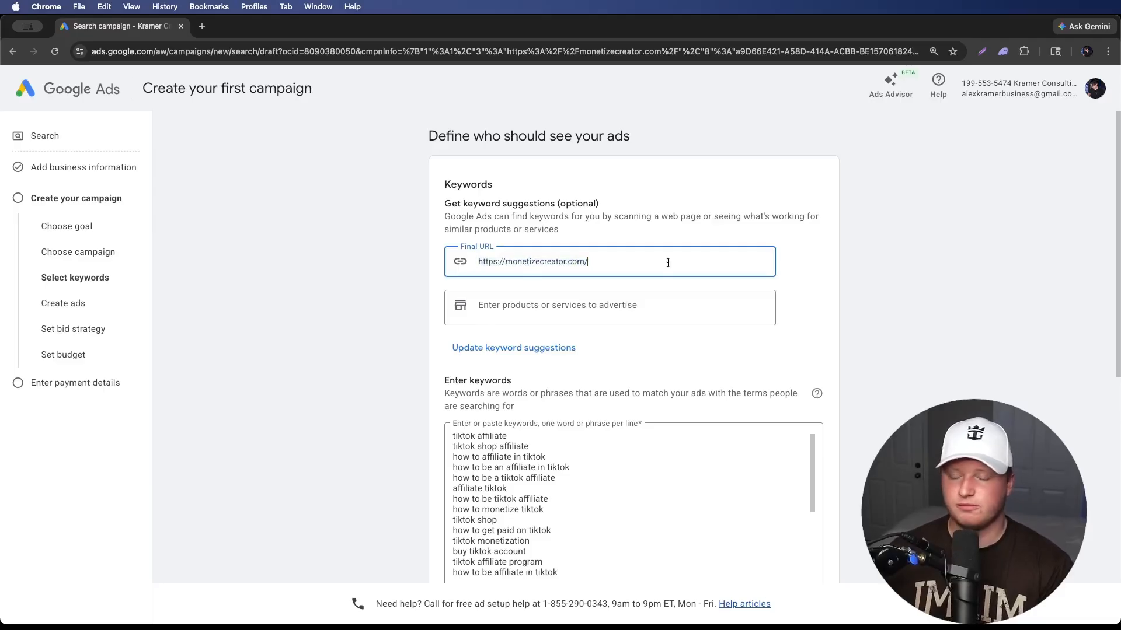
pyautogui.click(546, 306)
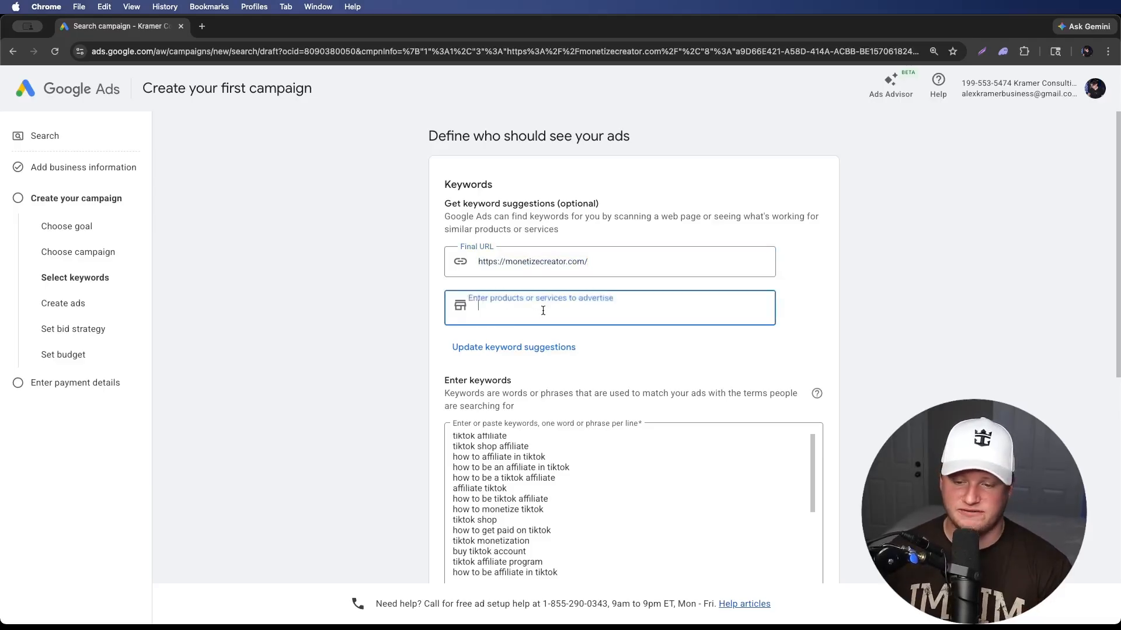
pyautogui.click(607, 253)
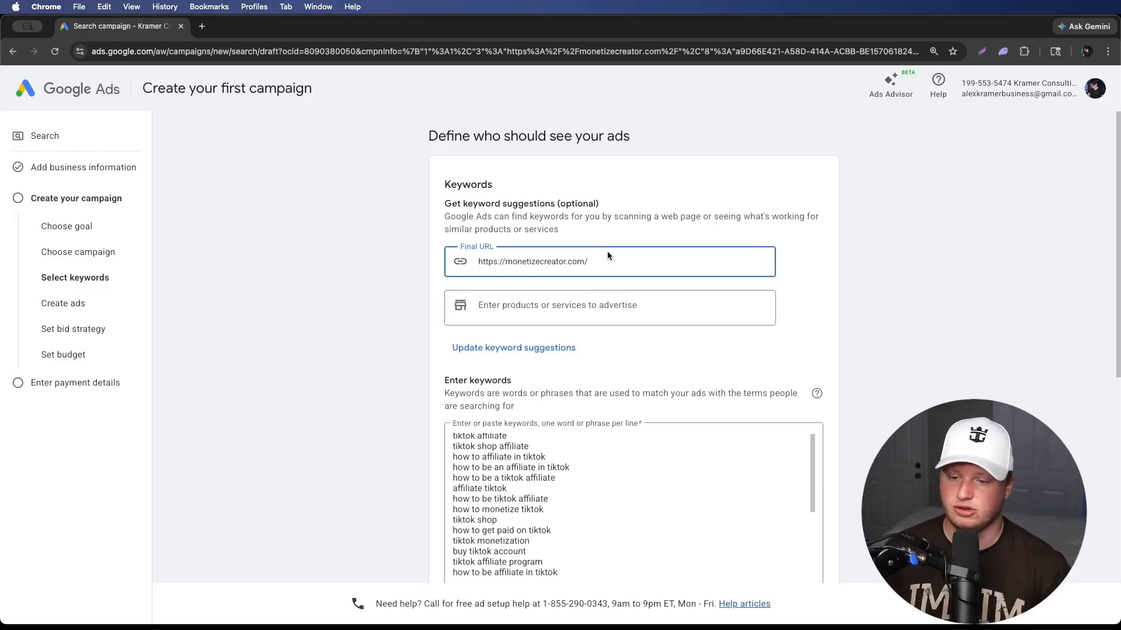
# - Review the suggested TikTok keywords in the campaign's keyword list
pyautogui.scroll(-4, 327, 356)
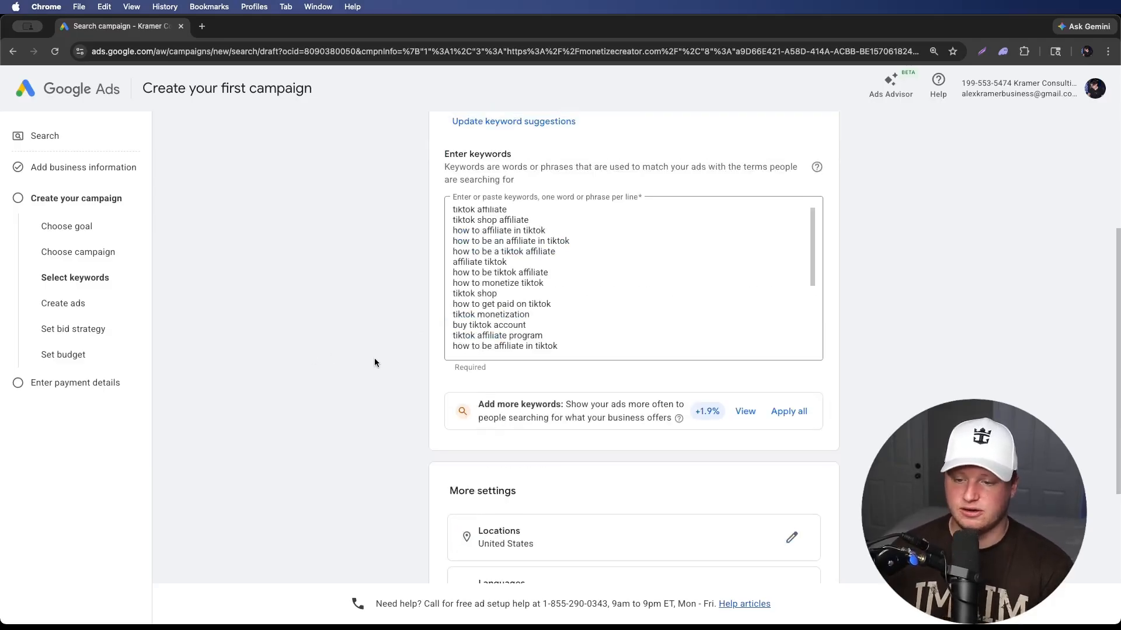
pyautogui.scroll(1, 375, 350)
pyautogui.click(557, 323)
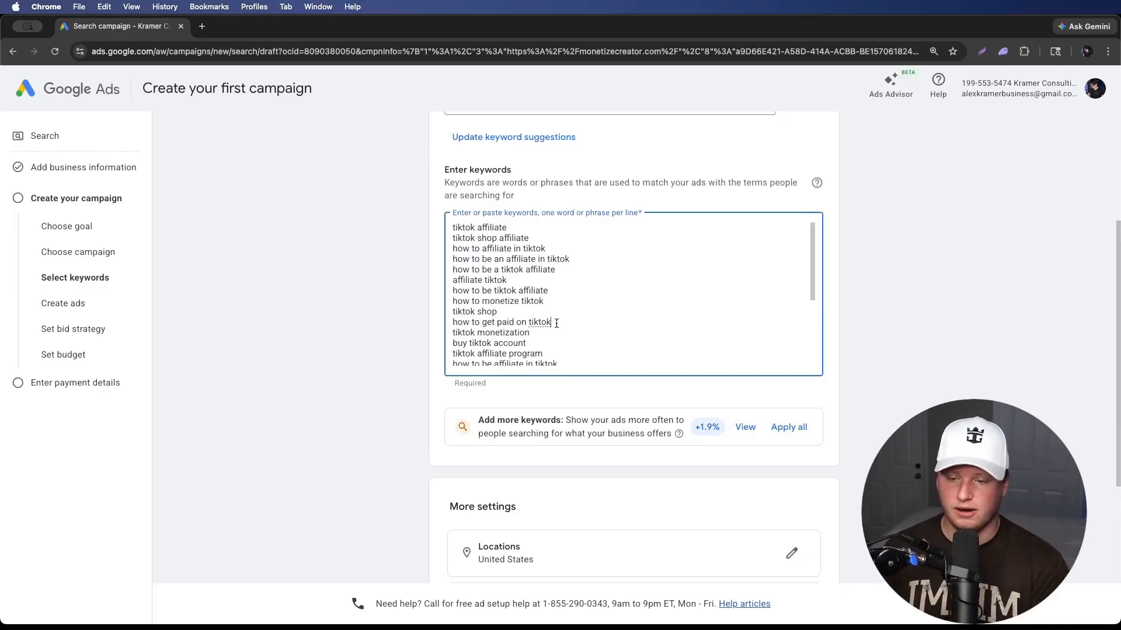
pyautogui.click(310, 353)
pyautogui.click(660, 325)
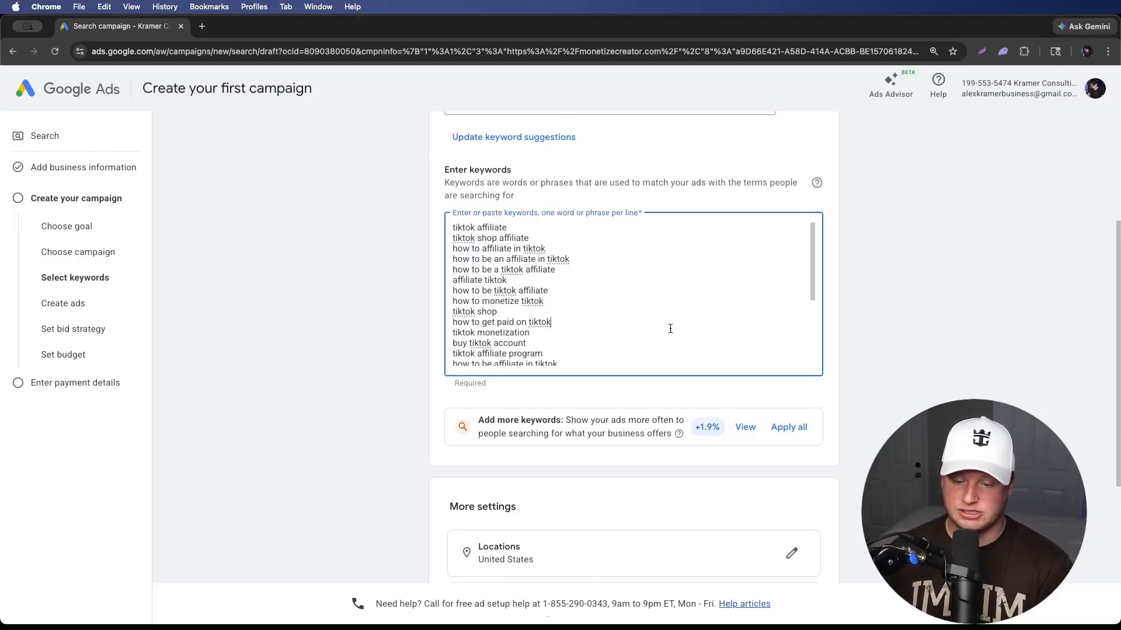
# - Check the rest of the suggested keywords through to the end of the list
pyautogui.scroll(-1, 561, 336)
pyautogui.scroll(-5, 561, 336)
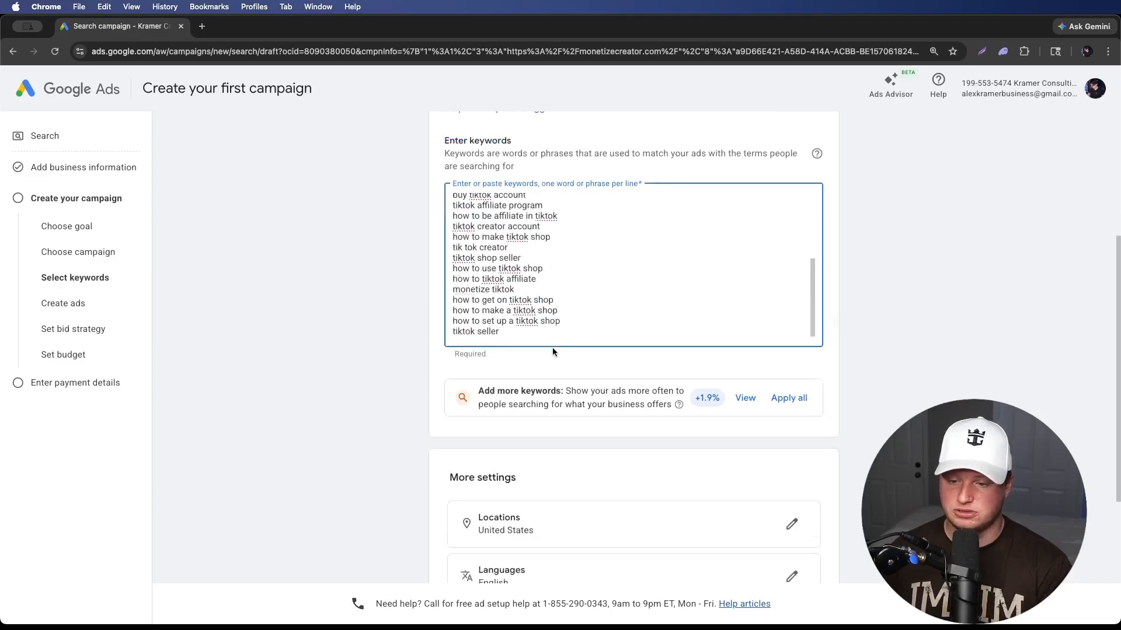
pyautogui.scroll(8, 545, 378)
pyautogui.scroll(-6, 550, 459)
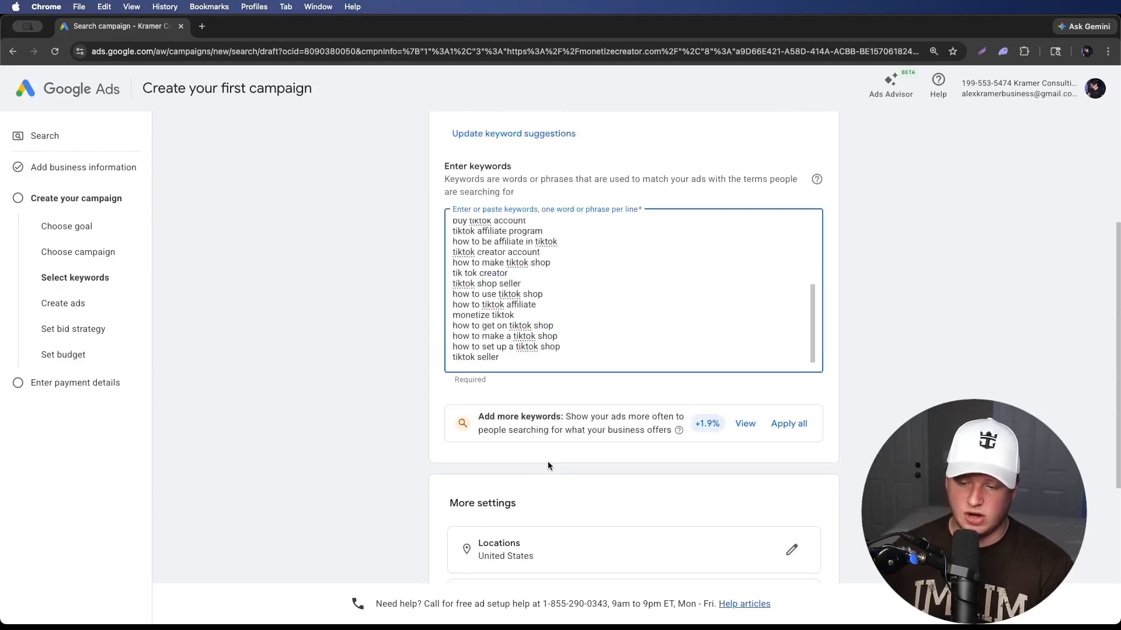
pyautogui.scroll(6, 577, 360)
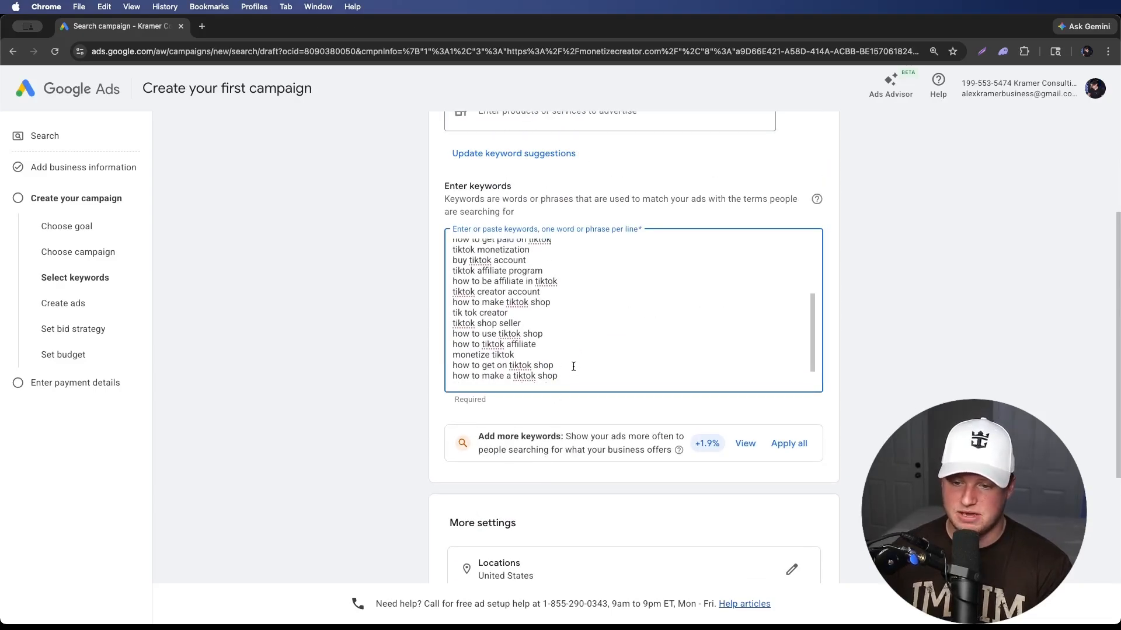
pyautogui.scroll(-2, 387, 355)
pyautogui.click(390, 352)
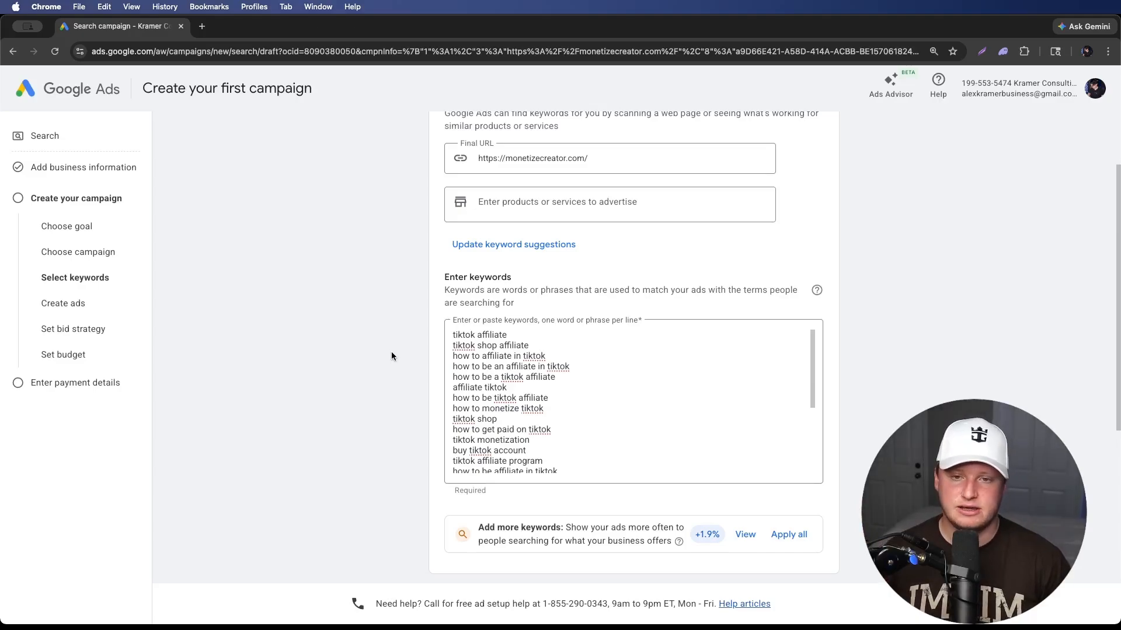
# - Delete the first four suggested keywords, from "tiktok affiliate" through "how to be an affiliate in tiktok"
pyautogui.moveTo(453, 335); pyautogui.dragTo(509, 336)
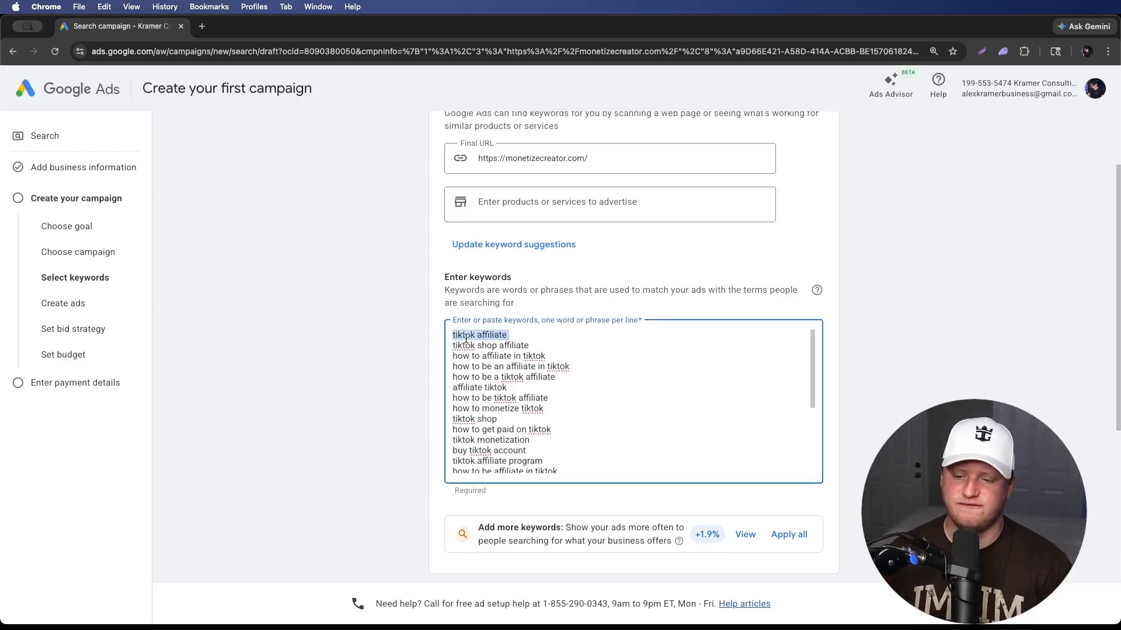
pyautogui.press('Delete')
pyautogui.press('Delete')
pyautogui.tripleClick(511, 338)
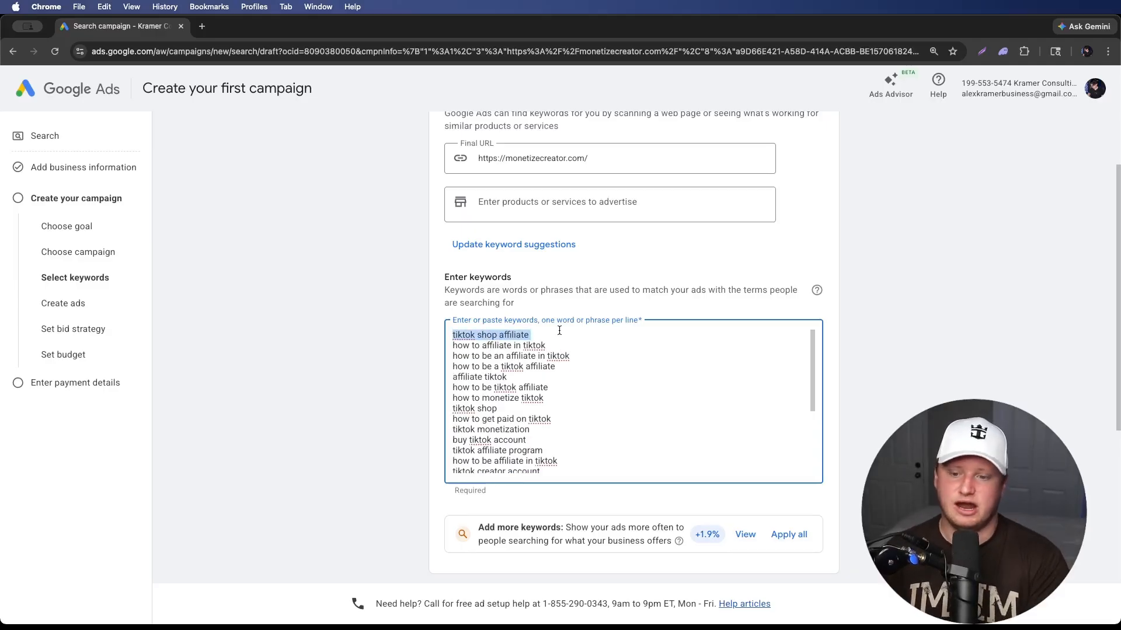
pyautogui.press('Delete')
pyautogui.press('Delete')
pyautogui.tripleClick(517, 335)
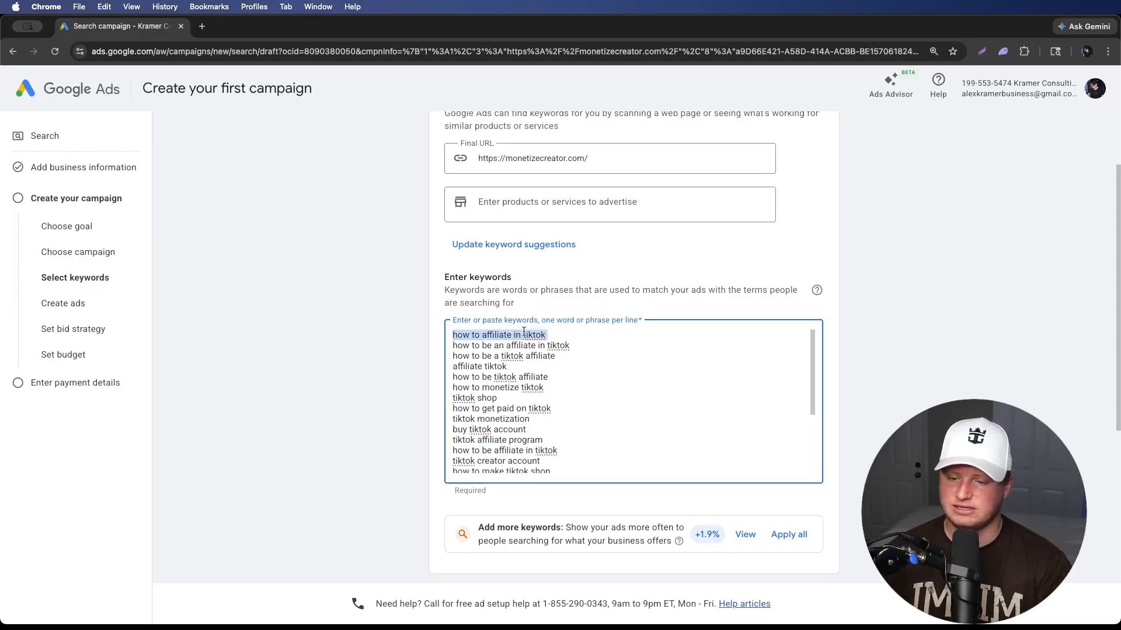
pyautogui.press('Delete')
pyautogui.press('Delete')
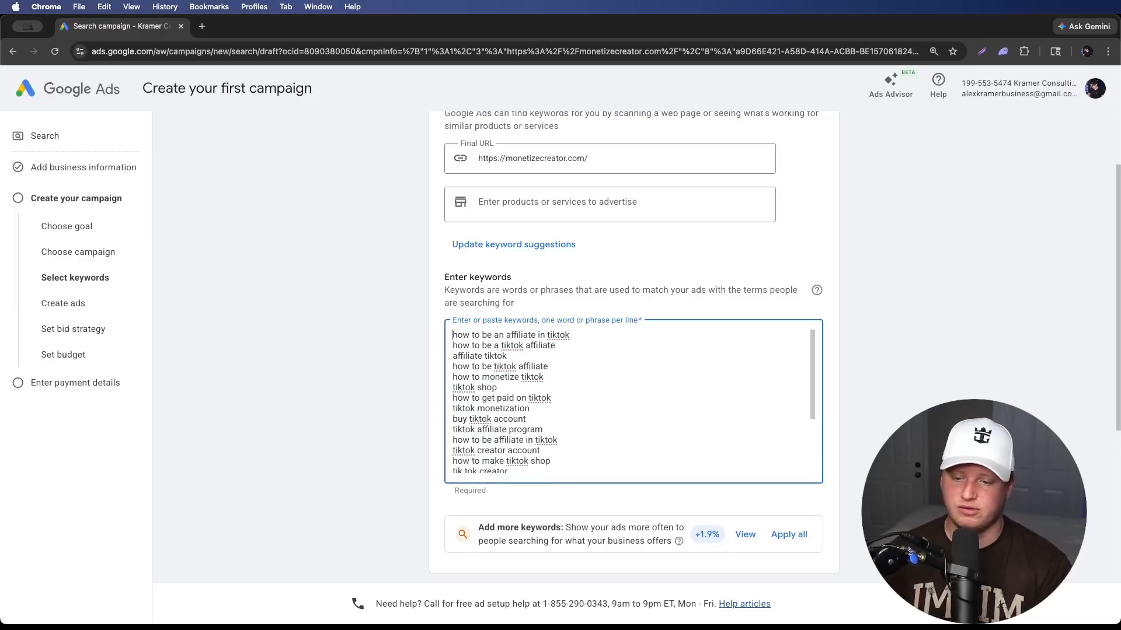
pyautogui.tripleClick(501, 336)
pyautogui.press('Delete')
pyautogui.press('Delete')
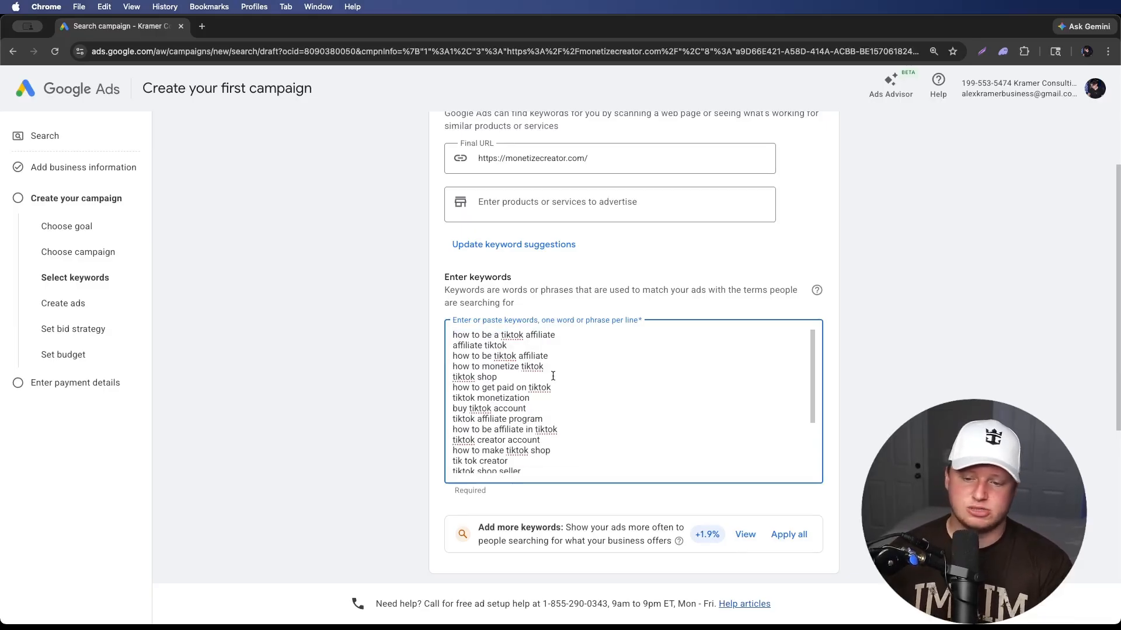
# - Clear all remaining suggested keywords from the campaign's keyword list
pyautogui.scroll(-3, 548, 367)
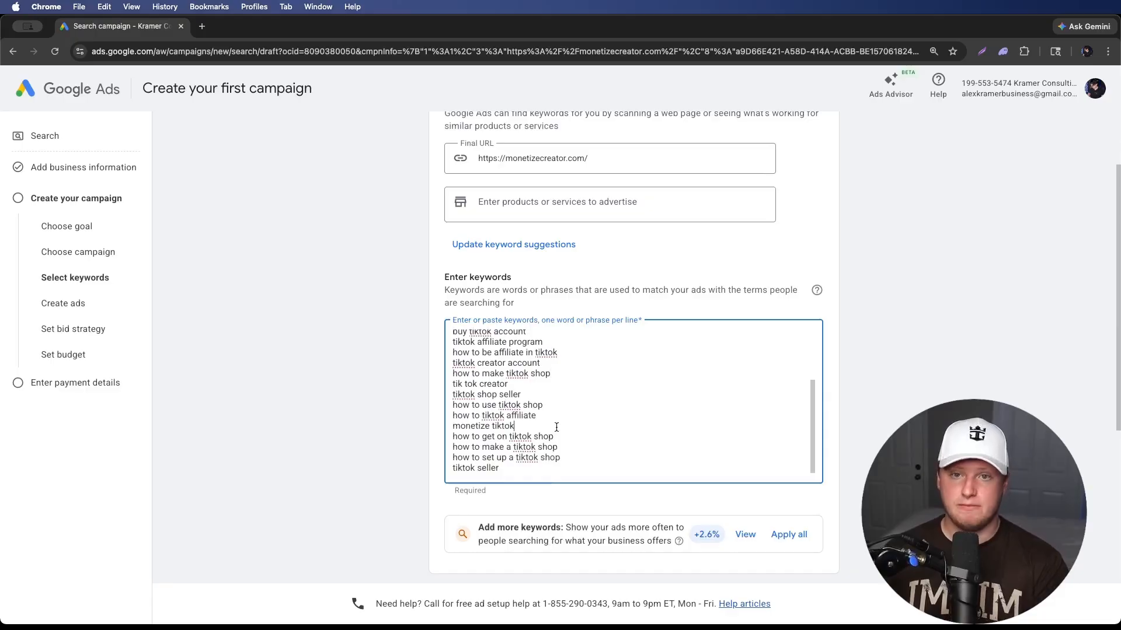
pyautogui.scroll(5, 555, 426)
pyautogui.tripleClick(474, 336)
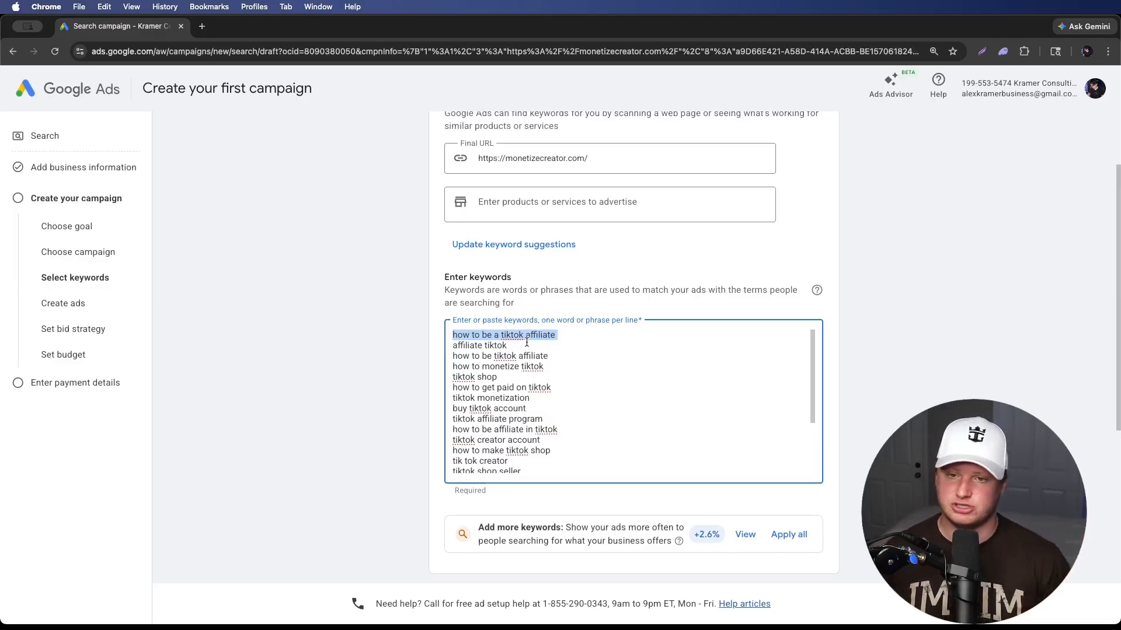
pyautogui.press('super+a')
pyautogui.press('BackSpace')
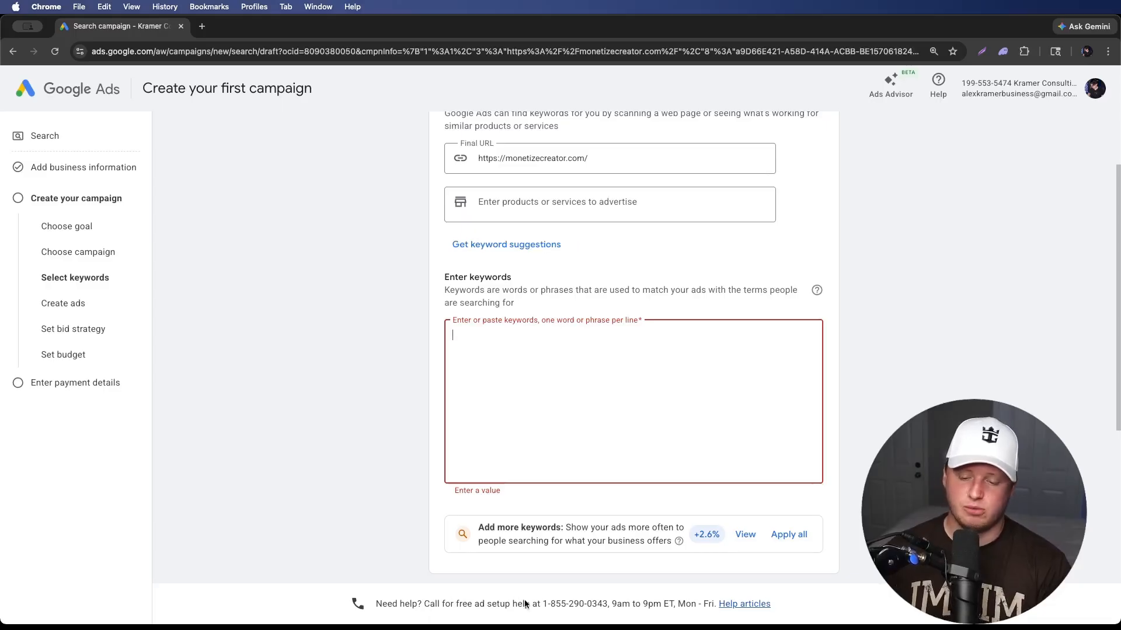
# - Enter the example keyword "bakery in panama city beach" and remove it again
pyautogui.click(462, 384)
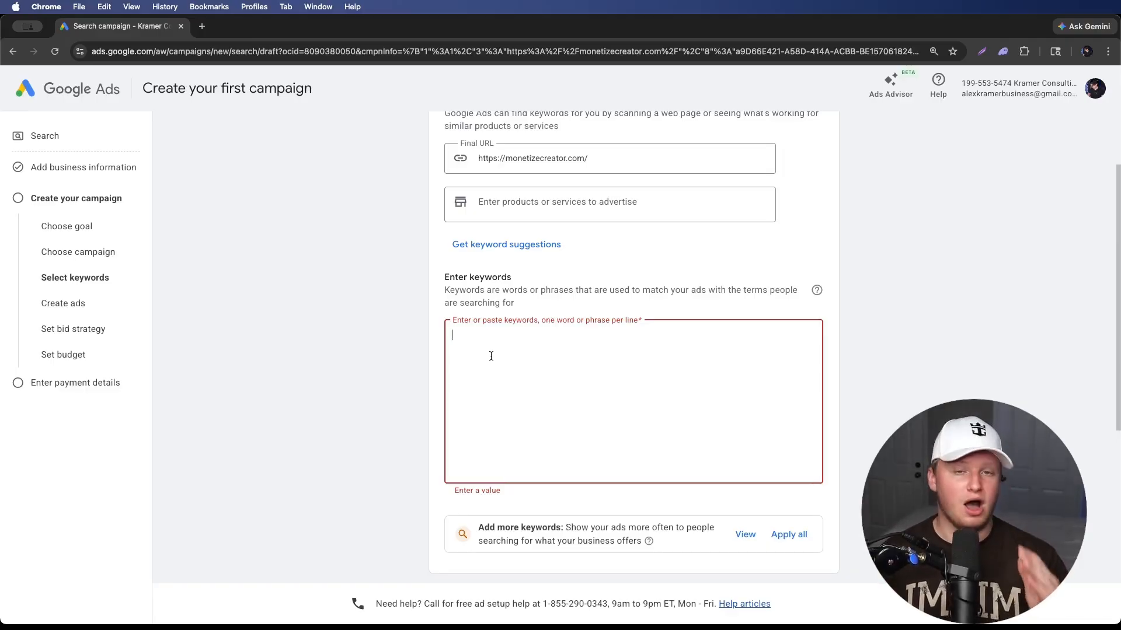
pyautogui.write('bakery in ')
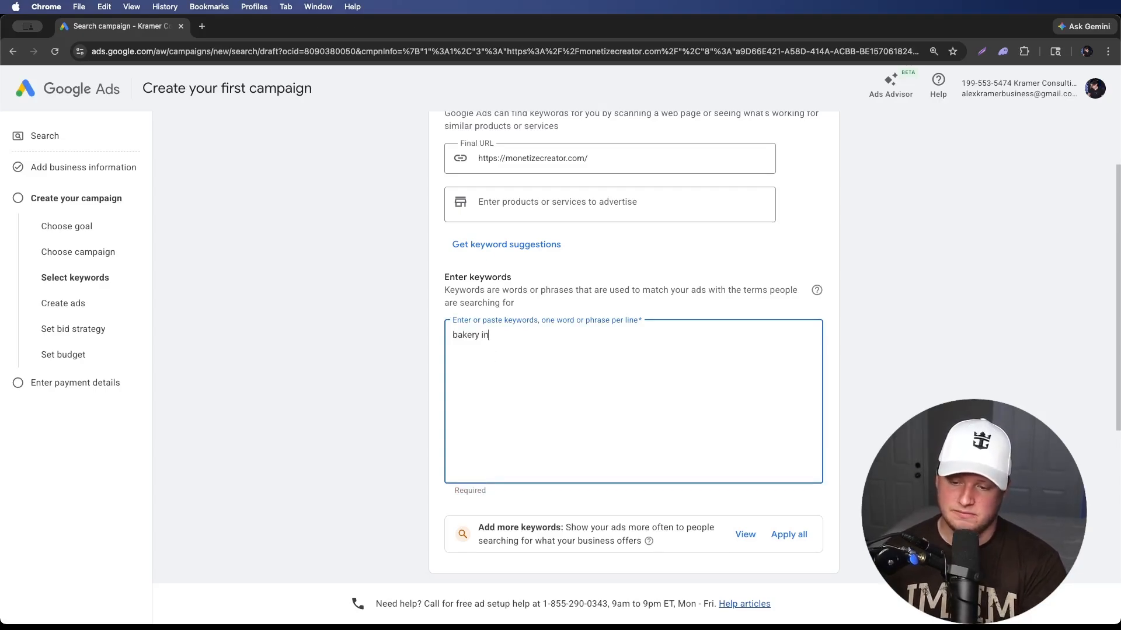
pyautogui.write('panama cityt bea')
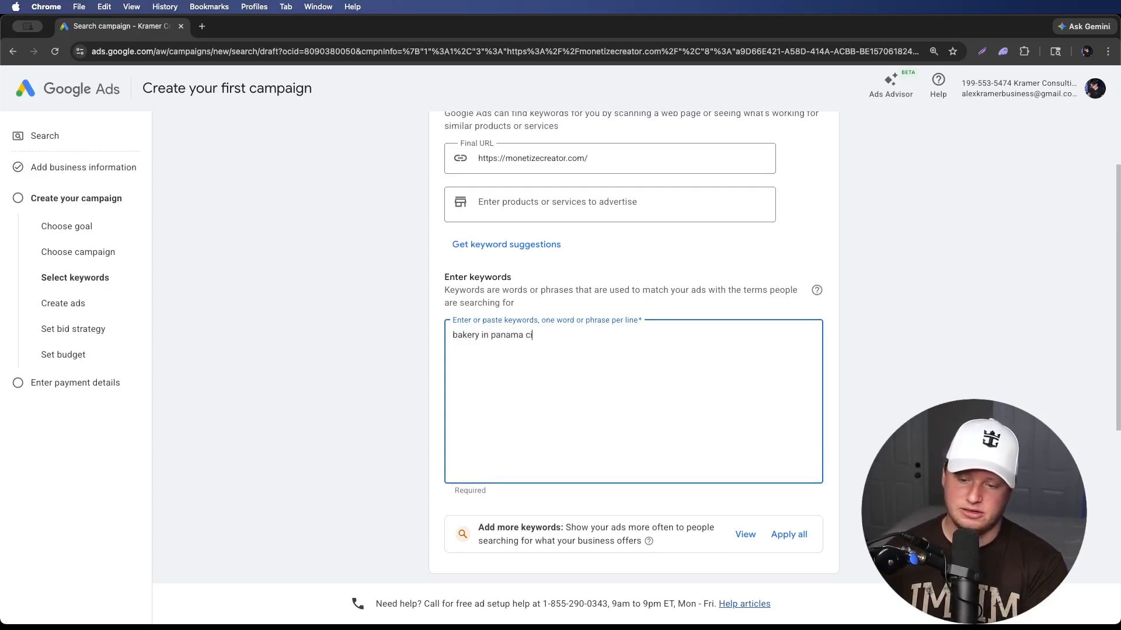
pyautogui.press('BackSpace')
pyautogui.press('BackSpace')
pyautogui.press('BackSpace')
pyautogui.press('BackSpace')
pyautogui.write('beach')
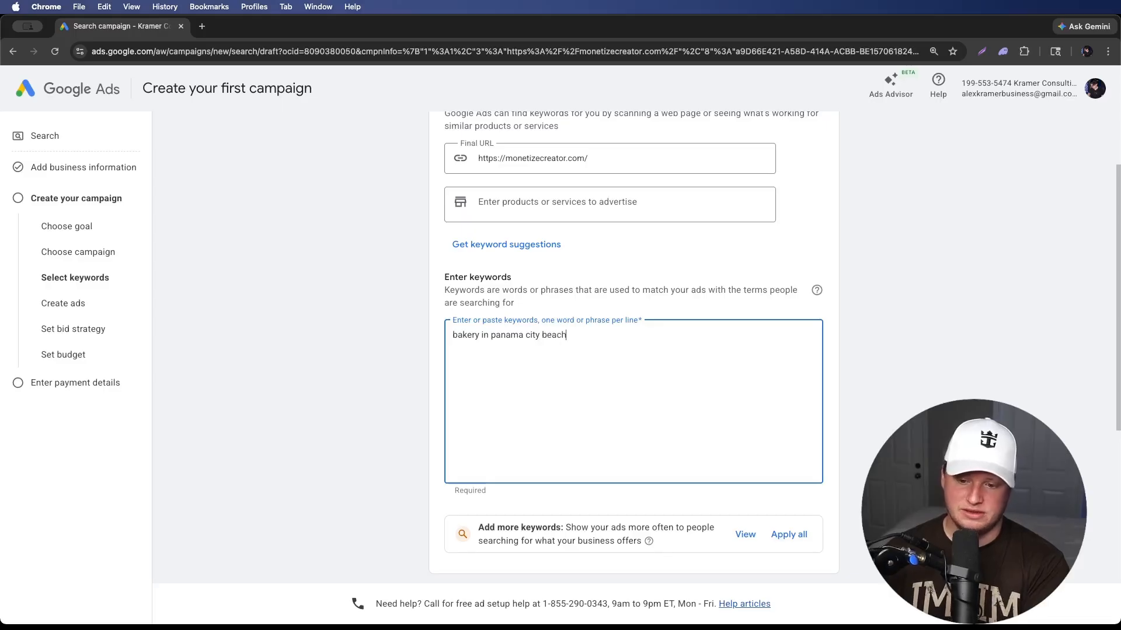
pyautogui.tripleClick(491, 342)
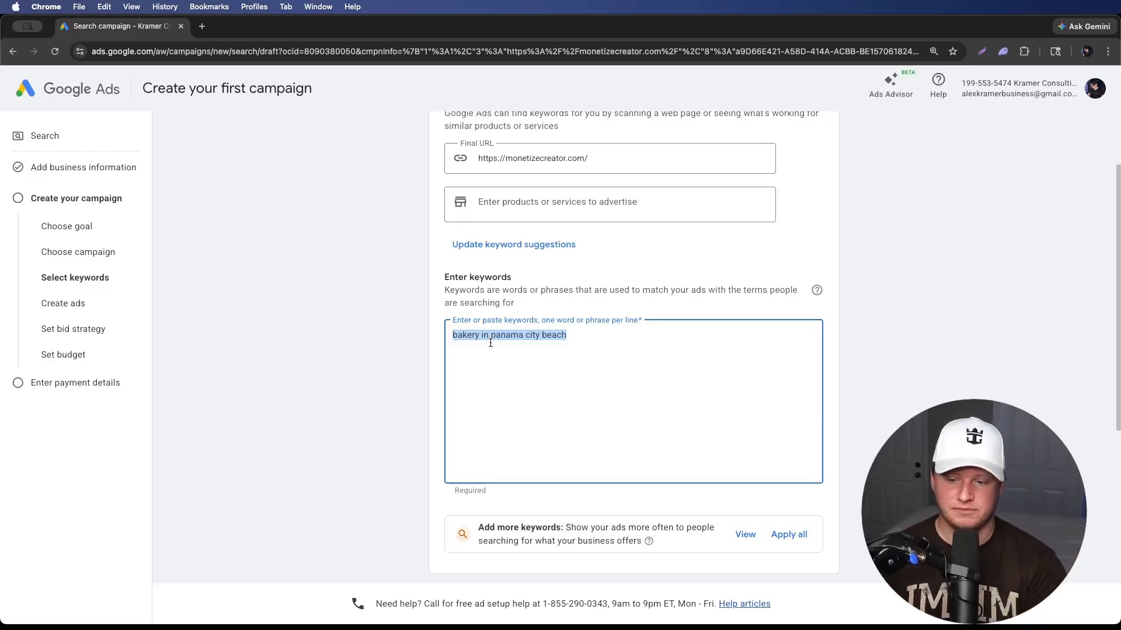
pyautogui.press('BackSpace')
# - Add the keywords "tiktok shop affiliate account" and "tiktok shop account accounts" on separate lines
pyautogui.write('ti')
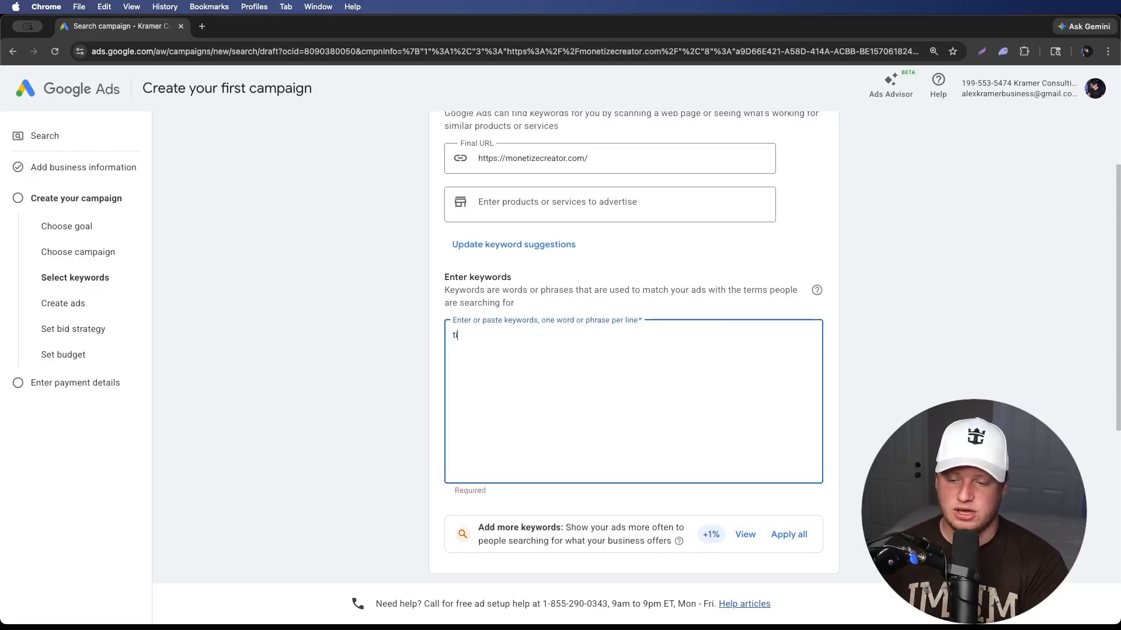
pyautogui.write('ktok shop affiliate account')
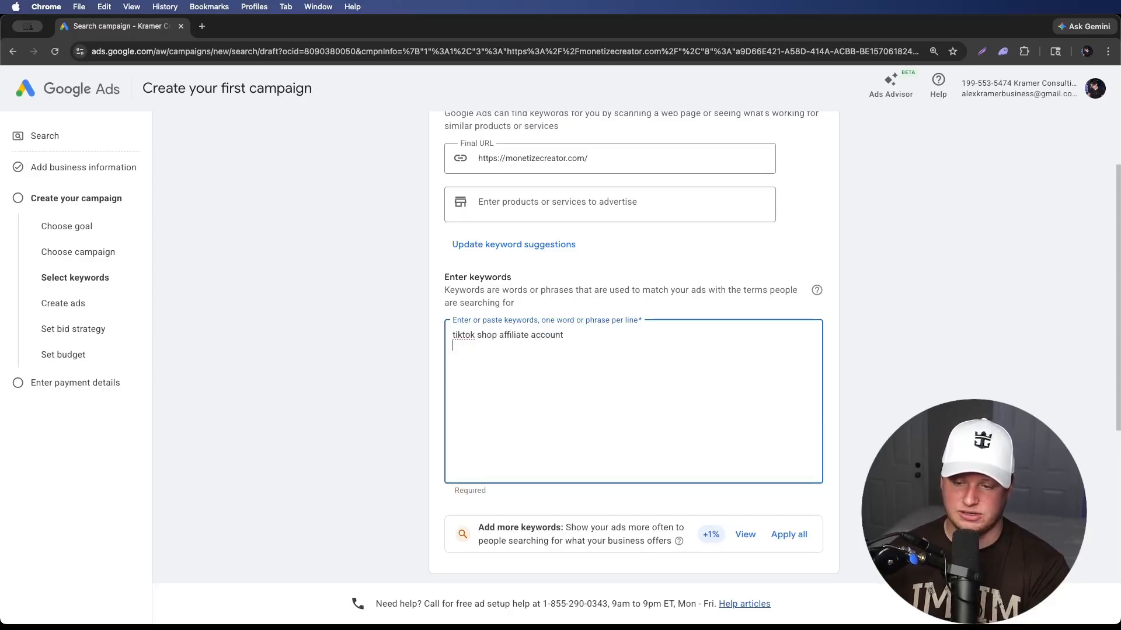
pyautogui.press('Return')
pyautogui.write('tiktok shop account accounts')
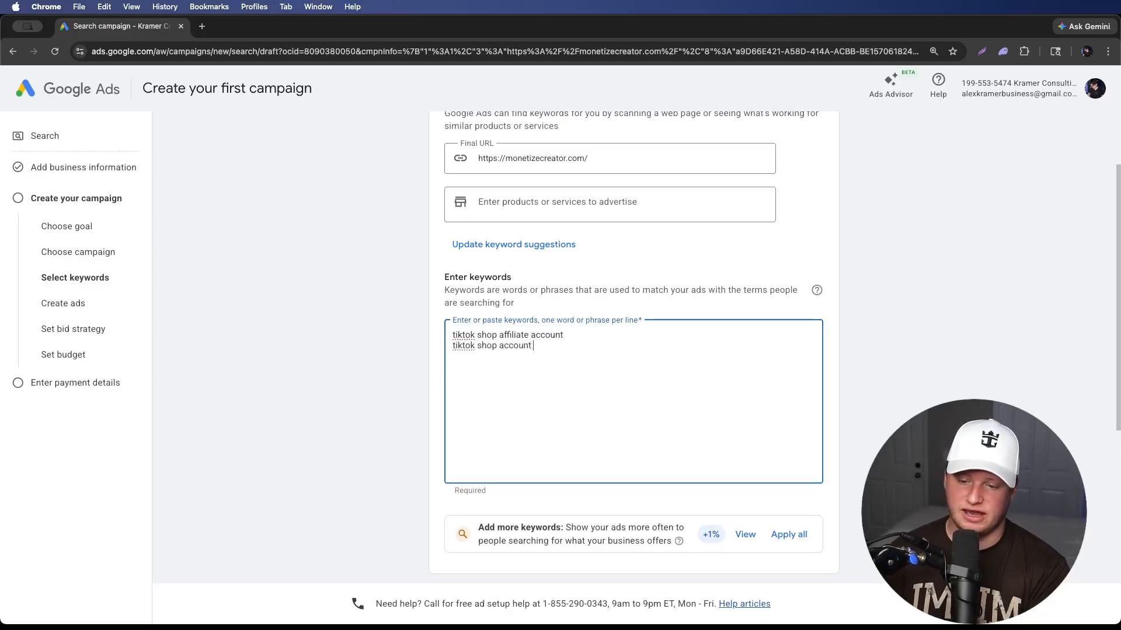
pyautogui.press('Return')
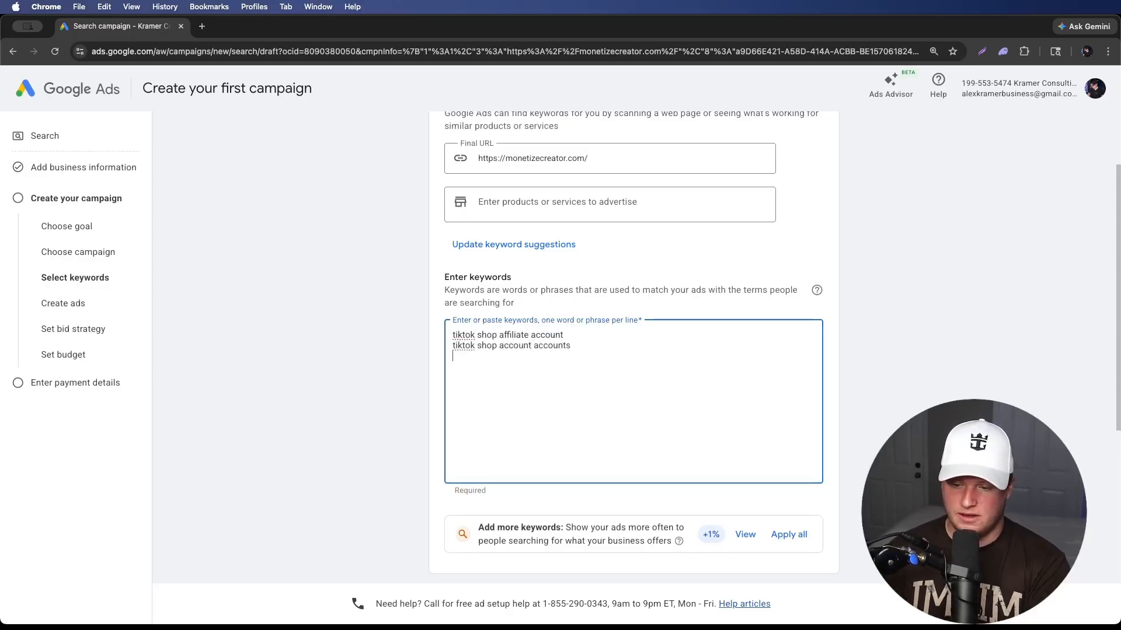
# - Add "how to buy tiktok shop affiliate accounts" as the third keyword
pyautogui.write('how to buy ')
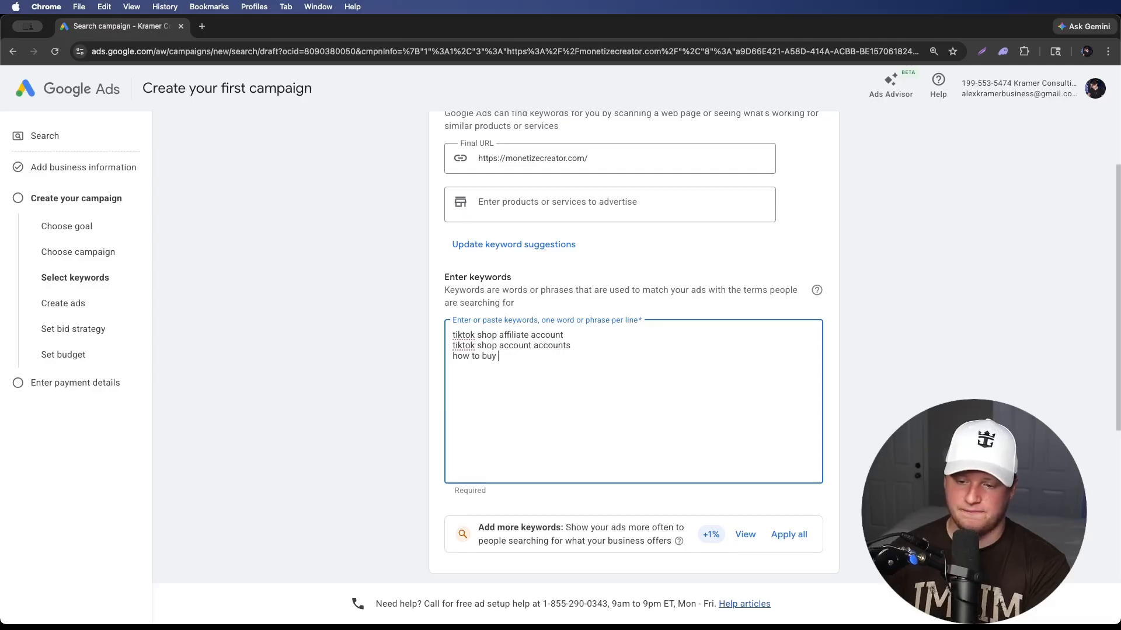
pyautogui.write('tiktok shop affikliate')
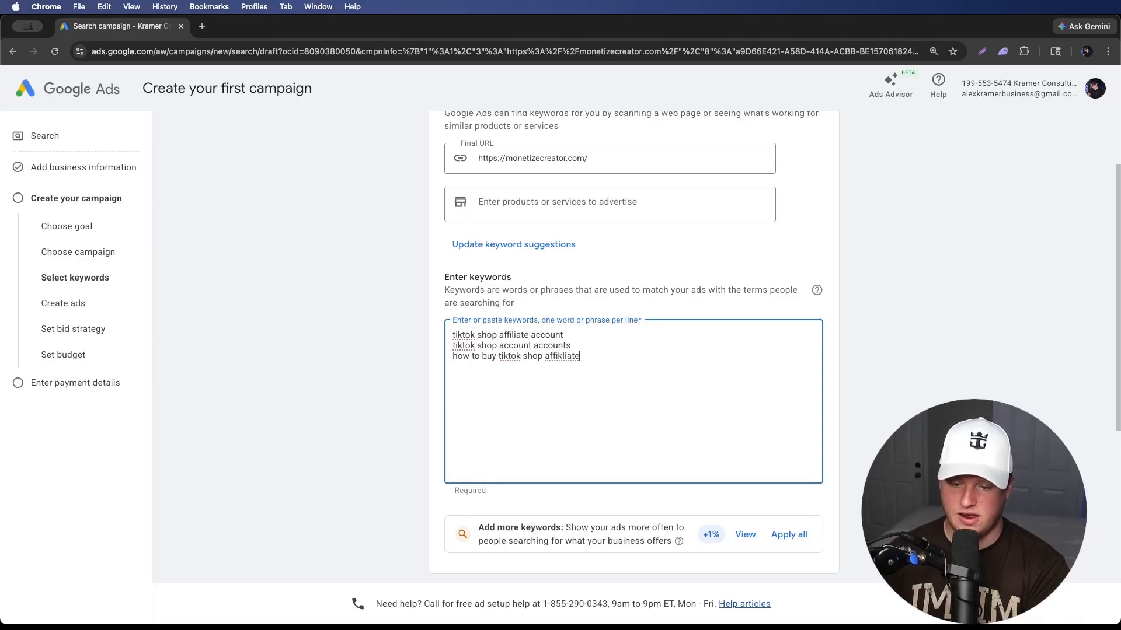
pyautogui.press('BackSpace')
pyautogui.press('BackSpace')
pyautogui.press('BackSpace')
pyautogui.press('BackSpace')
pyautogui.press('BackSpace')
pyautogui.press('BackSpace')
pyautogui.write('liate a')
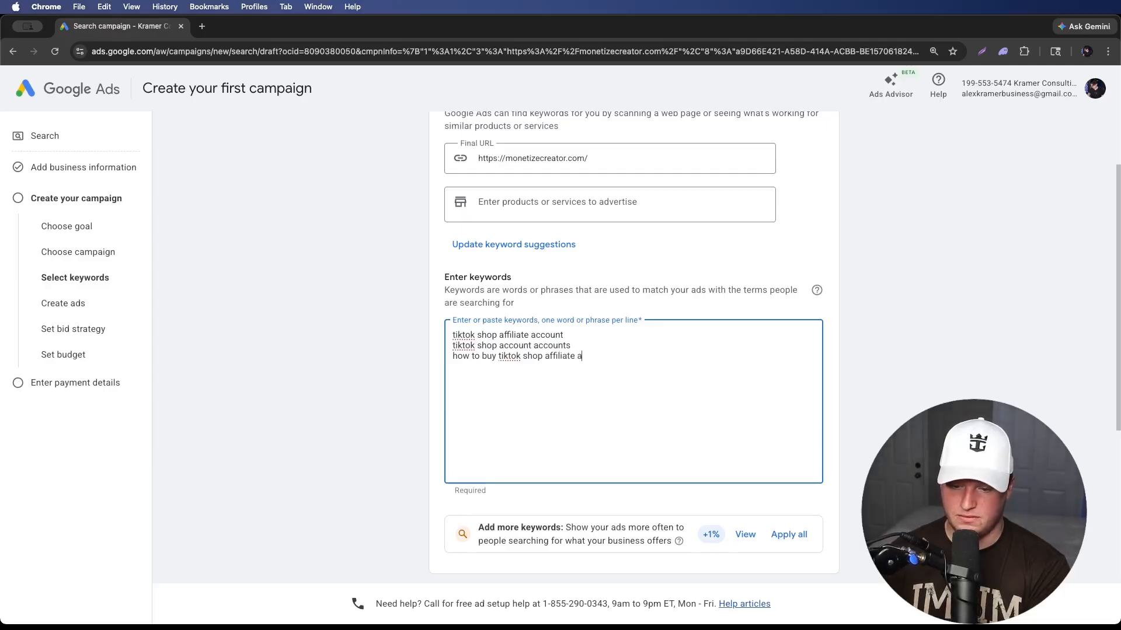
pyautogui.write('ccounts')
pyautogui.press('Return')
# - Add "where to buy tiktok shop affiliate accounts" as the fourth keyword
pyautogui.write('where to')
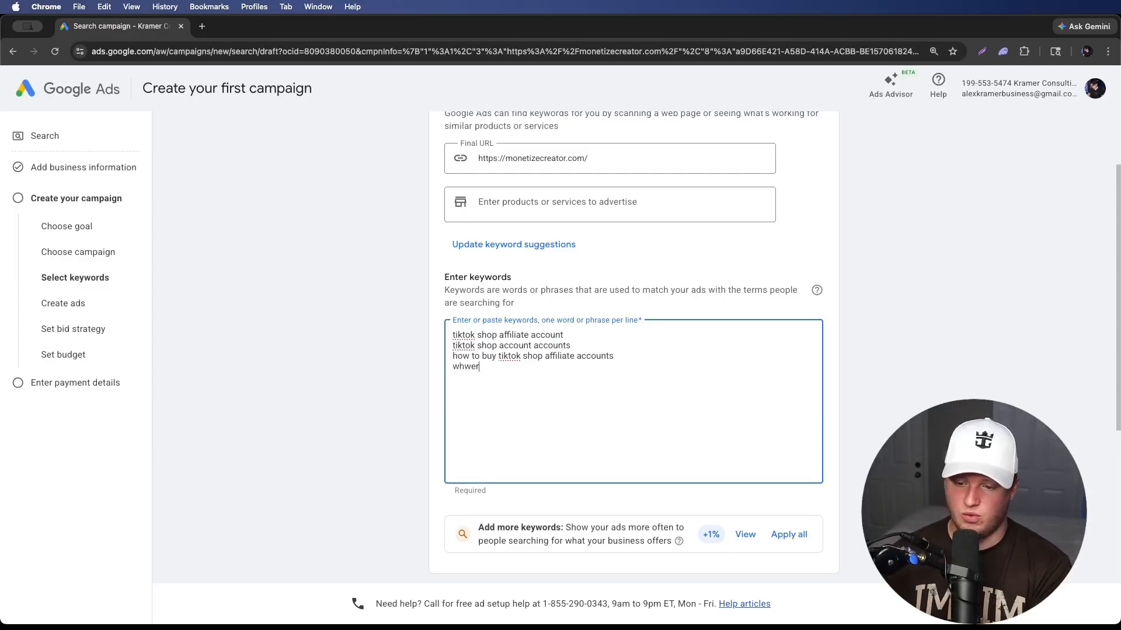
pyautogui.write(' buy t')
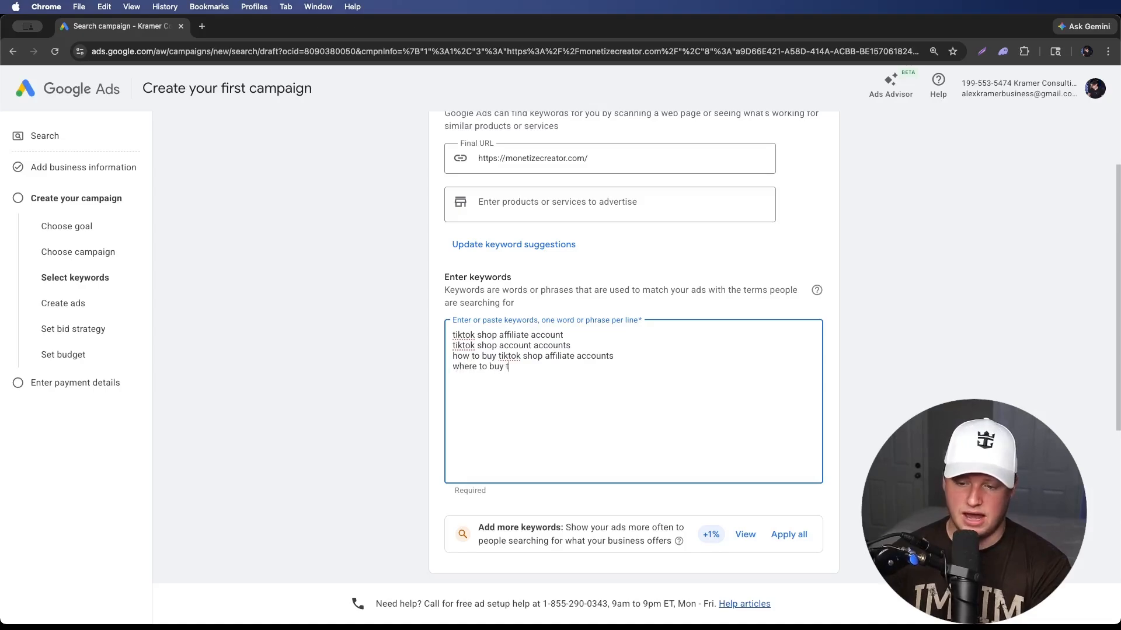
pyautogui.write('iktok shop affiliate accounts')
pyautogui.press('Return')
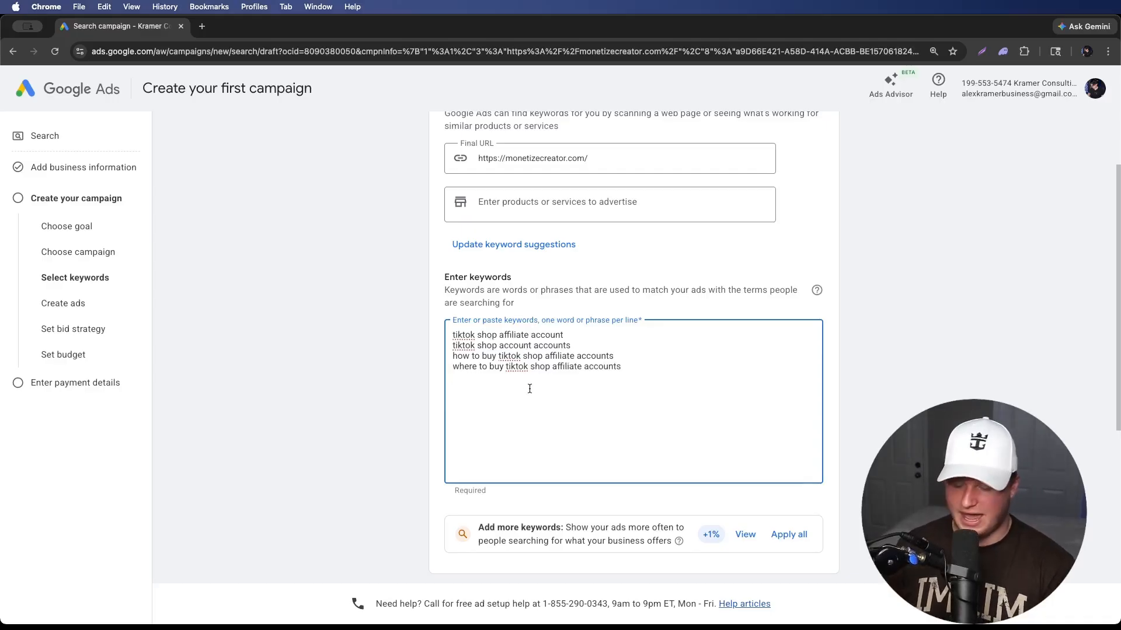
# - Enter the broad keyword "tiktok shop" on a fifth line and delete it again
pyautogui.write('tiktok shop')
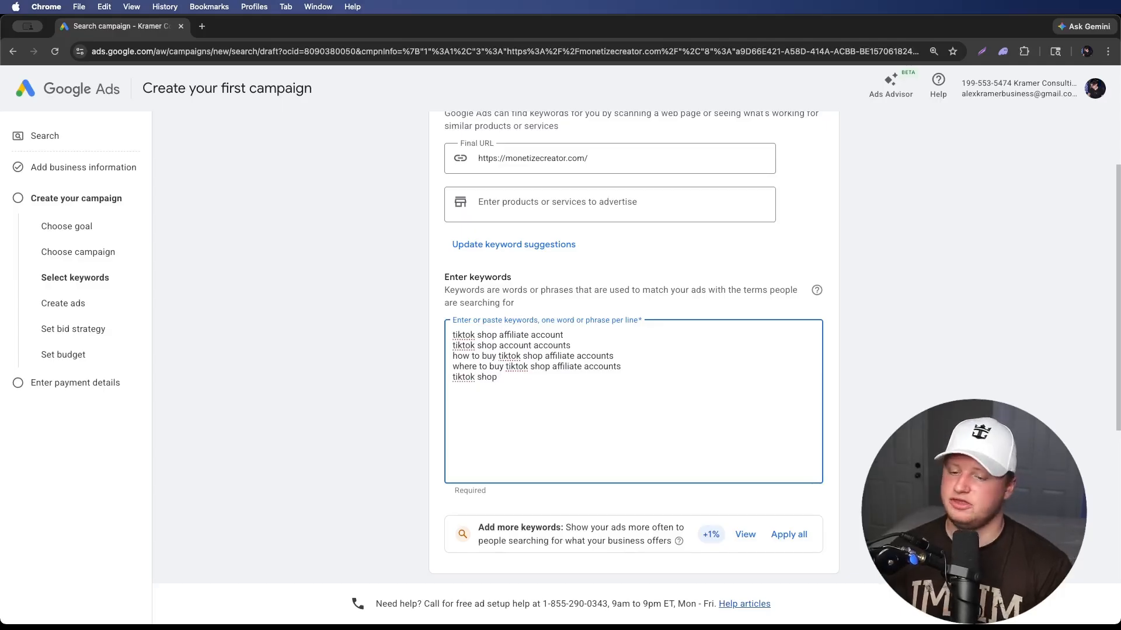
pyautogui.tripleClick(493, 380)
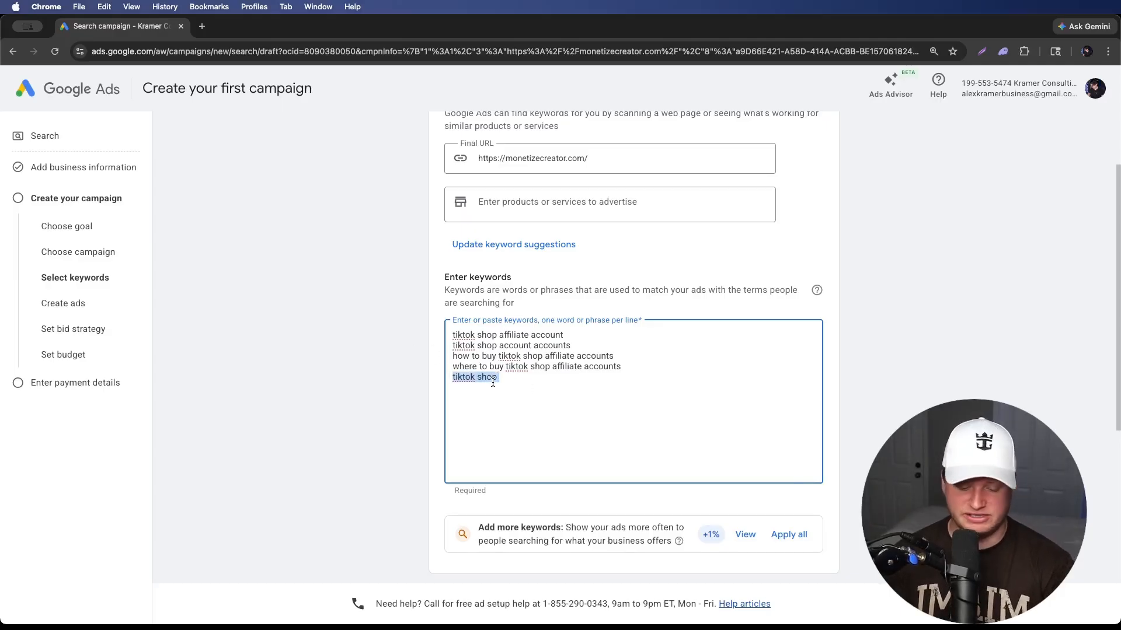
pyautogui.press('BackSpace')
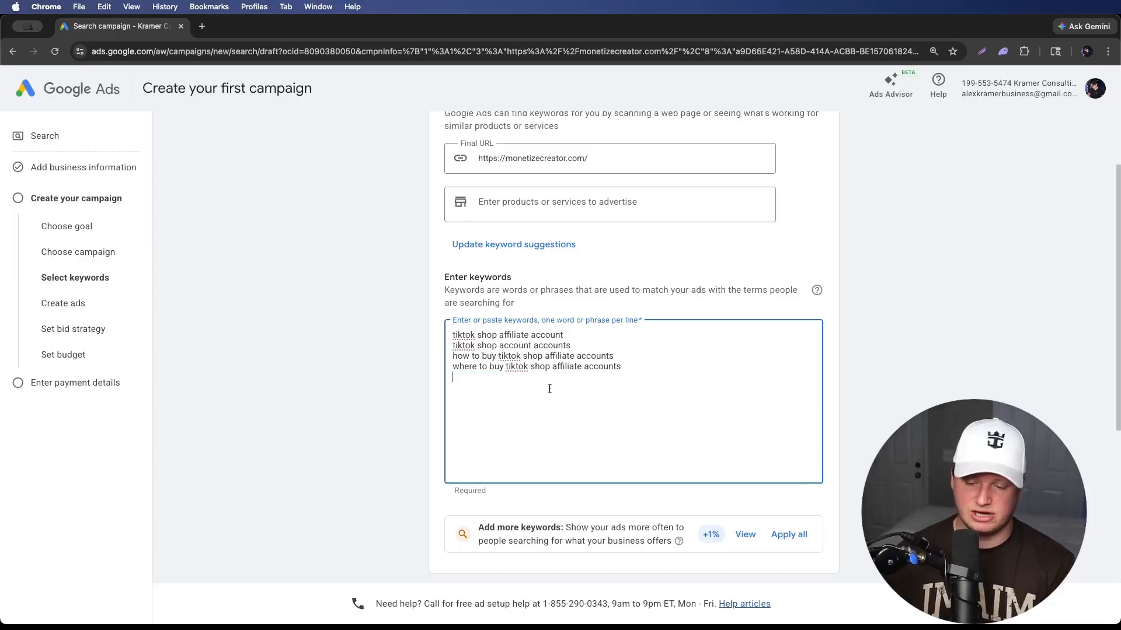
pyautogui.click(535, 607)
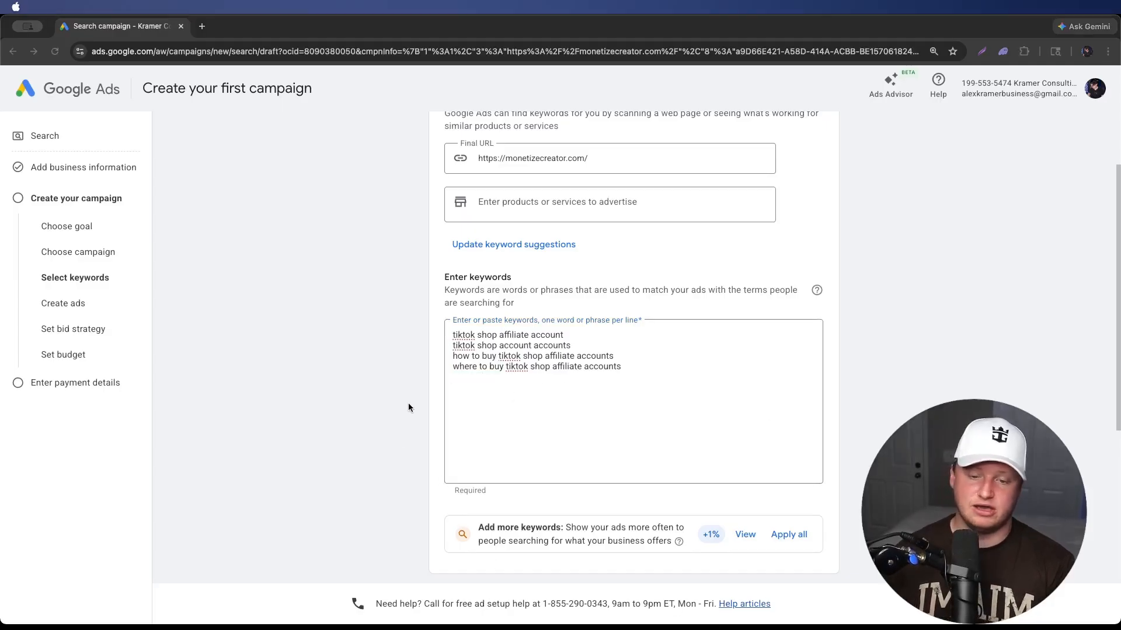
pyautogui.click(662, 369)
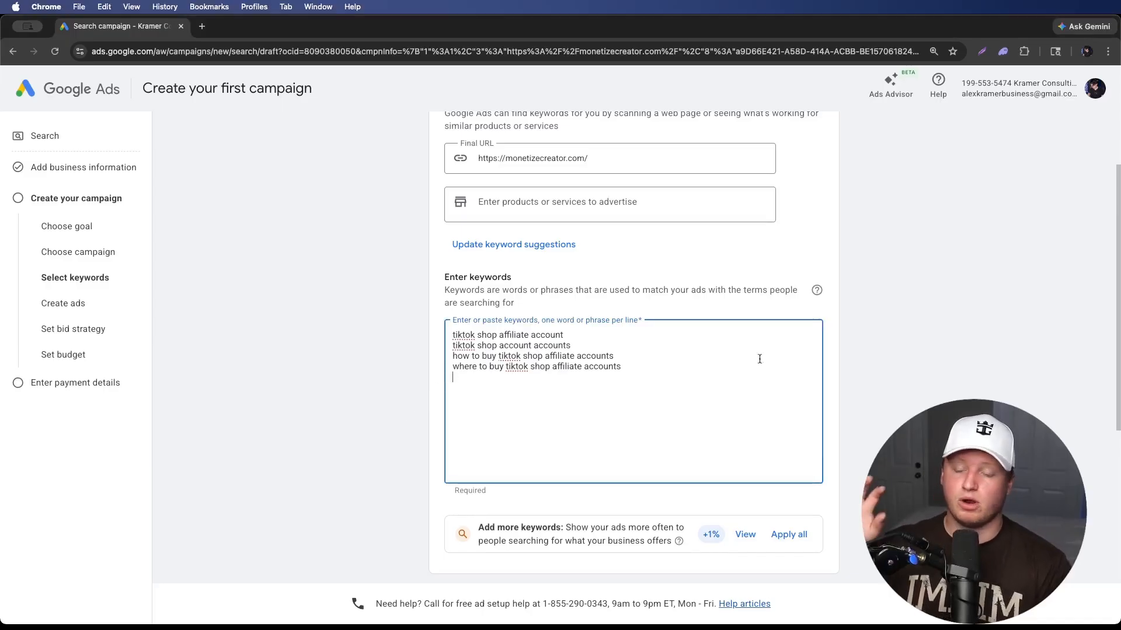
# - Examine the keyword match type help, especially broad match, and compare it with the first keyword
pyautogui.moveTo(820, 301)
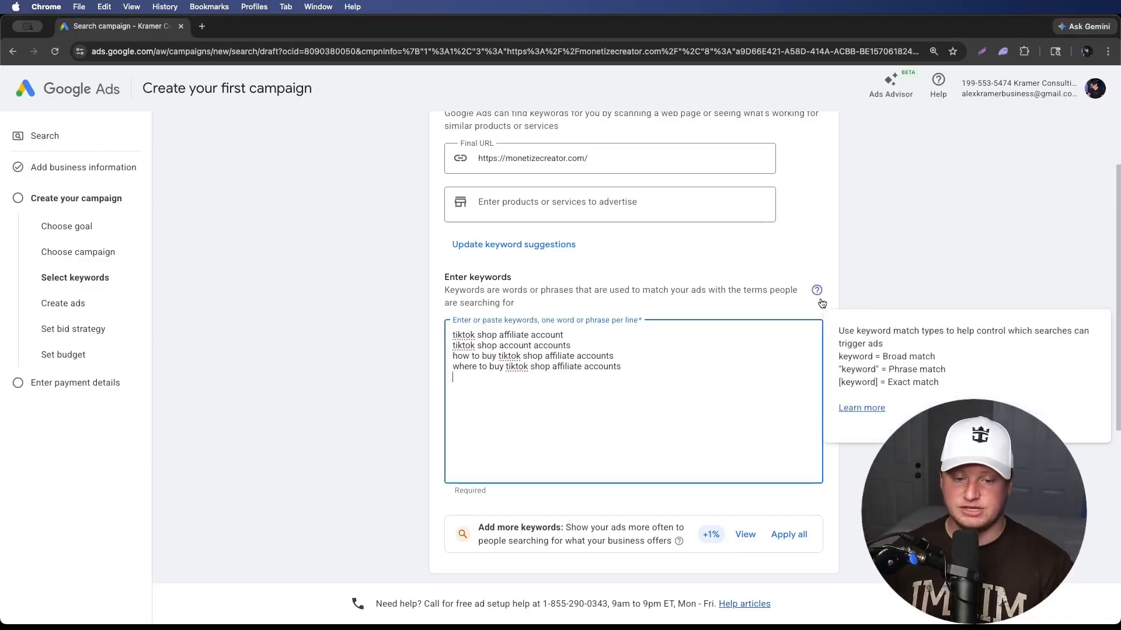
pyautogui.press('Return')
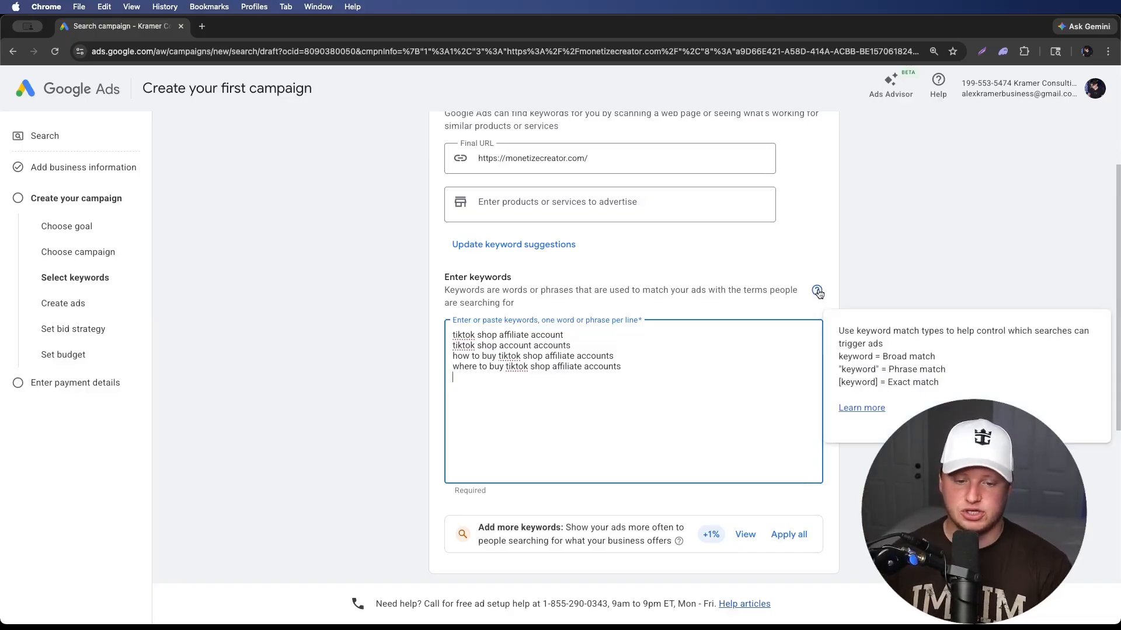
pyautogui.doubleClick(851, 357)
pyautogui.doubleClick(888, 357)
pyautogui.doubleClick(467, 335)
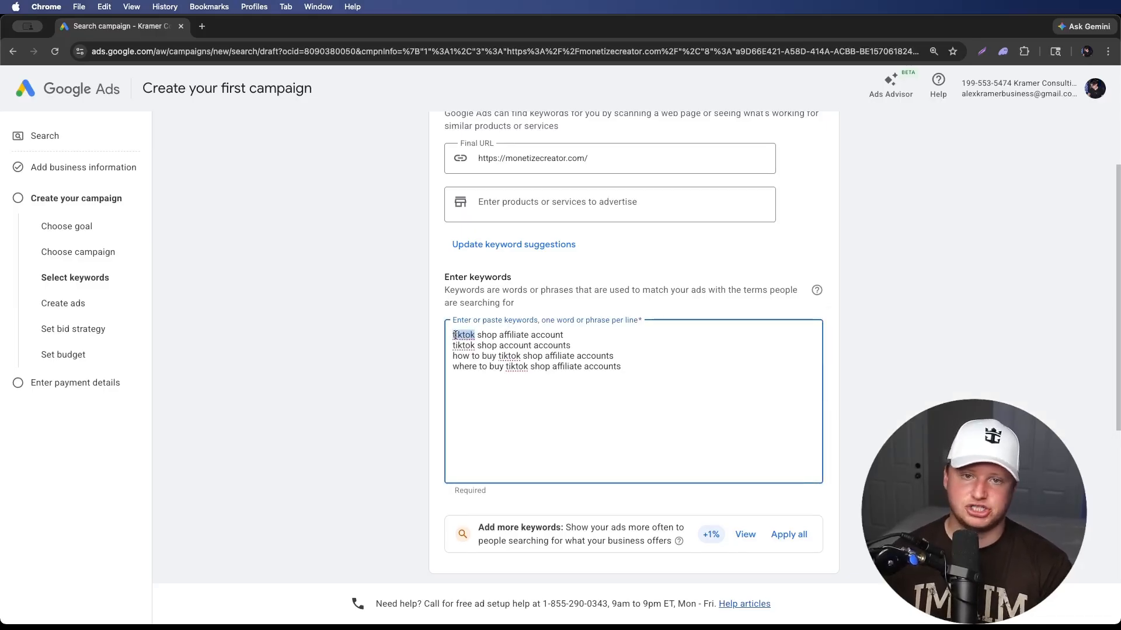
# - Examine the individual words of the first keyword, "tiktok shop affiliate account", in the keyword list
pyautogui.doubleClick(494, 335)
pyautogui.click(475, 336)
pyautogui.doubleClick(467, 336)
pyautogui.doubleClick(491, 337)
pyautogui.click(516, 338)
pyautogui.doubleClick(514, 337)
pyautogui.doubleClick(552, 337)
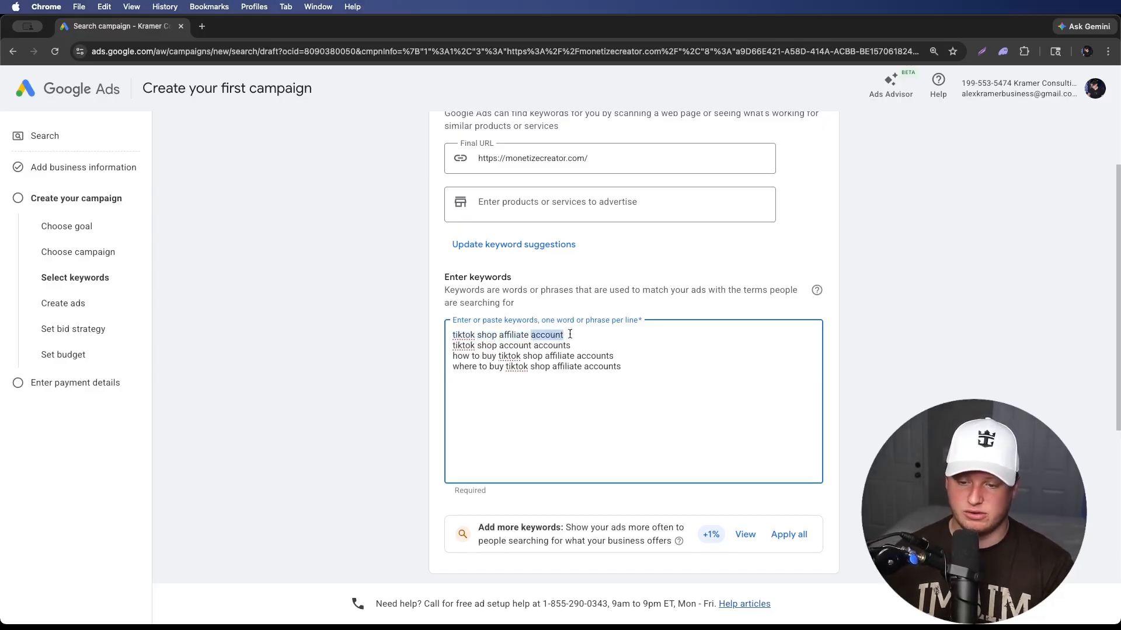
pyautogui.click(552, 334)
pyautogui.doubleClick(549, 333)
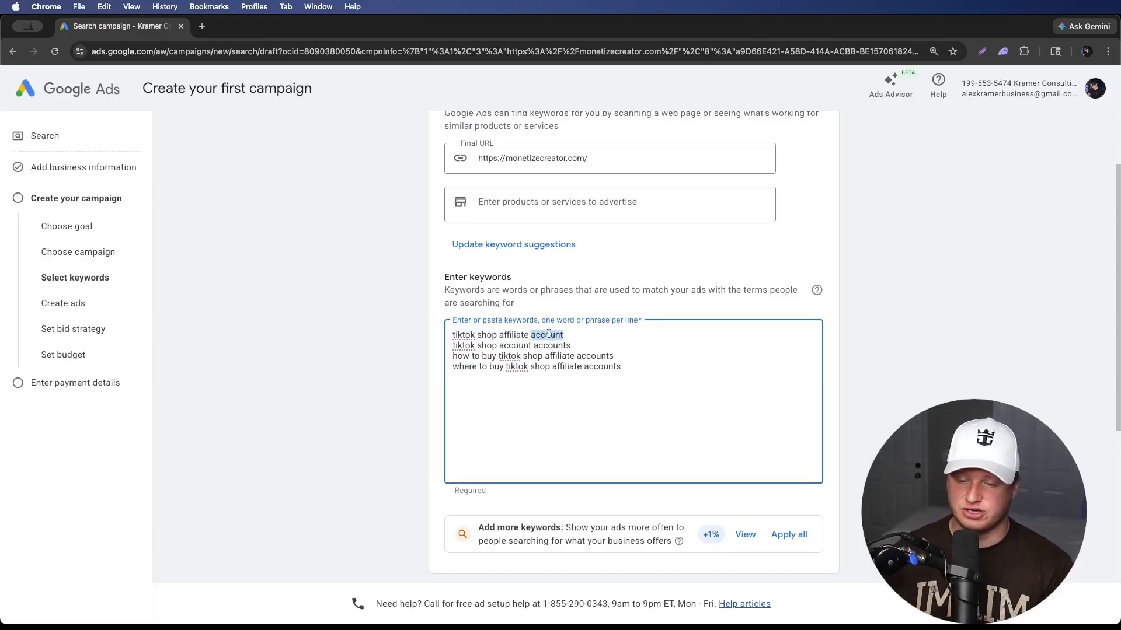
pyautogui.doubleClick(514, 336)
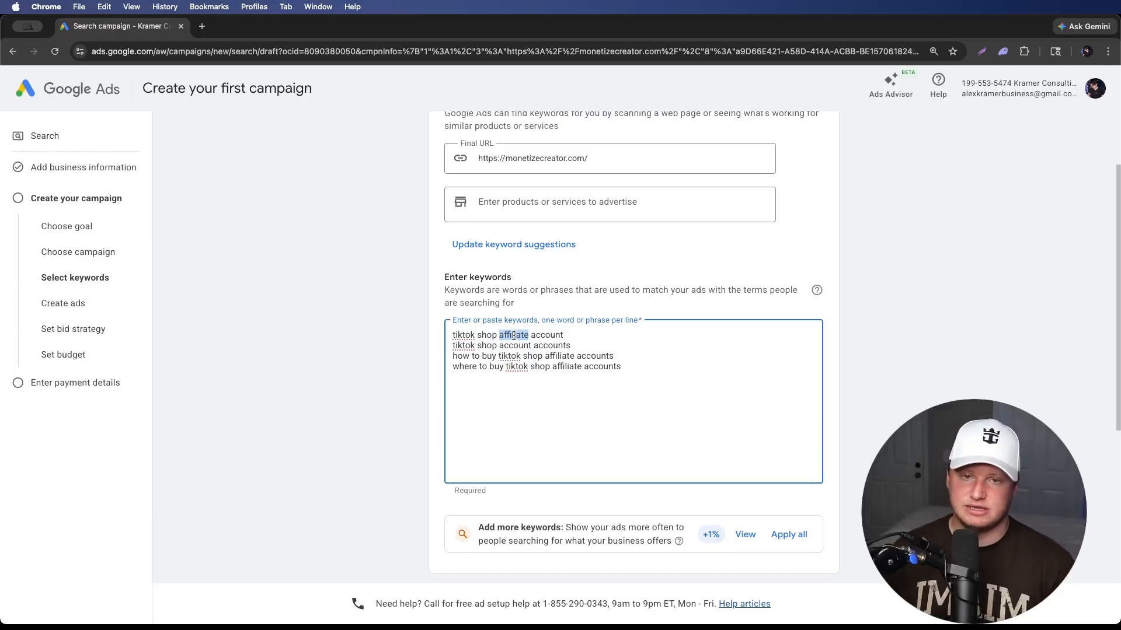
pyautogui.tripleClick(513, 336)
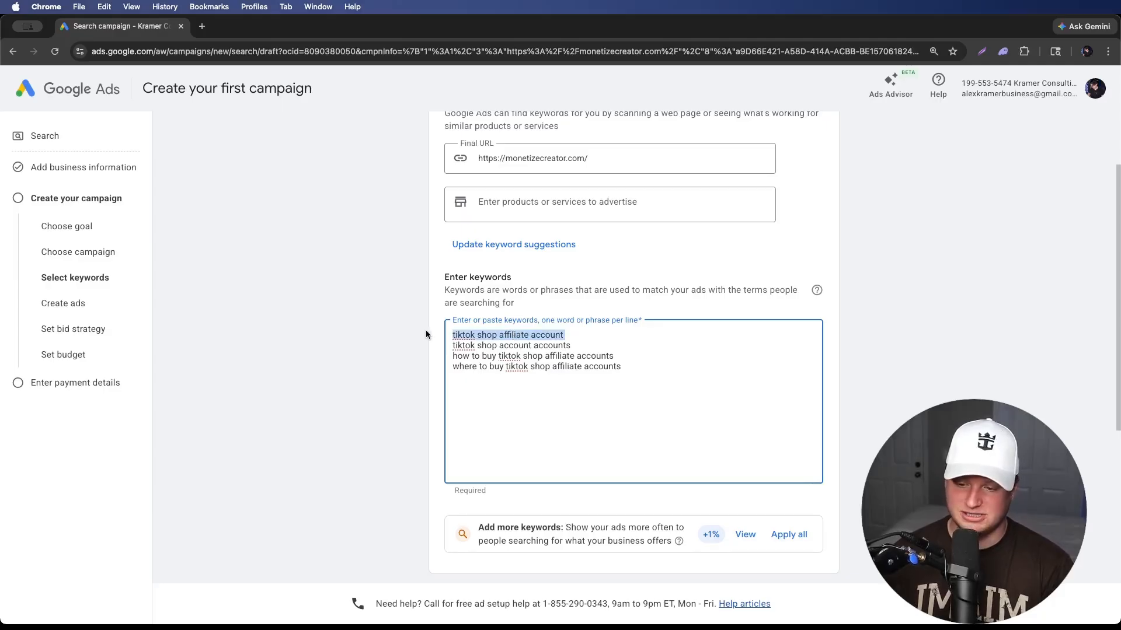
# - Insert the broad keyword "tiktok shop" on a new line above the existing keywords
pyautogui.click(453, 337)
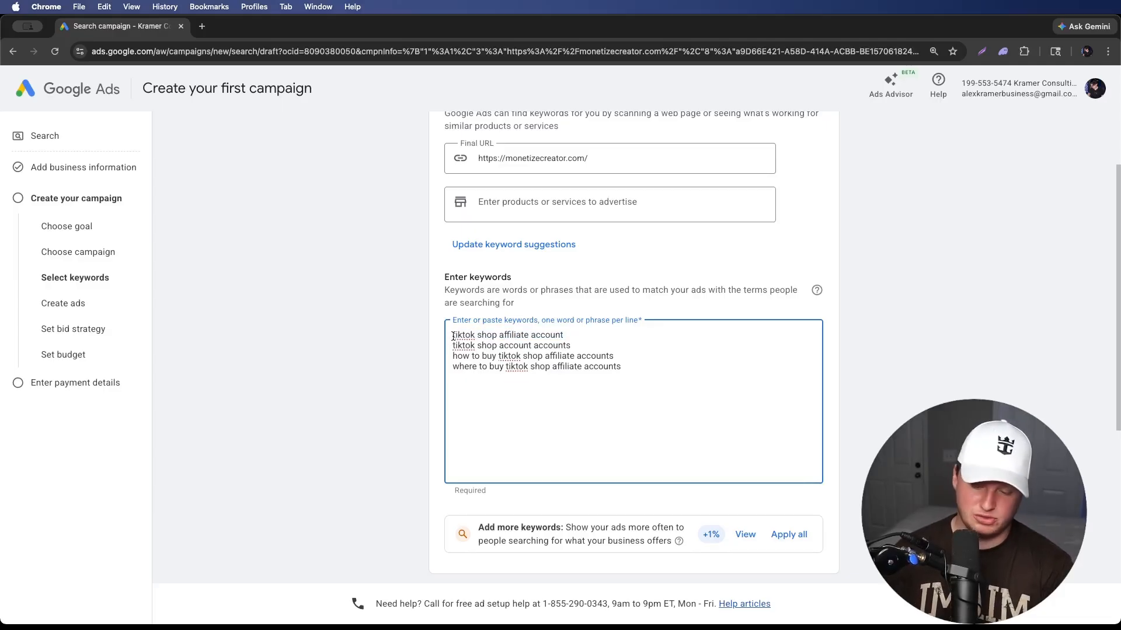
pyautogui.press('Return')
pyautogui.write('tiktok shop')
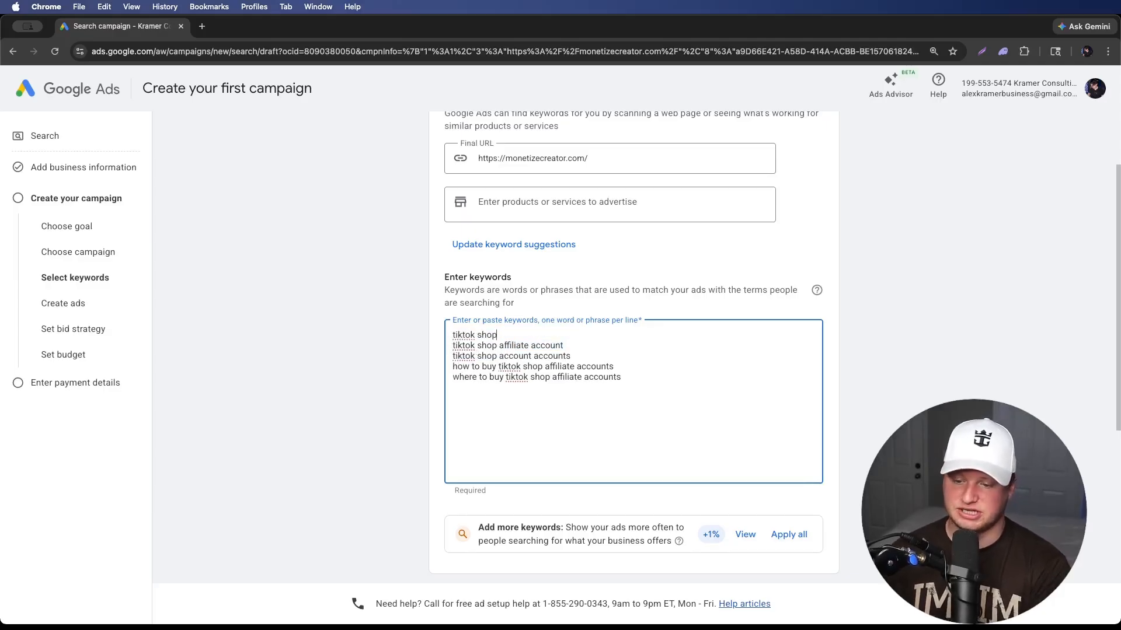
# - Examine the phrase match entry in the keyword match type help and compare it with the keyword "tiktok shop affiliate account"
pyautogui.click(817, 290)
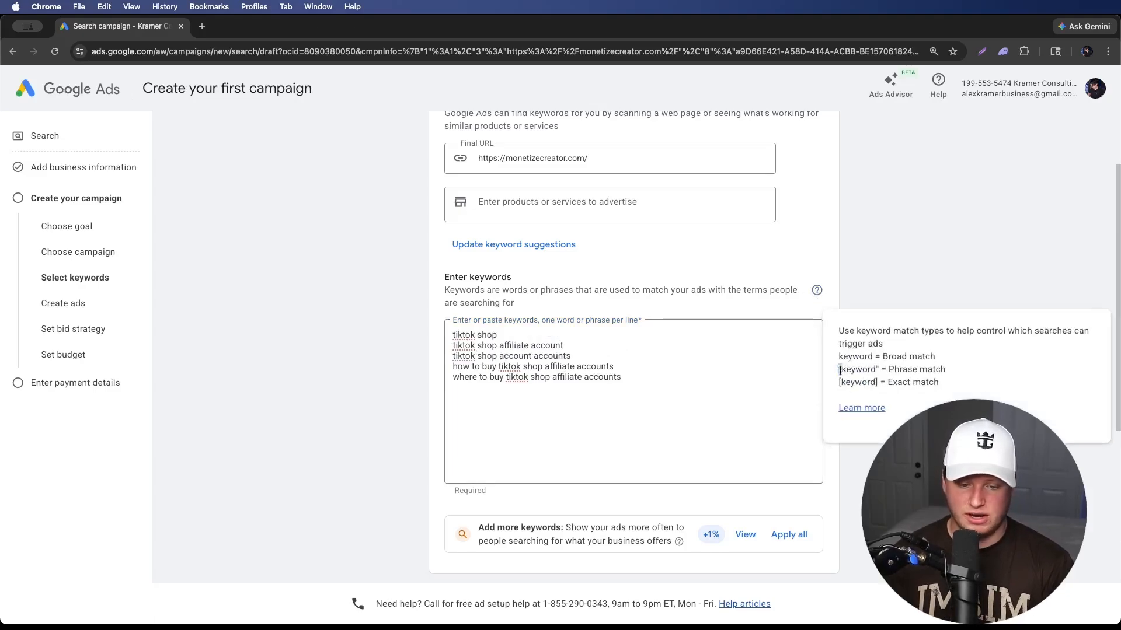
pyautogui.moveTo(840, 370); pyautogui.dragTo(893, 374)
pyautogui.tripleClick(894, 375)
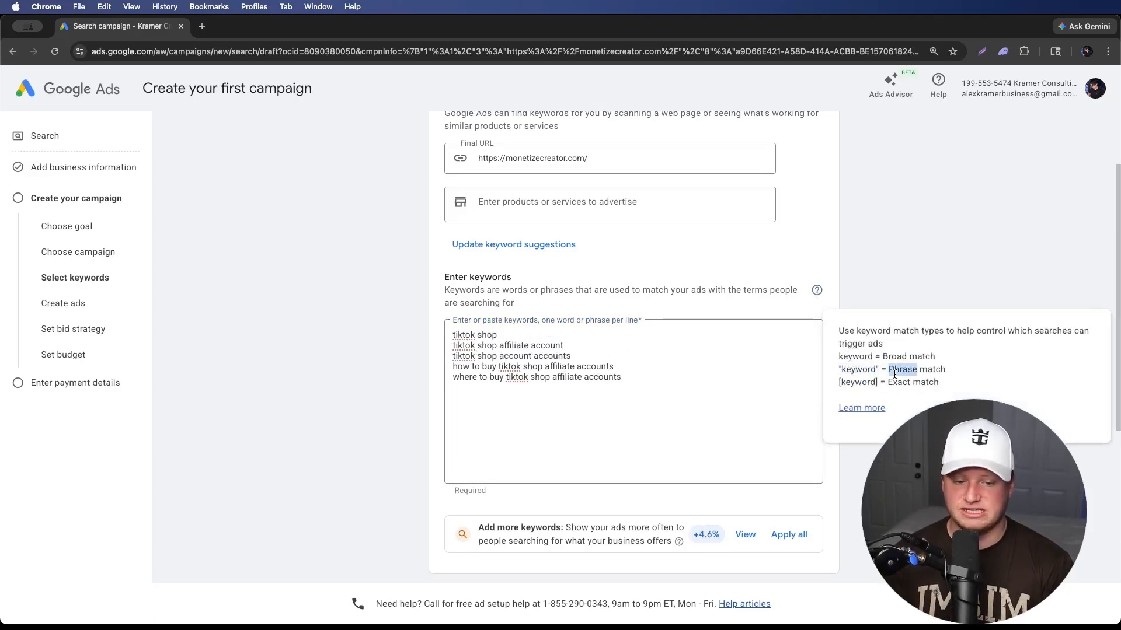
pyautogui.click(520, 347)
pyautogui.doubleClick(494, 348)
pyautogui.doubleClick(517, 346)
pyautogui.click(546, 345)
pyautogui.moveTo(564, 344); pyautogui.dragTo(429, 353)
pyautogui.click(467, 348)
pyautogui.tripleClick(480, 348)
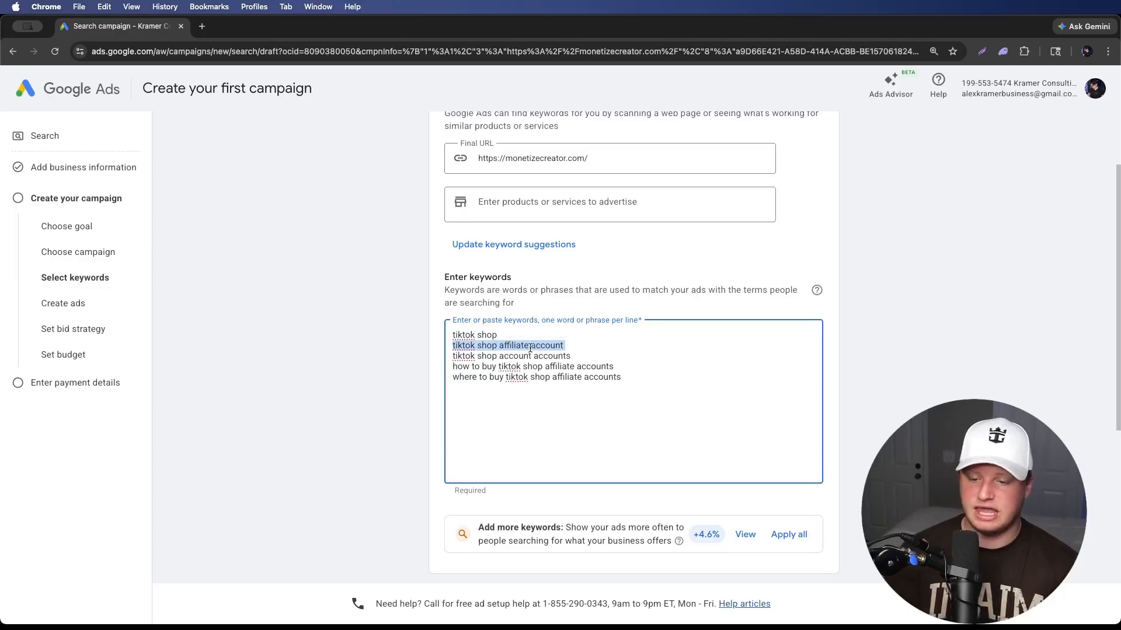
pyautogui.doubleClick(460, 347)
pyautogui.doubleClick(491, 349)
pyautogui.doubleClick(513, 347)
pyautogui.click(540, 346)
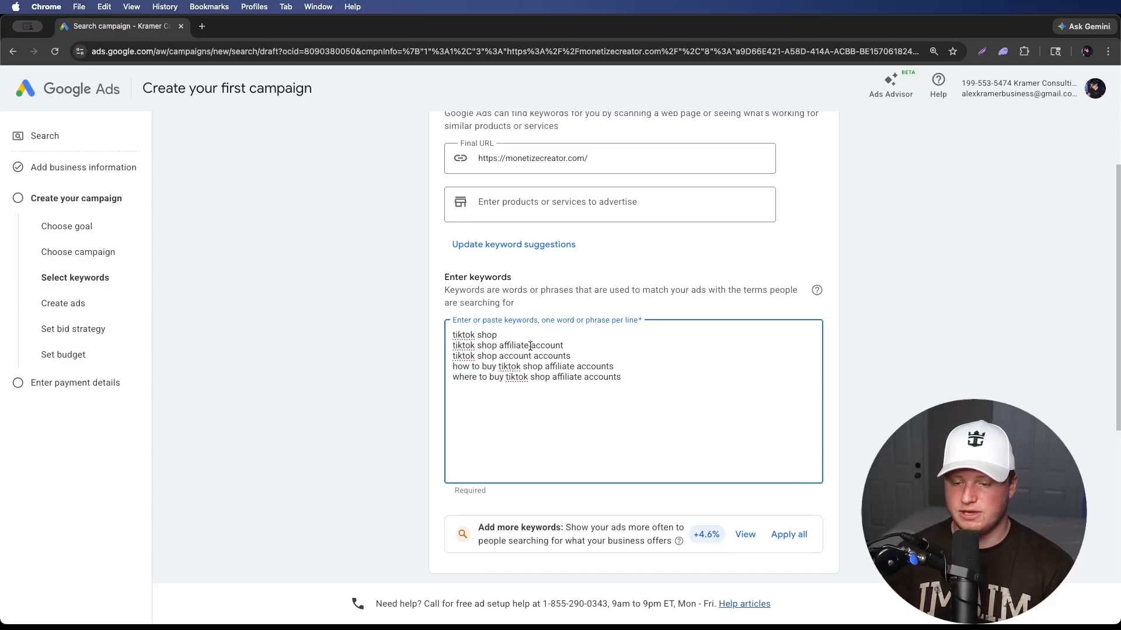
pyautogui.click(569, 345)
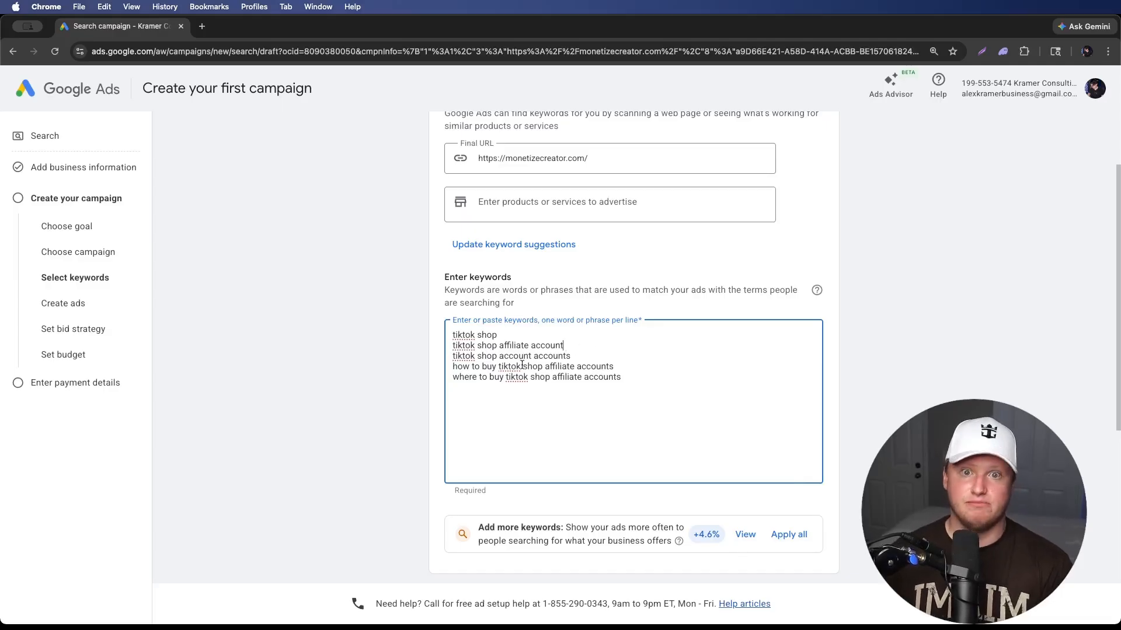
# - Check the exact match notation in the help and enclose the keyword "tiktok shop affiliate account" in square brackets
pyautogui.click(817, 290)
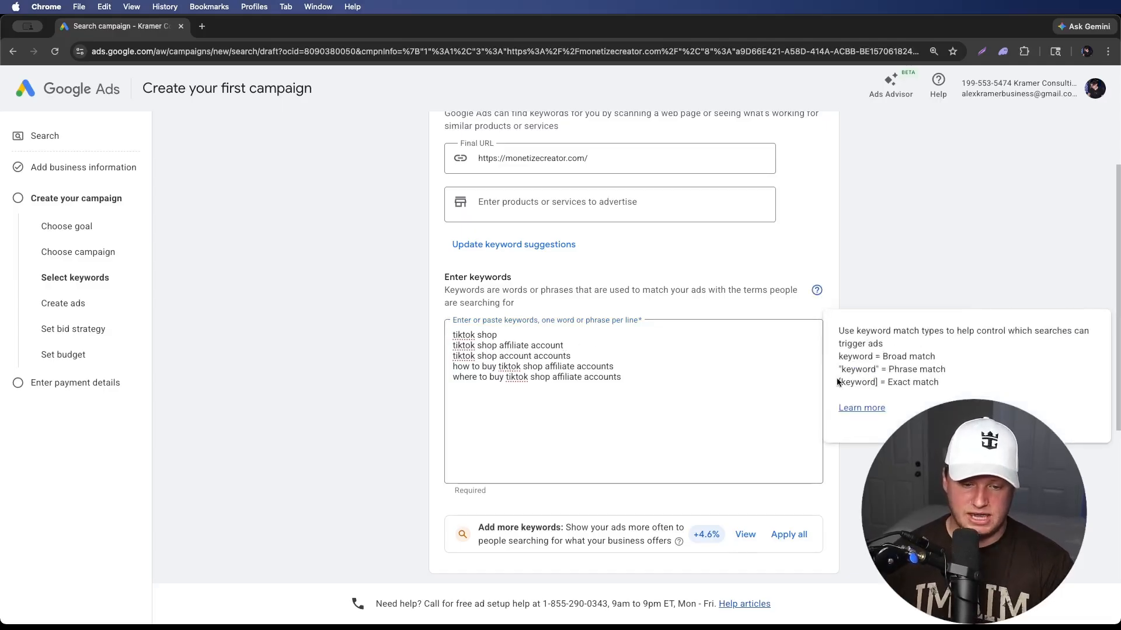
pyautogui.moveTo(838, 383); pyautogui.dragTo(940, 383)
pyautogui.click(552, 347)
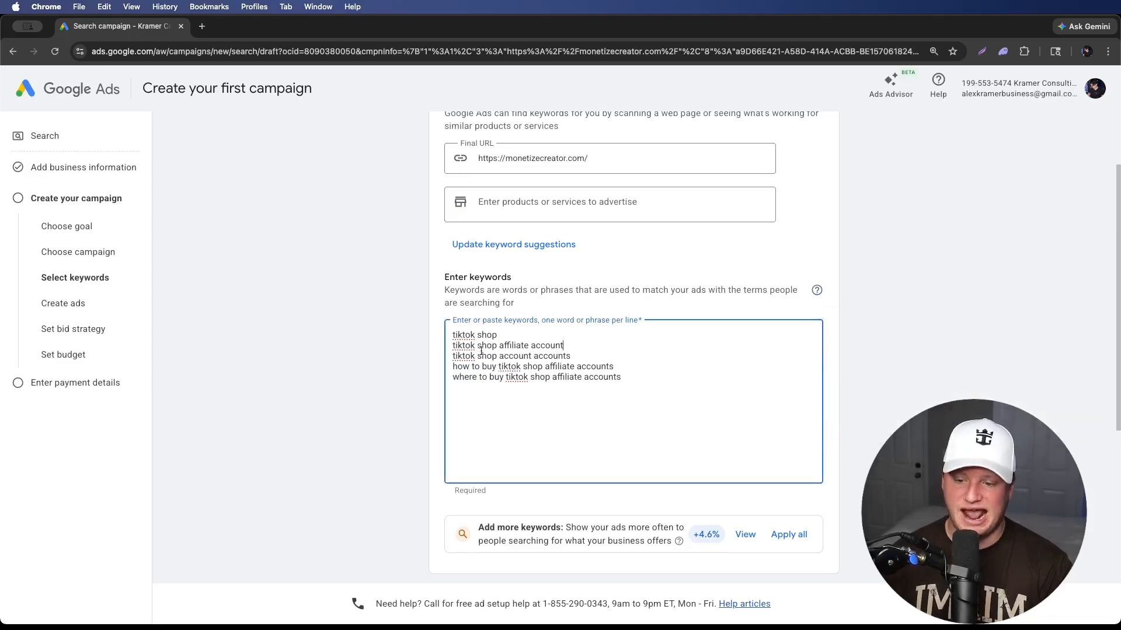
pyautogui.write('[')
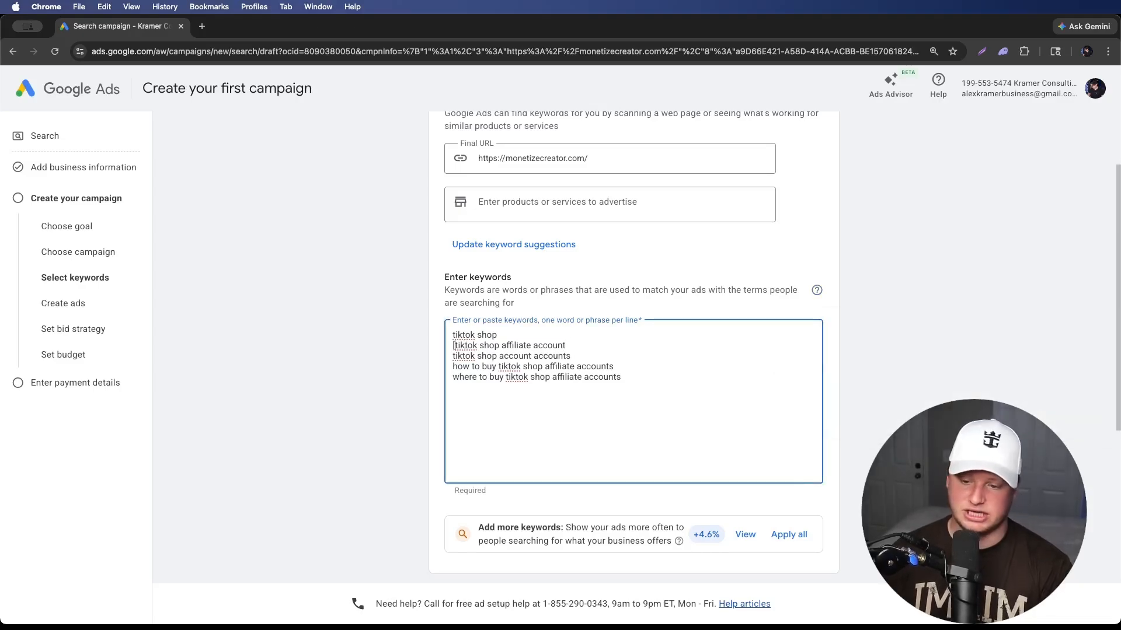
pyautogui.click(616, 349)
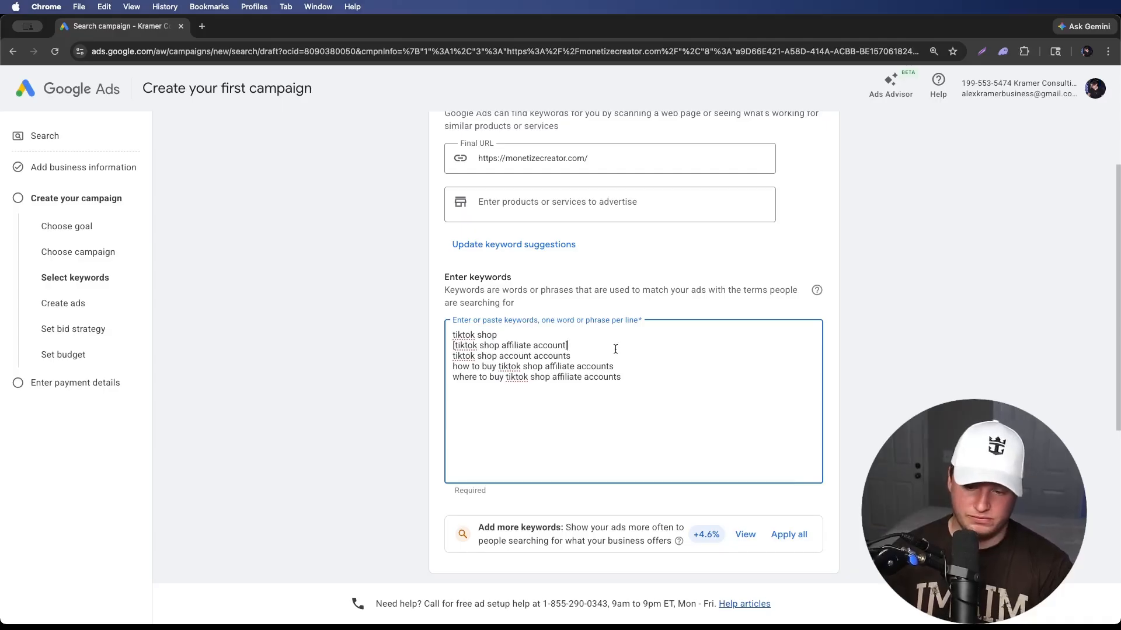
pyautogui.tripleClick(557, 347)
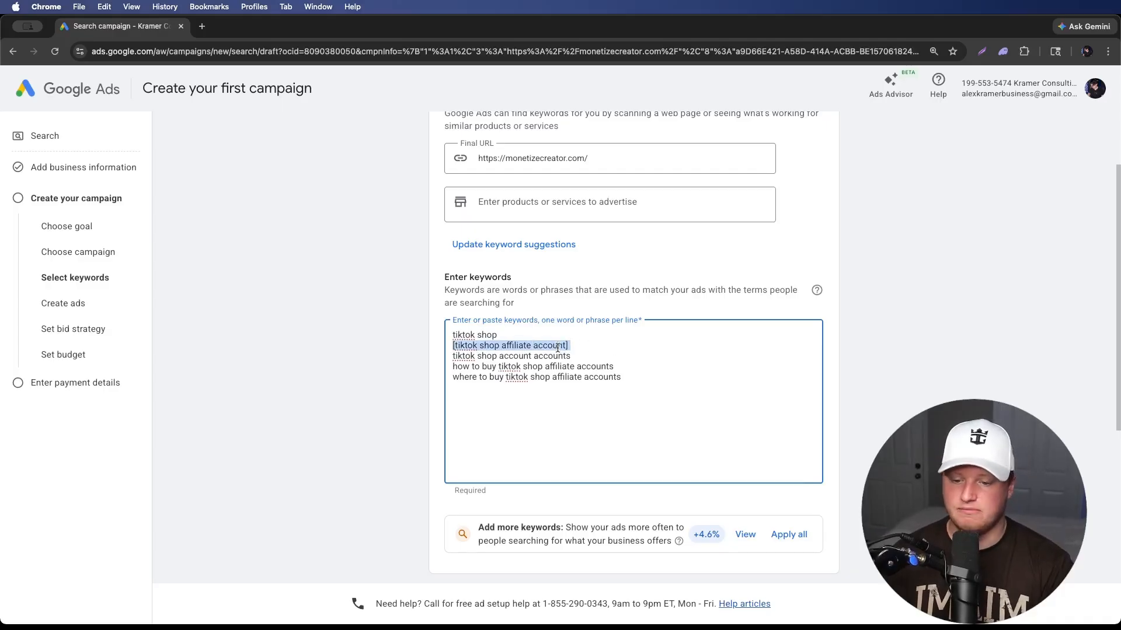
pyautogui.click(586, 344)
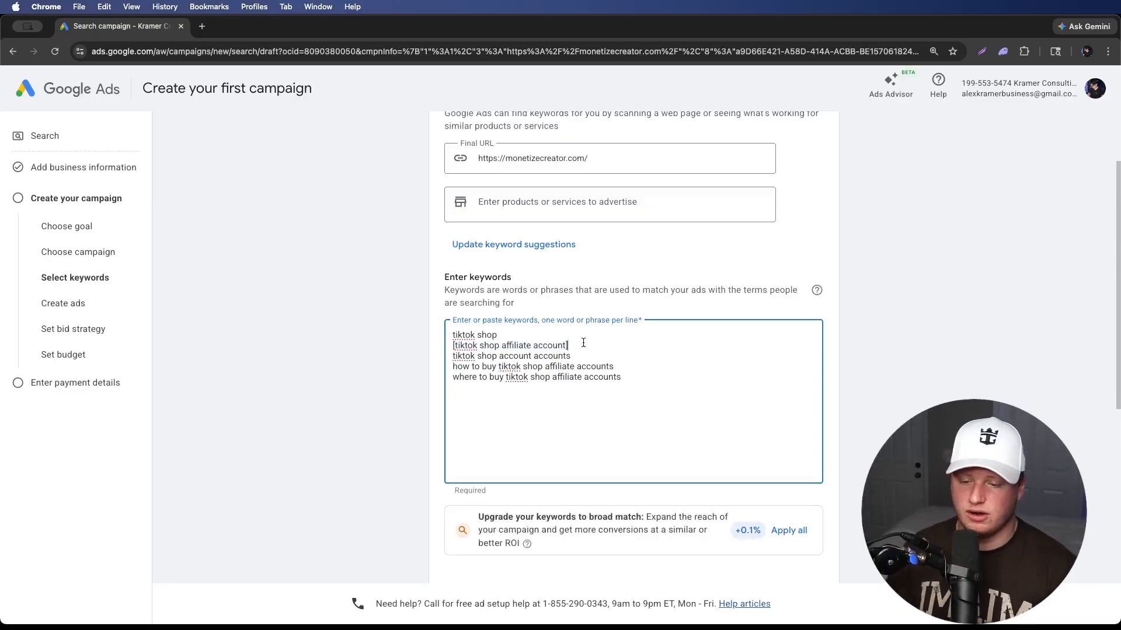
# - Make the keyword "tiktok shop account accounts" an exact match by enclosing it in square brackets
pyautogui.click(584, 356)
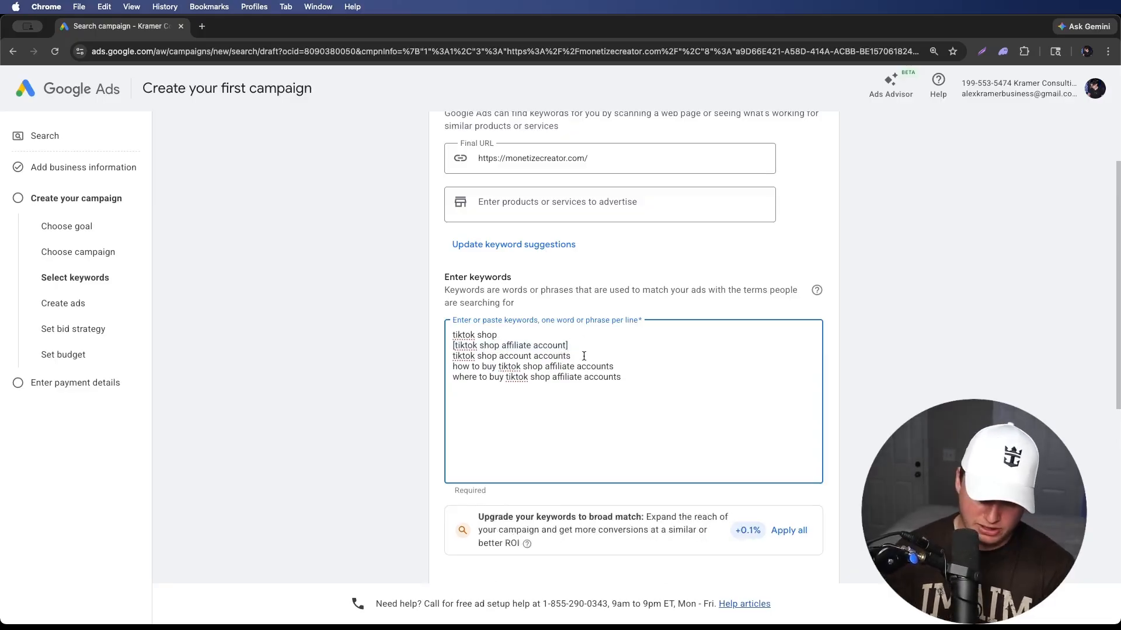
pyautogui.write(']')
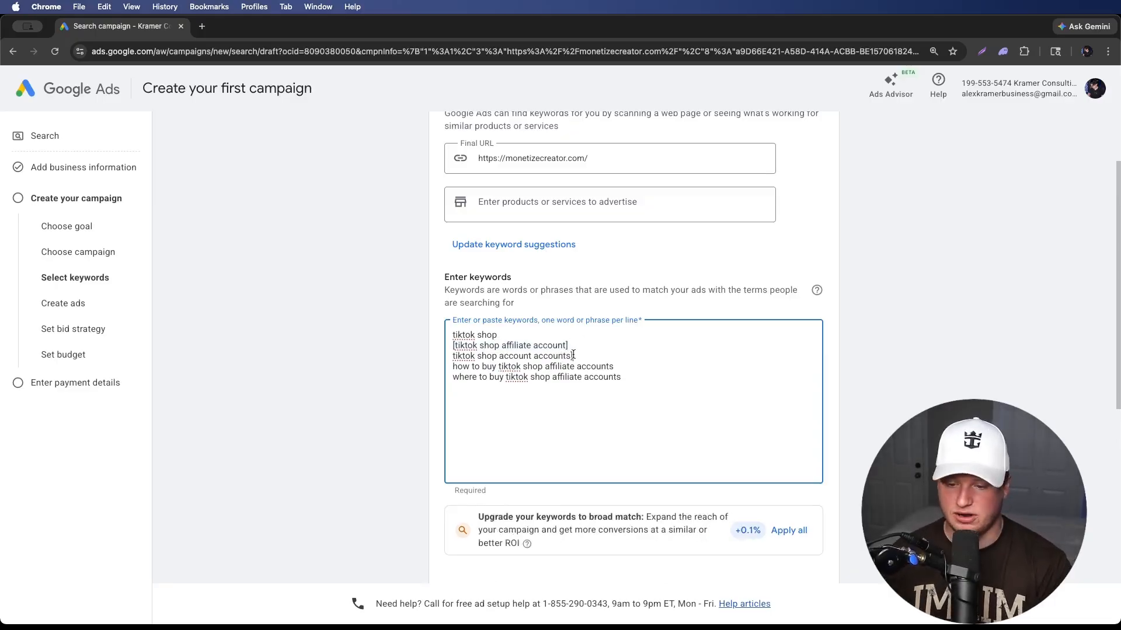
pyautogui.click(454, 357)
pyautogui.write('[')
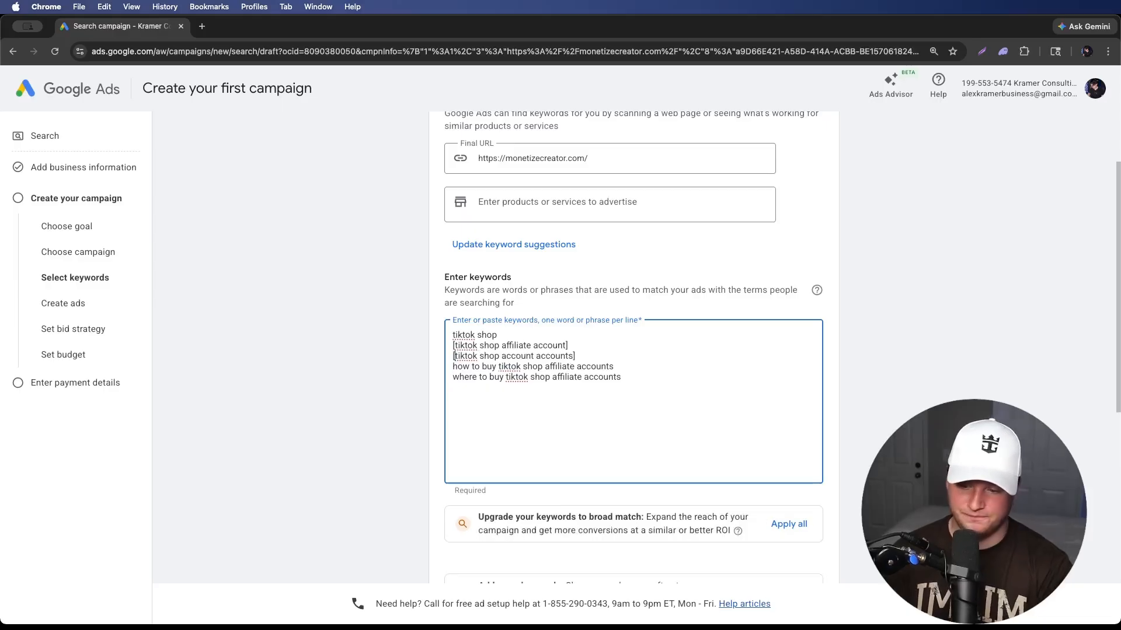
# - Enclose "how to buy tiktok shop affiliate accounts" and "where to buy tiktok shop affiliate accounts" each in double quotes for phrase match
pyautogui.click(453, 367)
pyautogui.write('"')
pyautogui.click(617, 366)
pyautogui.write('"')
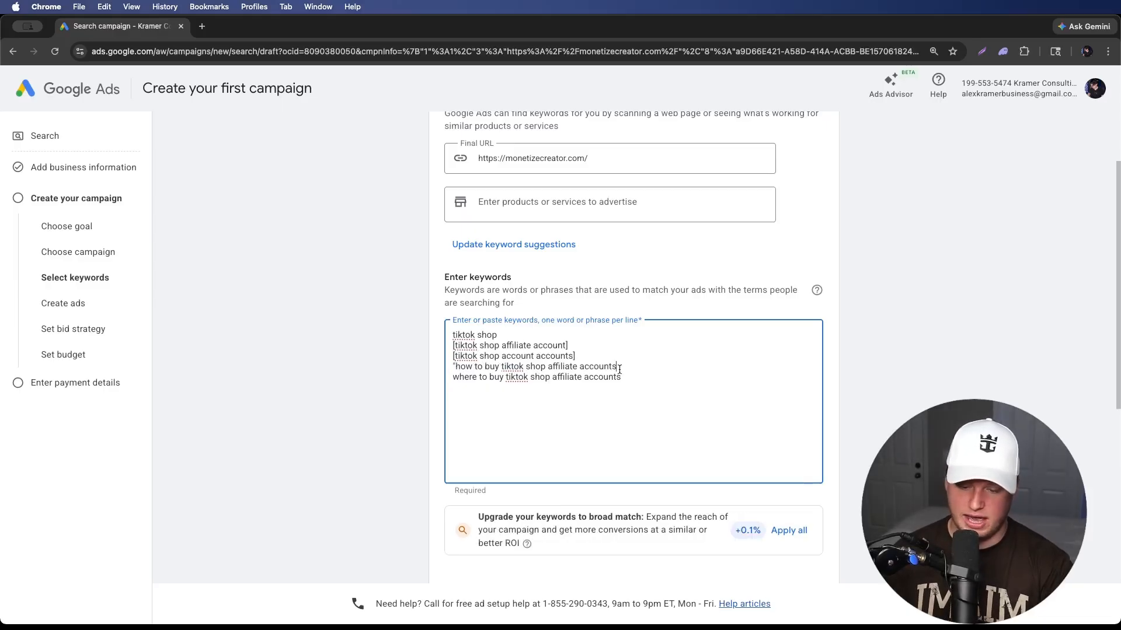
pyautogui.click(632, 380)
pyautogui.write('"')
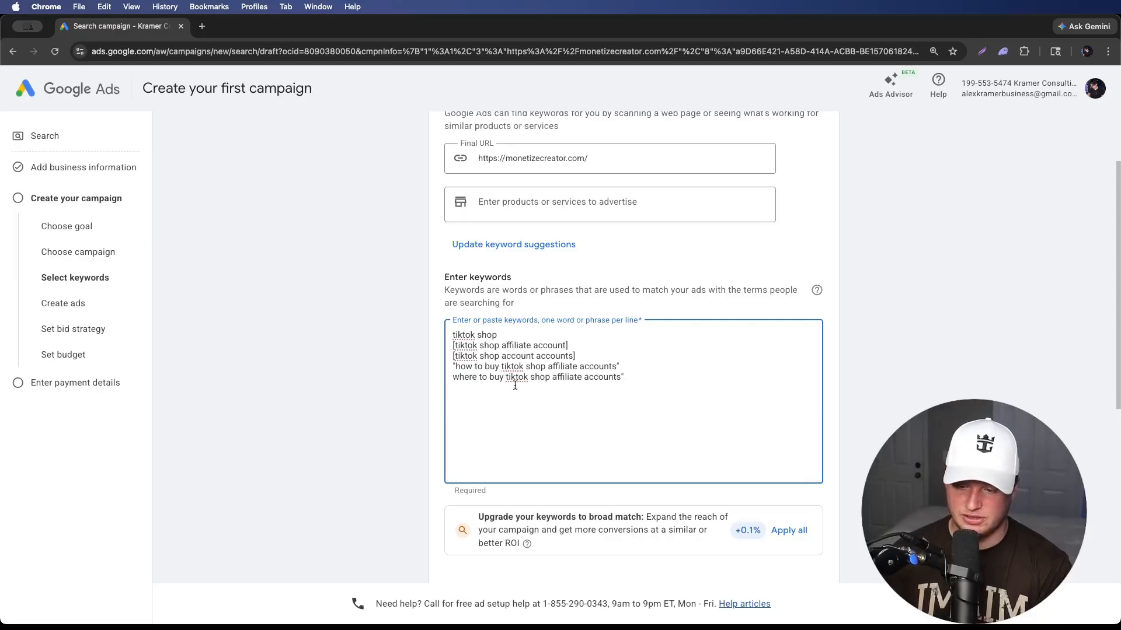
pyautogui.click(454, 377)
pyautogui.write('"')
# - Review the keyword list with its match types, especially the phrase match keyword on the final line
pyautogui.tripleClick(482, 376)
pyautogui.click(467, 376)
pyautogui.moveTo(467, 376); pyautogui.dragTo(612, 376)
pyautogui.tripleClick(612, 376)
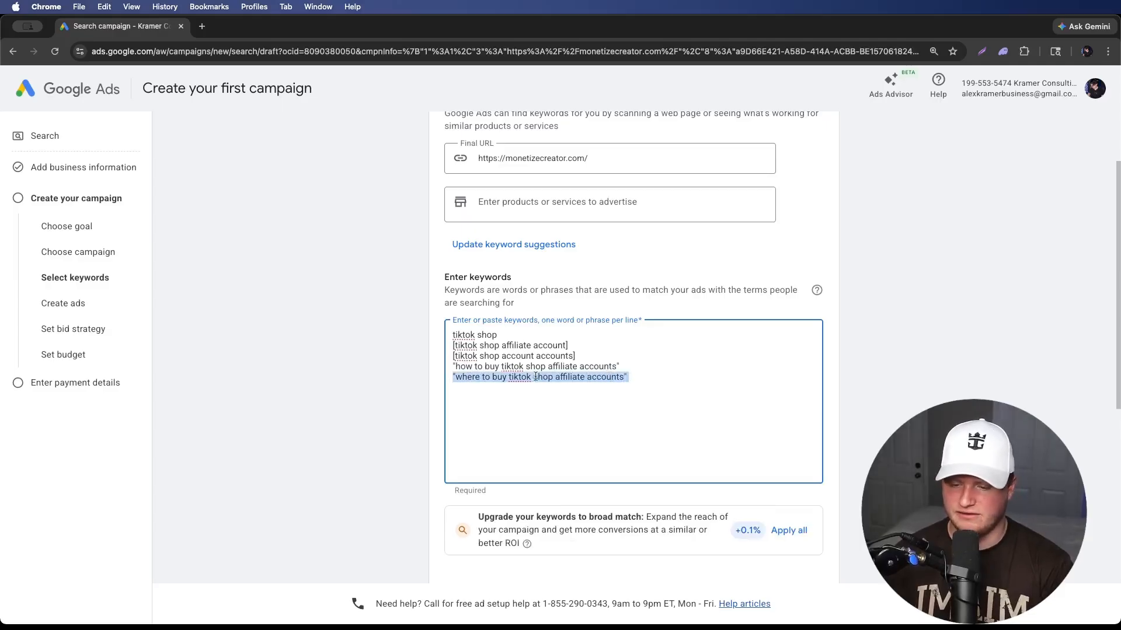
pyautogui.click(512, 379)
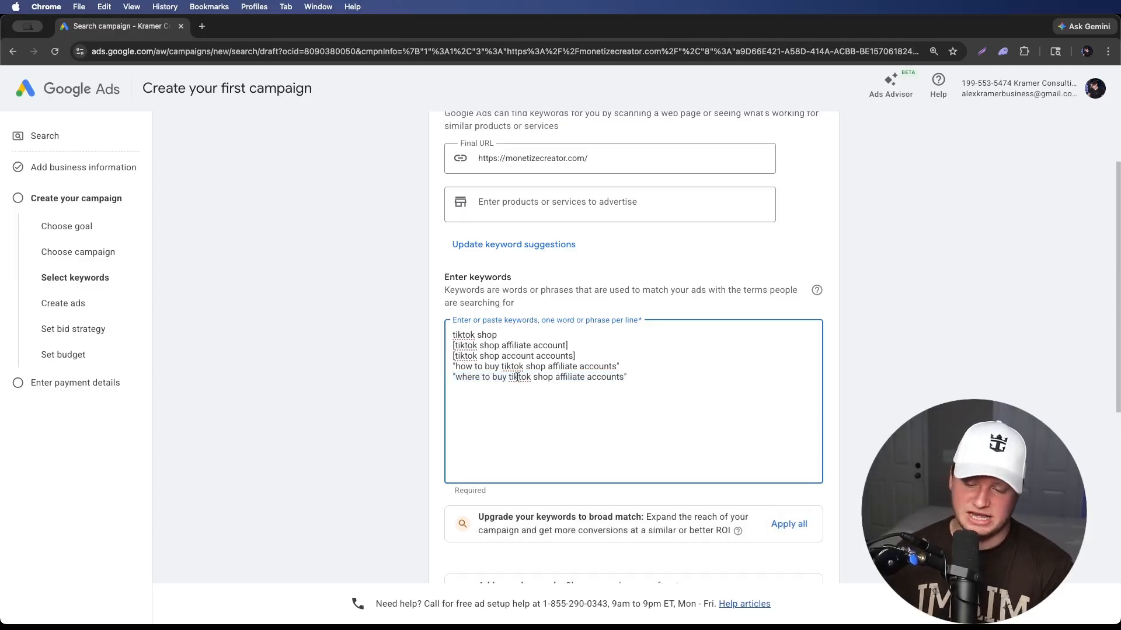
pyautogui.scroll(-2, 718, 351)
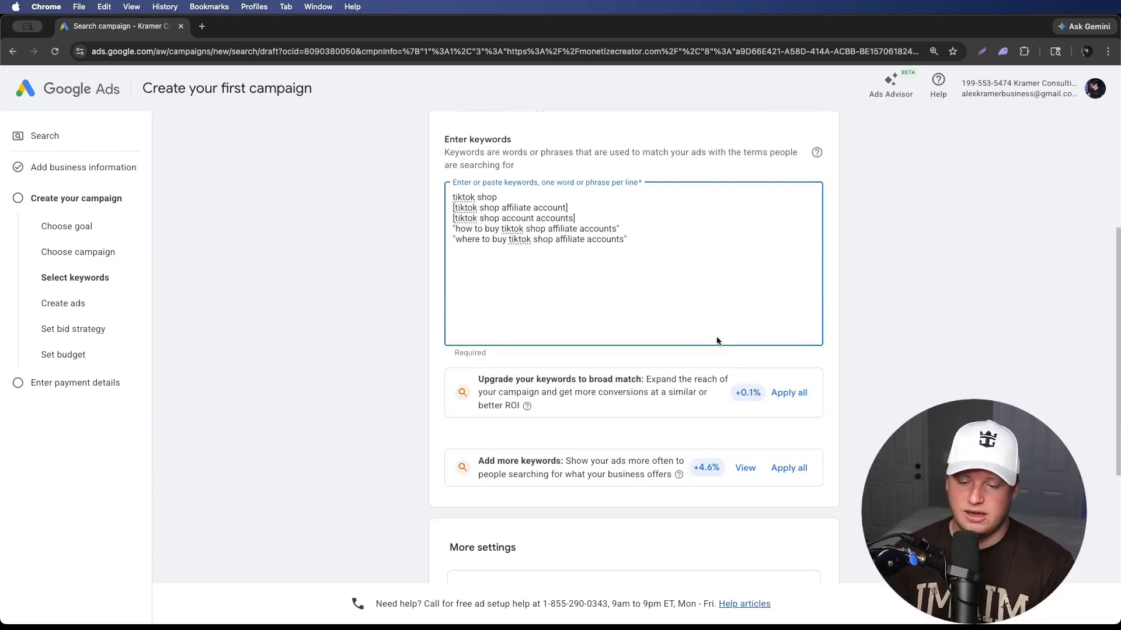
pyautogui.scroll(2, 647, 308)
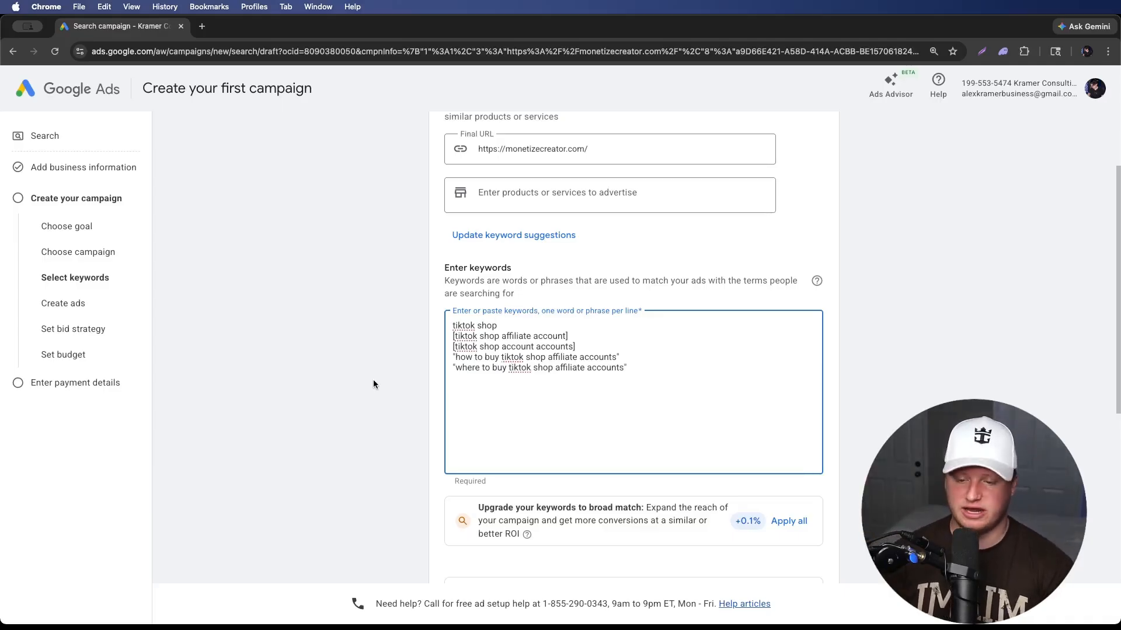
pyautogui.tripleClick(678, 375)
pyautogui.click(654, 369)
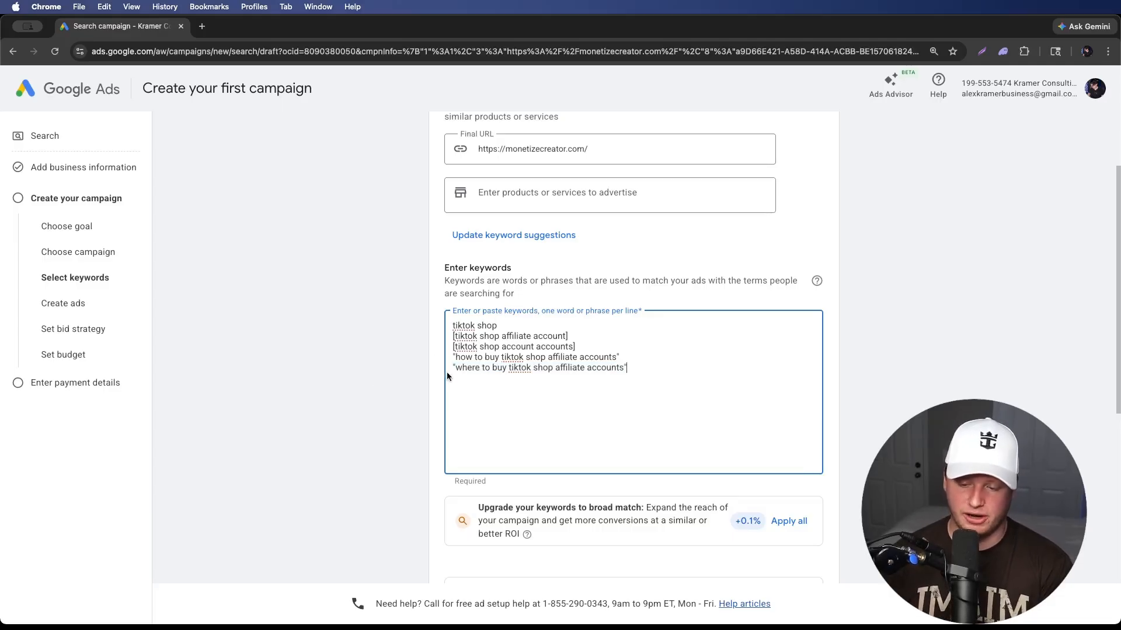
# - Switch the campaign's location targeting to custom locations and include the city Panama City Beach, Florida, United States
pyautogui.scroll(-7, 447, 375)
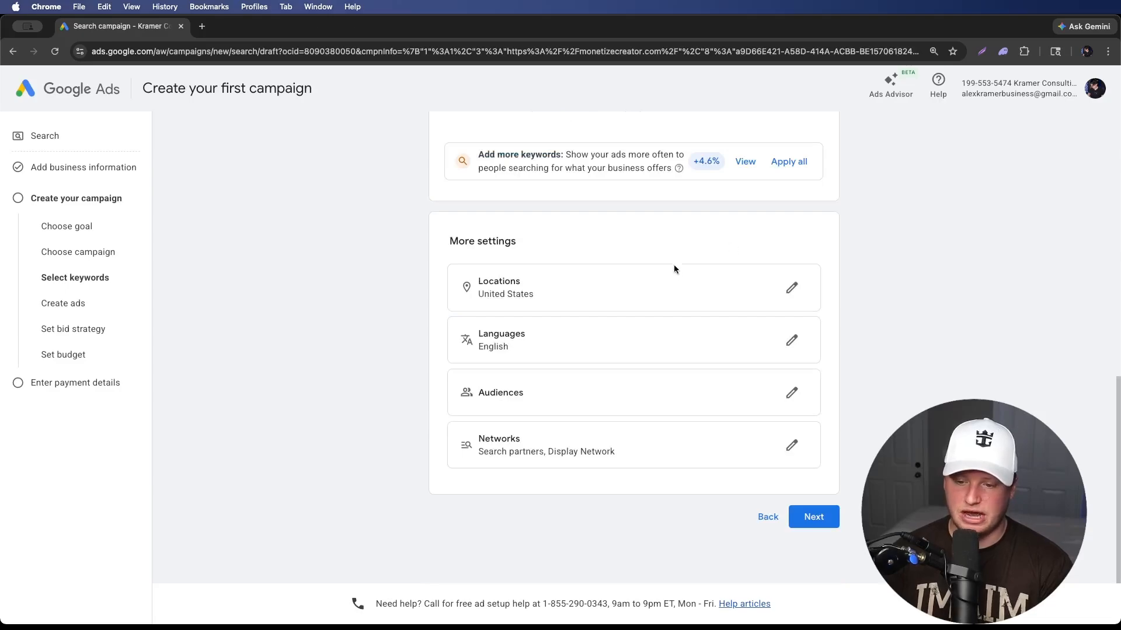
pyautogui.click(791, 289)
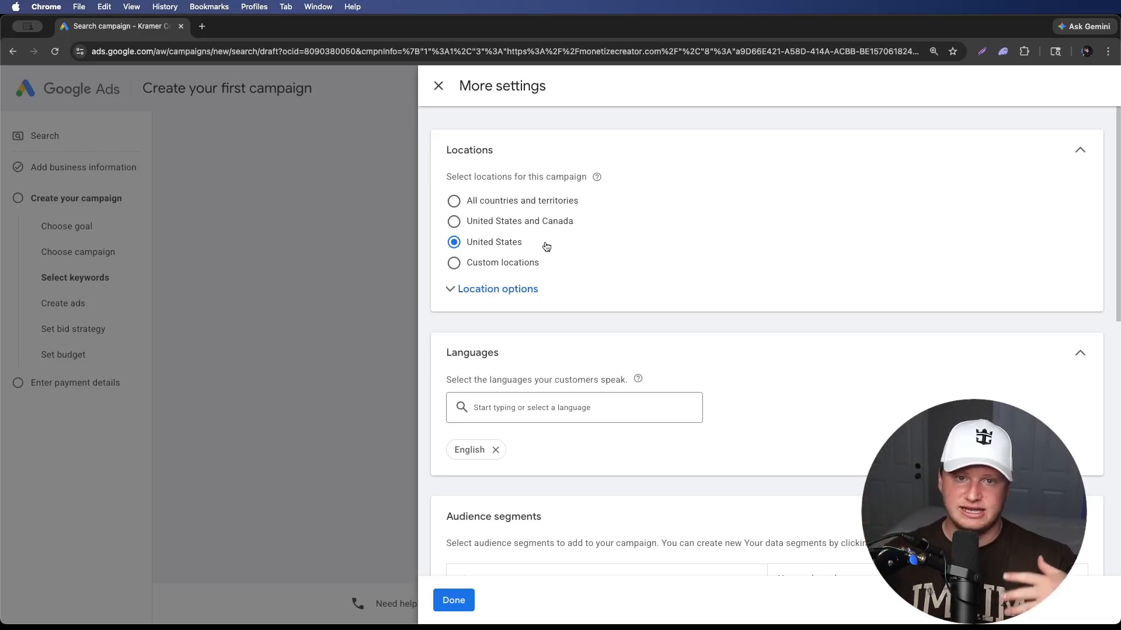
pyautogui.click(514, 262)
pyautogui.click(487, 244)
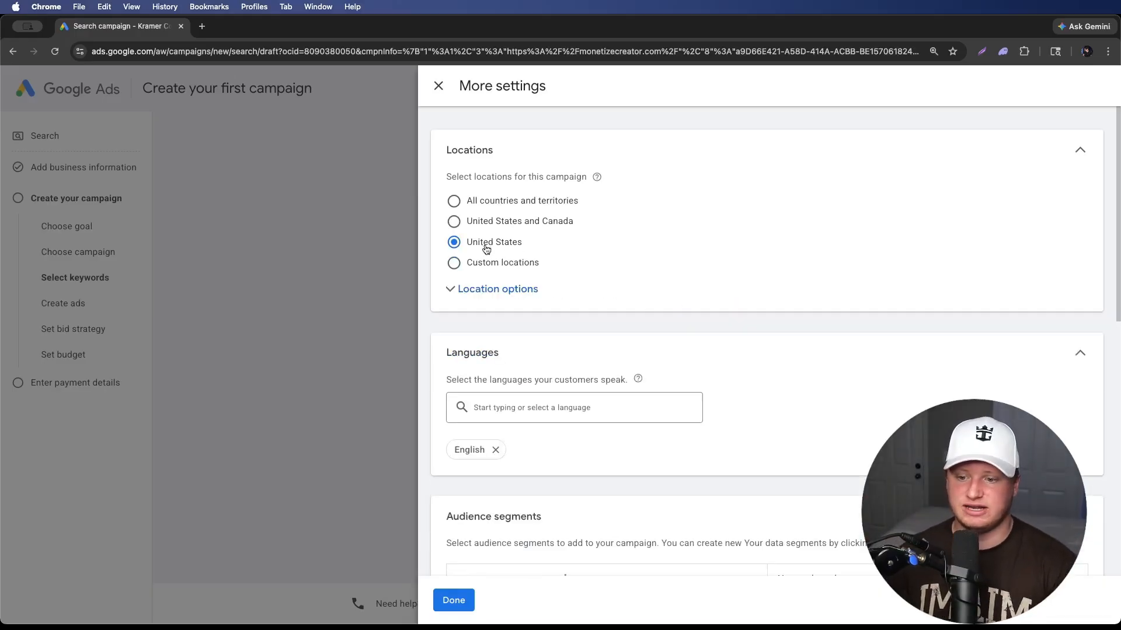
pyautogui.click(528, 264)
pyautogui.click(559, 305)
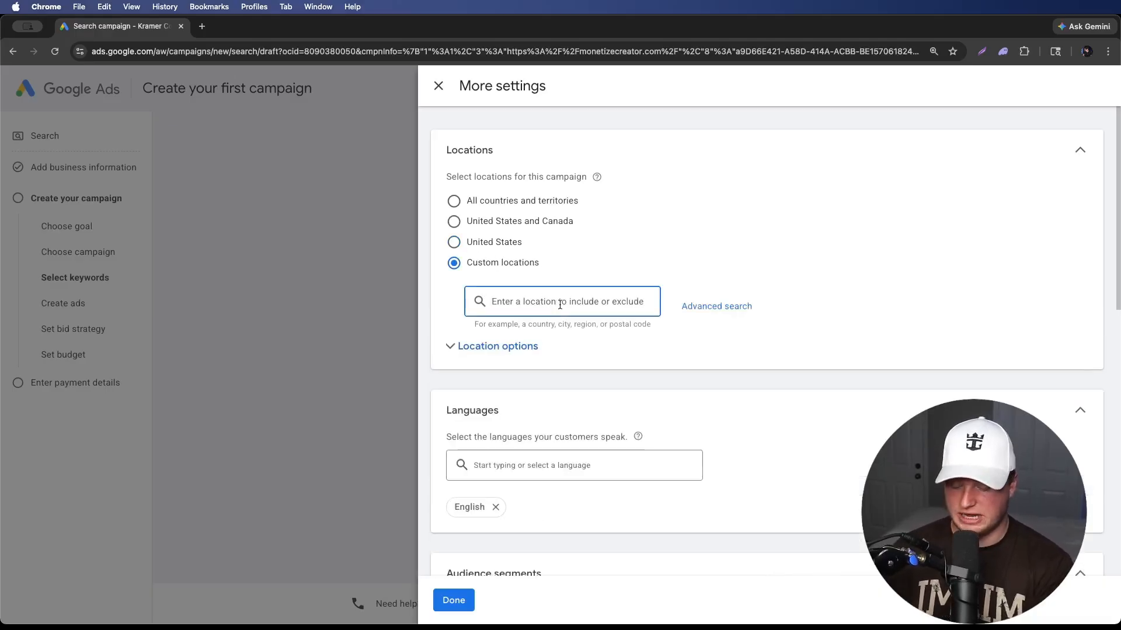
pyautogui.write('Panama City Beach')
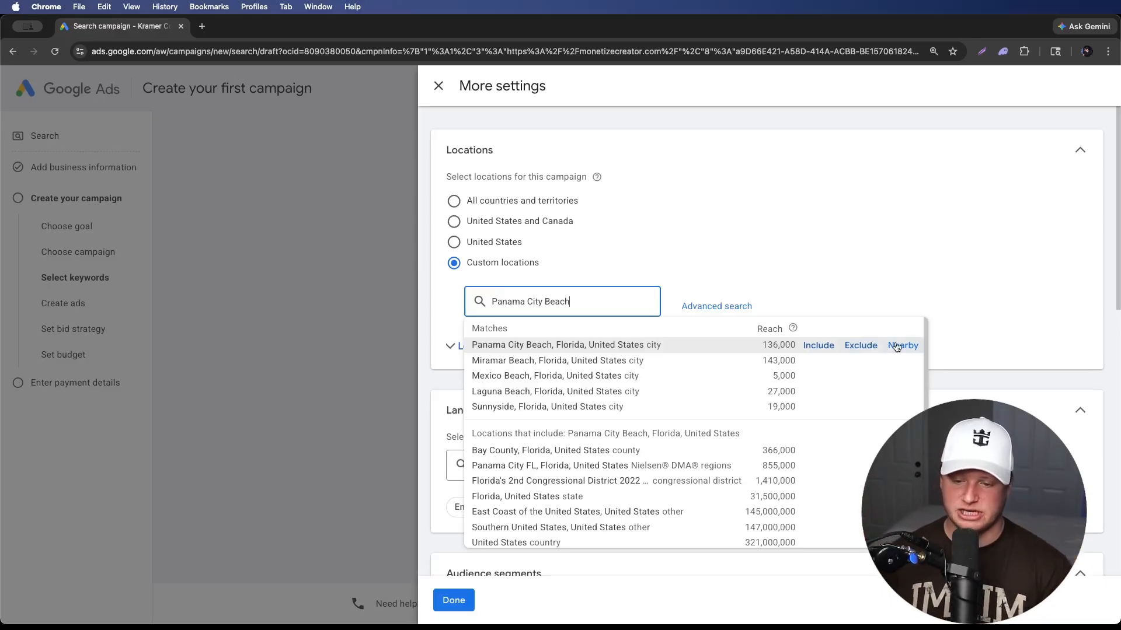
pyautogui.click(819, 346)
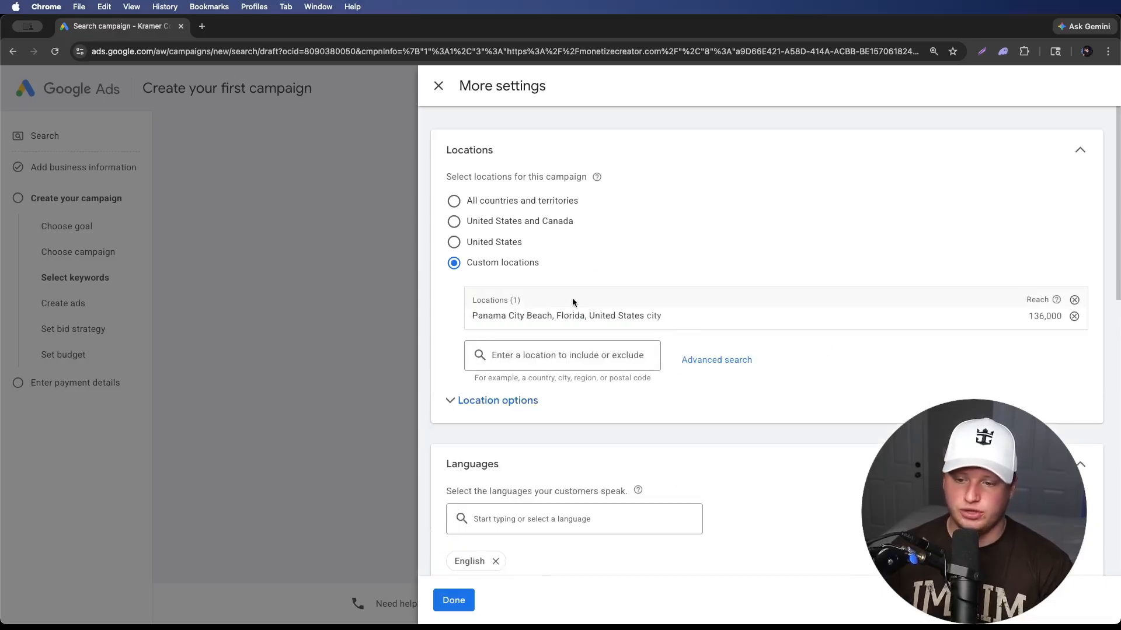
pyautogui.moveTo(661, 314); pyautogui.dragTo(453, 321)
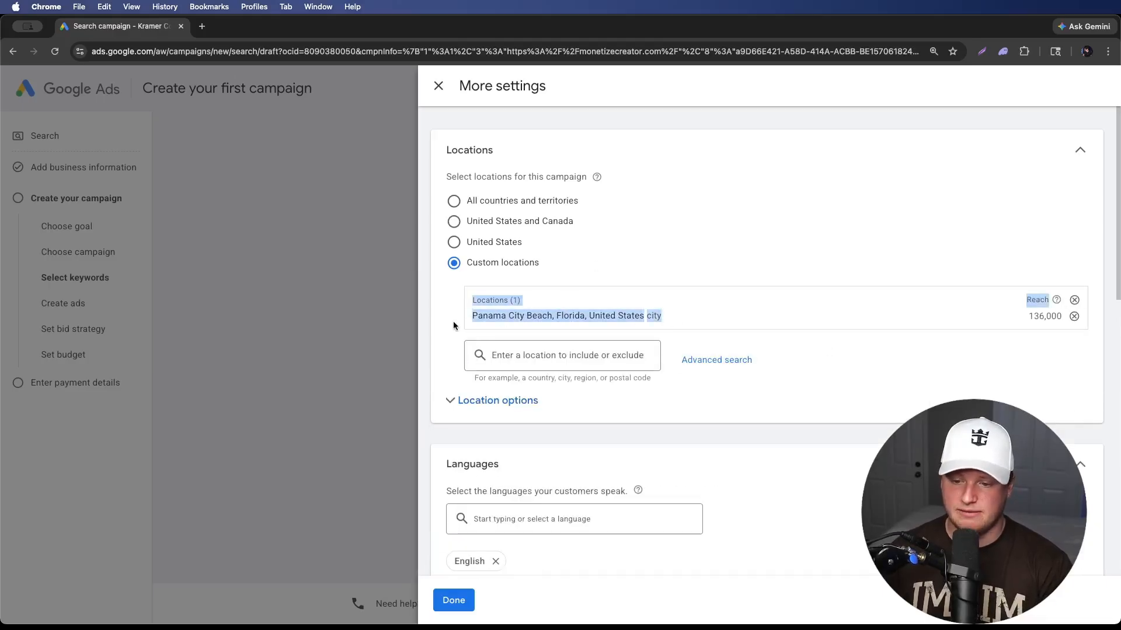
pyautogui.click(673, 314)
pyautogui.moveTo(1025, 313); pyautogui.dragTo(1060, 314)
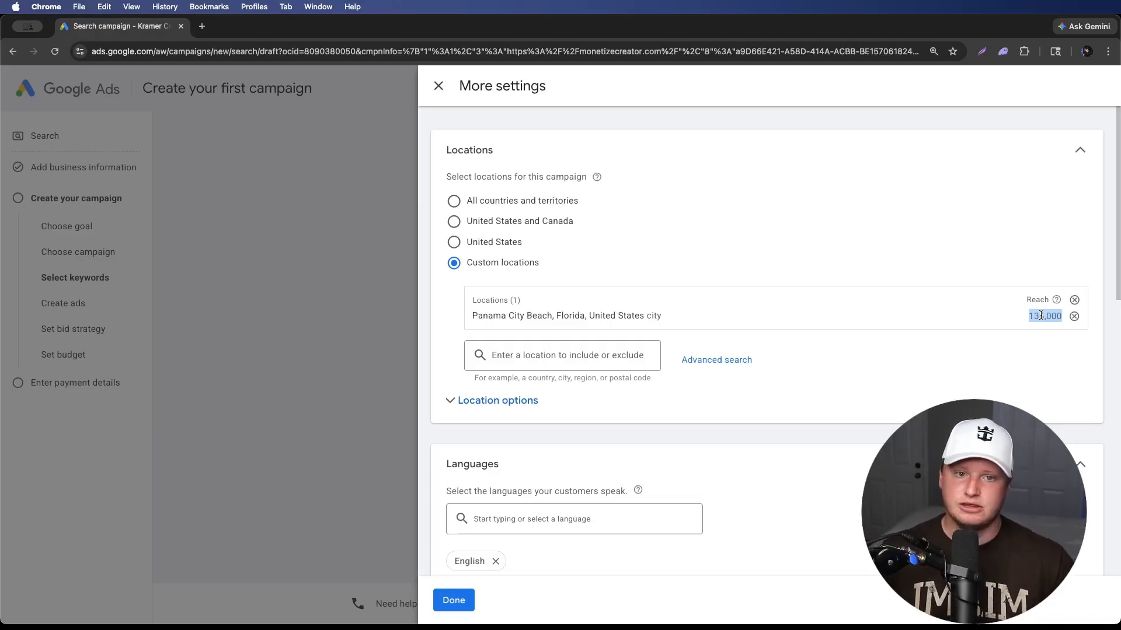
# - Examine the reach estimate of the Panama City Beach location and its help marker
pyautogui.click(1040, 315)
pyautogui.doubleClick(1041, 315)
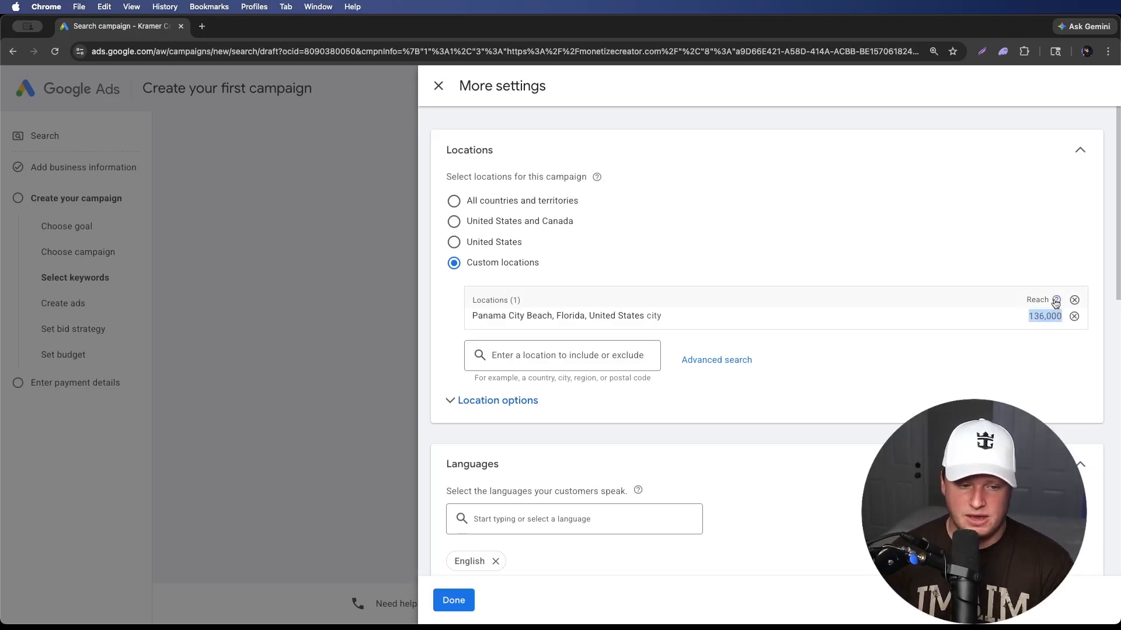
pyautogui.moveTo(1057, 301)
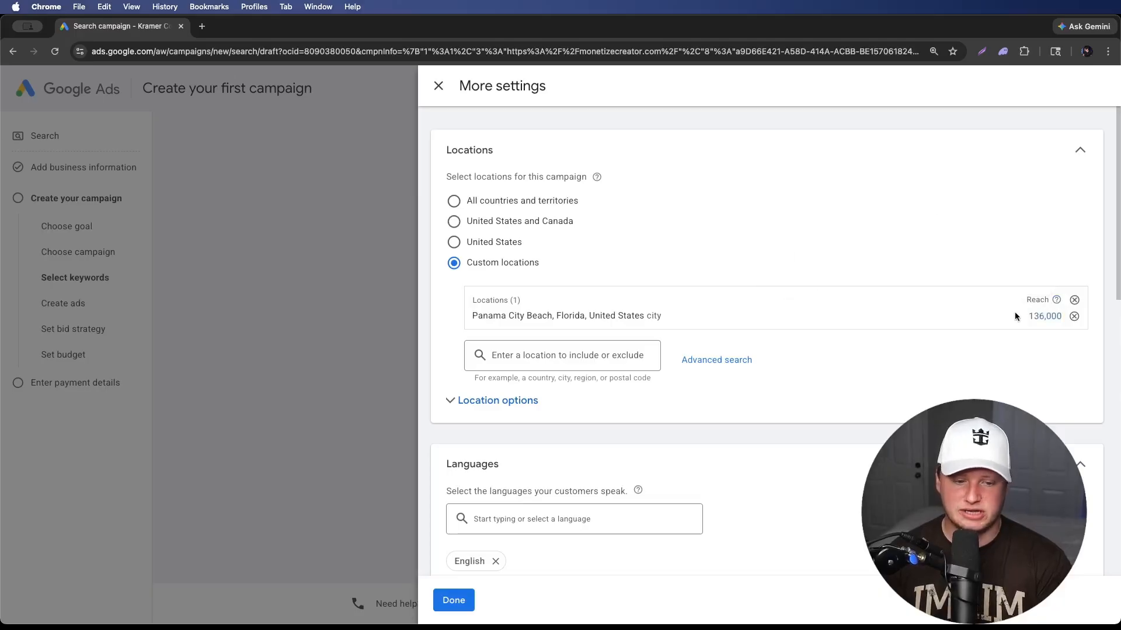
# - Search Google for the population of Panama City Beach in a new tab, then close that tab
pyautogui.press('super+t')
pyautogui.write('panama city beach ')
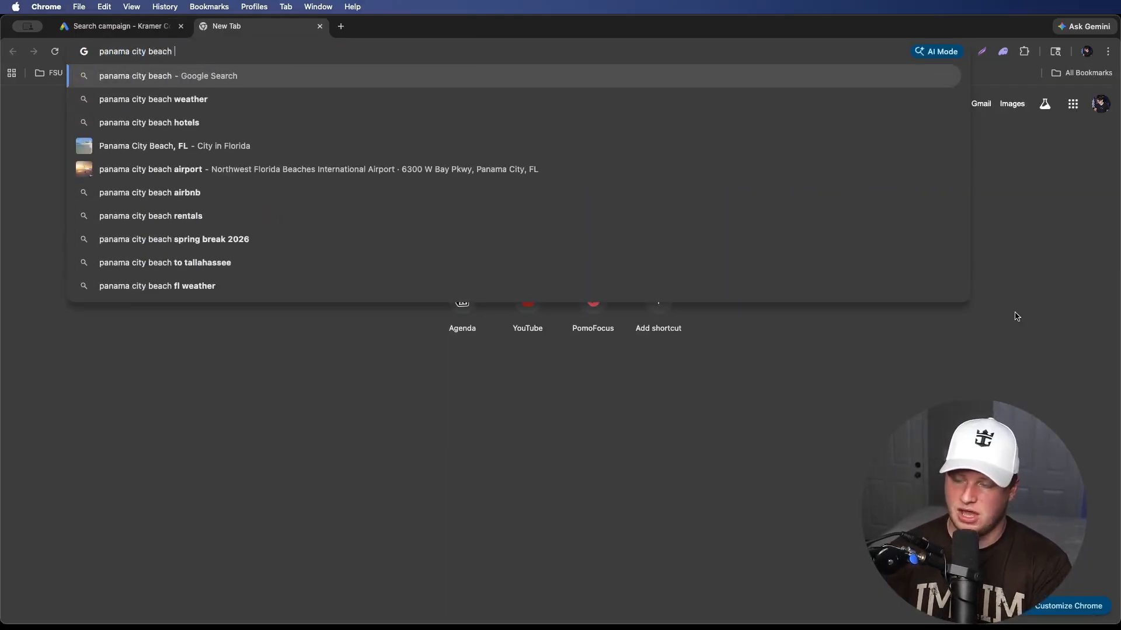
pyautogui.write('populatin')
pyautogui.press('Return')
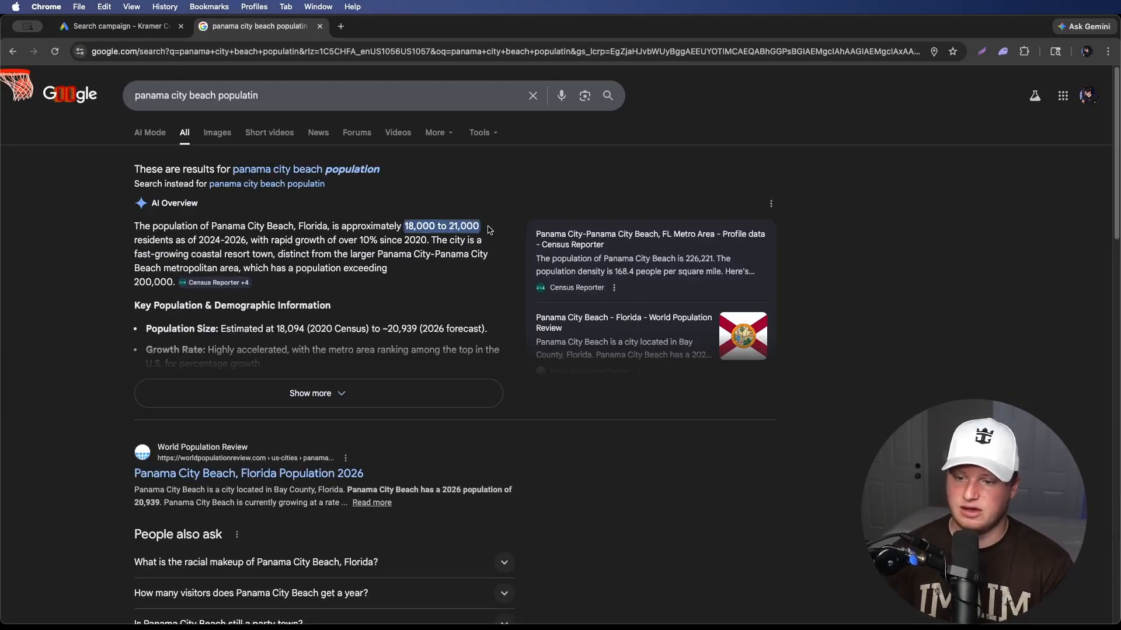
pyautogui.press('super+w')
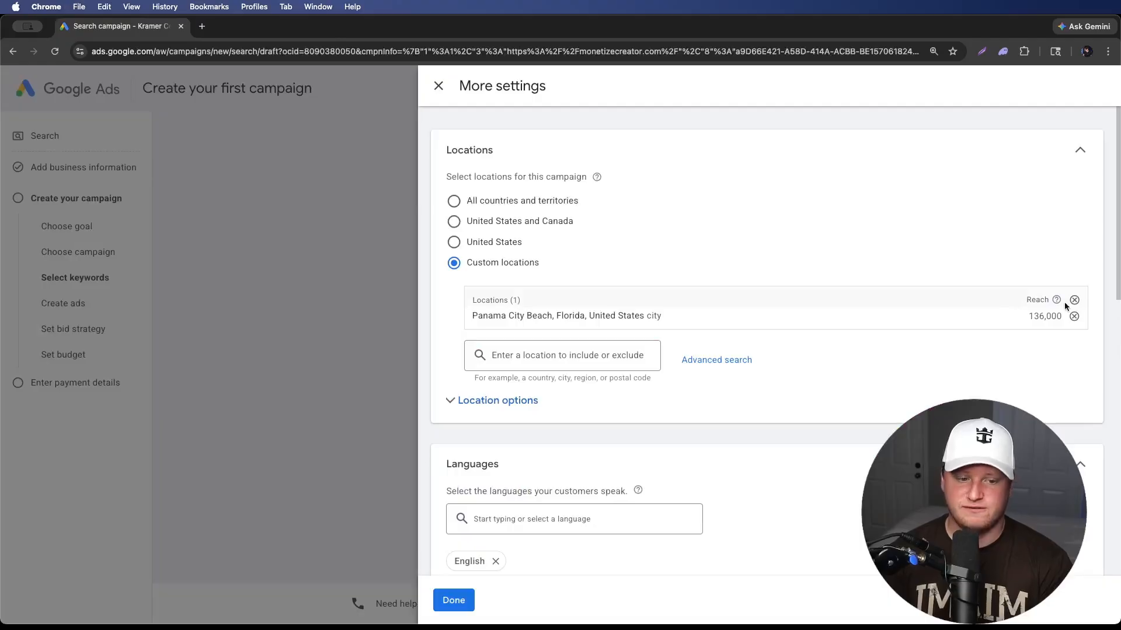
# - Compare the looked-up population with the reach estimate in the Panama City Beach location row
pyautogui.doubleClick(1034, 316)
pyautogui.click(1037, 316)
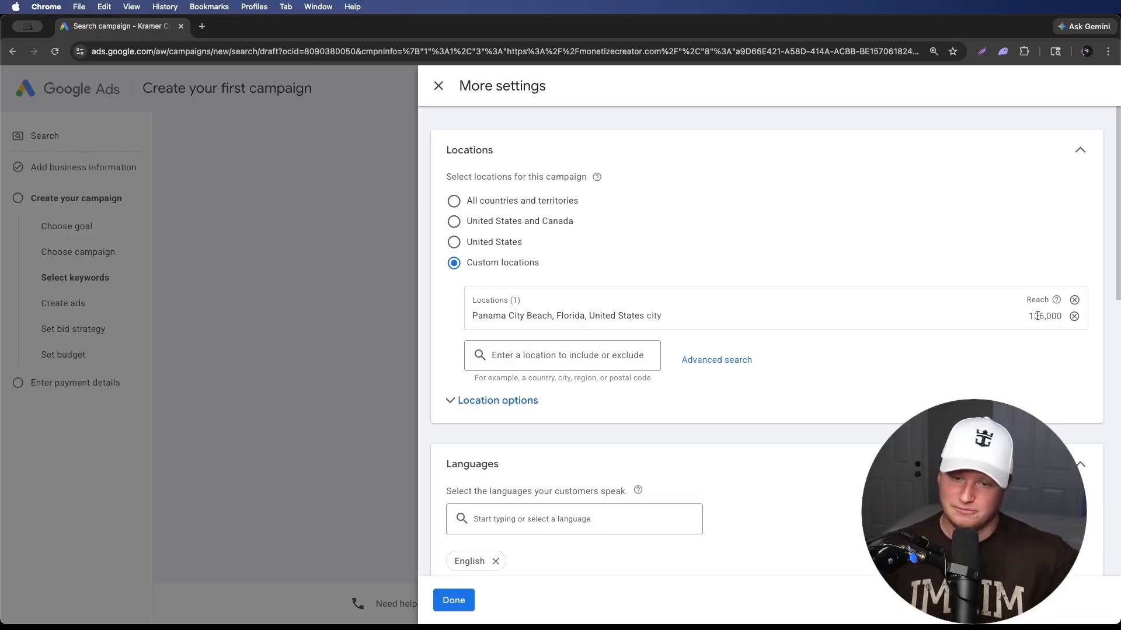
pyautogui.doubleClick(1037, 316)
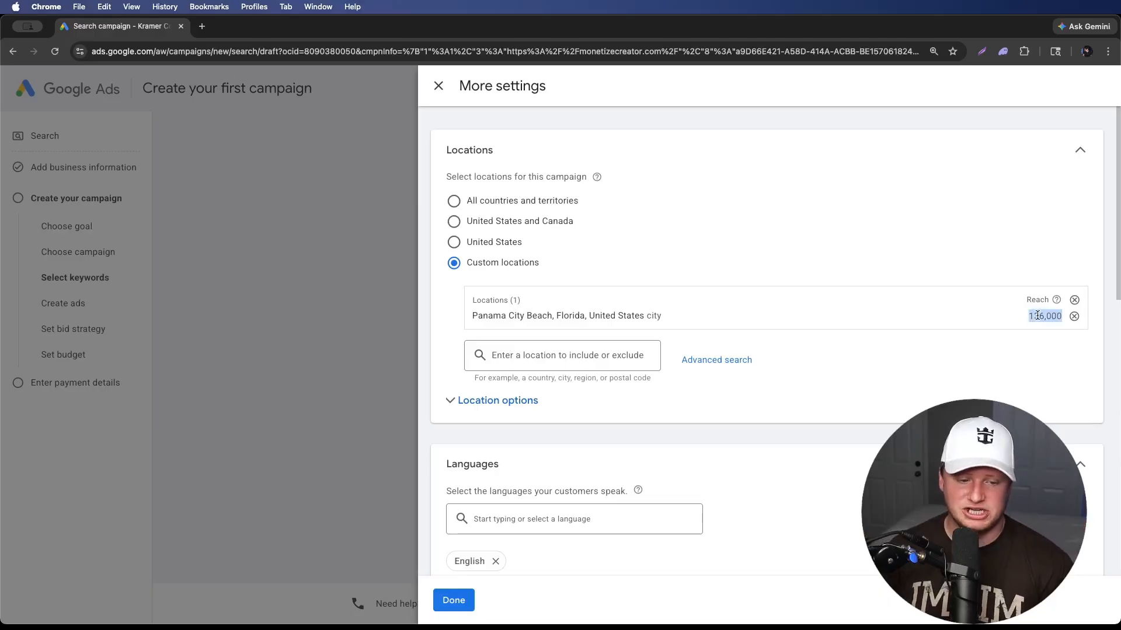
pyautogui.click(669, 315)
pyautogui.tripleClick(627, 317)
# - Expand the location options and set inclusion to Presence: People in or regularly in your included locations
pyautogui.click(496, 400)
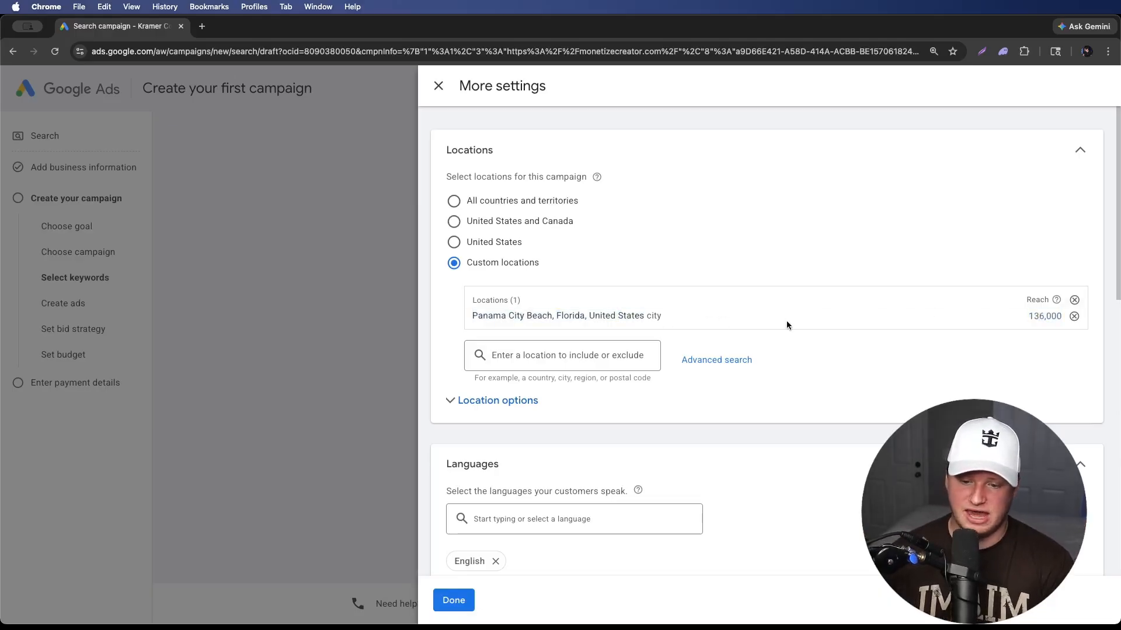
pyautogui.scroll(-3, 510, 419)
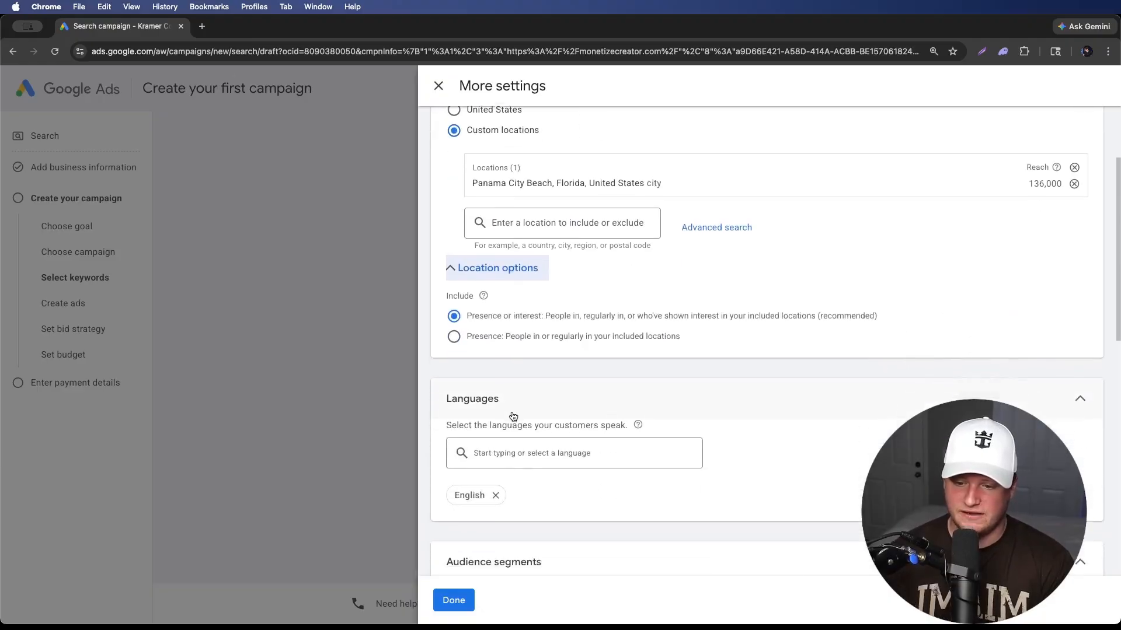
pyautogui.click(477, 269)
pyautogui.click(477, 270)
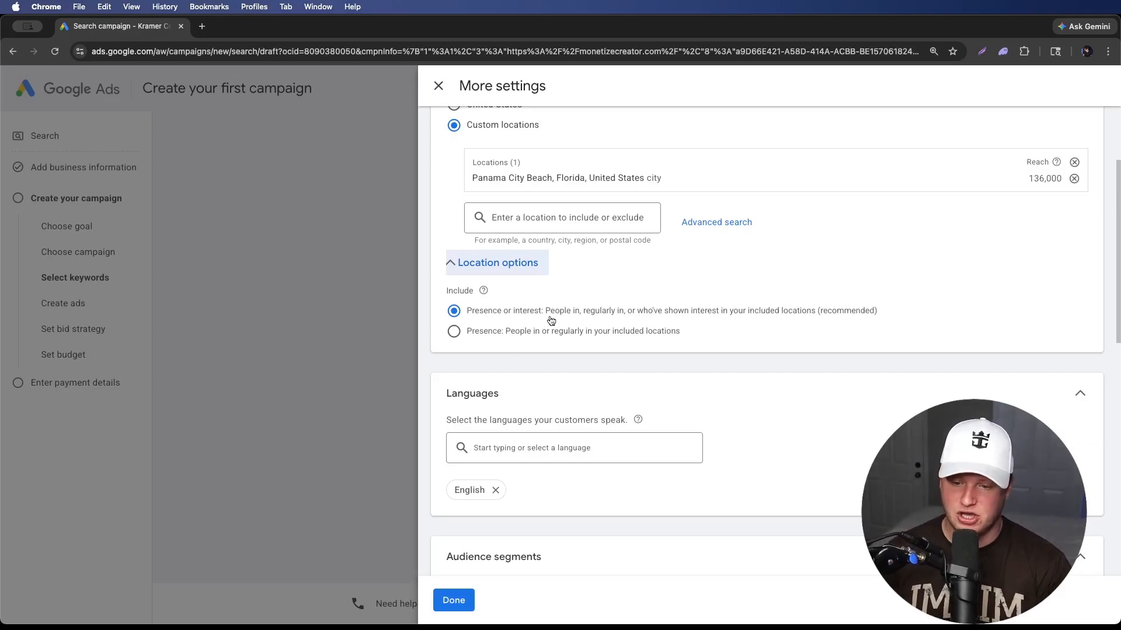
pyautogui.moveTo(689, 335); pyautogui.dragTo(495, 337)
pyautogui.click(482, 332)
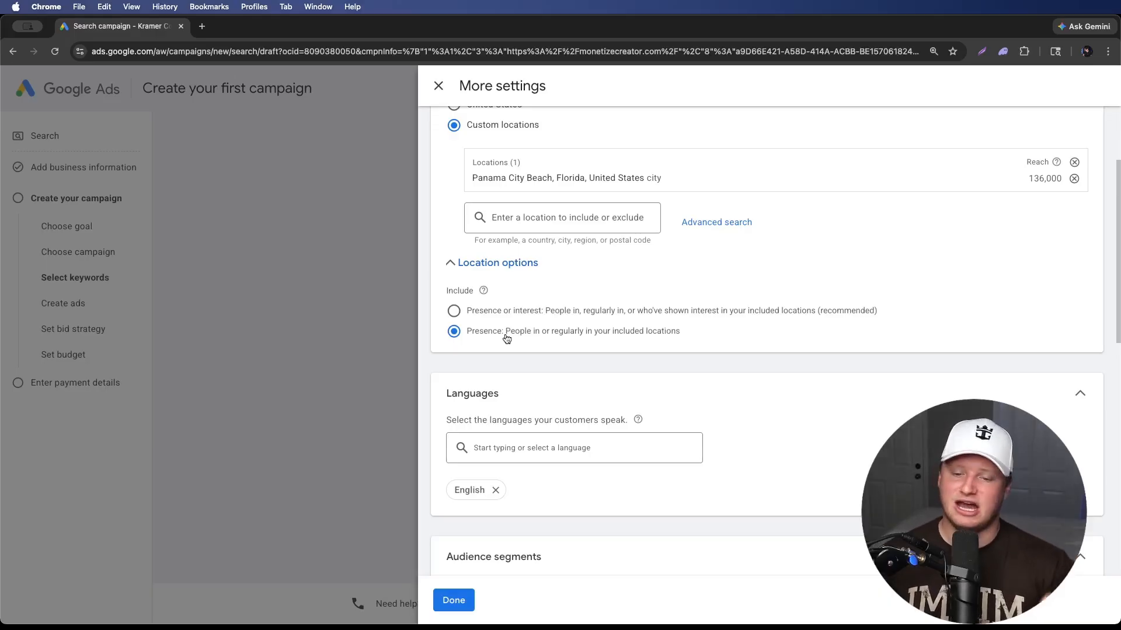
pyautogui.click(530, 316)
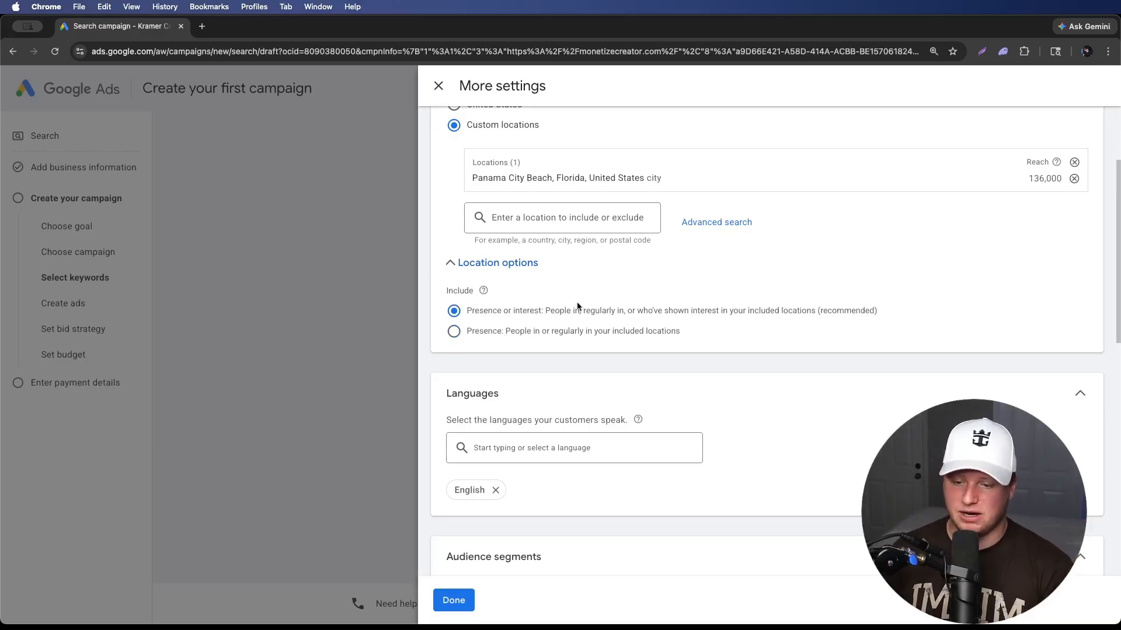
pyautogui.click(534, 332)
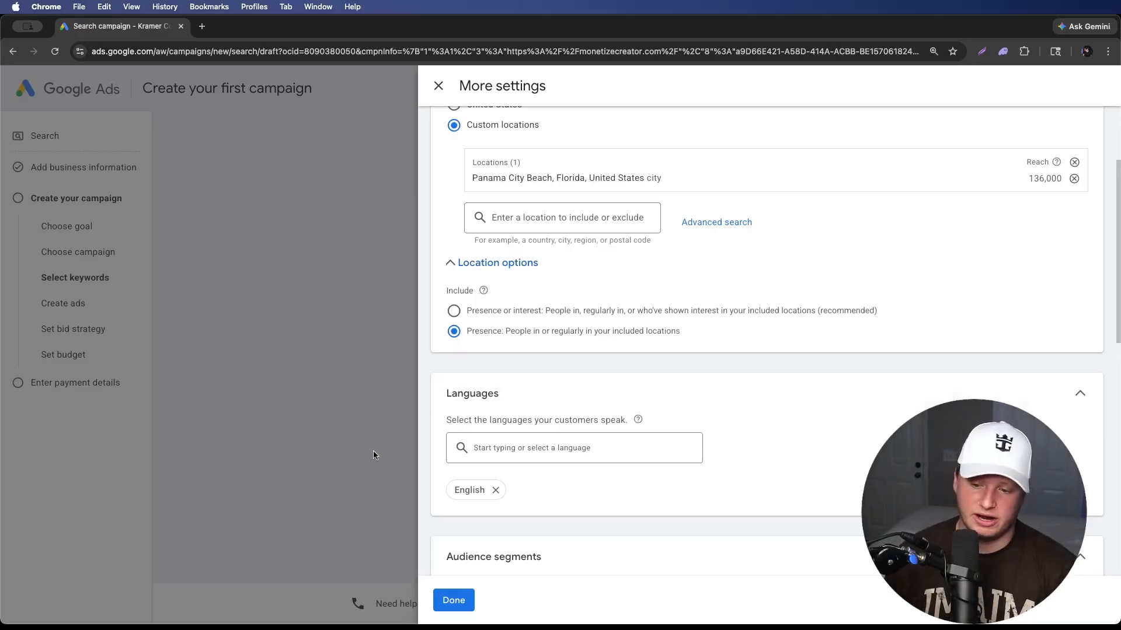
# - Look through the available customer languages in the Languages section and close the list without adding any
pyautogui.scroll(-3, 534, 415)
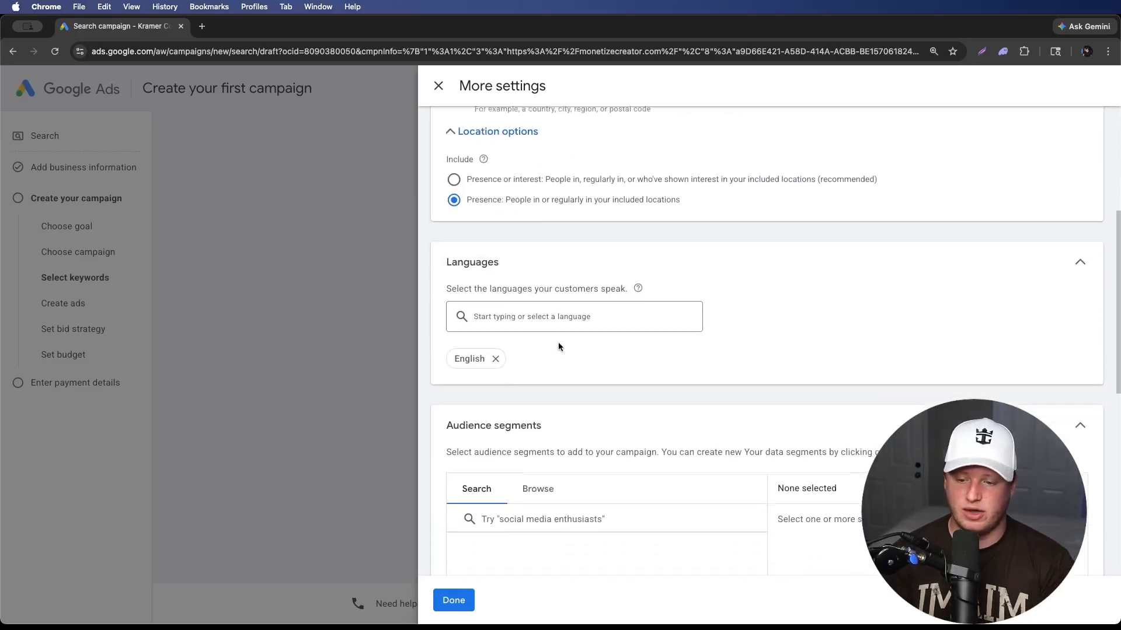
pyautogui.click(538, 294)
pyautogui.scroll(-2, 575, 438)
pyautogui.click(758, 295)
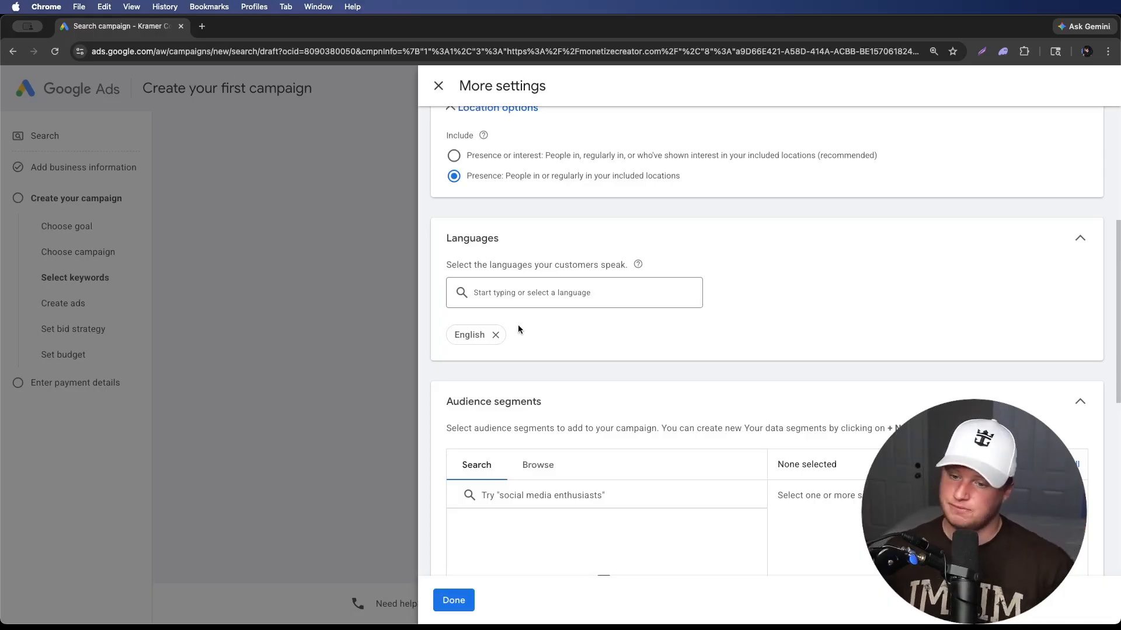
# - Review the Audience segments description and compare its Search and Browse views
pyautogui.scroll(-5, 614, 349)
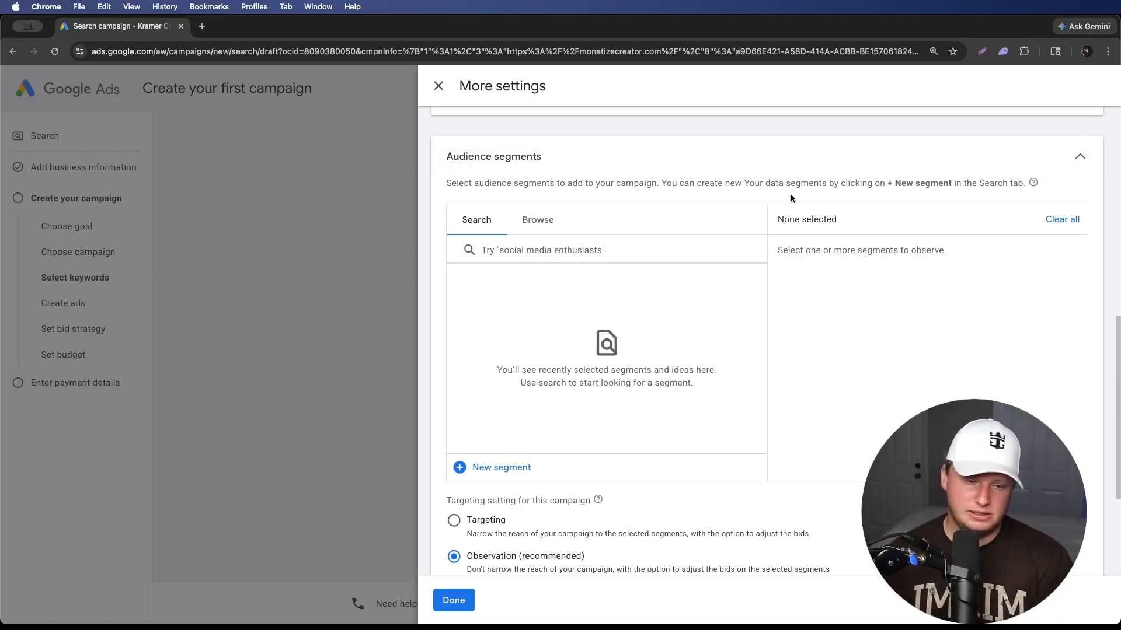
pyautogui.tripleClick(862, 186)
pyautogui.click(835, 198)
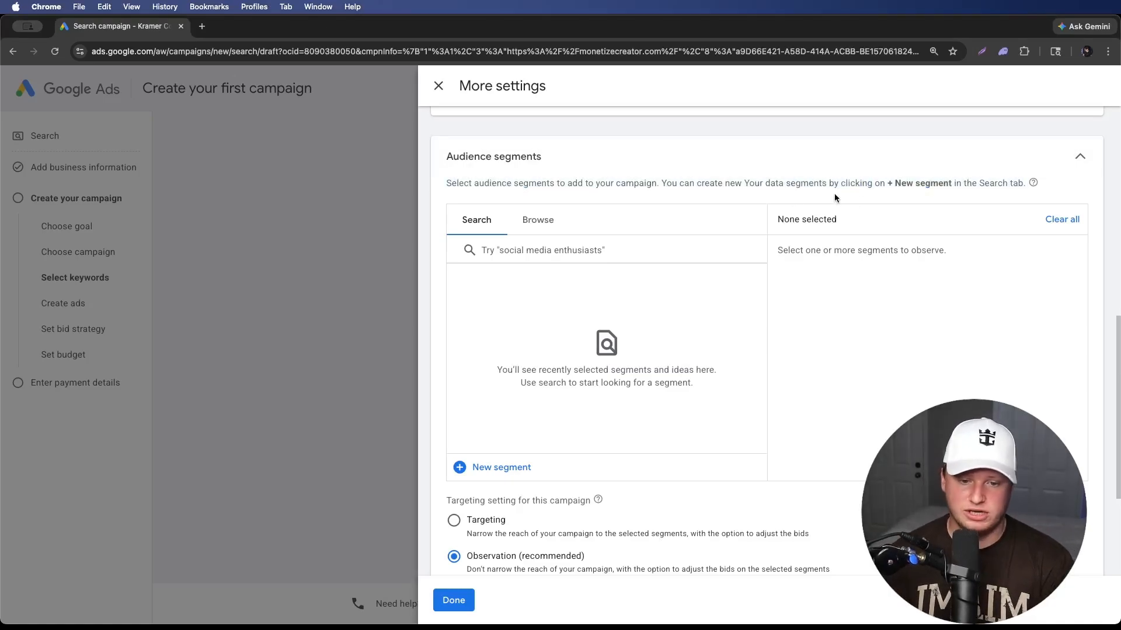
pyautogui.click(526, 227)
pyautogui.click(476, 220)
pyautogui.click(672, 248)
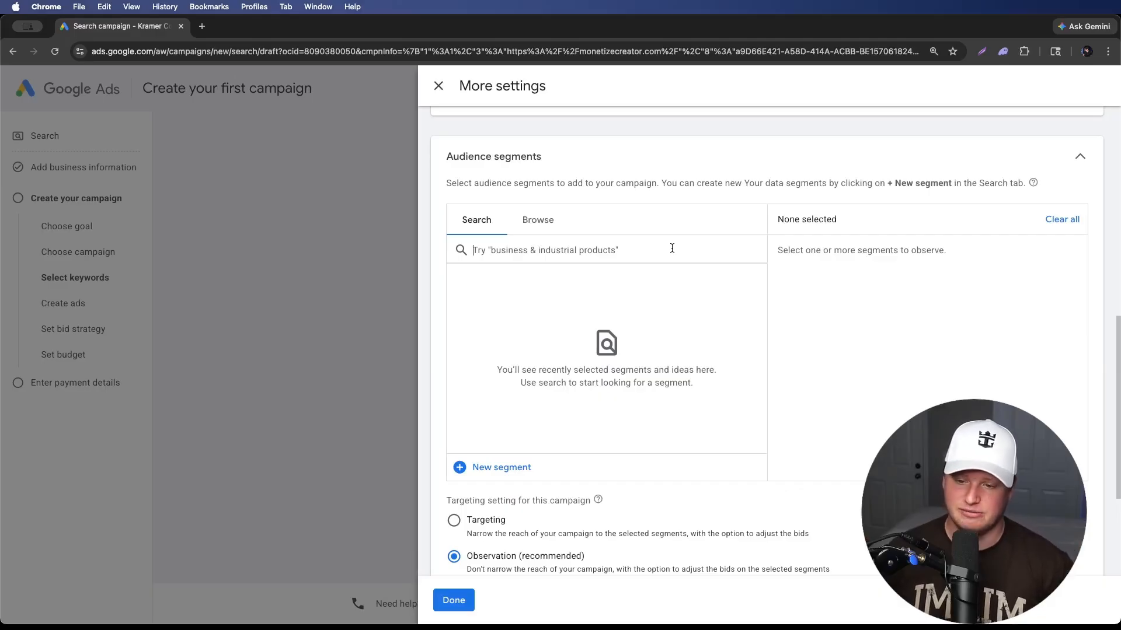
pyautogui.click(538, 219)
pyautogui.click(477, 219)
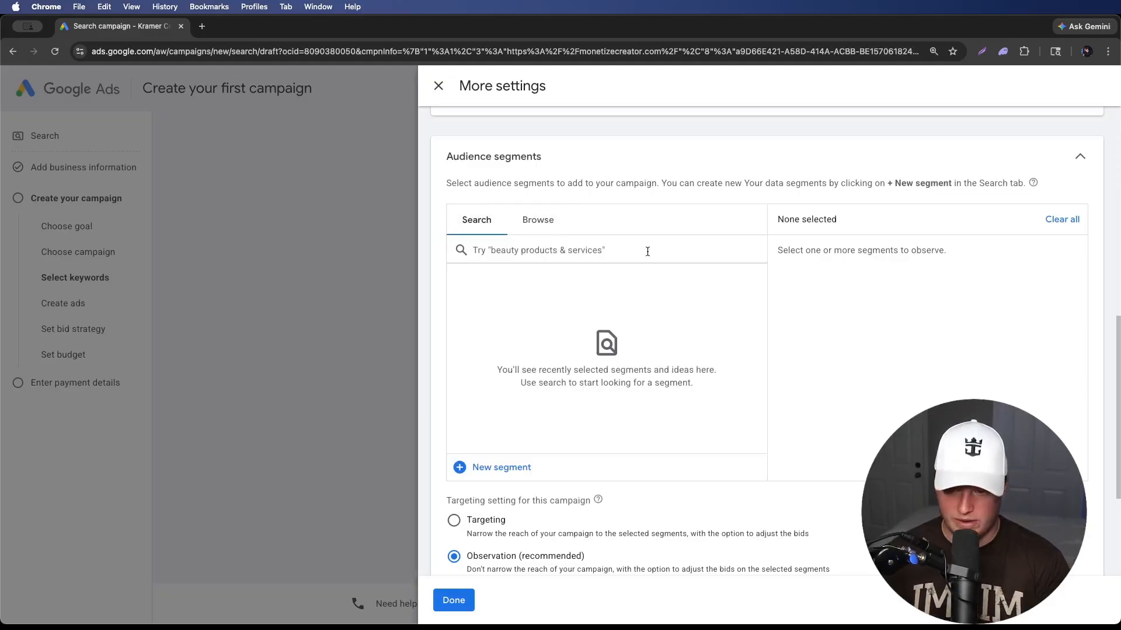
# - Search the audience segments for "Women", look through the in-market and affinity matches, and clear the search
pyautogui.write('Wopmen')
pyautogui.press('BackSpace')
pyautogui.press('BackSpace')
pyautogui.press('BackSpace')
pyautogui.press('BackSpace')
pyautogui.write('men')
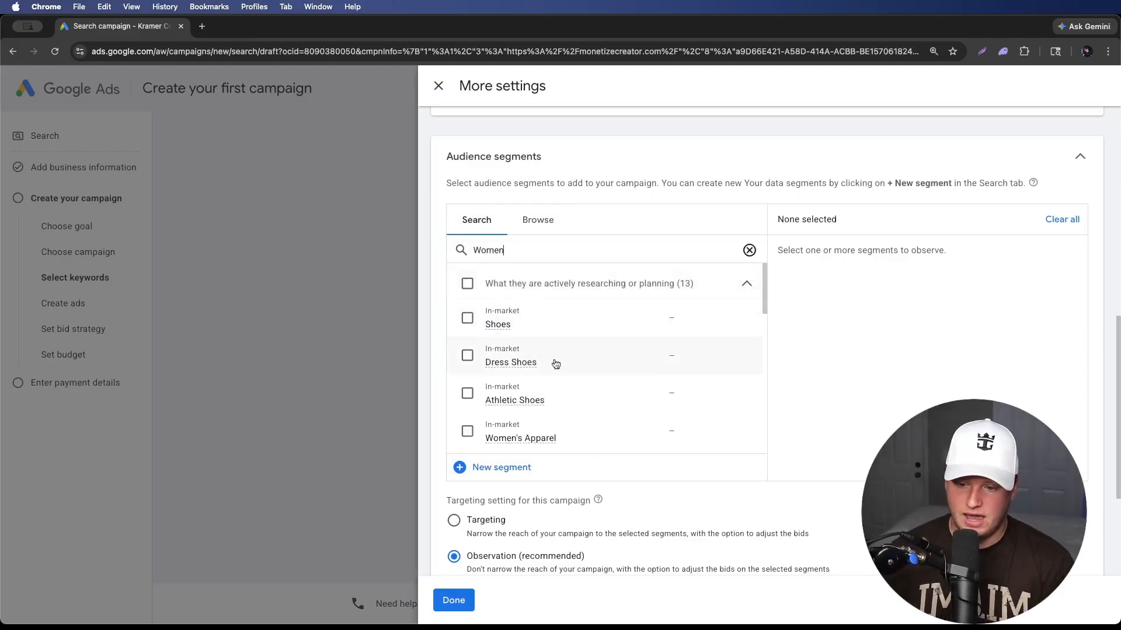
pyautogui.scroll(-10, 568, 363)
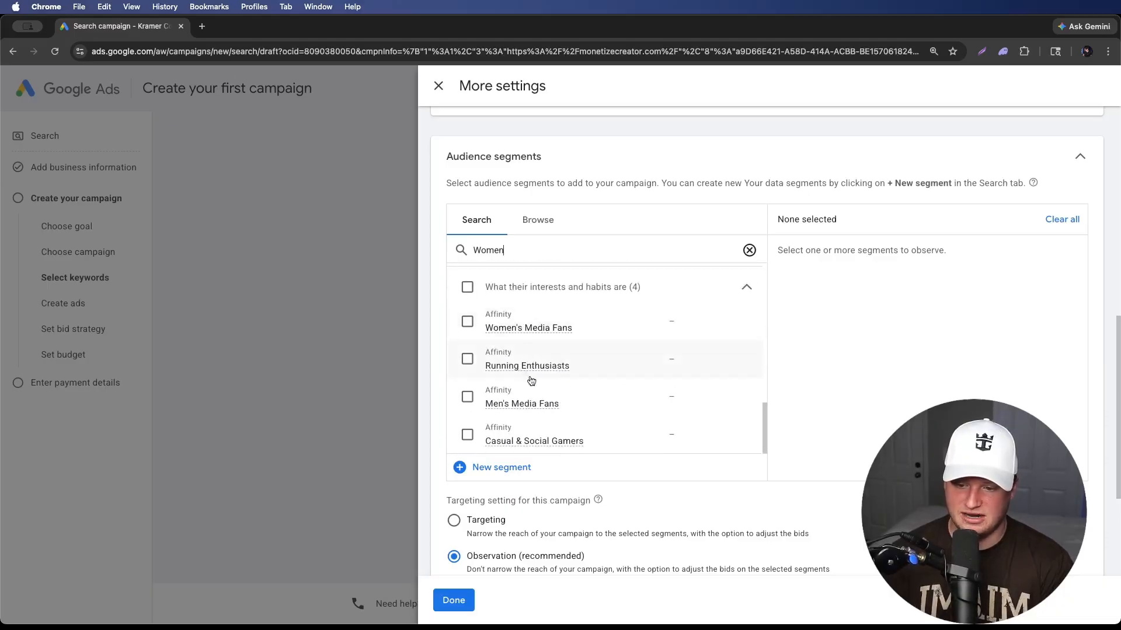
pyautogui.click(522, 333)
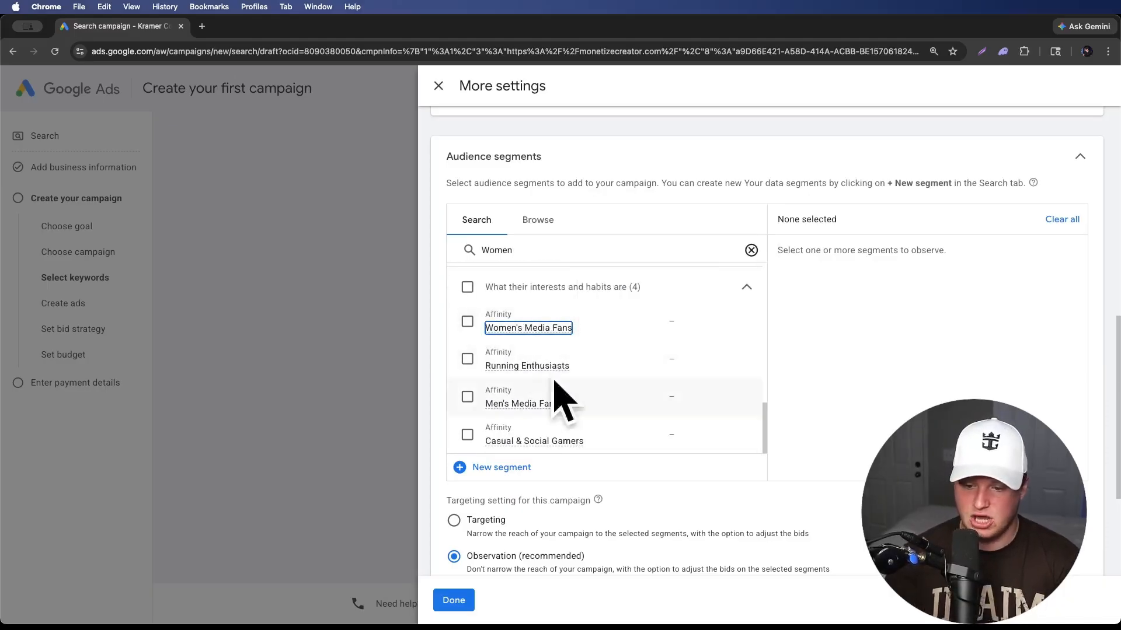
pyautogui.scroll(10, 554, 405)
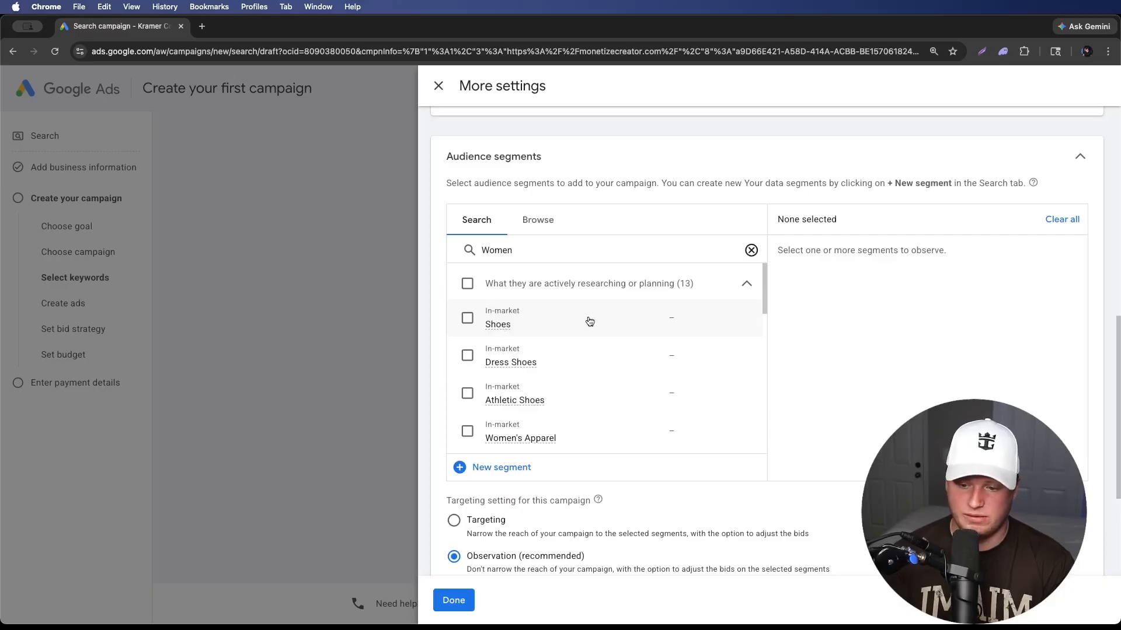
pyautogui.scroll(3, 655, 386)
pyautogui.scroll(-1, 824, 406)
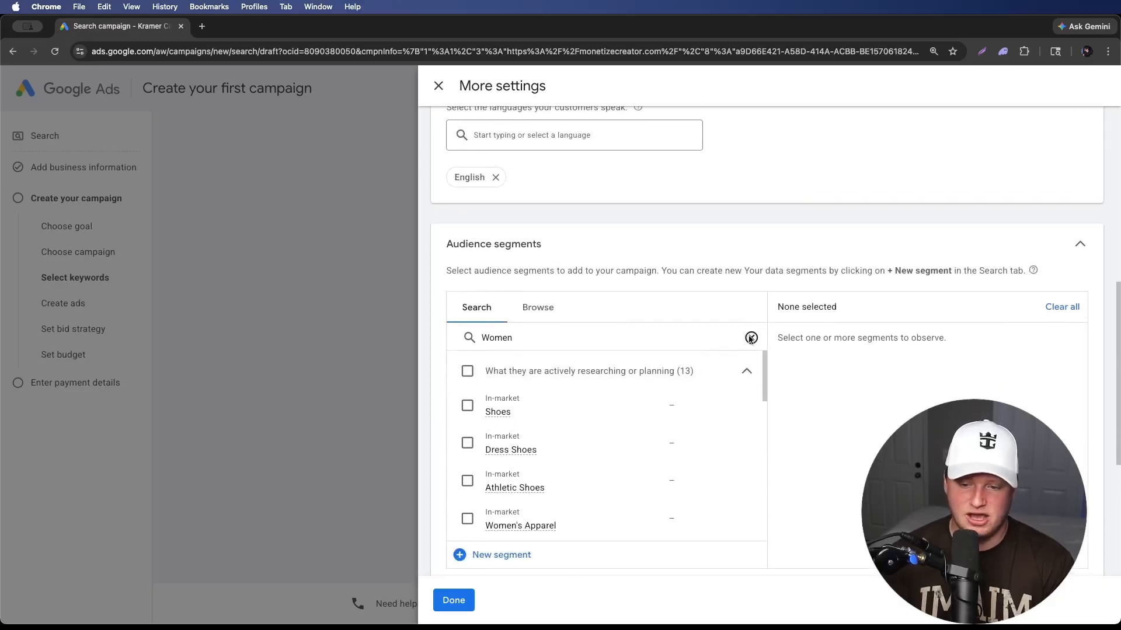
pyautogui.click(751, 337)
# - Browse the "Who they are" detailed demographics and examine the Parental Status and Marital Status options
pyautogui.click(536, 310)
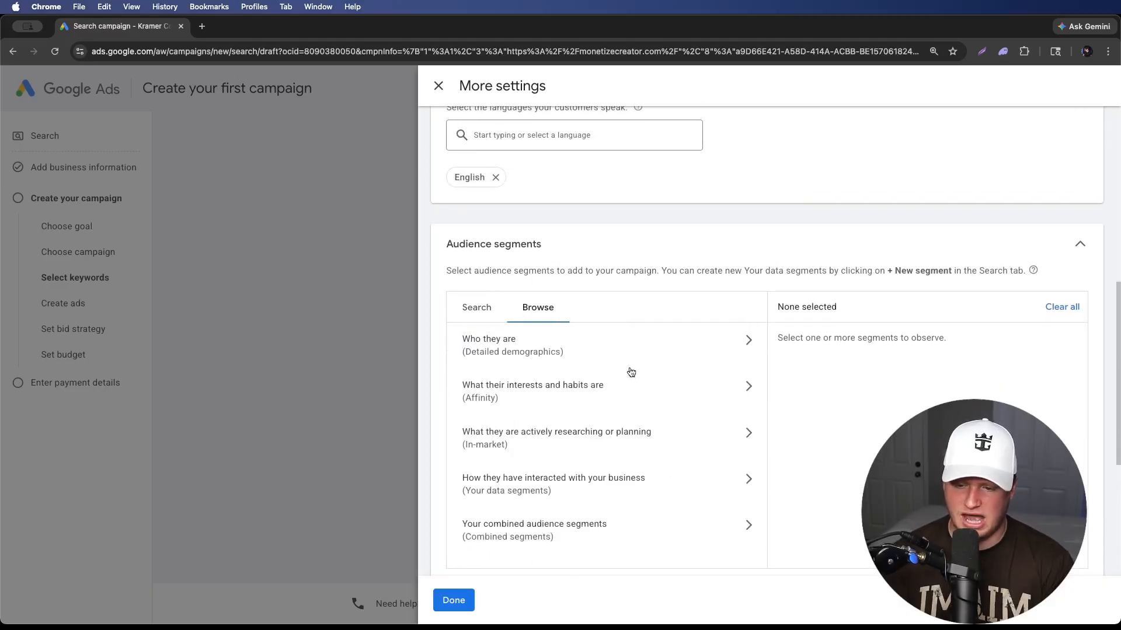
pyautogui.click(647, 352)
pyautogui.scroll(-1, 517, 409)
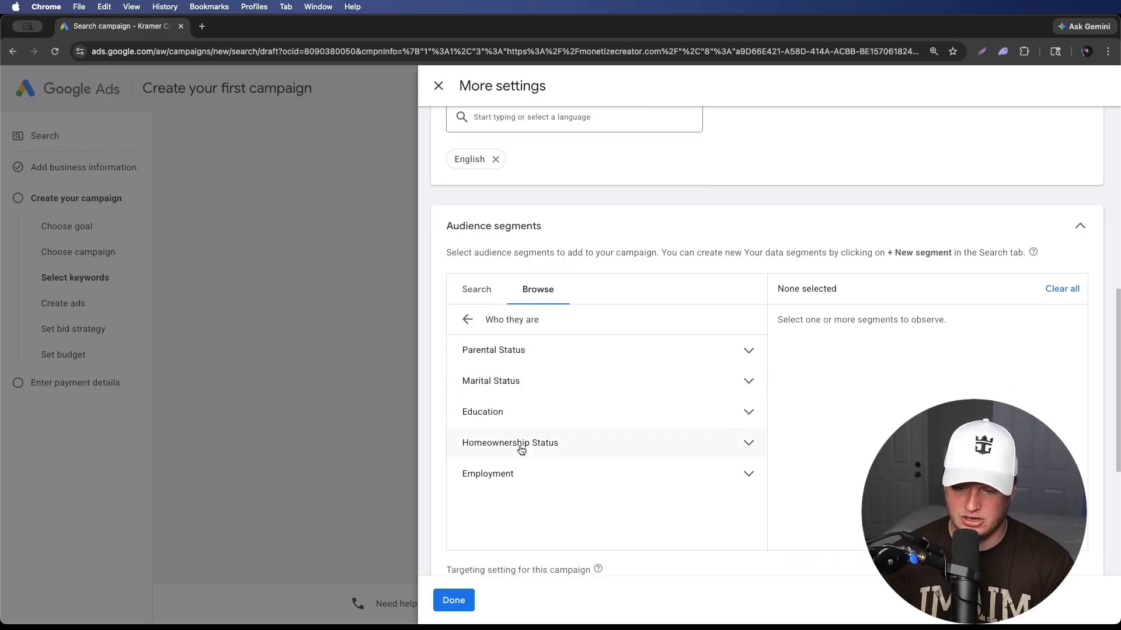
pyautogui.click(703, 352)
pyautogui.click(741, 354)
pyautogui.click(695, 373)
pyautogui.click(710, 373)
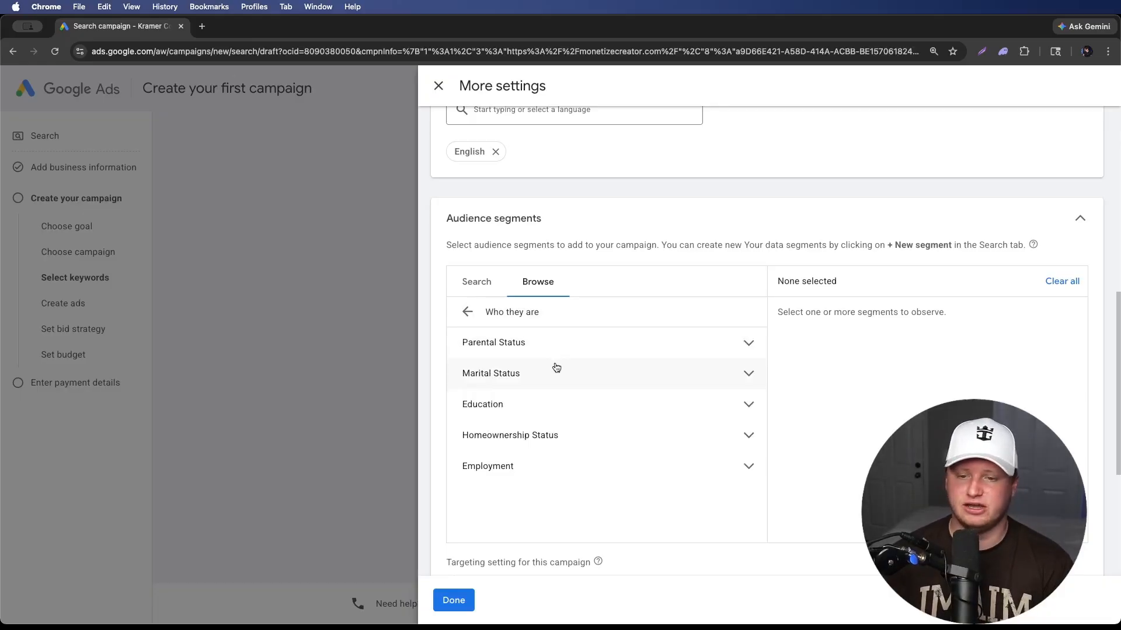
pyautogui.click(654, 374)
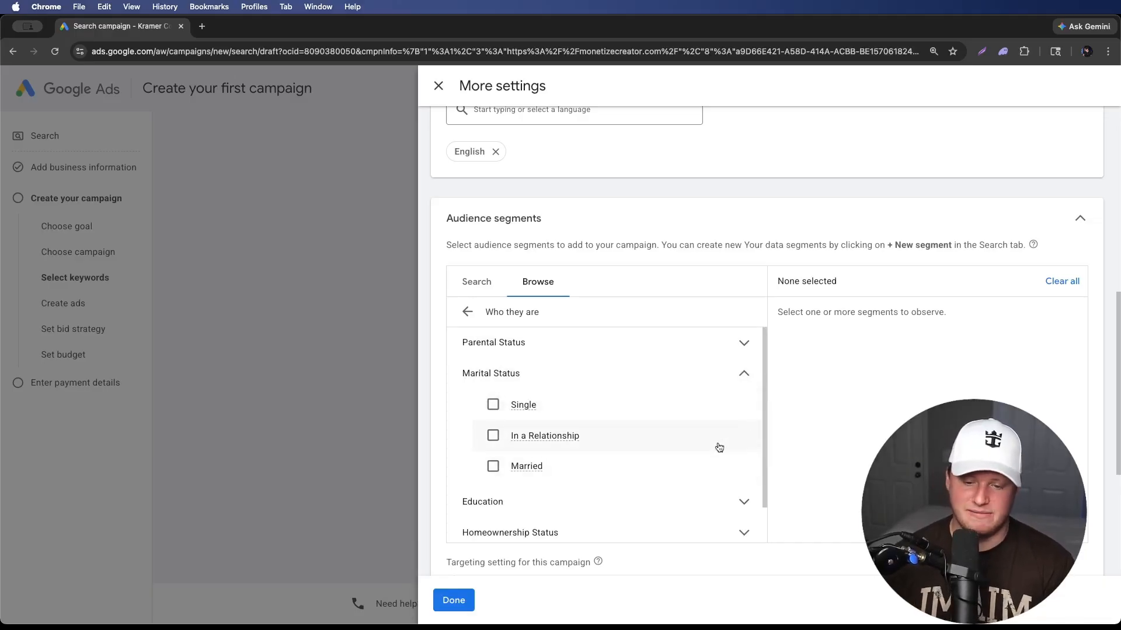
pyautogui.click(723, 380)
pyautogui.click(699, 348)
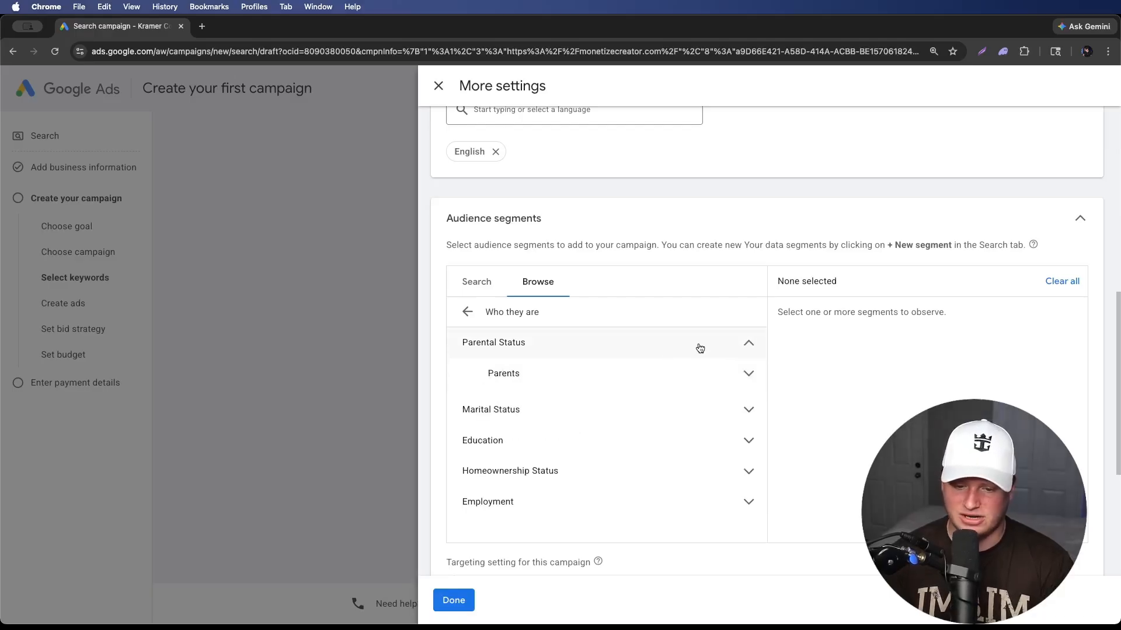
# - Examine the Education and Employment options in the detailed demographics, collapsing each group after viewing it
pyautogui.scroll(-1, 709, 418)
pyautogui.click(723, 429)
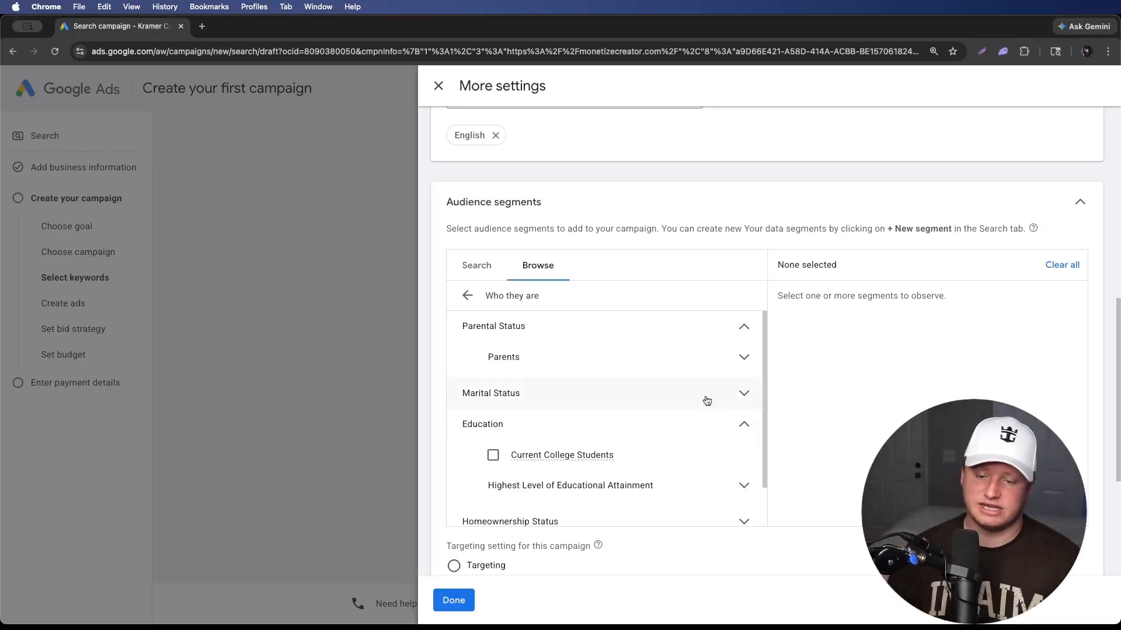
pyautogui.scroll(-1, 703, 452)
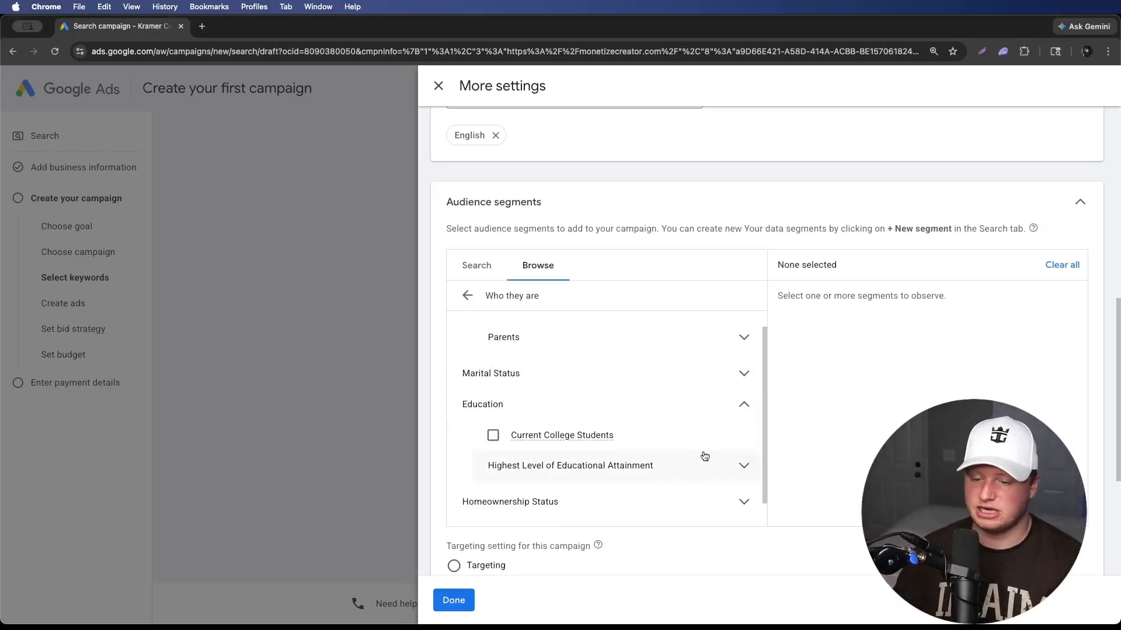
pyautogui.click(742, 401)
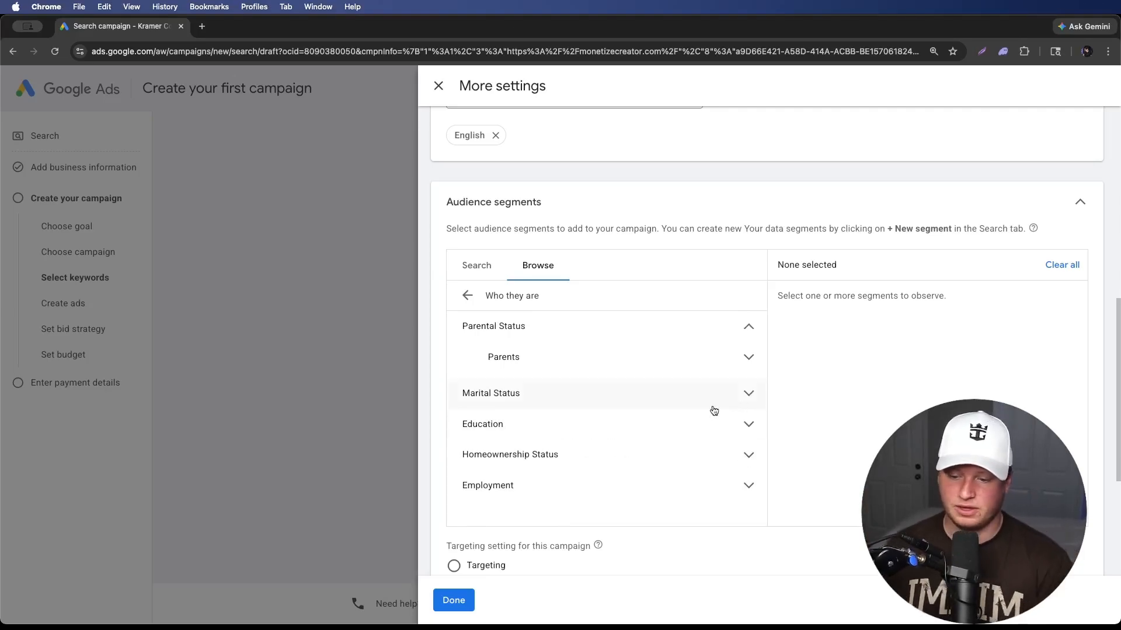
pyautogui.scroll(-3, 672, 433)
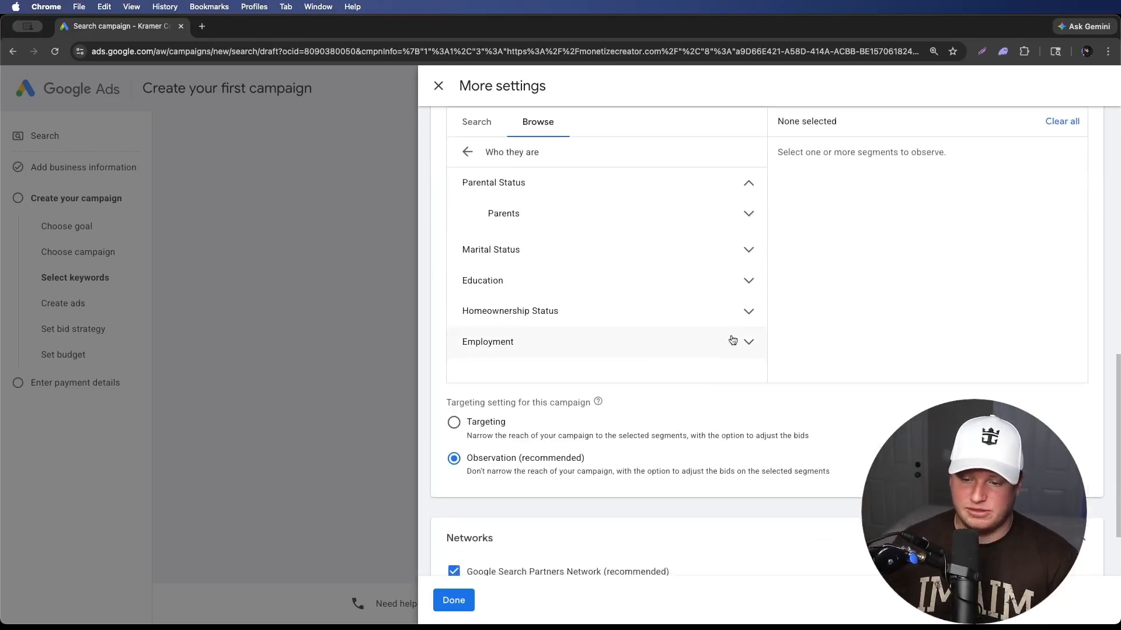
pyautogui.scroll(-1, 728, 349)
pyautogui.scroll(1, 742, 339)
pyautogui.click(747, 327)
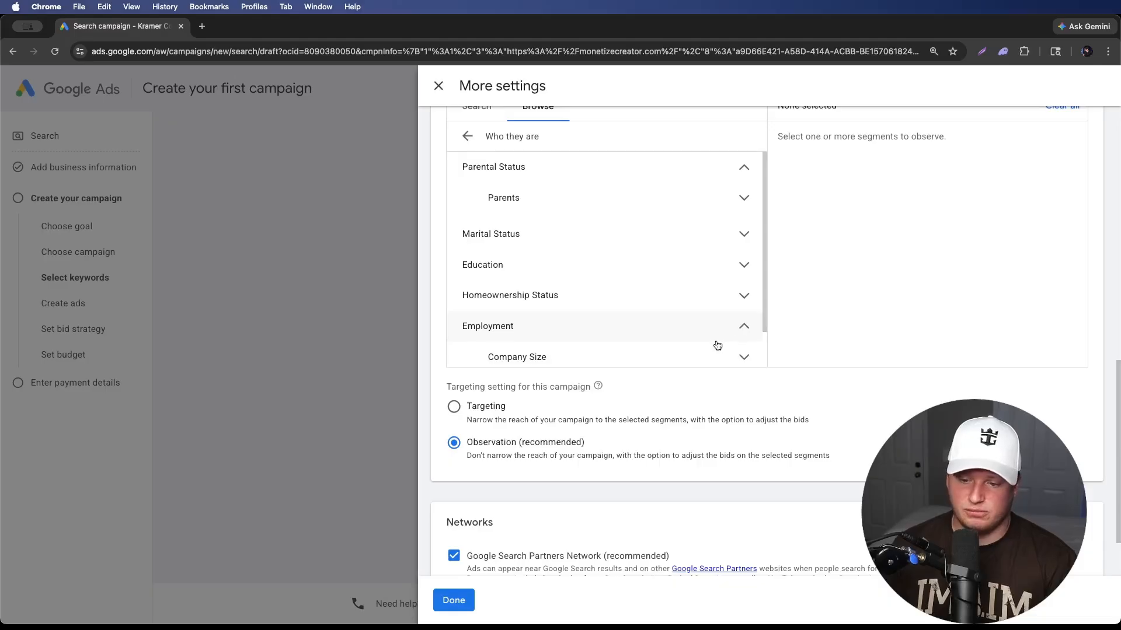
pyautogui.scroll(-1, 712, 344)
pyautogui.click(745, 291)
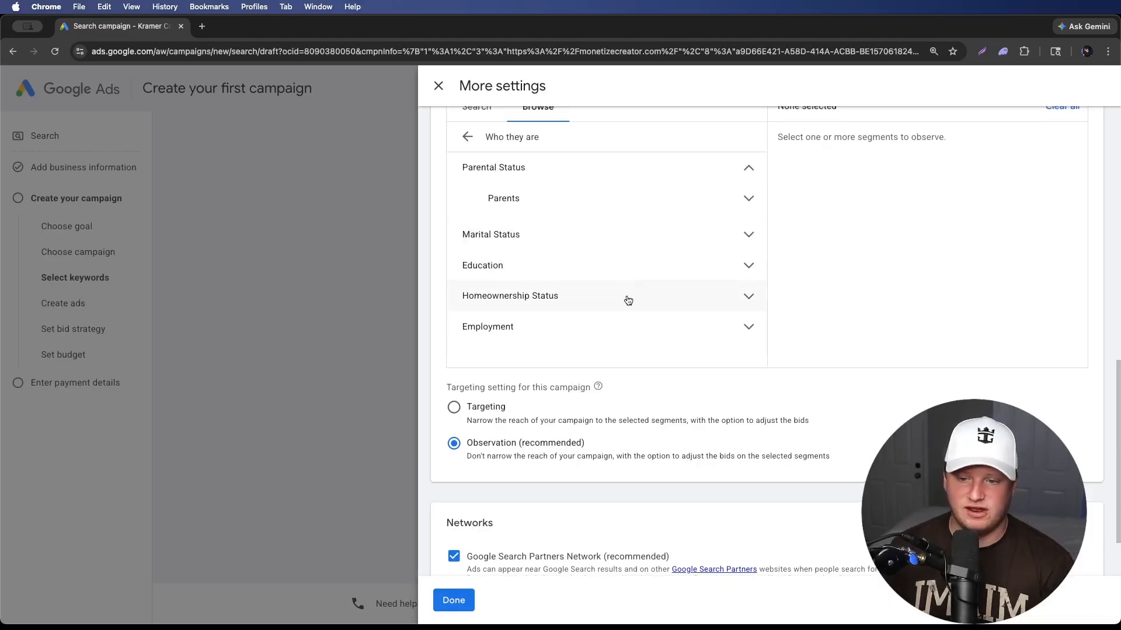
# - Leave the detailed demographics and look through the affinity segments under "What their interests and habits are"
pyautogui.scroll(3, 560, 274)
pyautogui.click(468, 260)
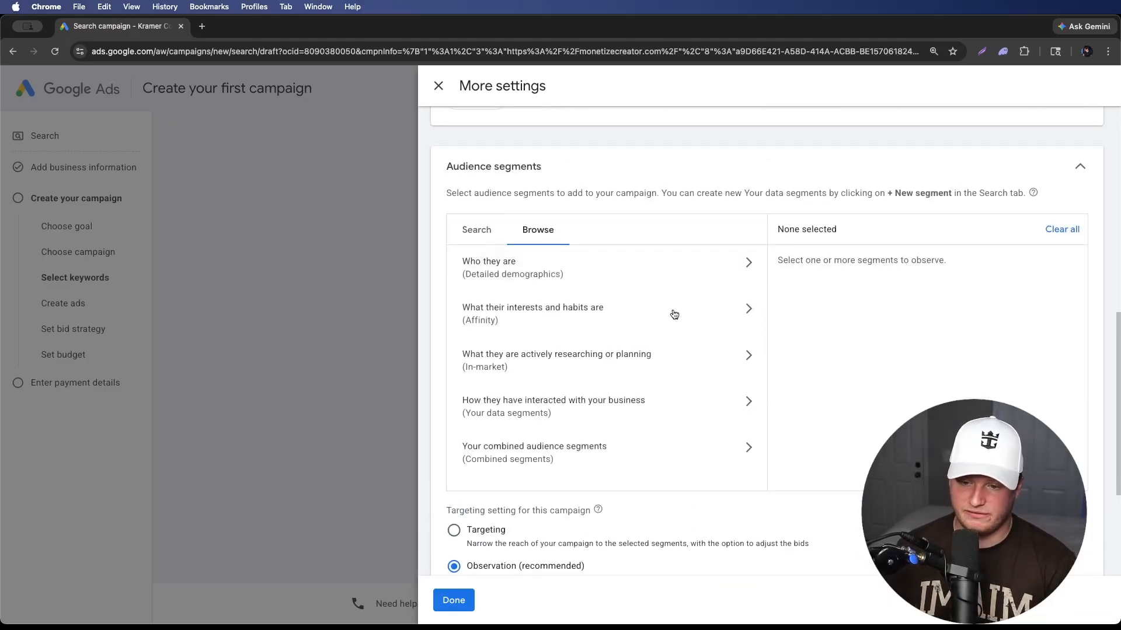
pyautogui.click(741, 306)
pyautogui.scroll(-1, 574, 411)
pyautogui.scroll(-3, 523, 400)
pyautogui.scroll(5, 523, 401)
pyautogui.click(468, 260)
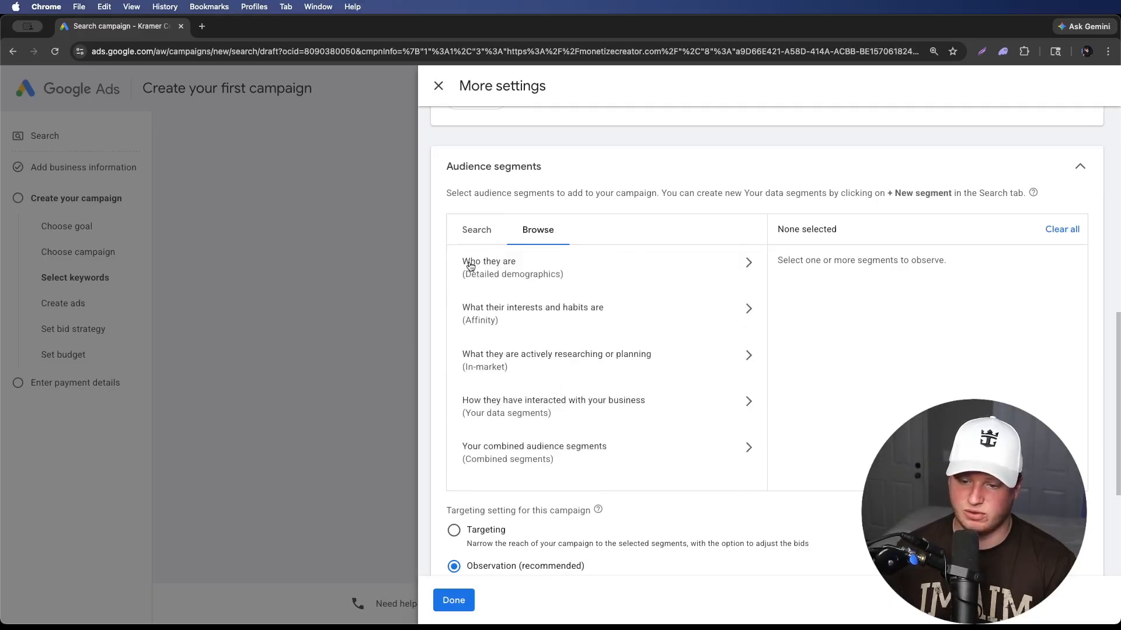
# - Compare the Search and Browse views of the audience segments, checking the detailed demographics category again
pyautogui.scroll(-3, 619, 409)
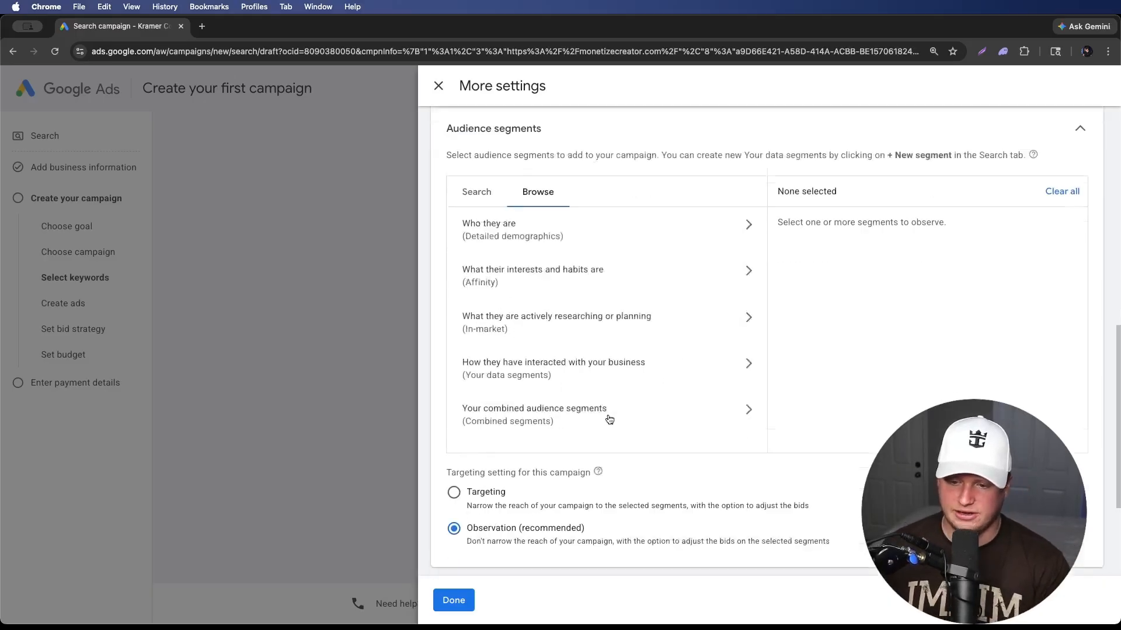
pyautogui.scroll(5, 603, 366)
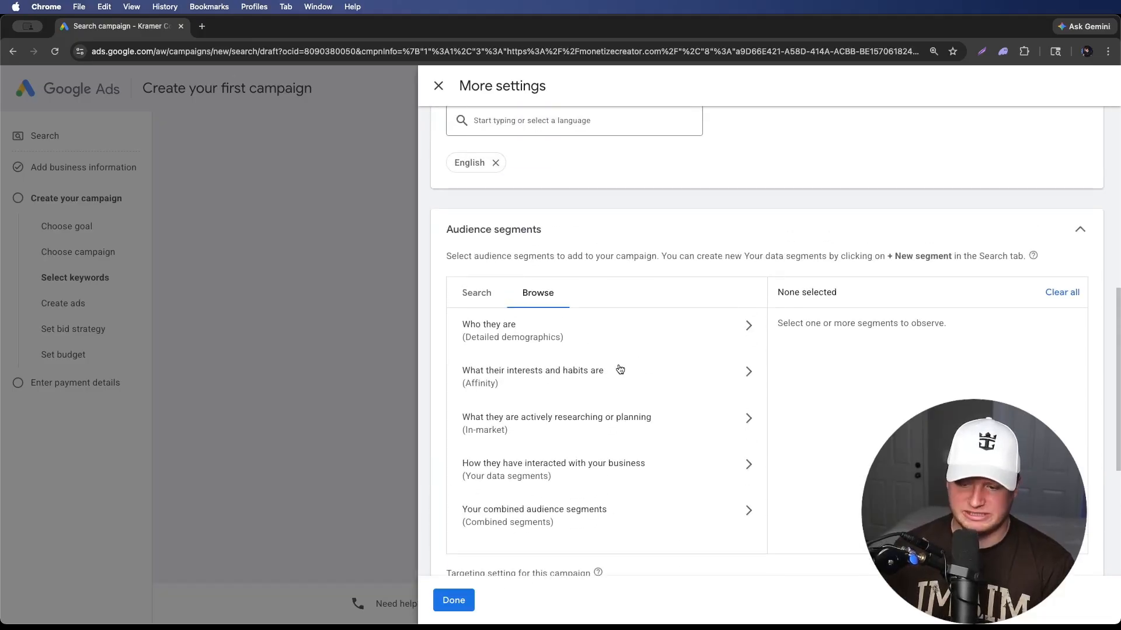
pyautogui.scroll(-3, 599, 358)
pyautogui.scroll(1, 621, 383)
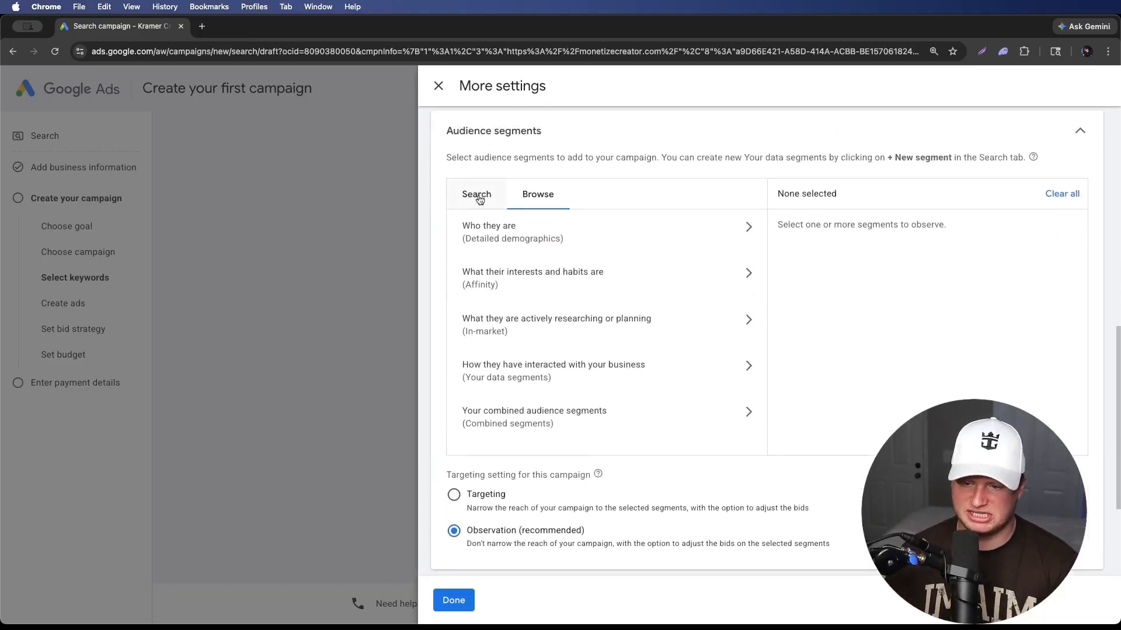
pyautogui.click(476, 194)
pyautogui.click(610, 230)
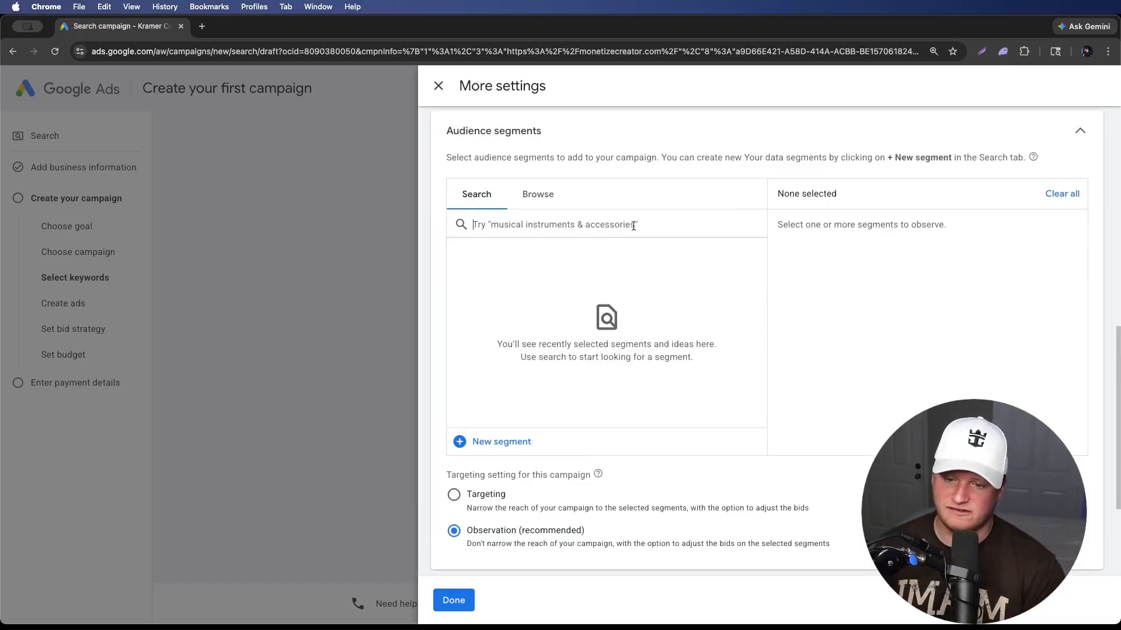
pyautogui.click(538, 194)
pyautogui.click(492, 199)
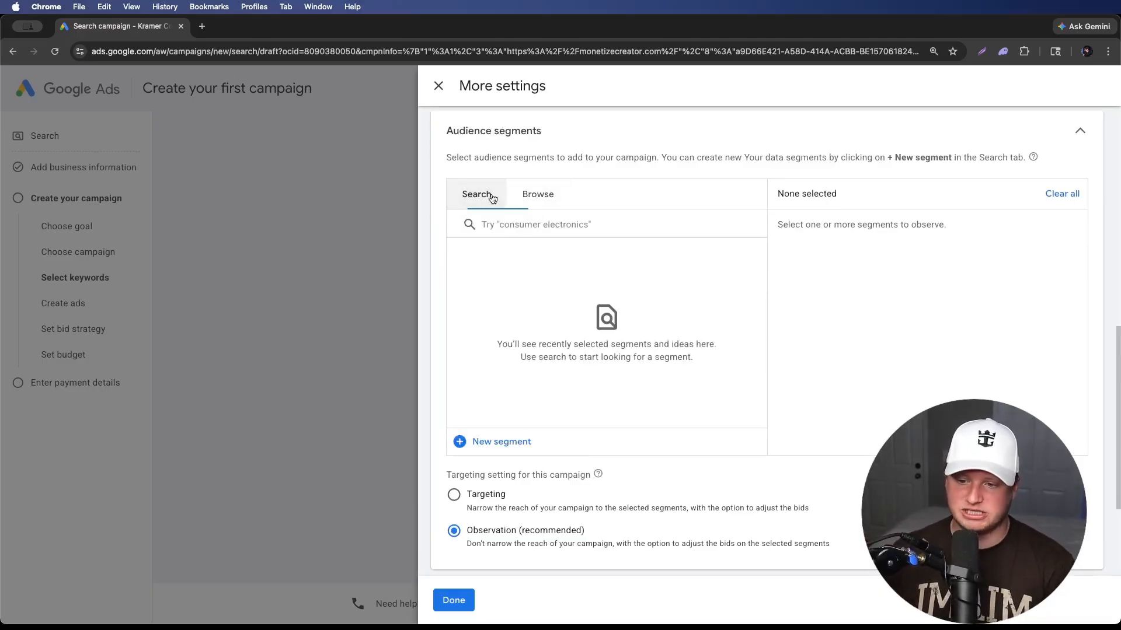
pyautogui.click(535, 194)
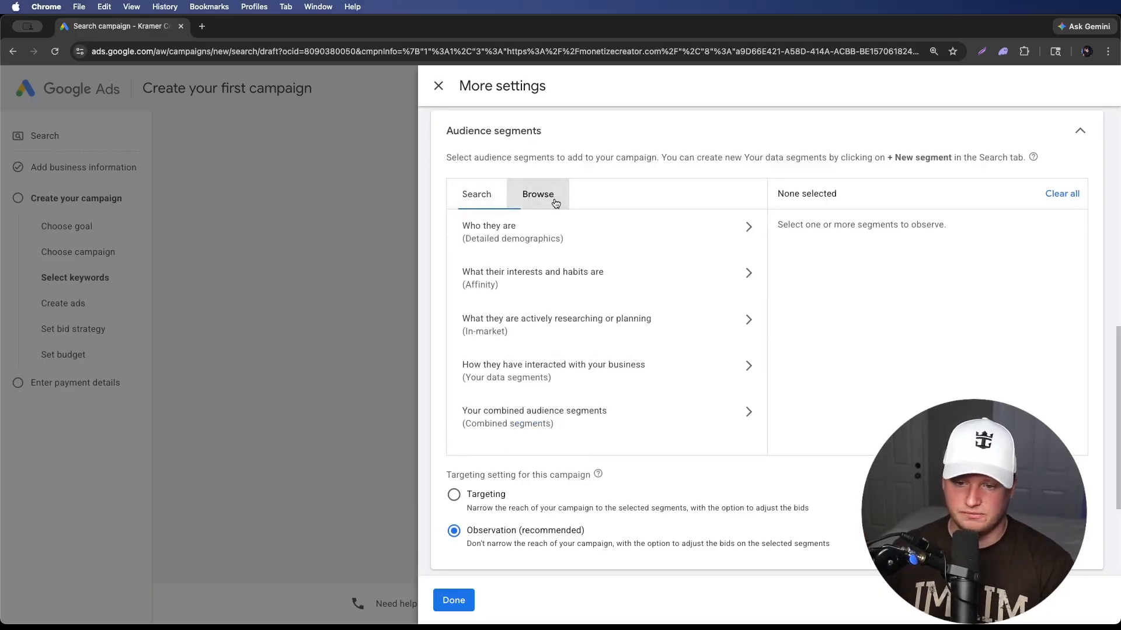
pyautogui.click(737, 228)
pyautogui.scroll(-1, 583, 286)
pyautogui.click(467, 203)
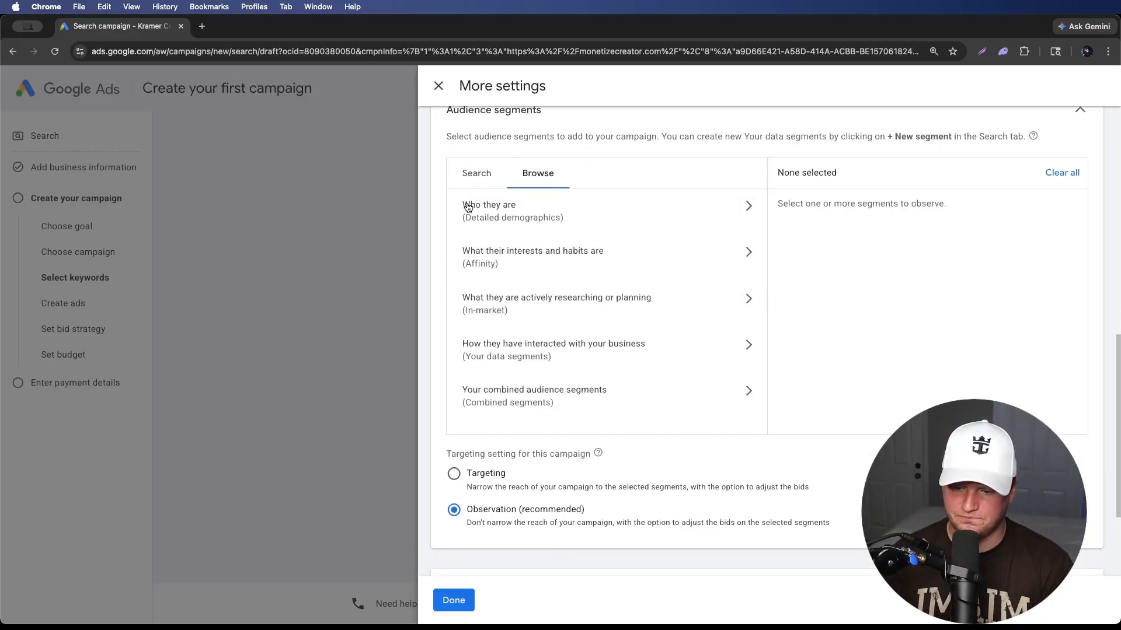
# - Read the Targeting and Observation descriptions in the campaign's audience targeting setting
pyautogui.scroll(-4, 698, 381)
pyautogui.scroll(5, 528, 292)
pyautogui.scroll(-5, 563, 313)
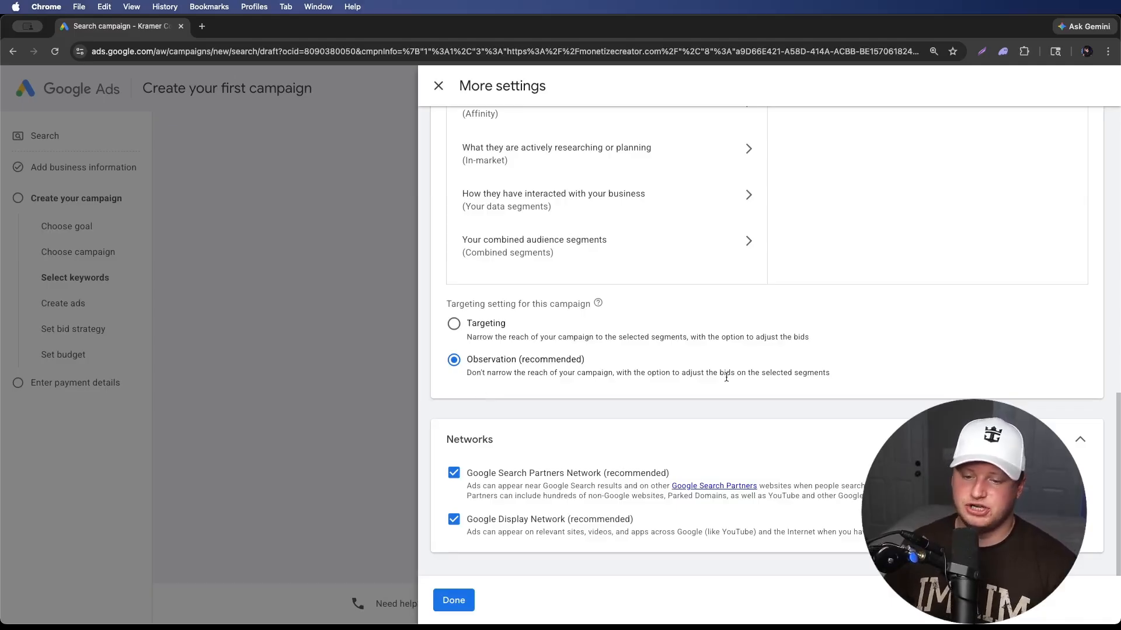
pyautogui.tripleClick(811, 373)
pyautogui.click(529, 393)
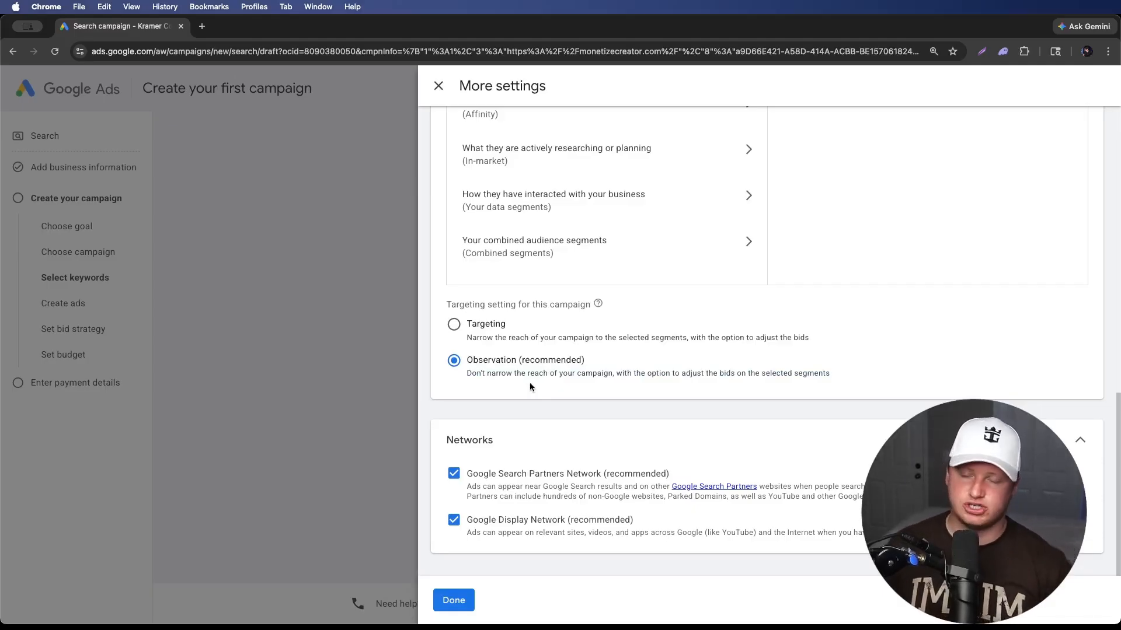
pyautogui.scroll(2, 643, 391)
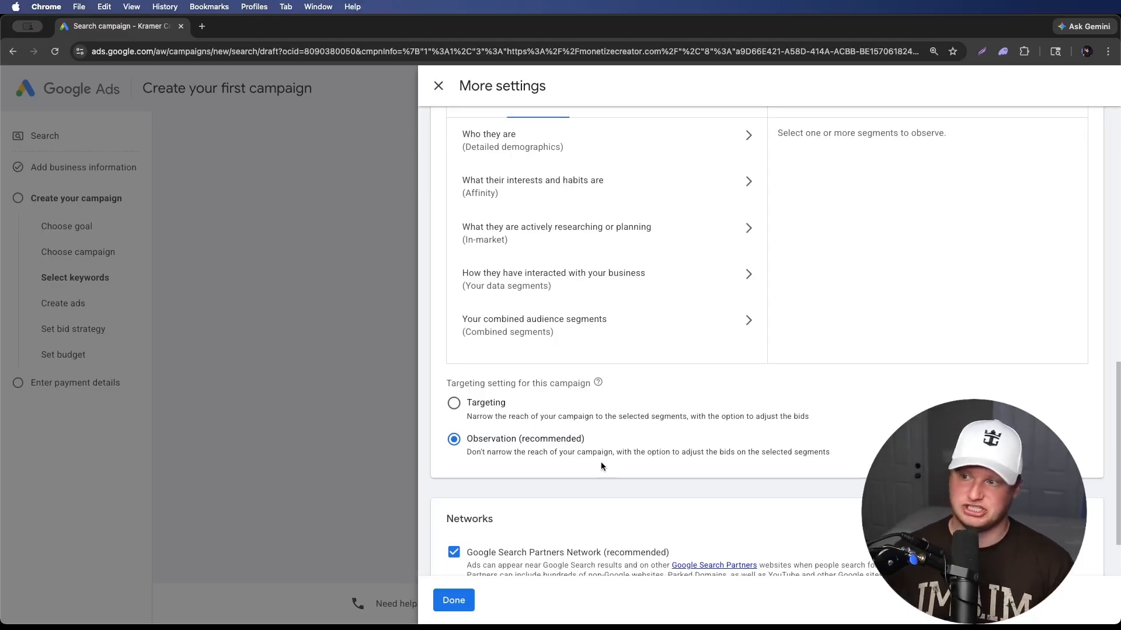
# - Try the Targeting option for the audience segments and restore Observation (recommended)
pyautogui.click(477, 402)
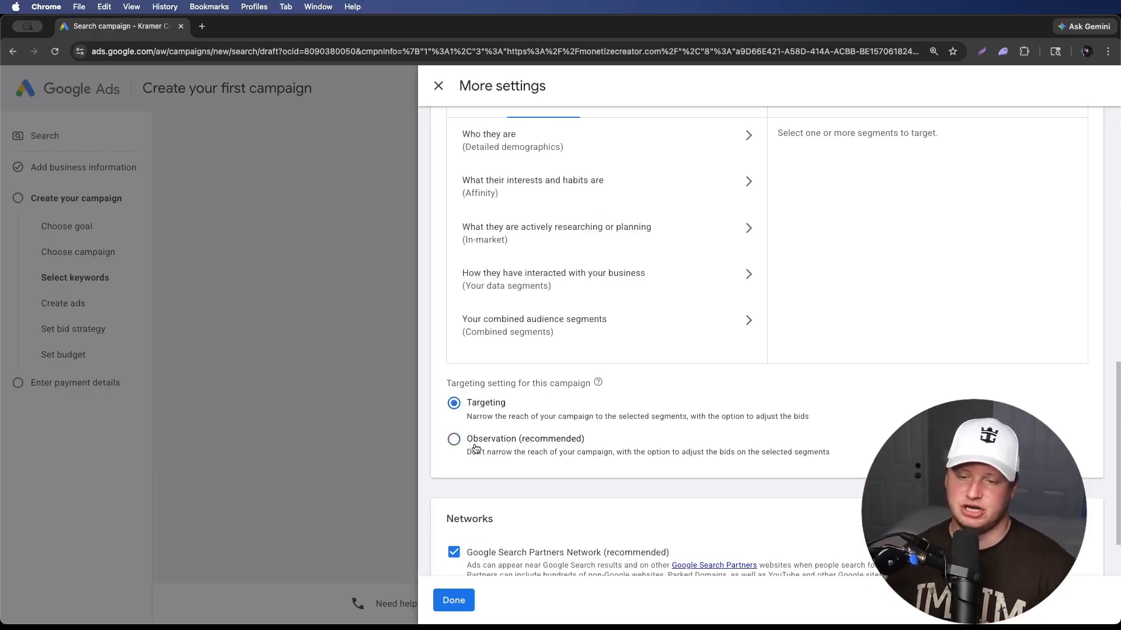
pyautogui.click(476, 449)
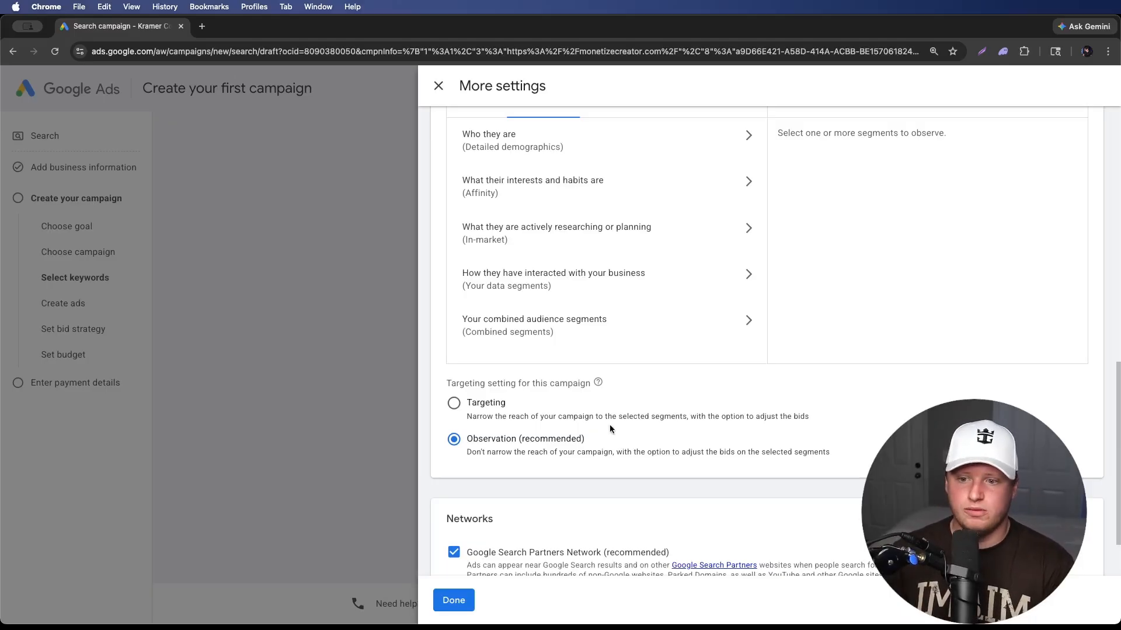
pyautogui.scroll(1, 610, 432)
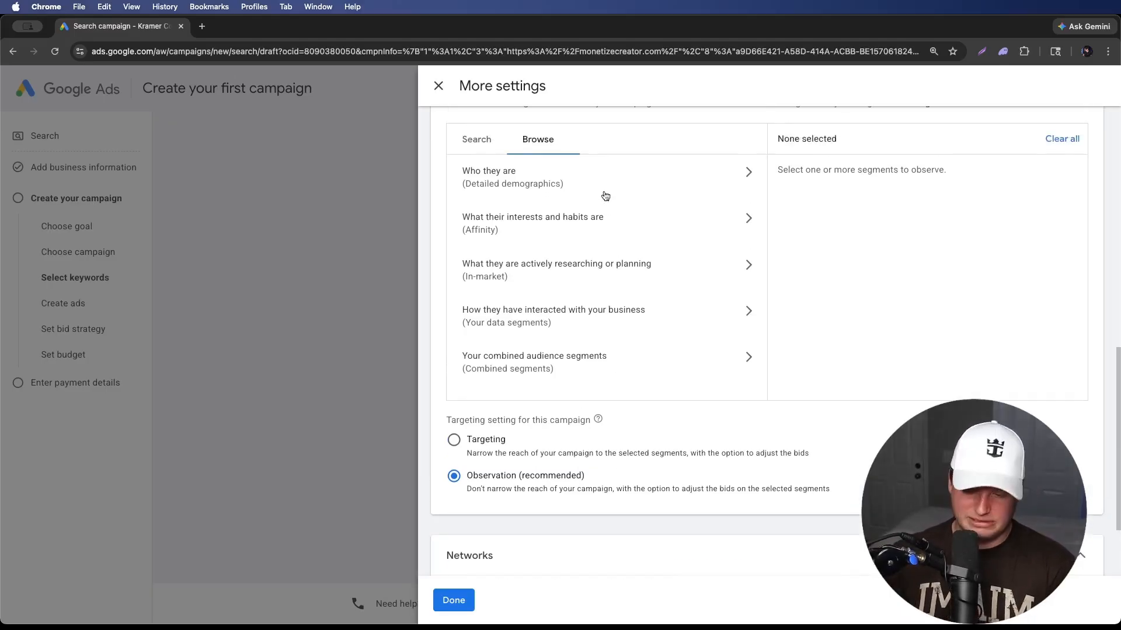
# - Read the Google Search Partners Network and Google Display Network descriptions in the network settings
pyautogui.scroll(-3, 595, 266)
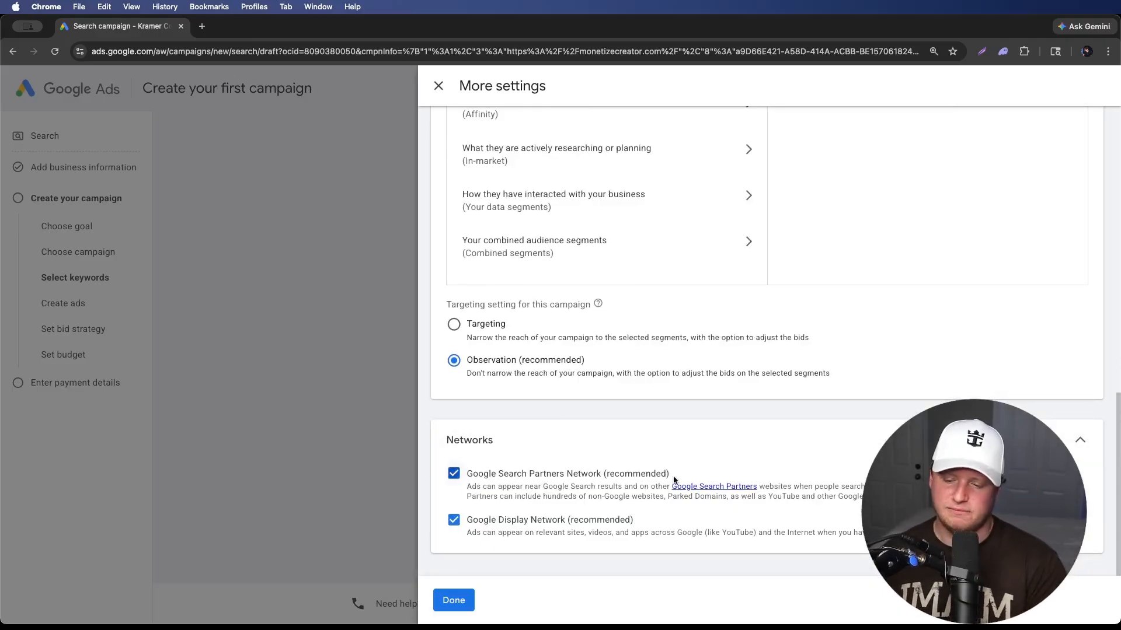
pyautogui.moveTo(673, 474); pyautogui.dragTo(445, 475)
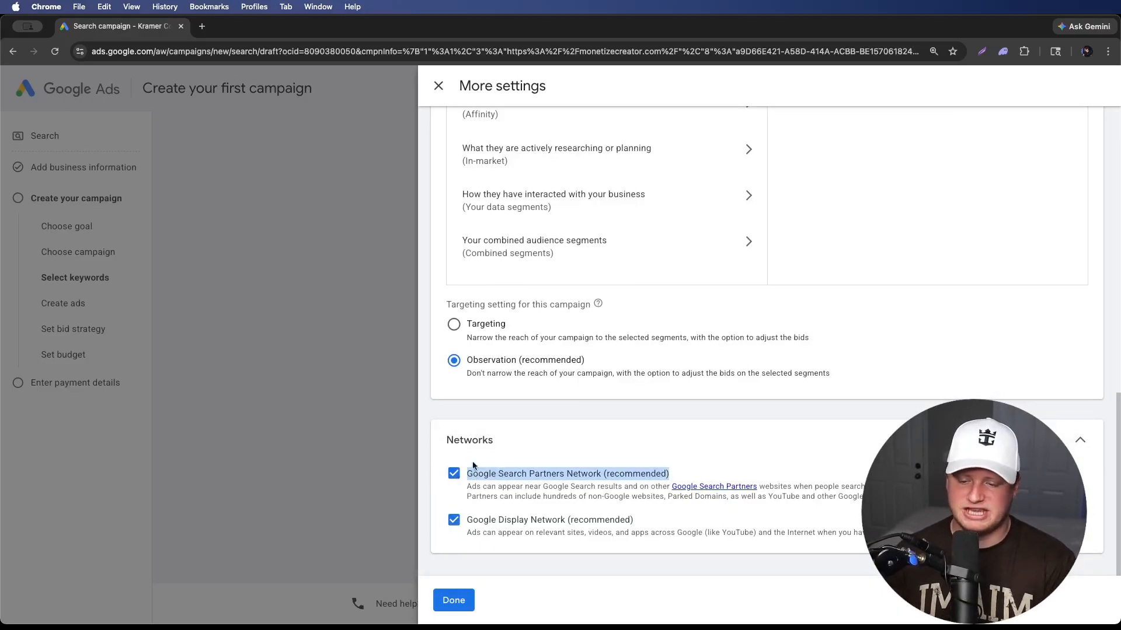
pyautogui.click(679, 467)
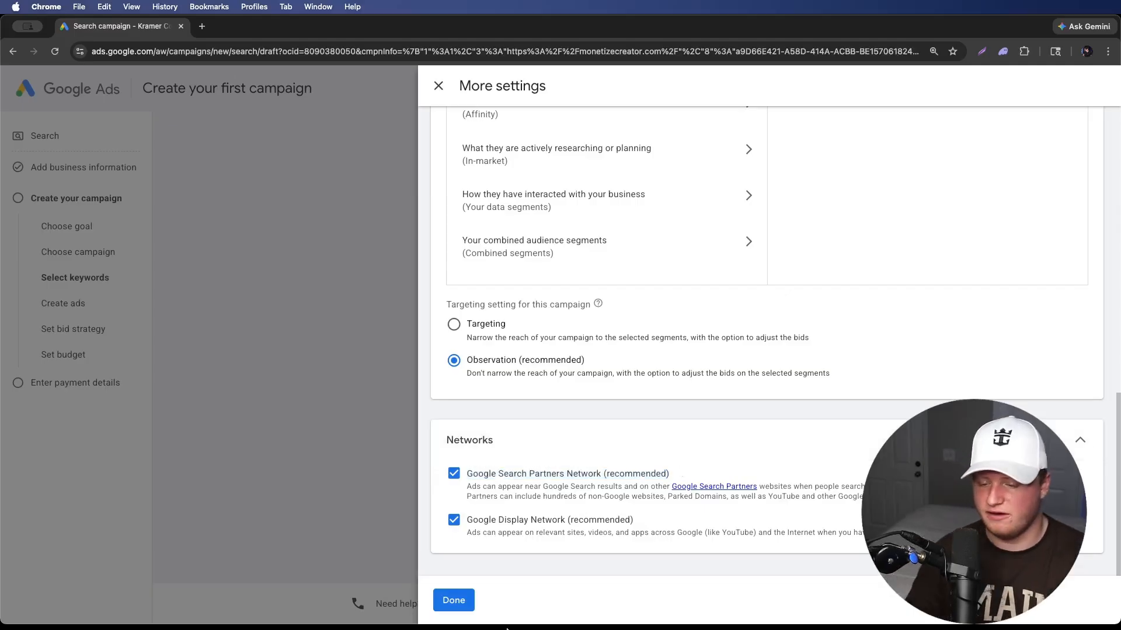
pyautogui.click(530, 600)
pyautogui.click(524, 455)
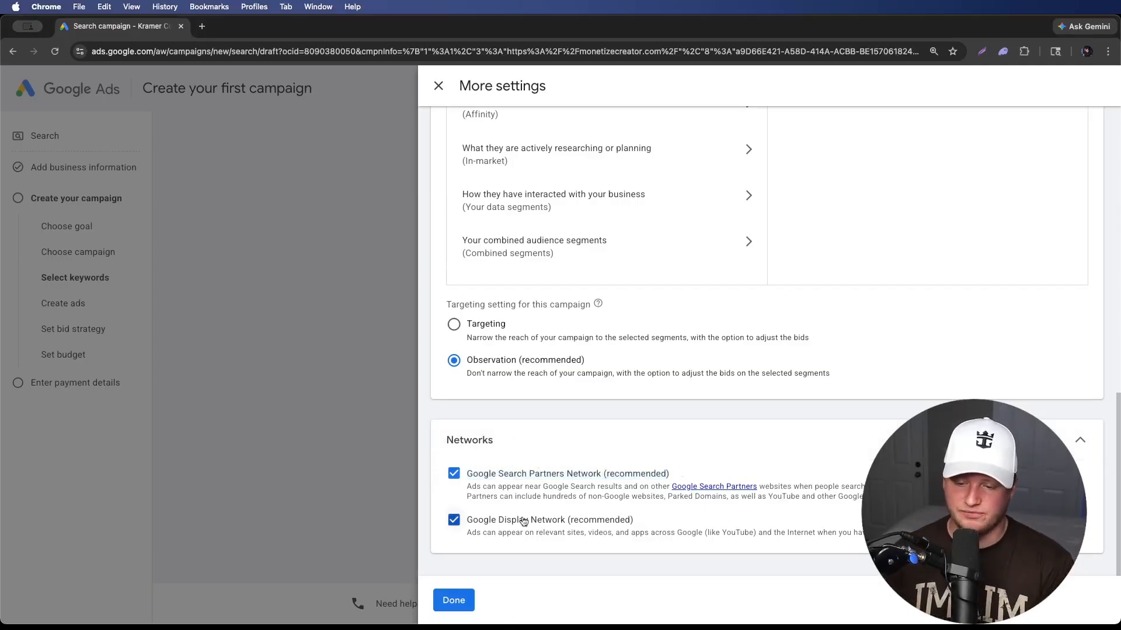
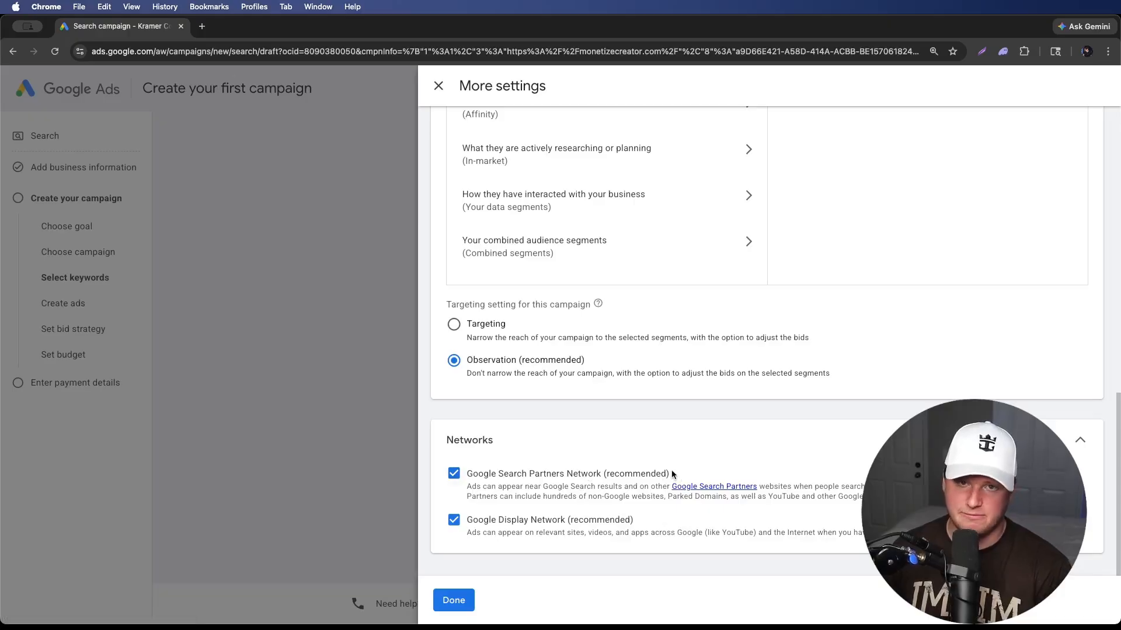
pyautogui.scroll(-1, 676, 465)
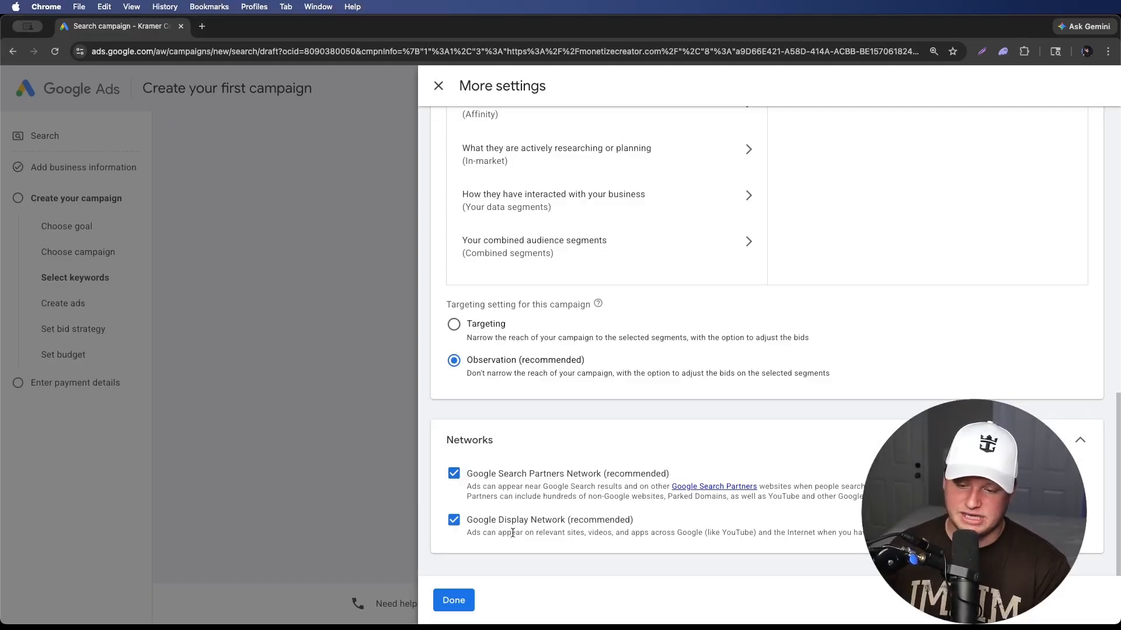
pyautogui.moveTo(692, 534); pyautogui.dragTo(783, 532)
pyautogui.click(784, 533)
pyautogui.tripleClick(785, 533)
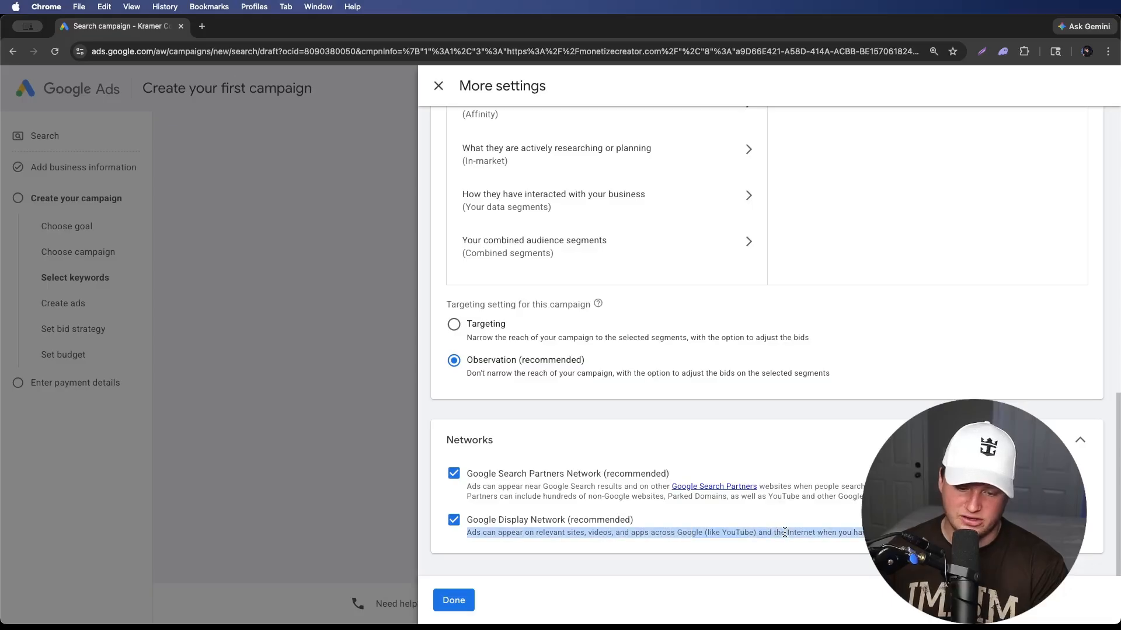
pyautogui.click(785, 533)
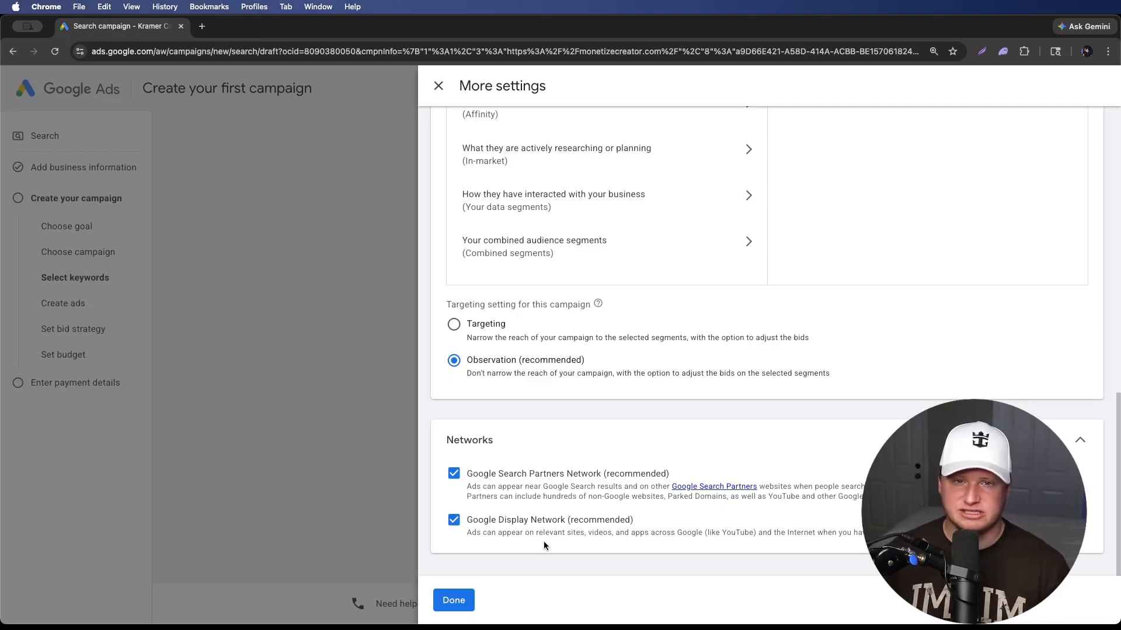
# - Exclude the Google Display Network from the campaign, save the settings and continue to ad creation
pyautogui.click(455, 520)
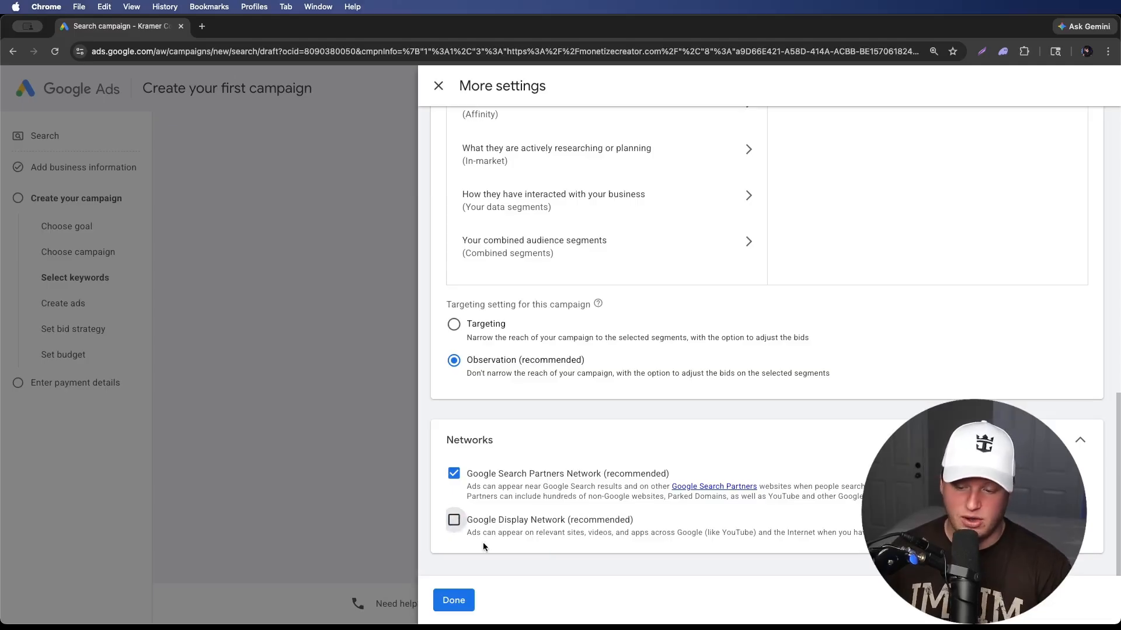
pyautogui.click(455, 601)
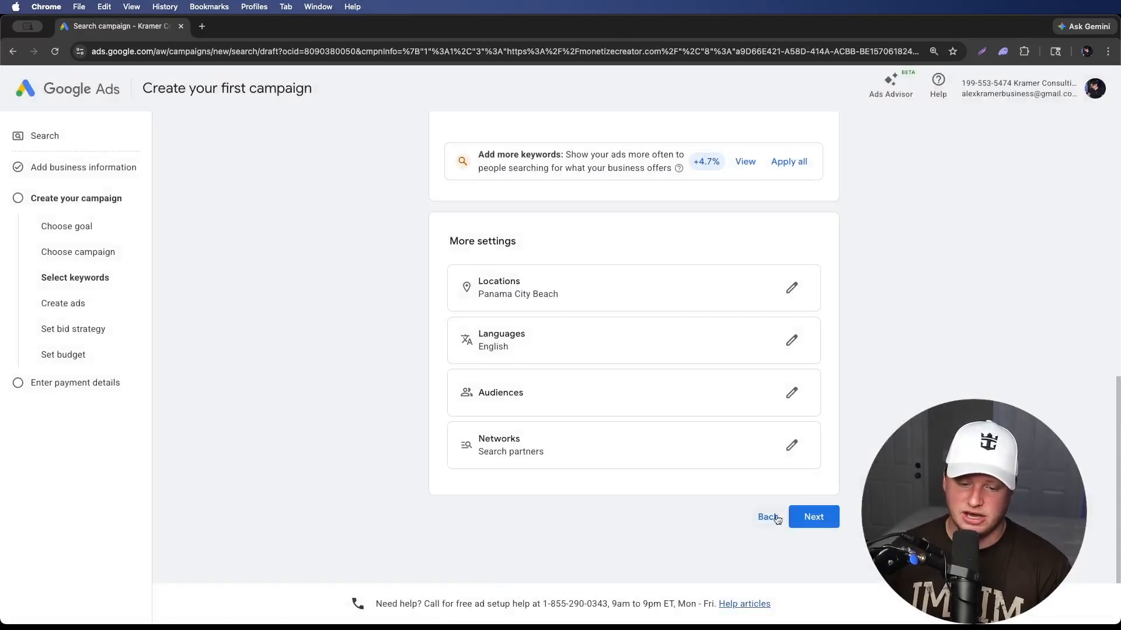
pyautogui.click(817, 518)
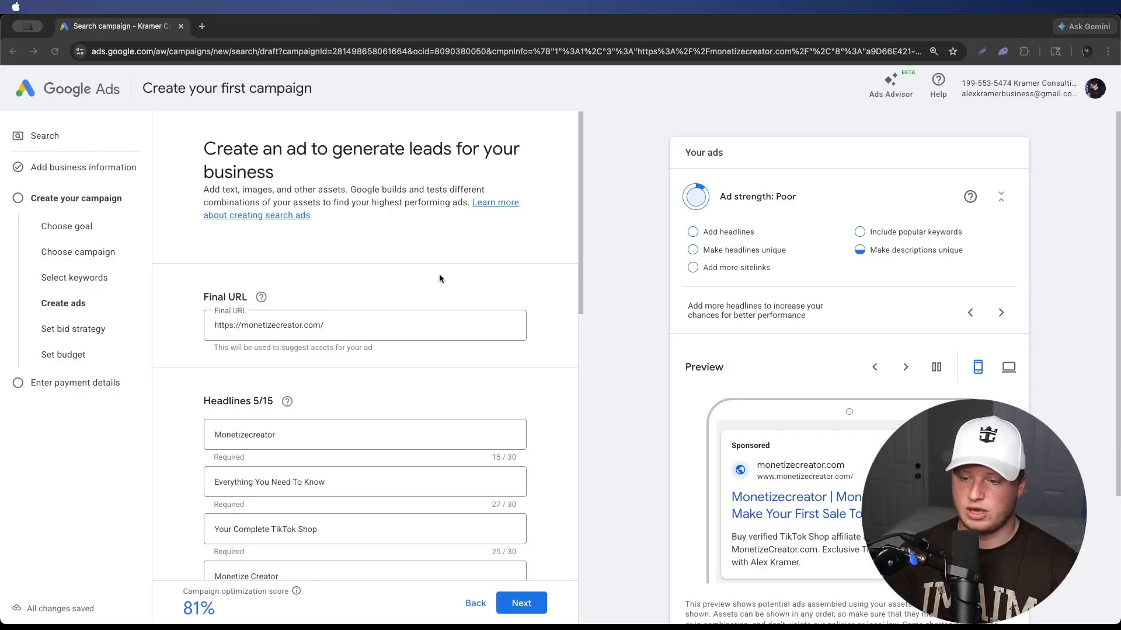
# - Review the introduction to creating a lead generation ad and check its Final URL
pyautogui.moveTo(205, 149); pyautogui.dragTo(275, 172)
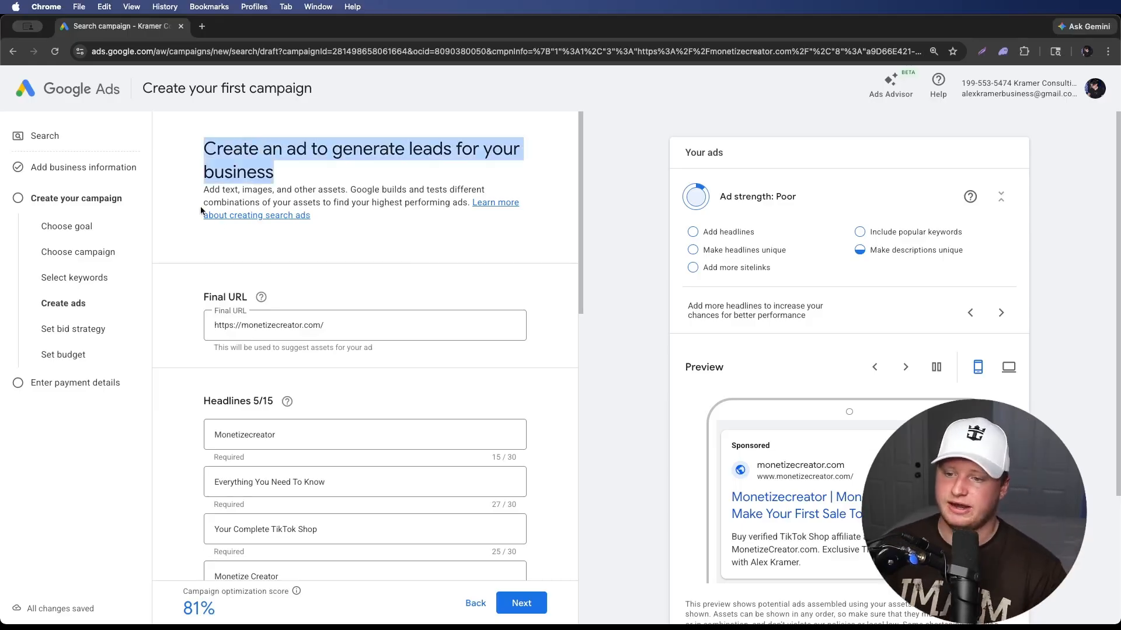
pyautogui.click(306, 175)
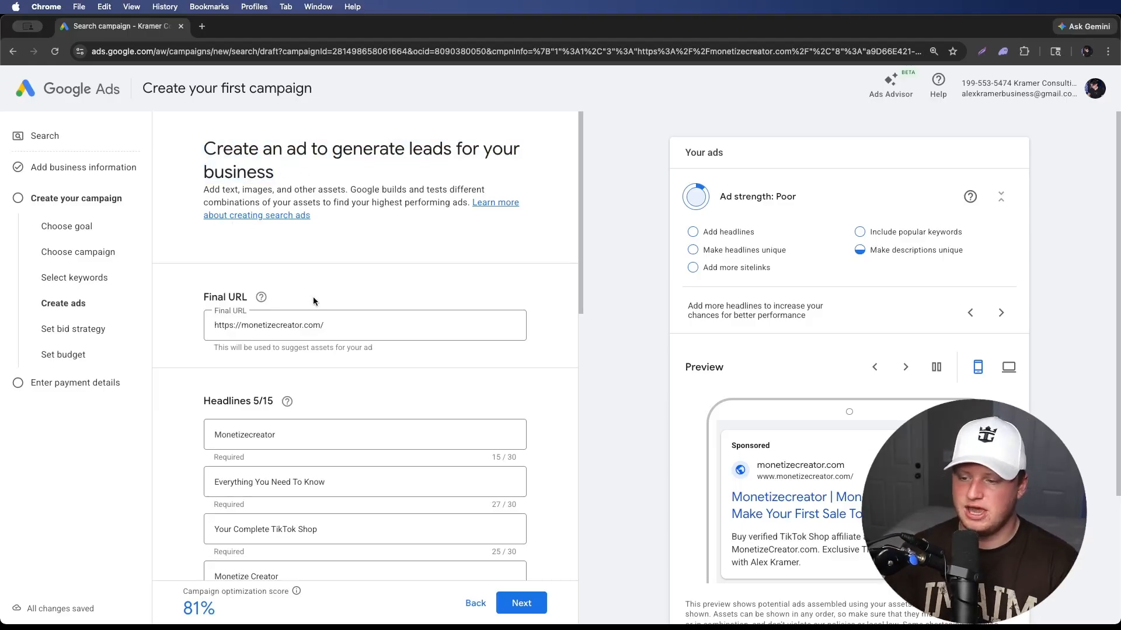
pyautogui.scroll(-2, 327, 257)
pyautogui.click(338, 221)
pyautogui.press('super+a')
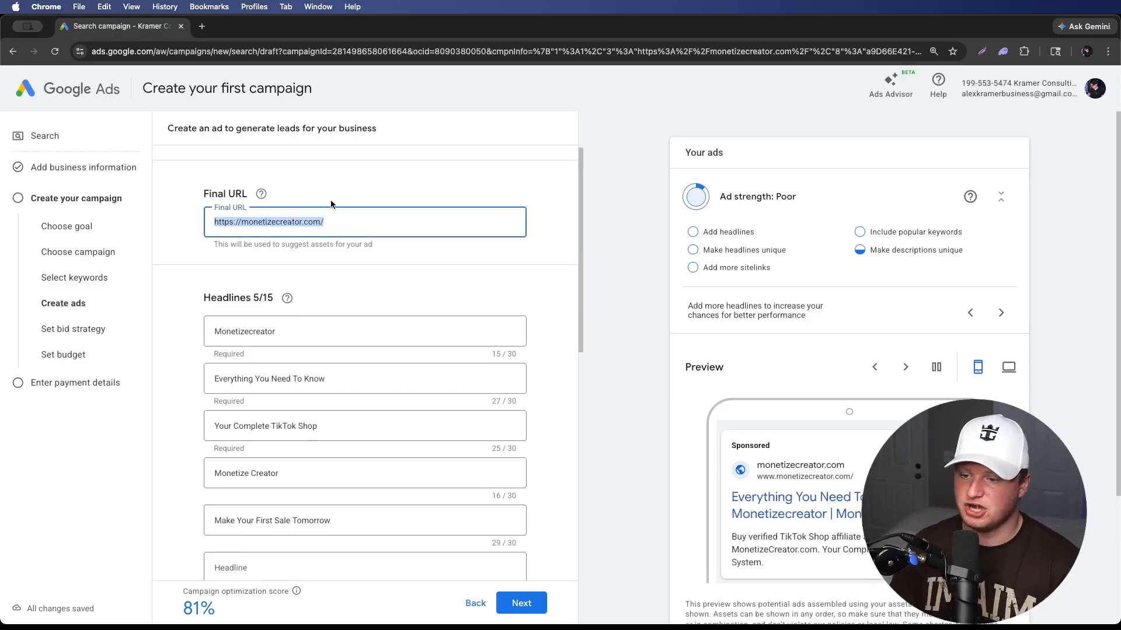
pyautogui.click(324, 199)
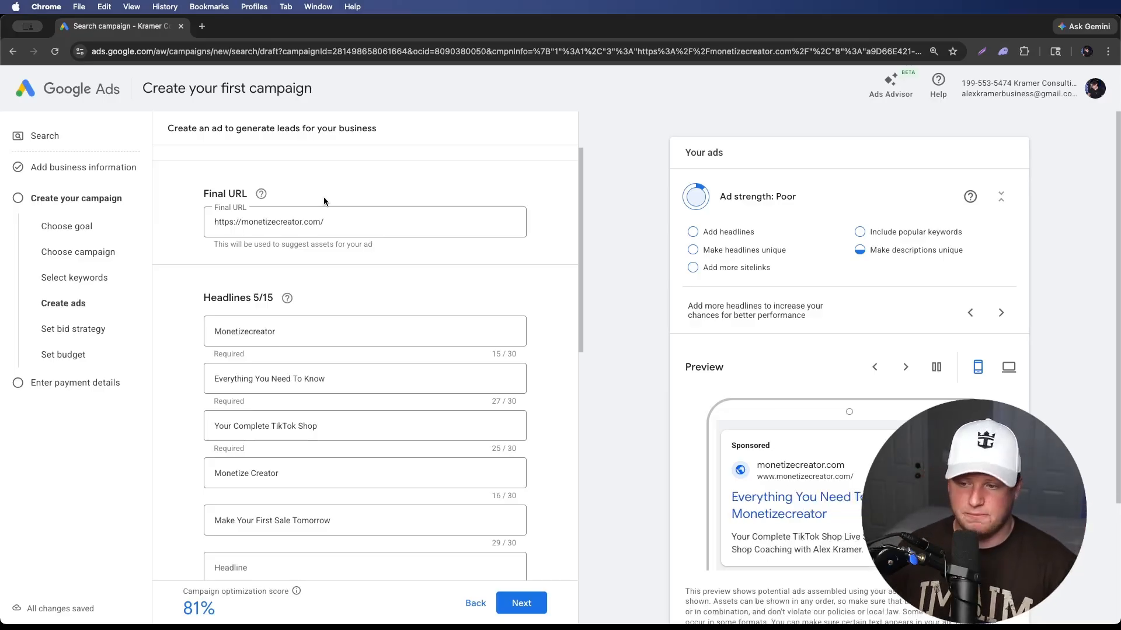
pyautogui.click(325, 221)
pyautogui.press('super+a')
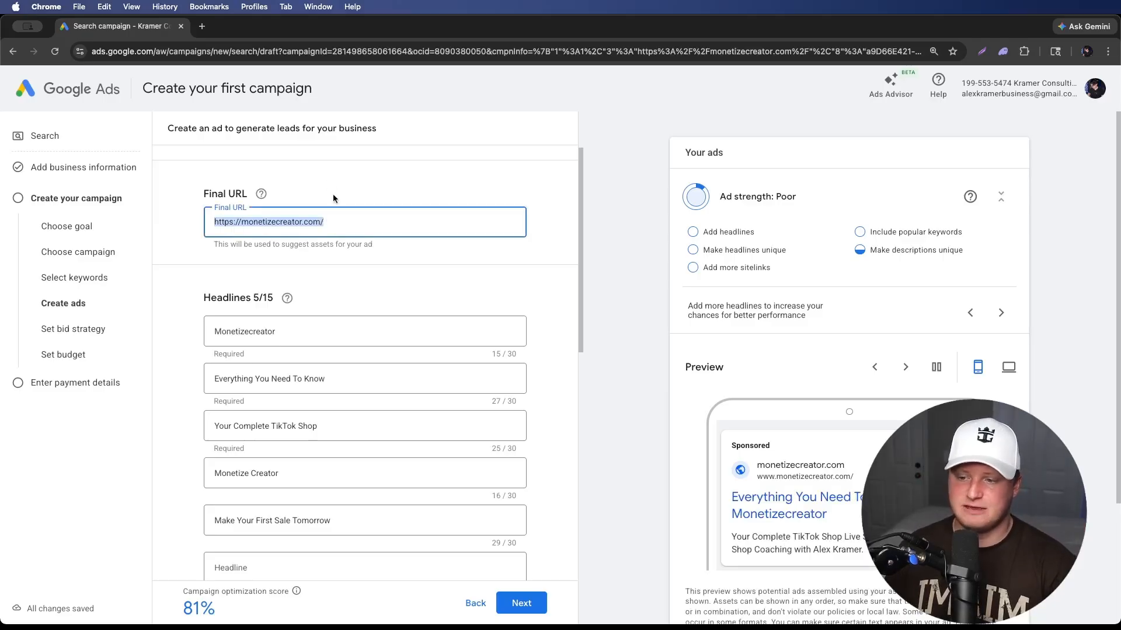
pyautogui.click(317, 193)
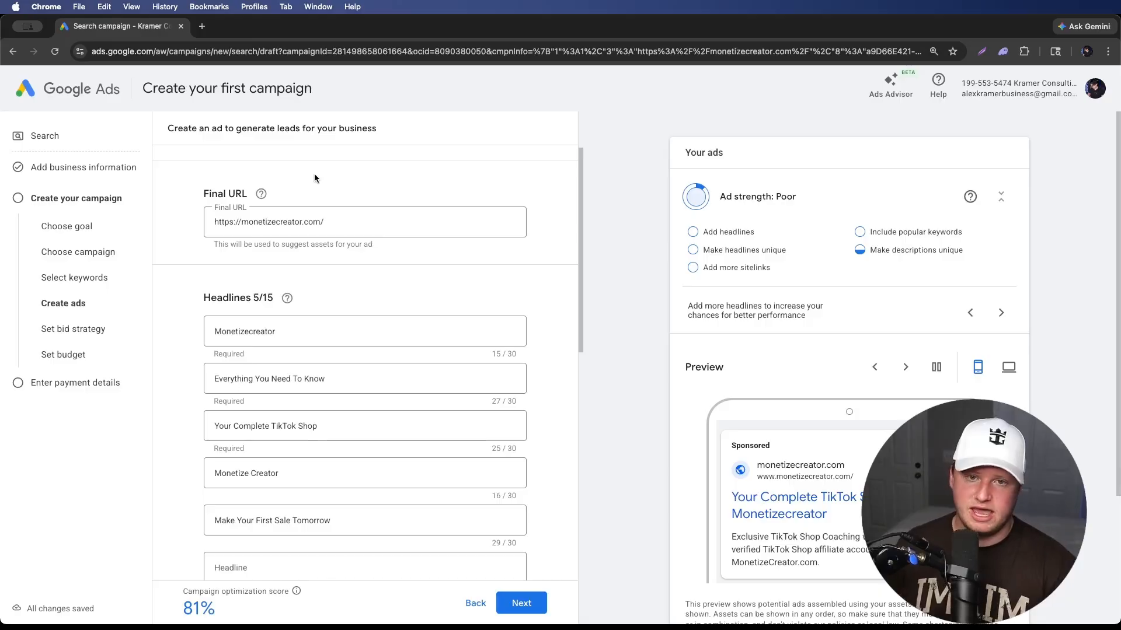
pyautogui.tripleClick(372, 227)
pyautogui.click(365, 194)
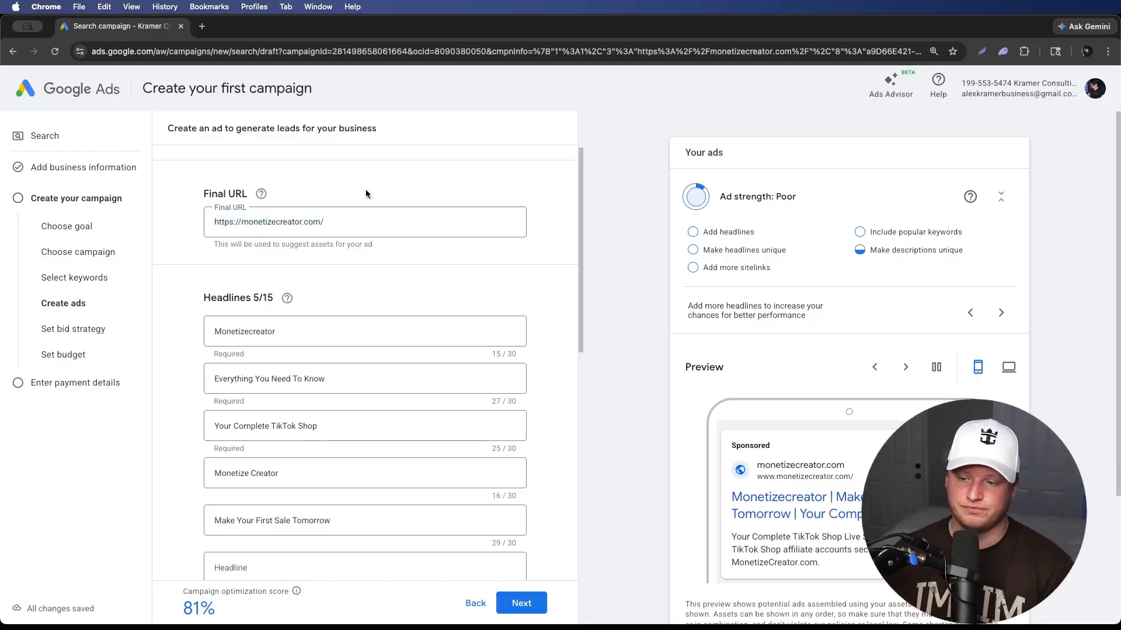
# - Review the suggested ad headlines and compare the desktop and mobile ad previews
pyautogui.scroll(-3, 400, 298)
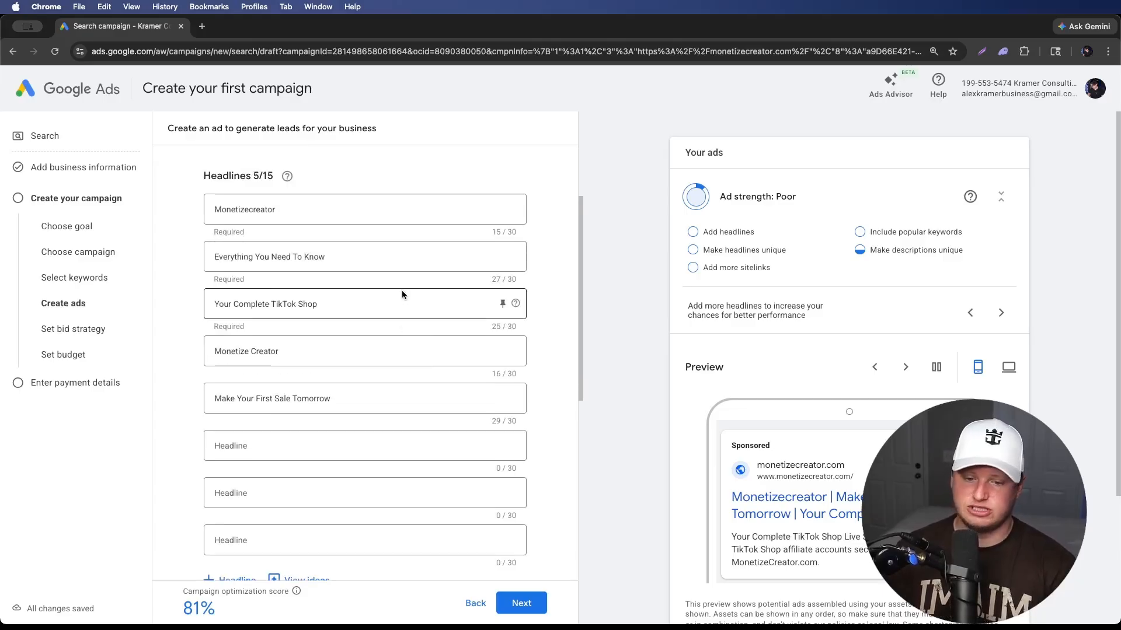
pyautogui.scroll(-1, 745, 394)
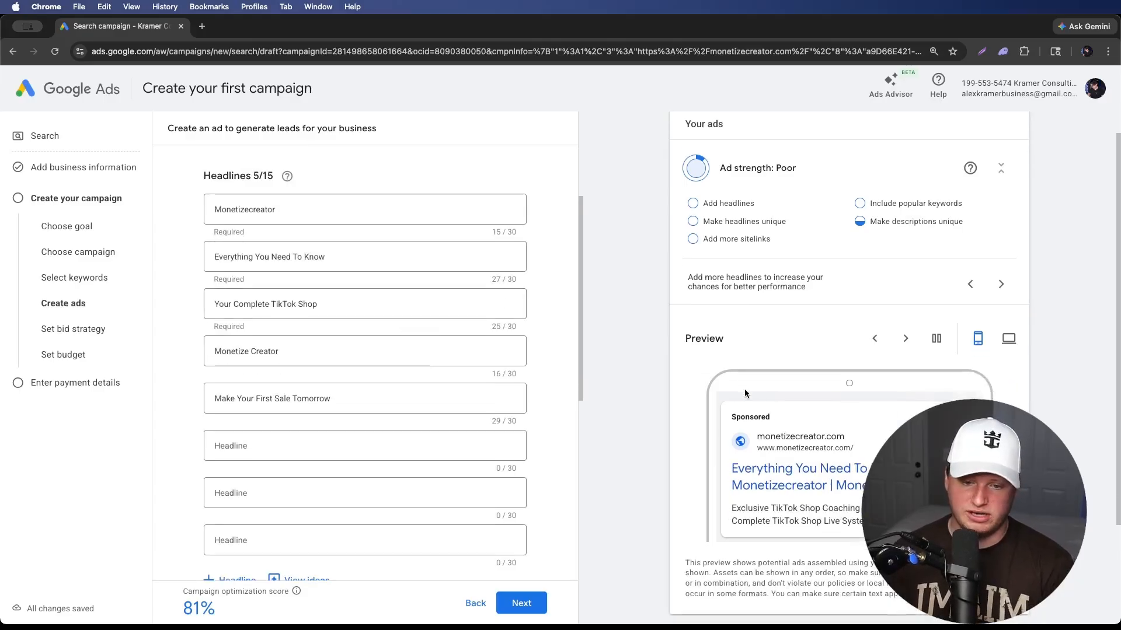
pyautogui.scroll(-3, 747, 380)
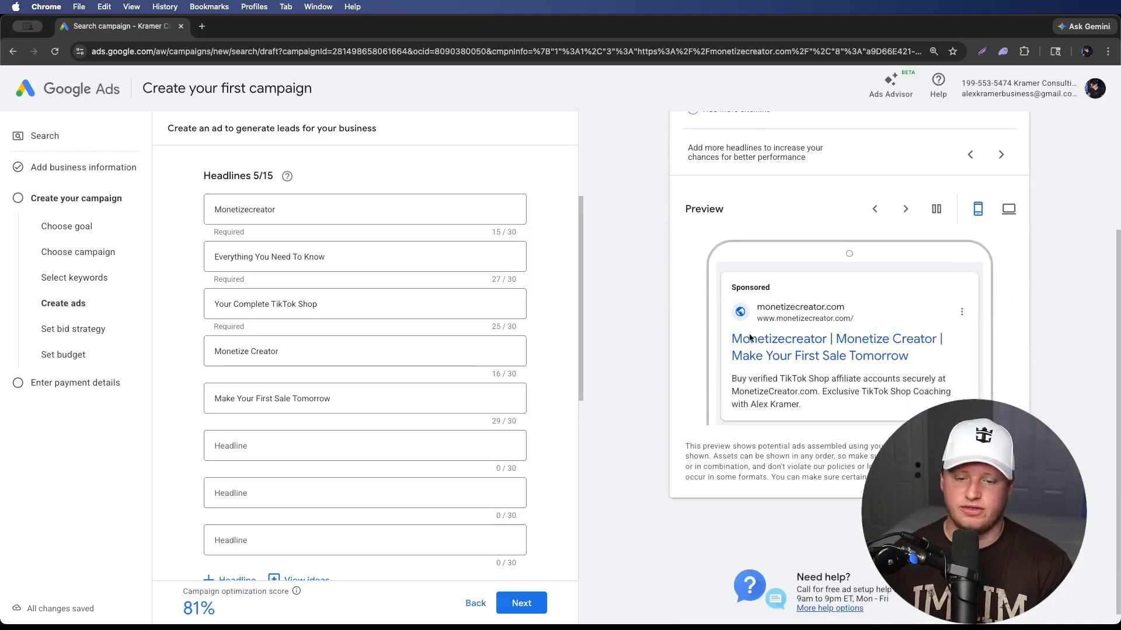
pyautogui.click(1009, 209)
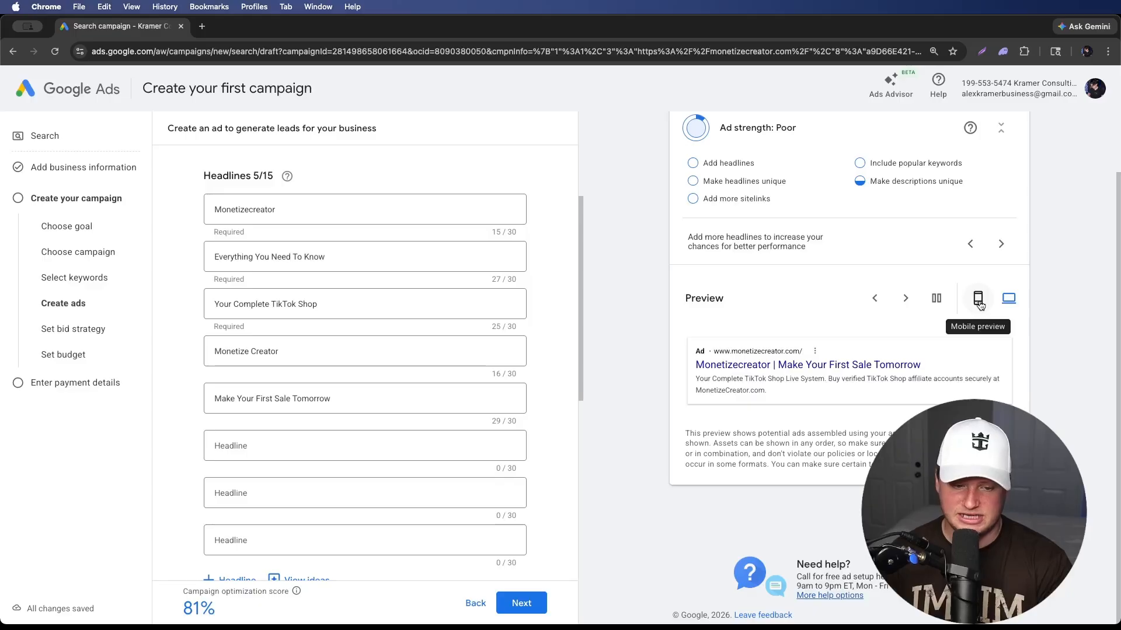
pyautogui.click(979, 299)
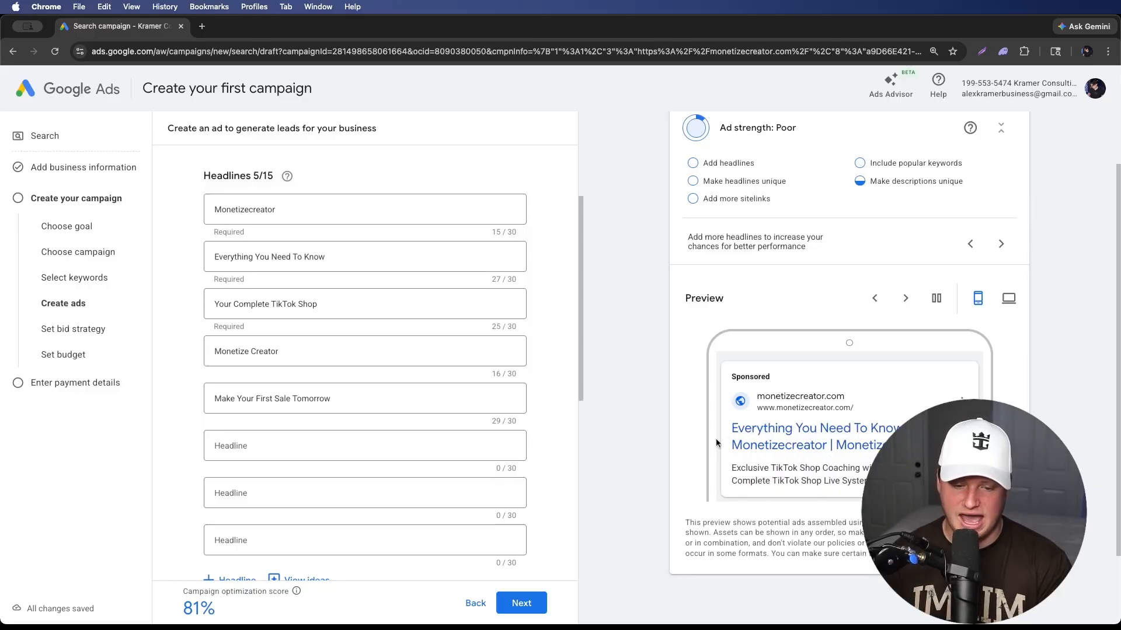
# - Replace the first headline with "HVAC Services In Panama City Beach"
pyautogui.doubleClick(301, 209)
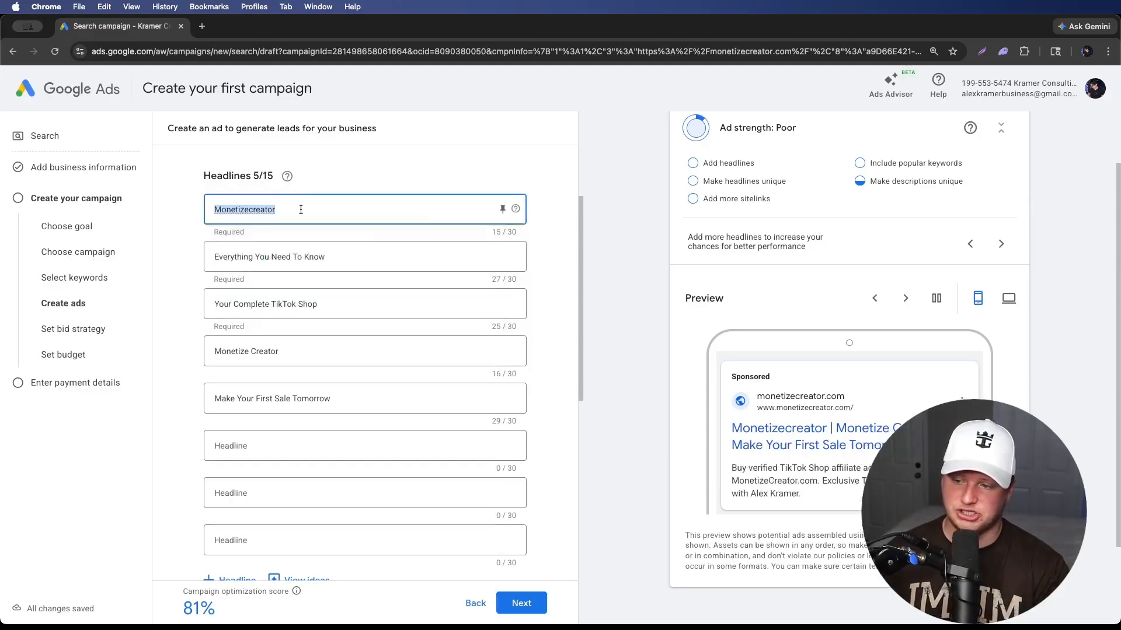
pyautogui.press('BackSpace')
pyautogui.click(321, 177)
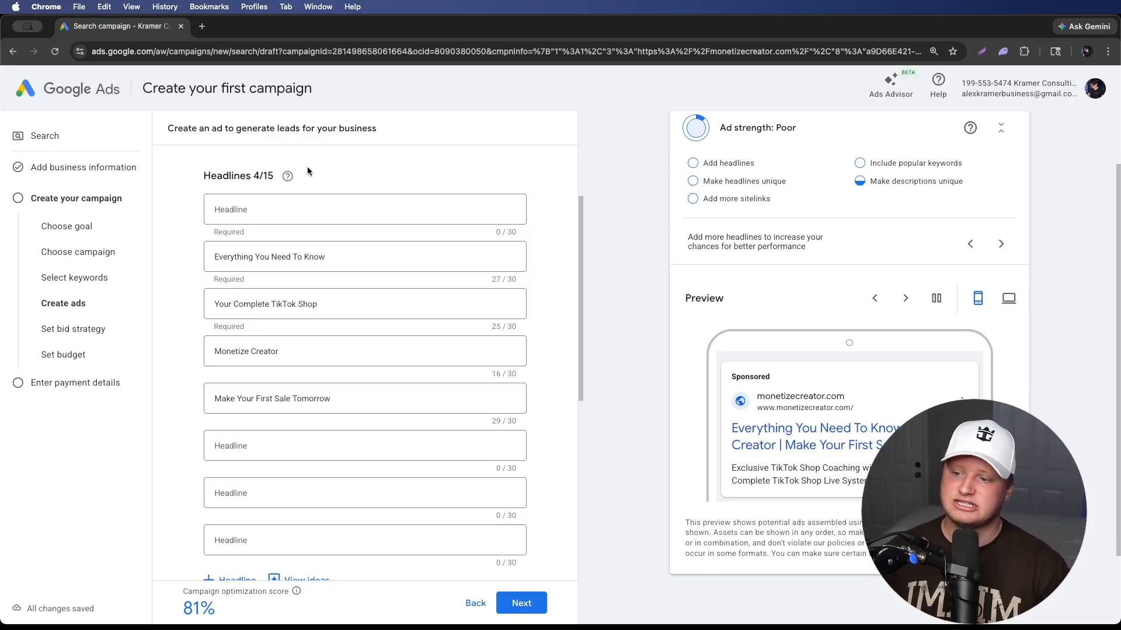
pyautogui.click(307, 210)
pyautogui.write('HVAC Servies')
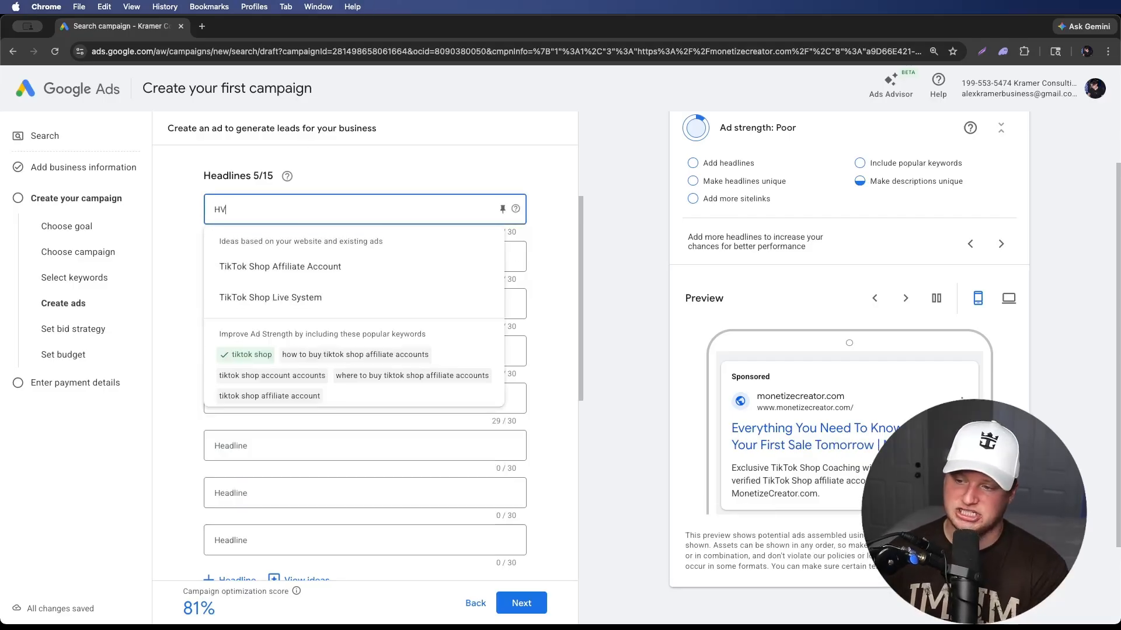
pyautogui.press('BackSpace')
pyautogui.press('BackSpace')
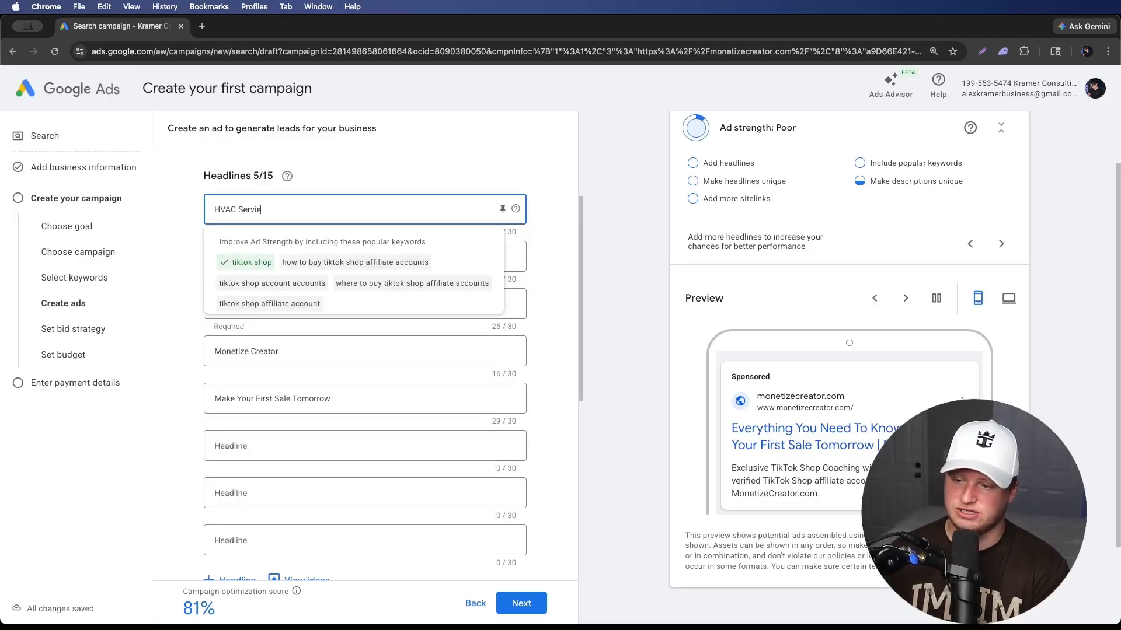
pyautogui.write('ces In Panama')
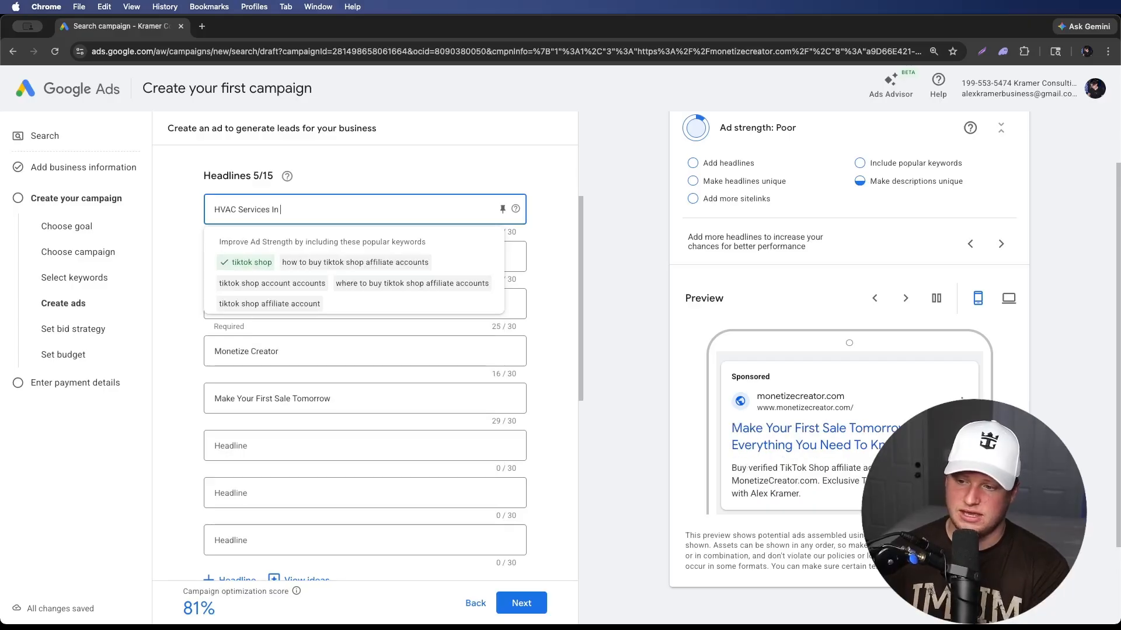
pyautogui.press('BackSpace')
pyautogui.press('BackSpace')
pyautogui.press('BackSpace')
pyautogui.write('ama City Beach')
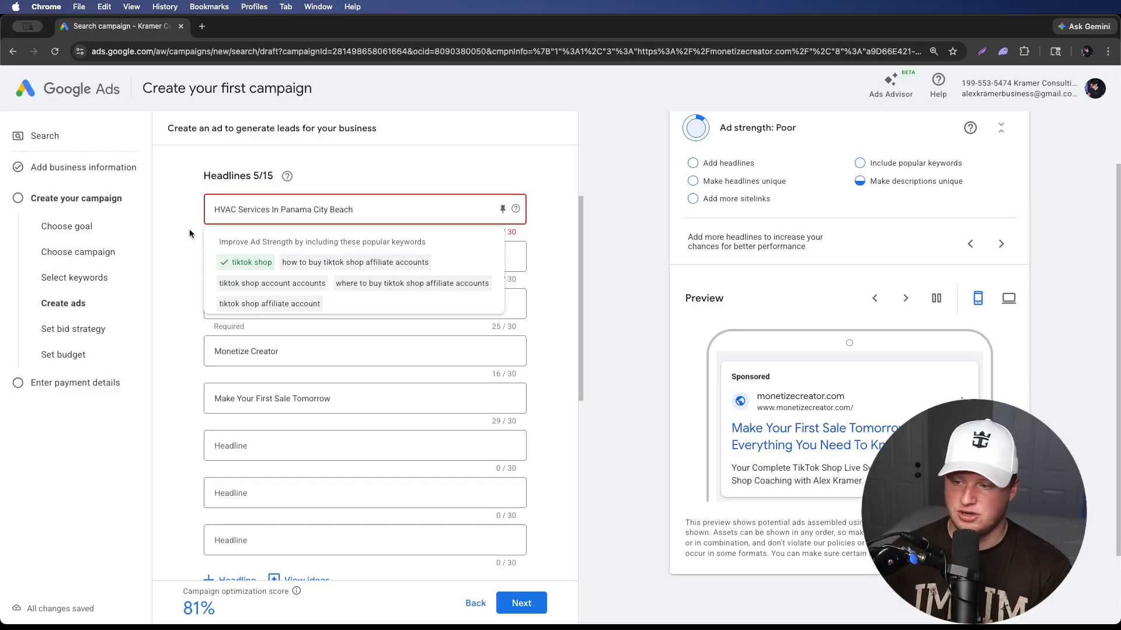
# - Try putting the word "Reliable" in front of the first headline and remove it again
pyautogui.click(215, 210)
pyautogui.click(216, 210)
pyautogui.write('Reliable')
pyautogui.press('BackSpace')
pyautogui.press('BackSpace')
pyautogui.press('BackSpace')
pyautogui.press('BackSpace')
pyautogui.press('BackSpace')
pyautogui.press('BackSpace')
pyautogui.press('BackSpace')
pyautogui.press('BackSpace')
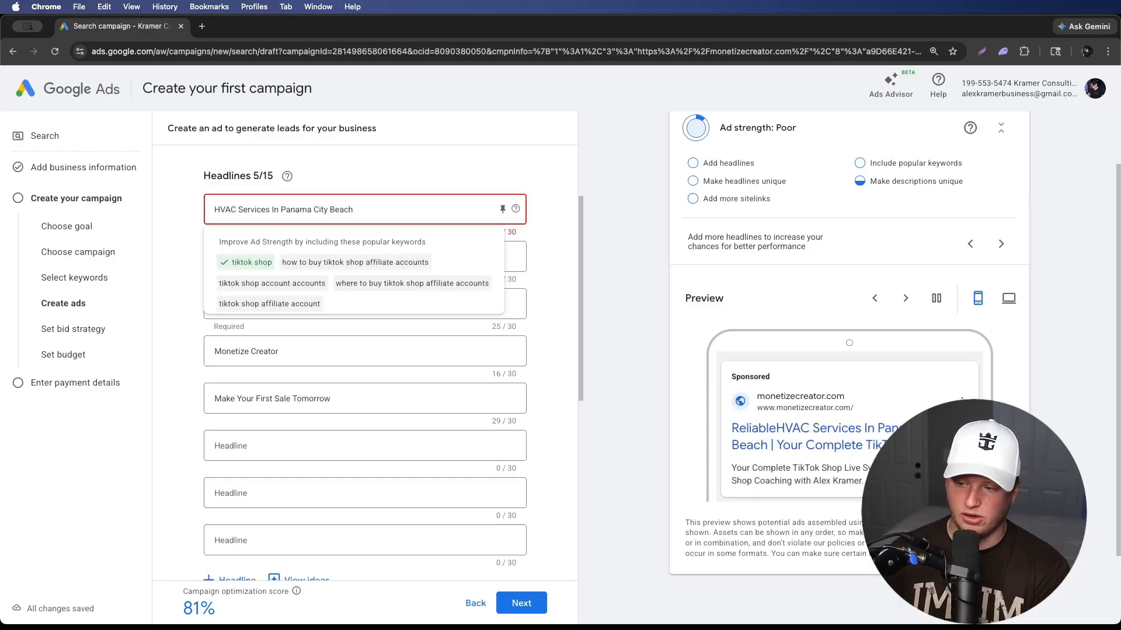
# - Shorten the first headline to "HVAC Services In Panama City"
pyautogui.click(369, 211)
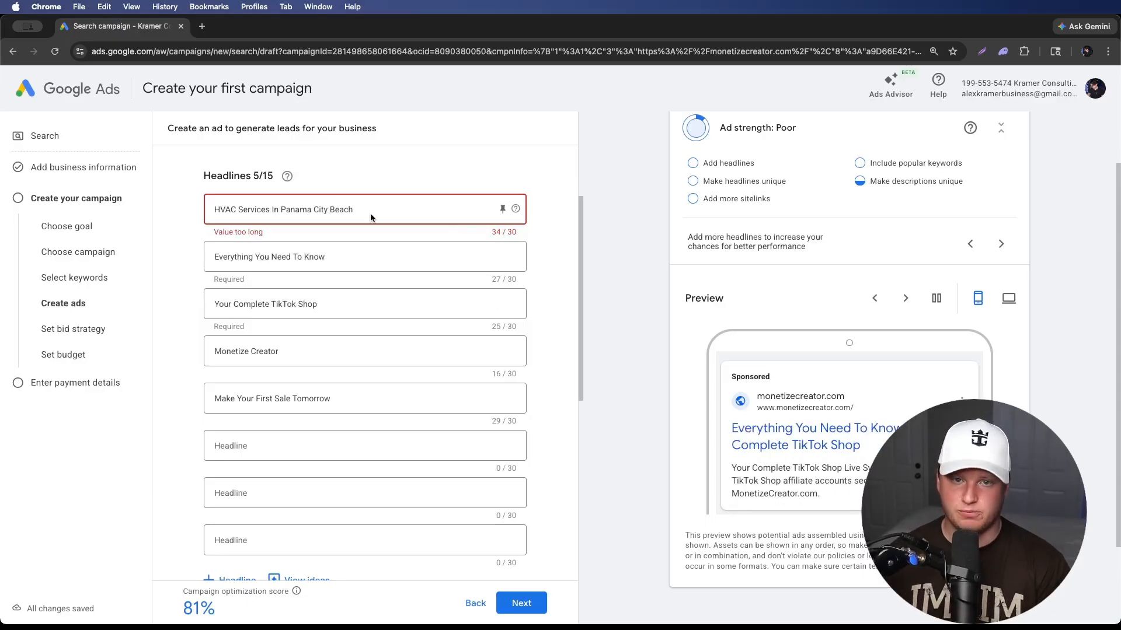
pyautogui.press('BackSpace')
pyautogui.press('BackSpace')
pyautogui.press('BackSpace')
pyautogui.press('BackSpace')
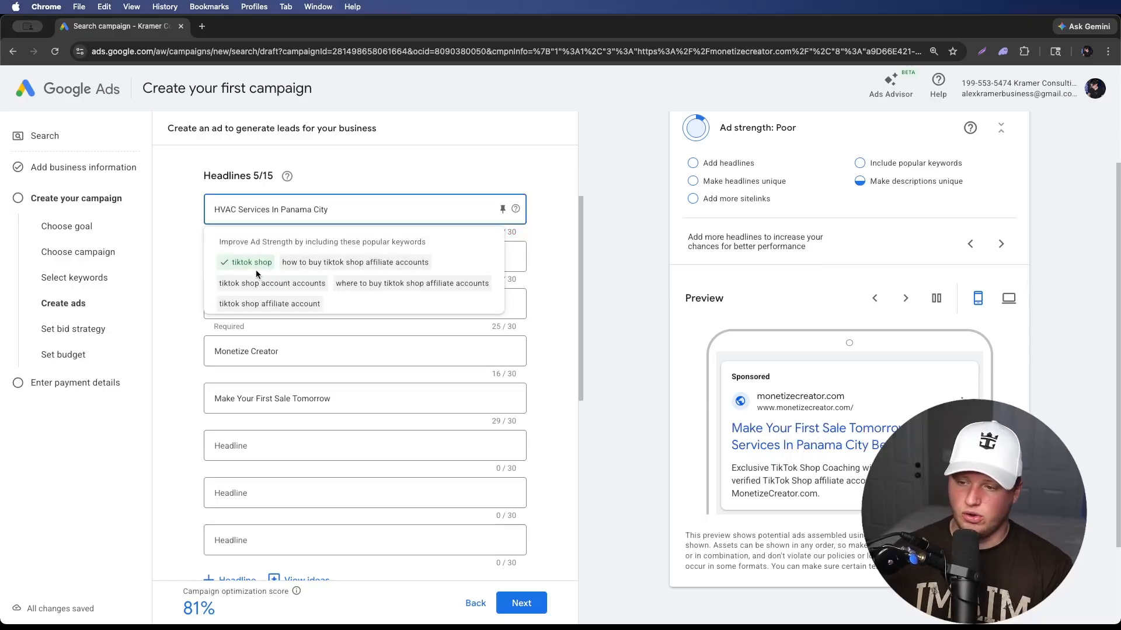
# - Review the popular keywords suggested for improving Ad Strength, the remaining headline fields and the ad preview
pyautogui.tripleClick(222, 242)
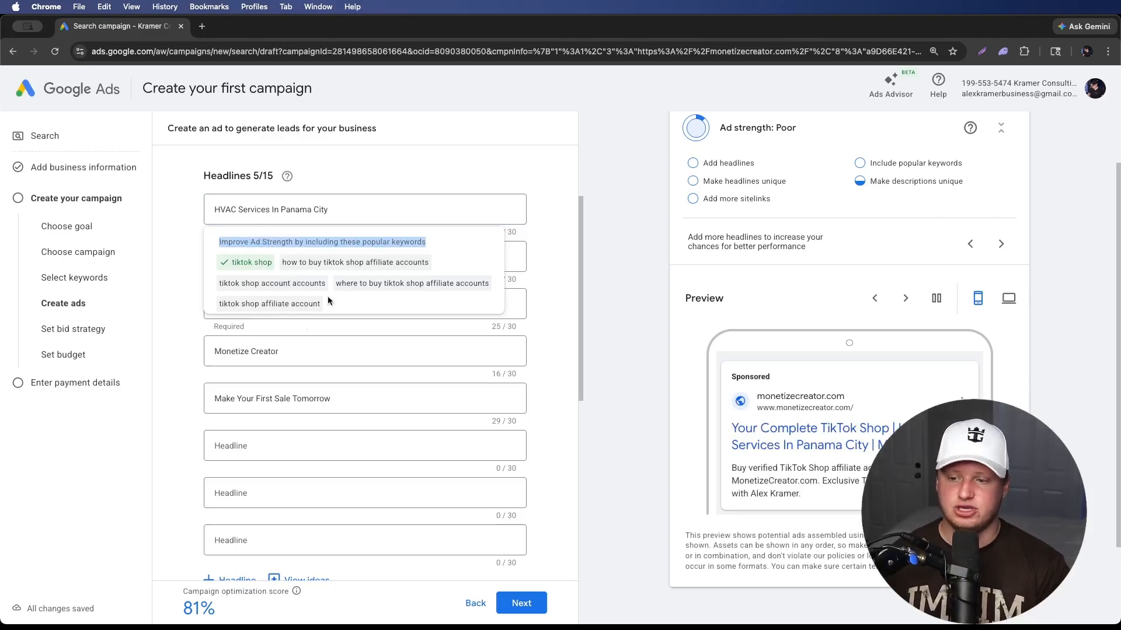
pyautogui.moveTo(392, 261)
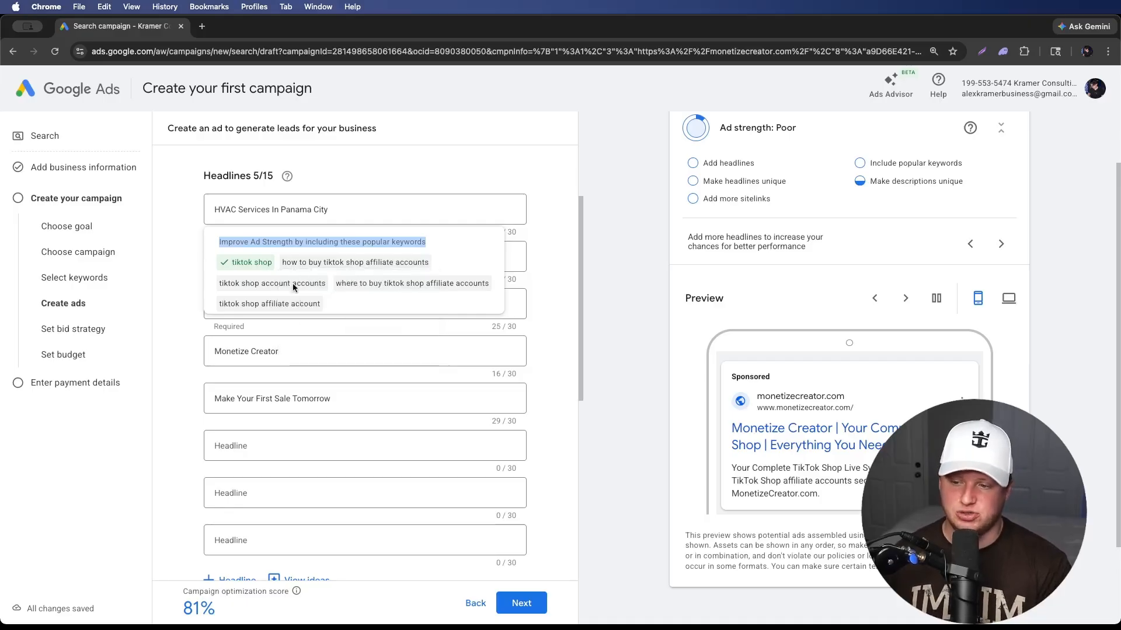
pyautogui.scroll(-3, 245, 409)
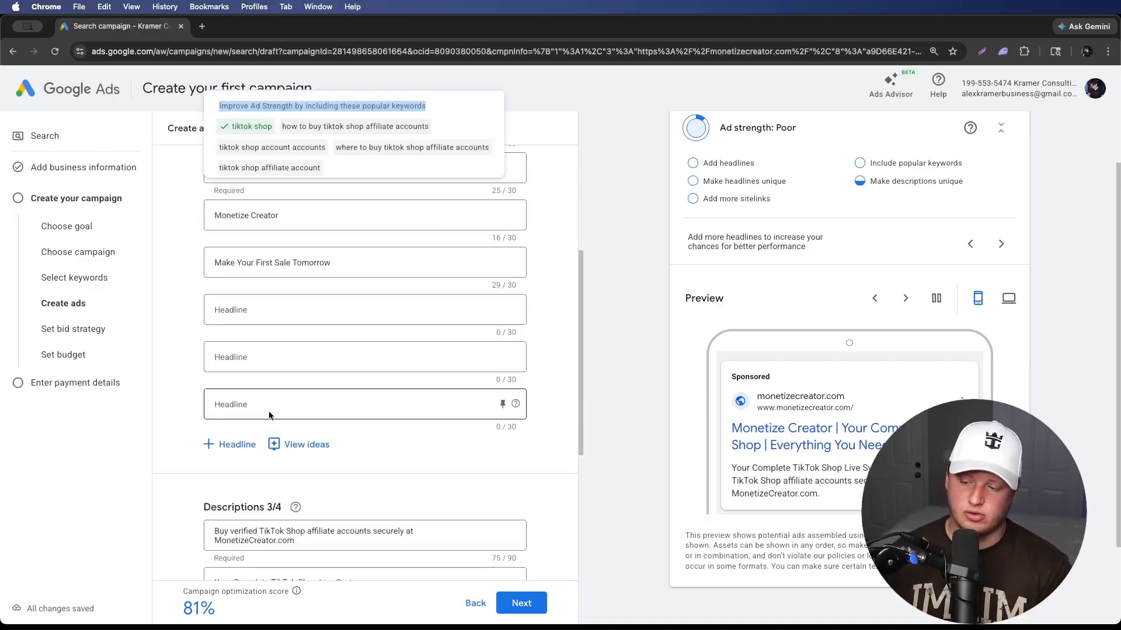
pyautogui.scroll(6, 312, 420)
pyautogui.scroll(-1, 556, 354)
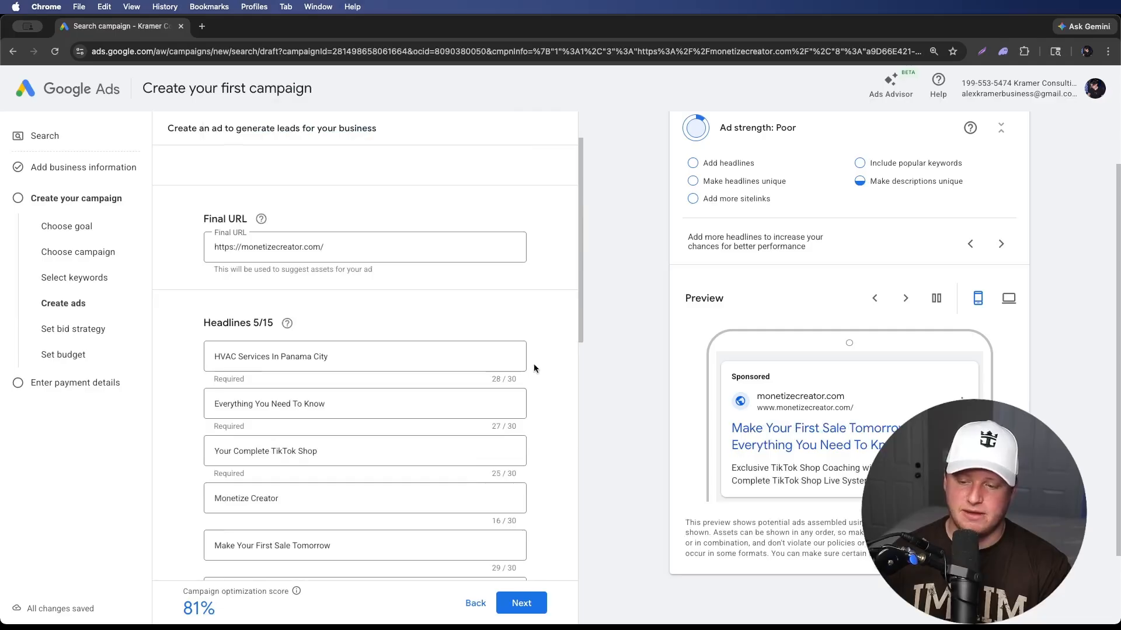
pyautogui.scroll(-1, 671, 362)
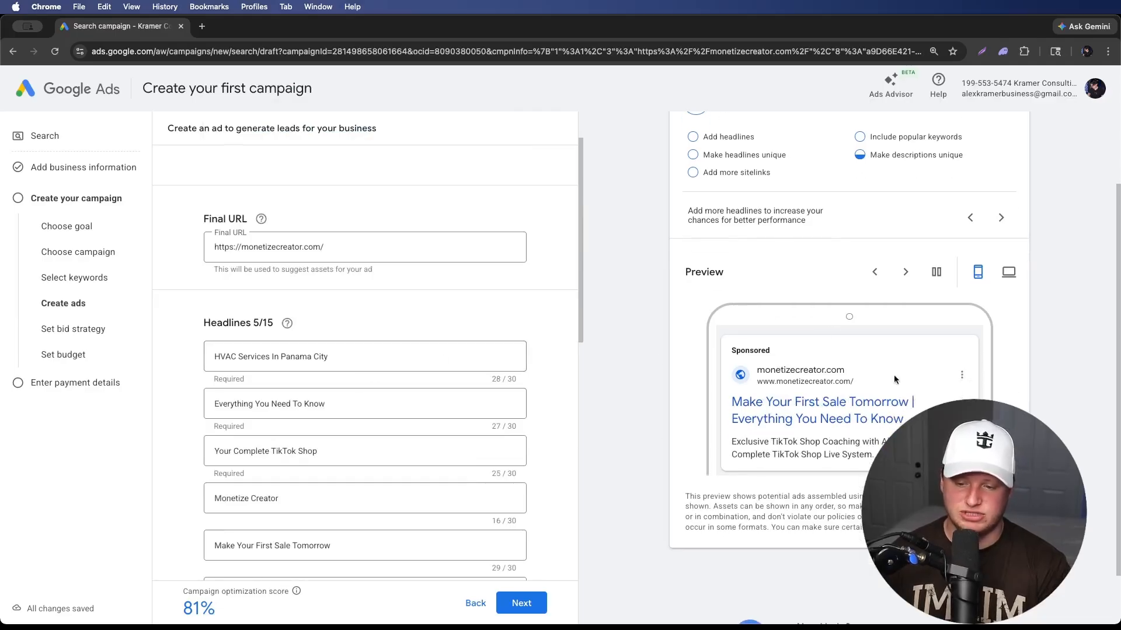
pyautogui.scroll(-1, 798, 408)
pyautogui.scroll(-1, 428, 379)
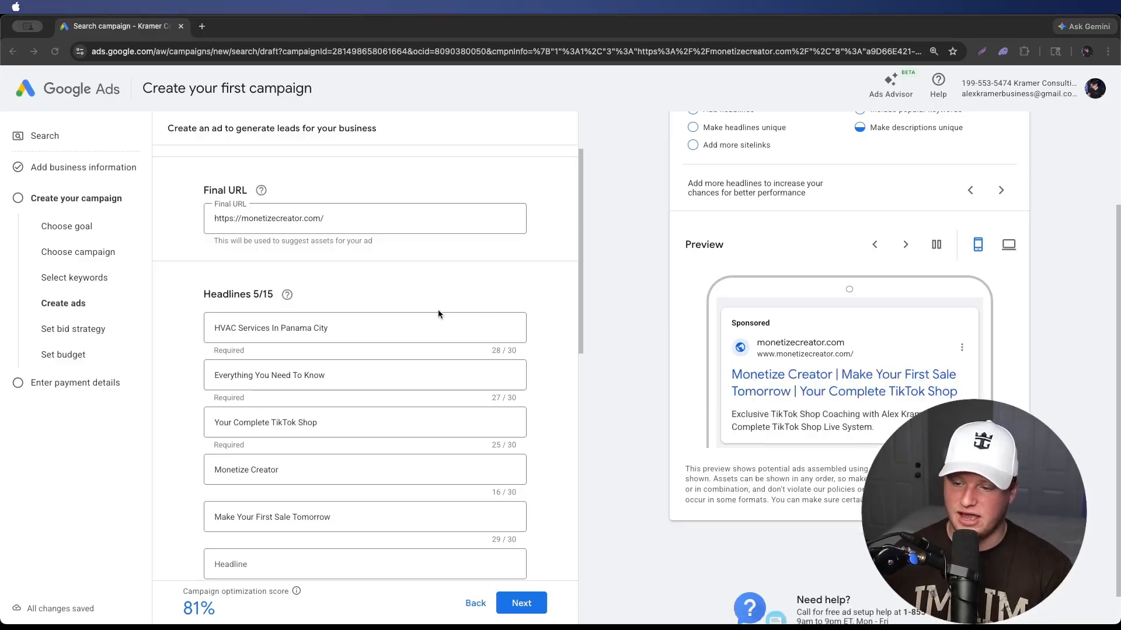
# - Replace the first headline with "TikTok Shop Affiliate Accounts for Sale"
pyautogui.click(366, 324)
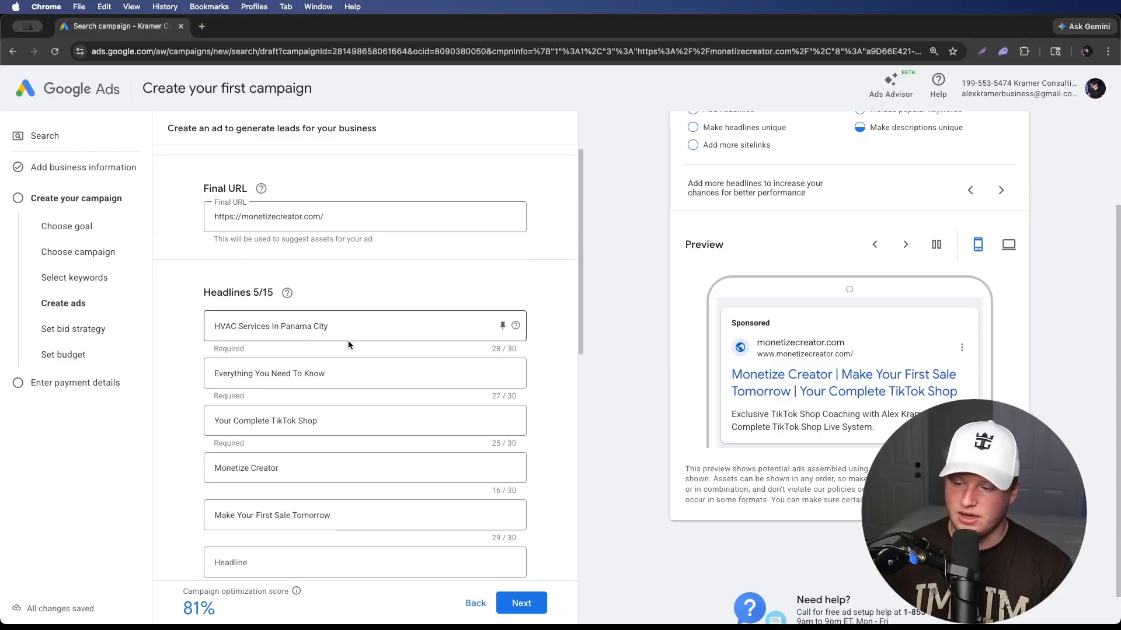
pyautogui.press('super+a')
pyautogui.press('BackSpace')
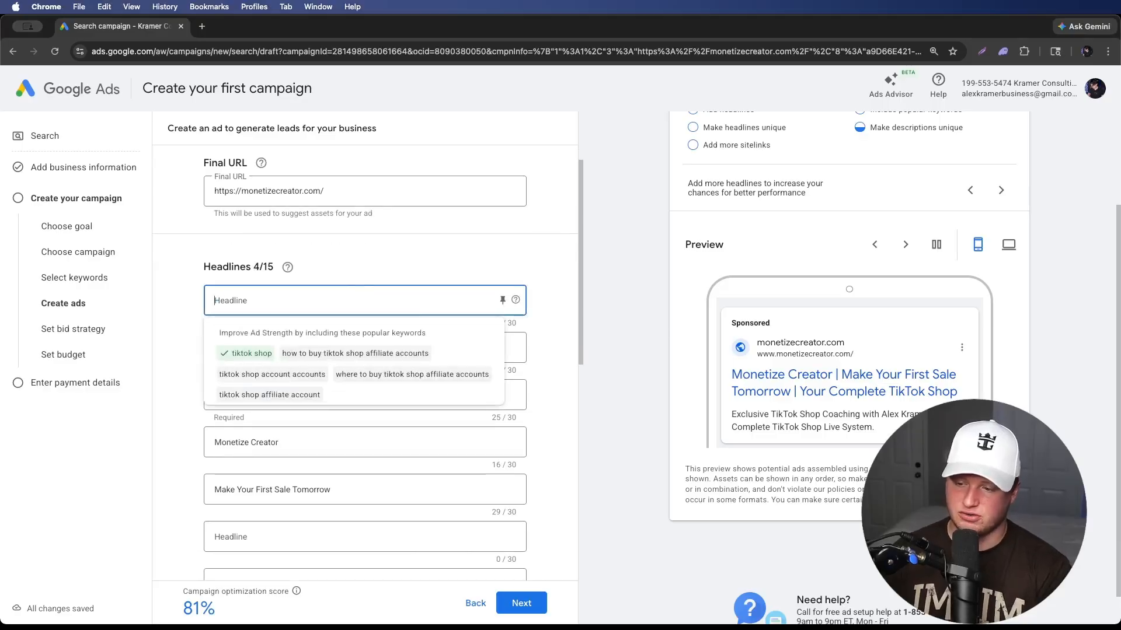
pyautogui.write('How')
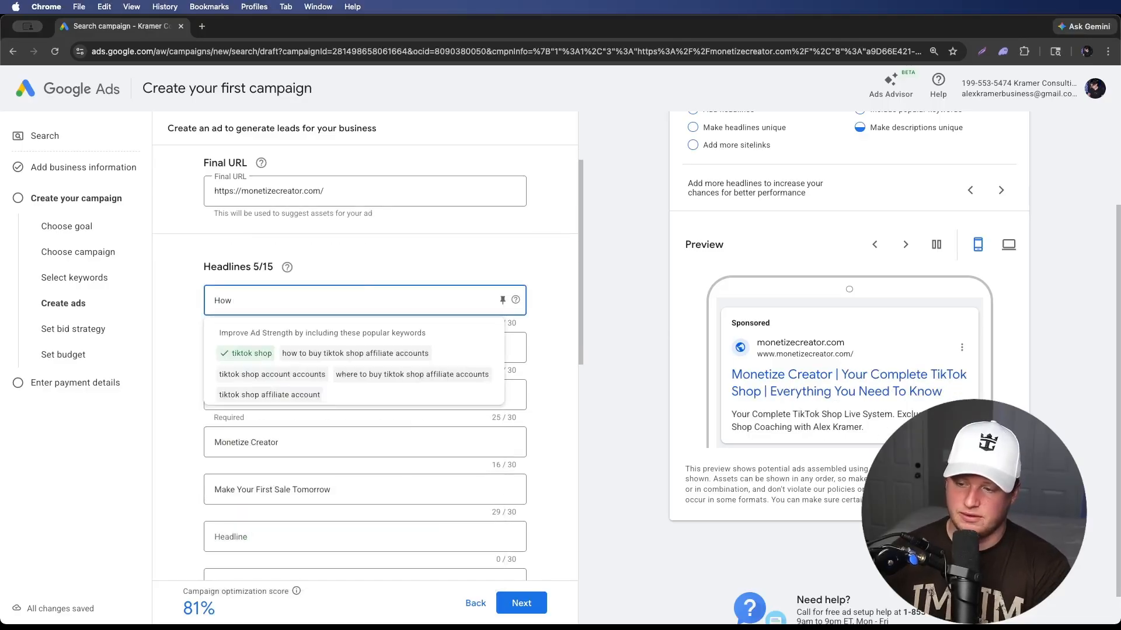
pyautogui.press('BackSpace')
pyautogui.press('BackSpace')
pyautogui.press('BackSpace')
pyautogui.write('TikTok')
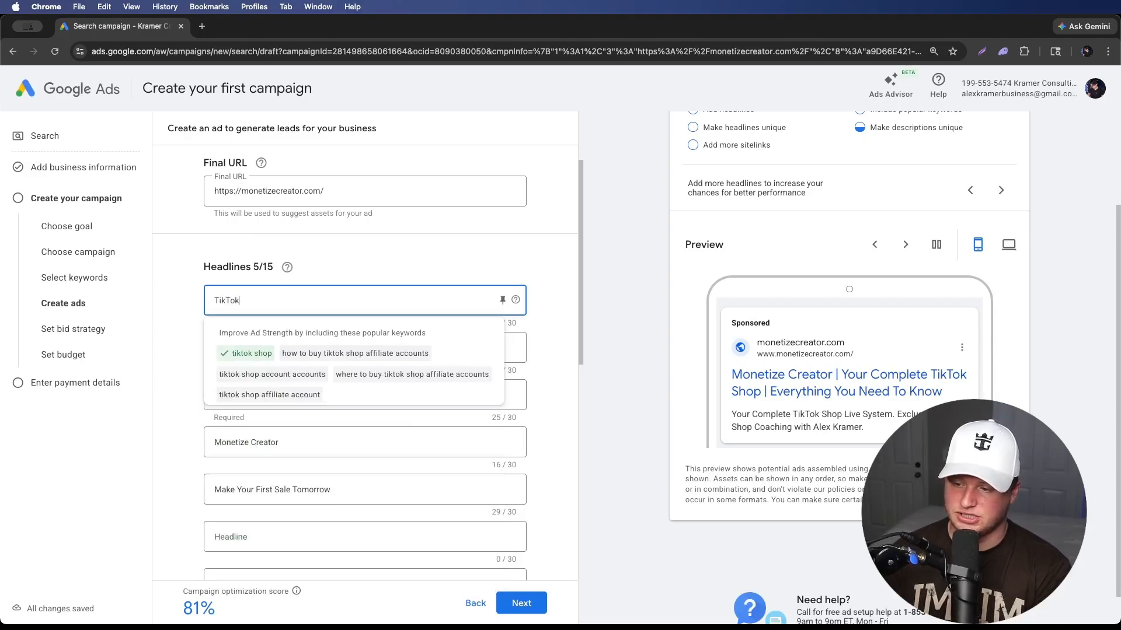
pyautogui.write(' Shop Affiliate Accounts for Sale')
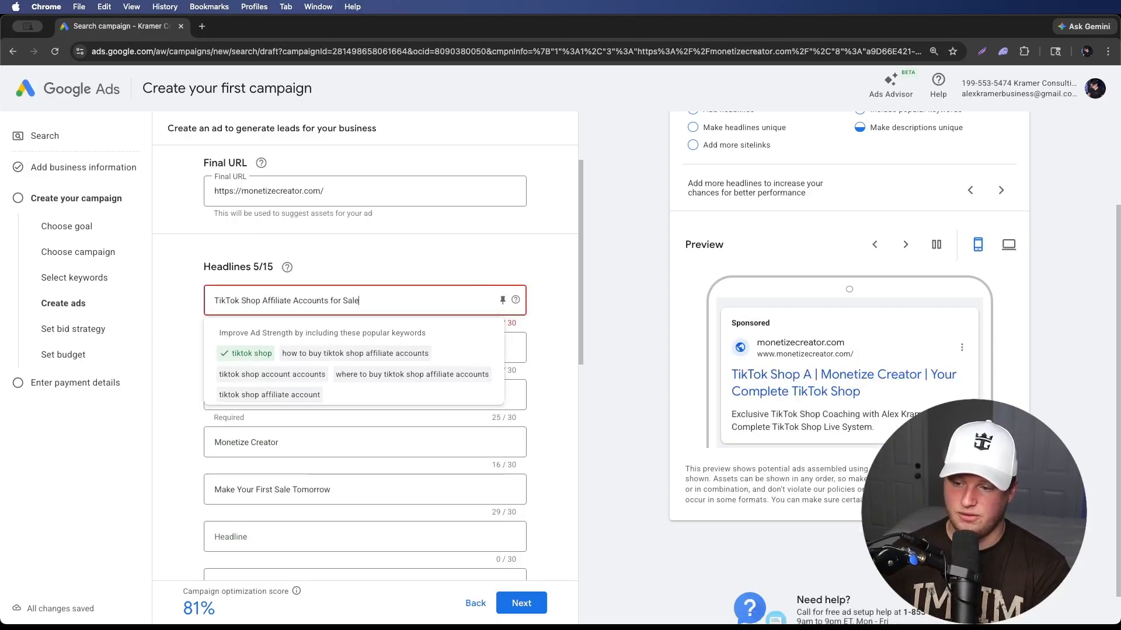
# - Shorten the first headline to "TikTok Shop Accounts for Sale" to fit the 30-character limit
pyautogui.doubleClick(314, 300)
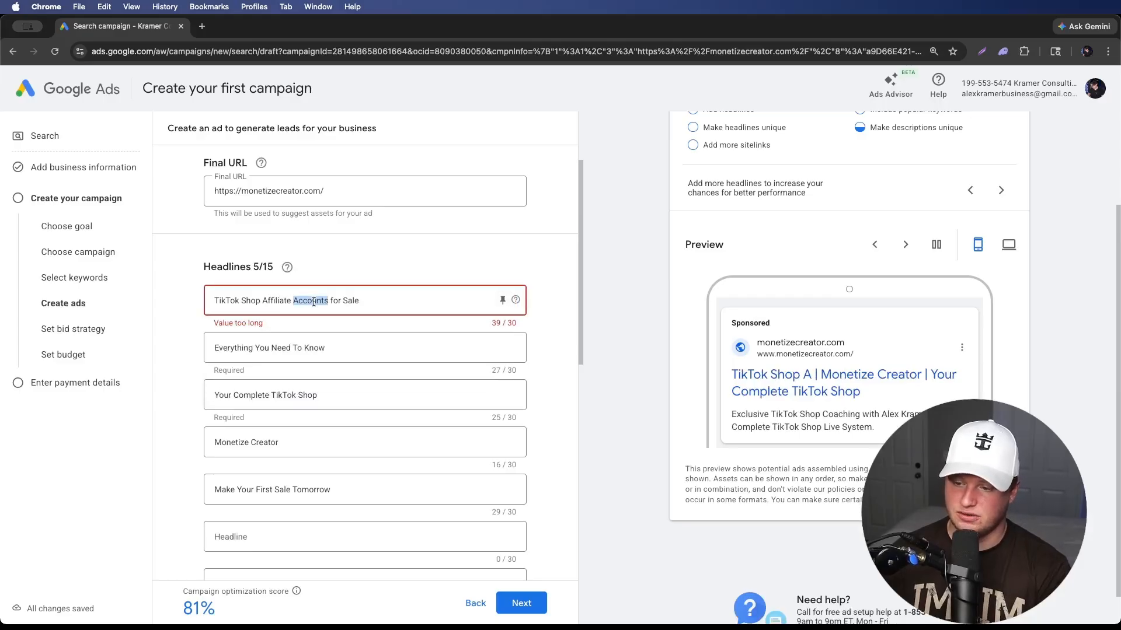
pyautogui.press('BackSpace')
pyautogui.press('BackSpace')
pyautogui.press('BackSpace')
pyautogui.press('BackSpace')
pyautogui.press('BackSpace')
pyautogui.press('BackSpace')
pyautogui.press('BackSpace')
pyautogui.press('BackSpace')
pyautogui.press('BackSpace')
pyautogui.press('BackSpace')
pyautogui.press('BackSpace')
pyautogui.write('Acco')
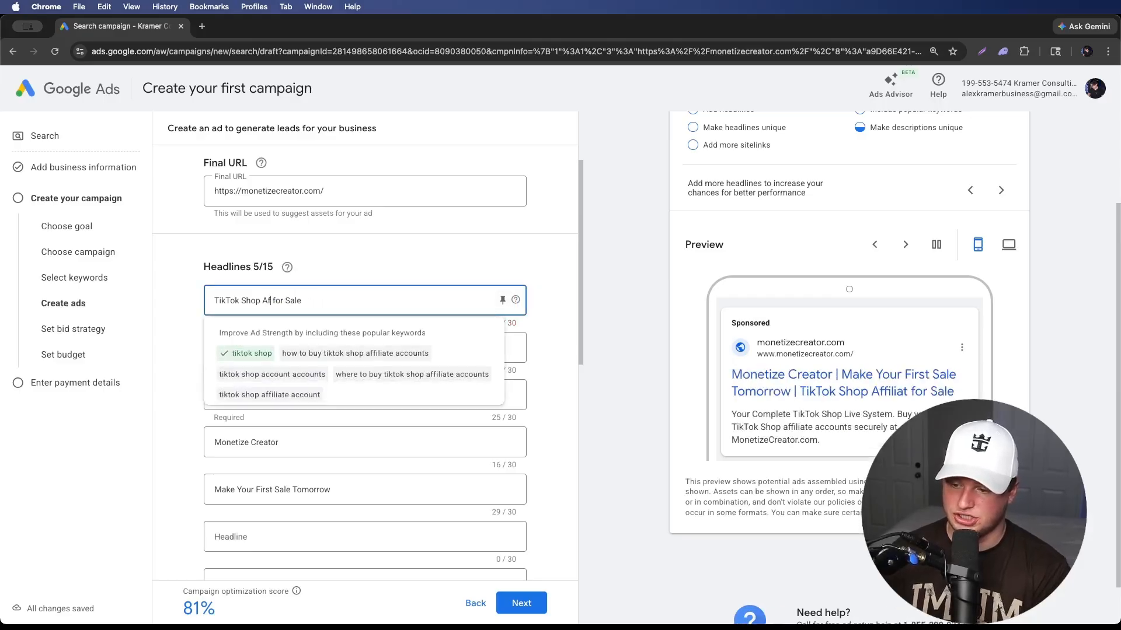
pyautogui.write('unts')
pyautogui.click(358, 320)
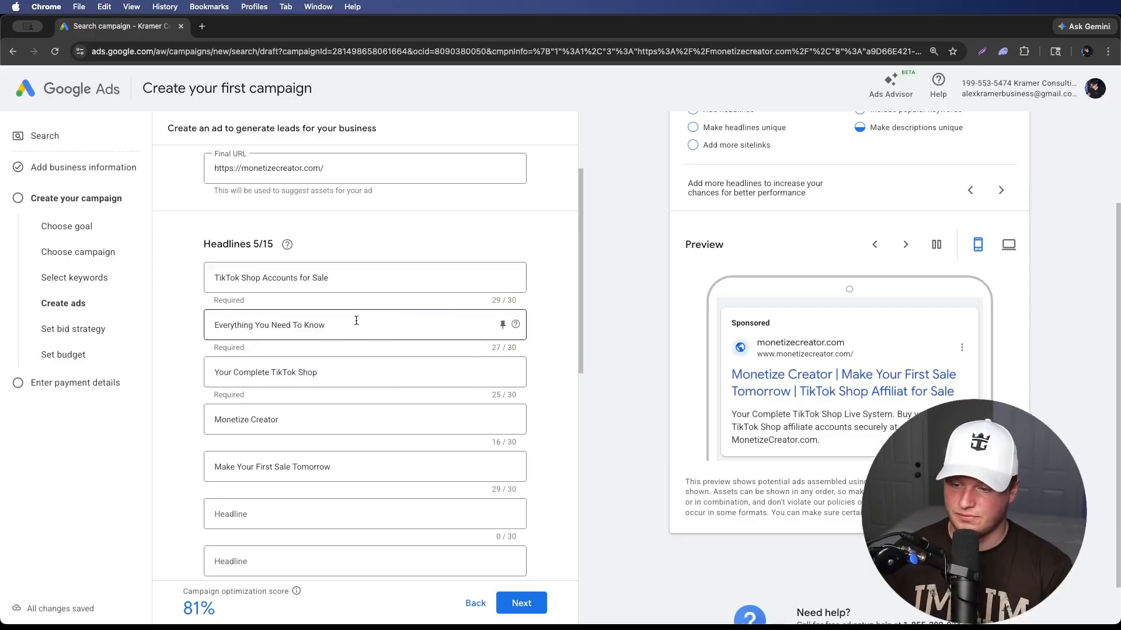
# - Replace the second headline with "Instantly Delivered"
pyautogui.doubleClick(350, 326)
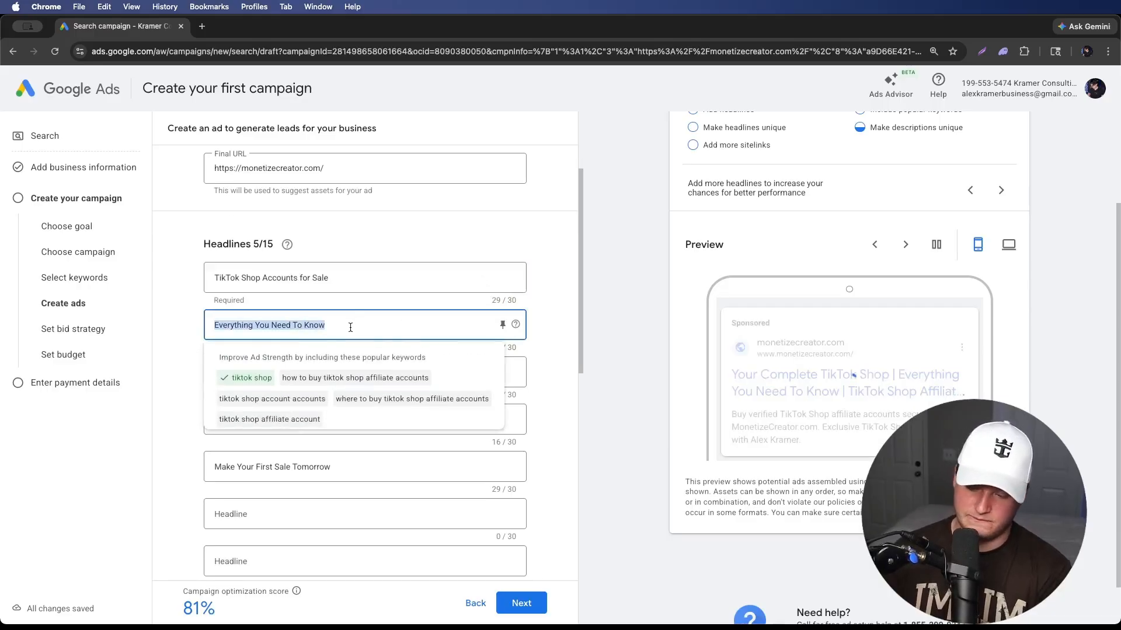
pyautogui.write('Instantly Delivered')
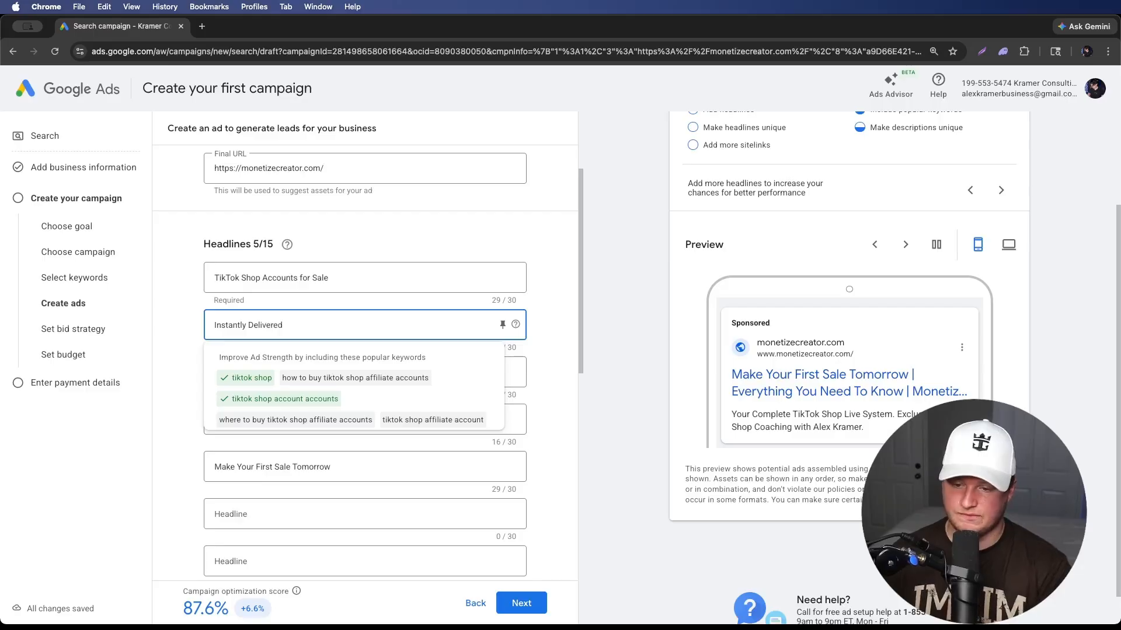
pyautogui.scroll(-1, 268, 318)
pyautogui.click(194, 334)
# - Replace the third headline with "Start Monetizing Right Away"
pyautogui.tripleClick(252, 343)
pyautogui.write('Start M')
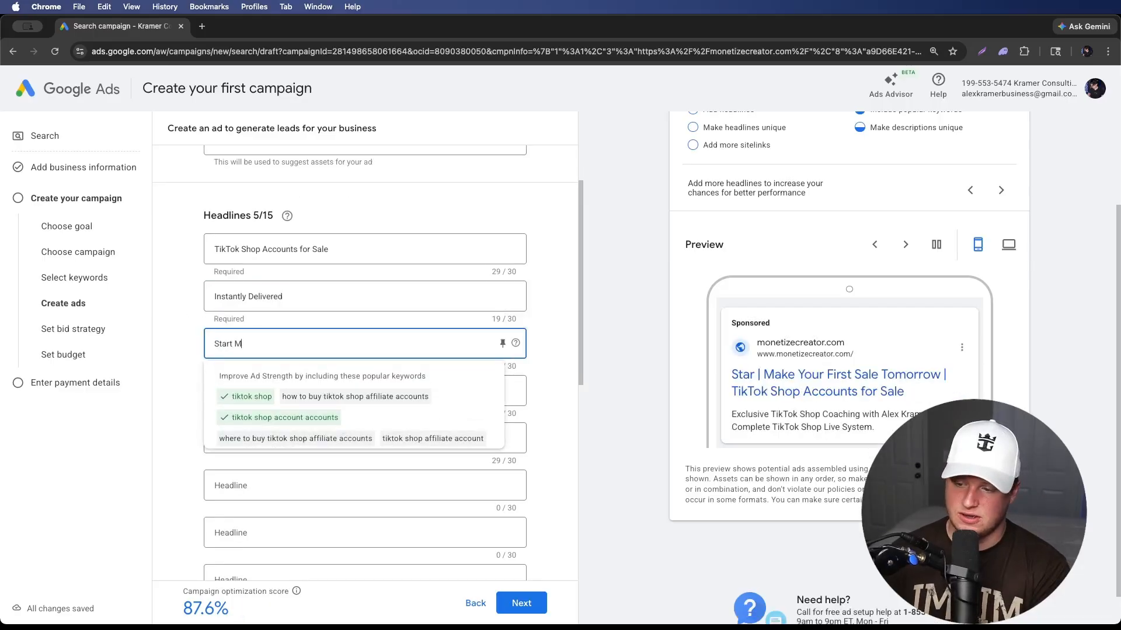
pyautogui.write('onetizing Right Away')
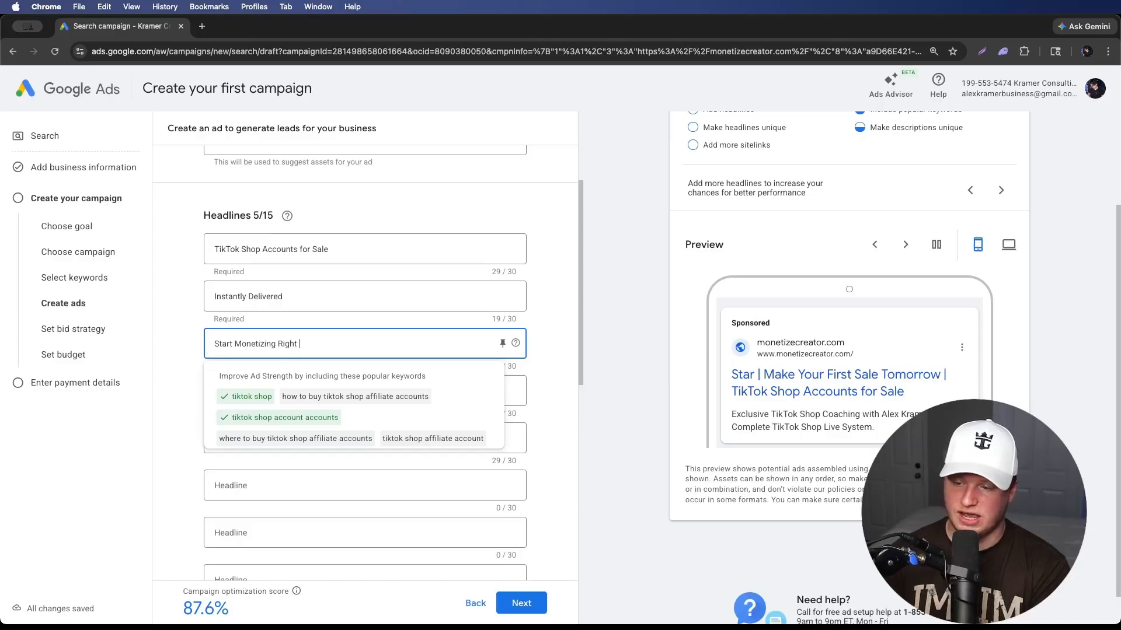
pyautogui.click(194, 355)
# - Replace the fourth headline with "Verified & Approved"
pyautogui.scroll(-1, 233, 360)
pyautogui.tripleClick(294, 367)
pyautogui.click(294, 368)
pyautogui.press('BackSpace')
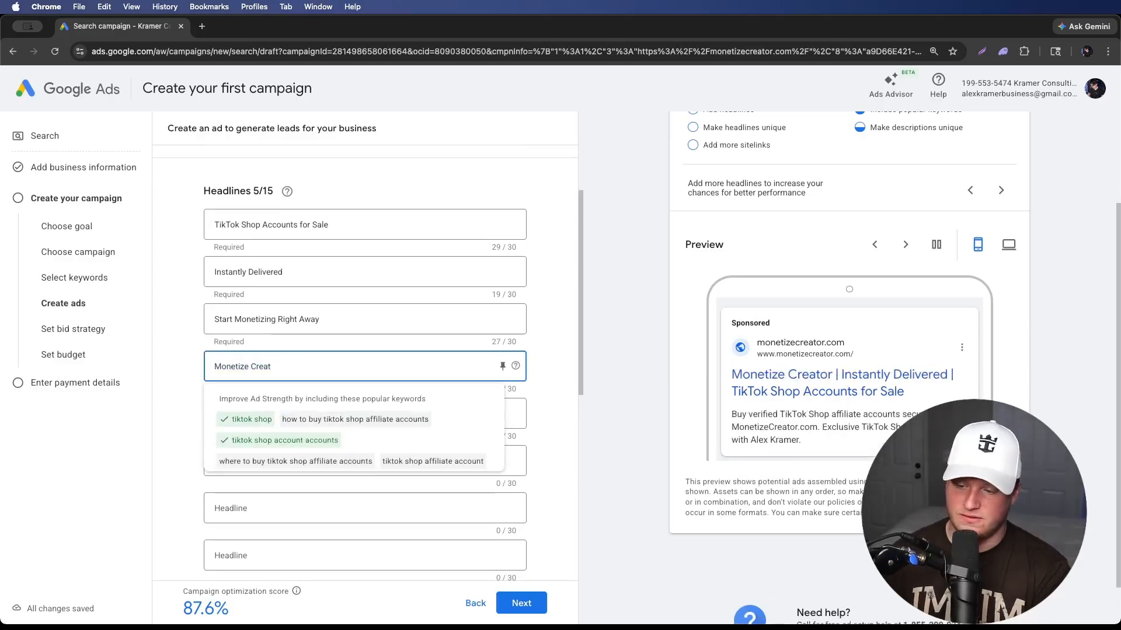
pyautogui.press('BackSpace')
pyautogui.press('BackSpace')
pyautogui.press('BackSpace')
pyautogui.press('BackSpace')
pyautogui.press('BackSpace')
pyautogui.press('BackSpace')
pyautogui.press('BackSpace')
pyautogui.press('BackSpace')
pyautogui.press('BackSpace')
pyautogui.press('BackSpace')
pyautogui.press('BackSpace')
pyautogui.press('BackSpace')
pyautogui.press('BackSpace')
pyautogui.press('BackSpace')
pyautogui.press('BackSpace')
pyautogui.write('Verified ')
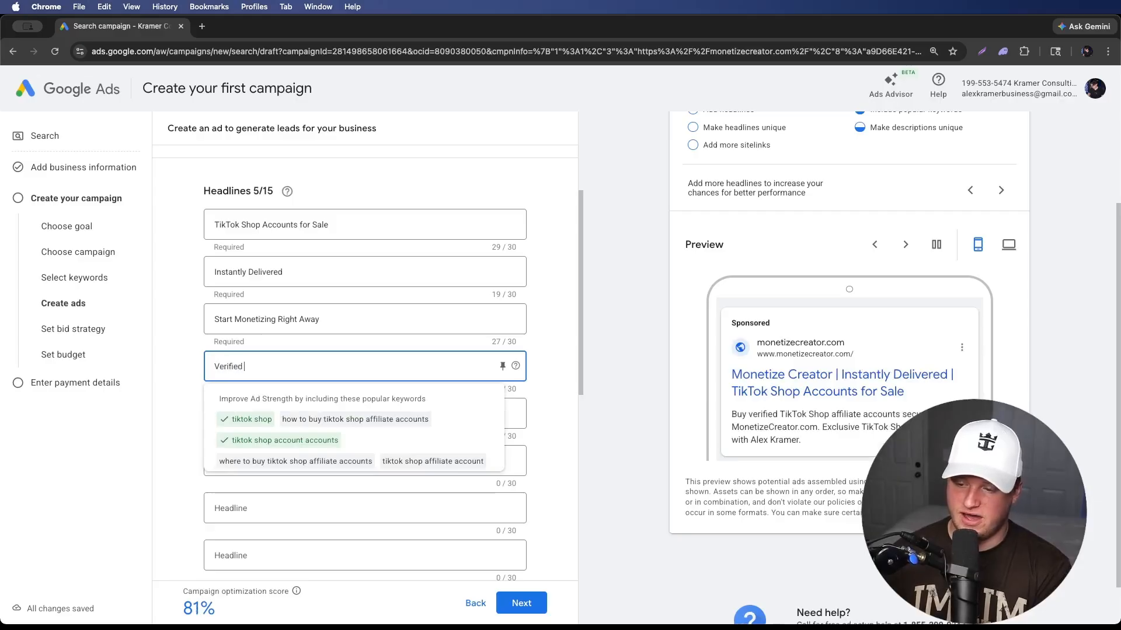
pyautogui.write('& Approve')
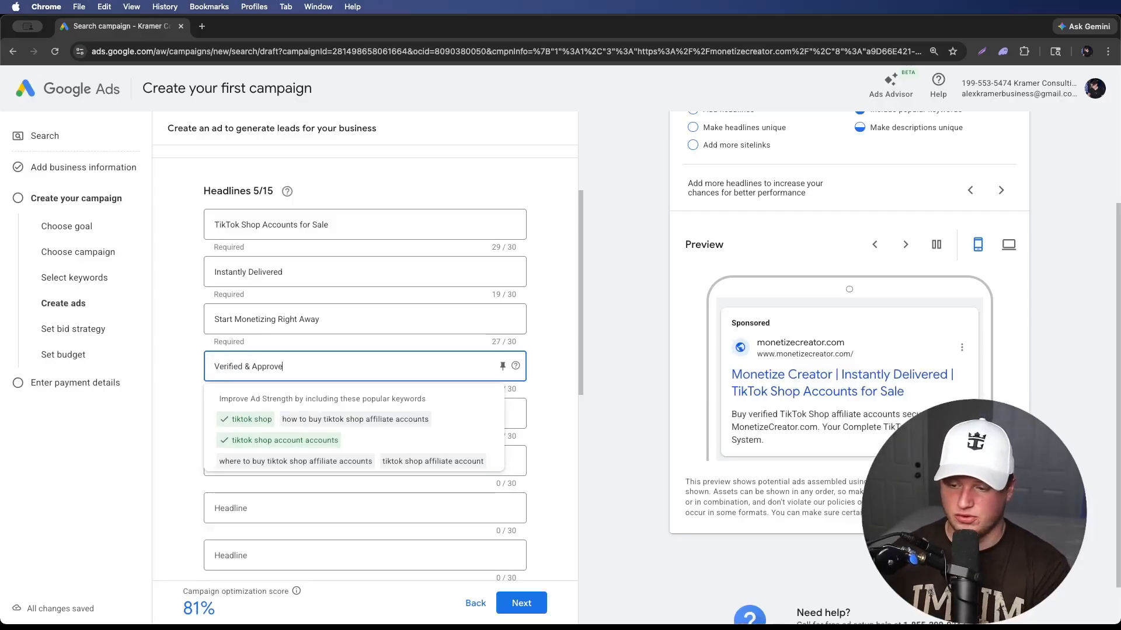
pyautogui.write('d')
# - Clear the fifth headline, "Make Your First Sale Tomorrow", leaving its field empty
pyautogui.click(377, 413)
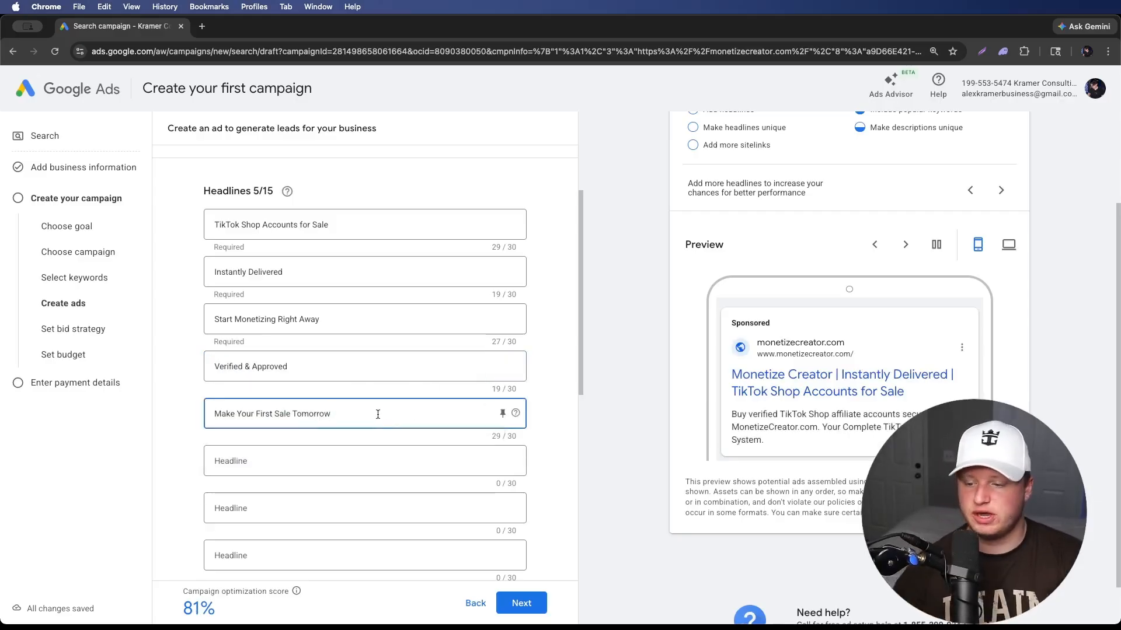
pyautogui.doubleClick(378, 414)
pyautogui.press('BackSpace')
pyautogui.press('BackSpace')
pyautogui.press('BackSpace')
pyautogui.press('BackSpace')
pyautogui.press('super+a')
pyautogui.press('BackSpace')
pyautogui.click(537, 409)
# - Review the ad's headlines and the suggested ideas for the empty fifth headline
pyautogui.scroll(-2, 365, 400)
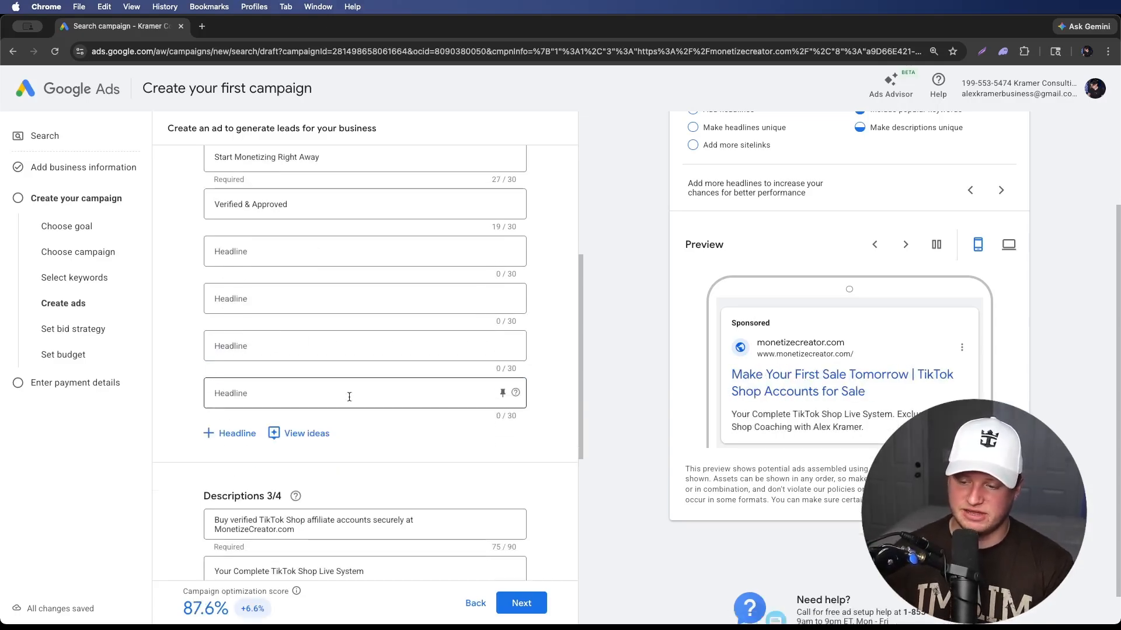
pyautogui.scroll(5, 323, 402)
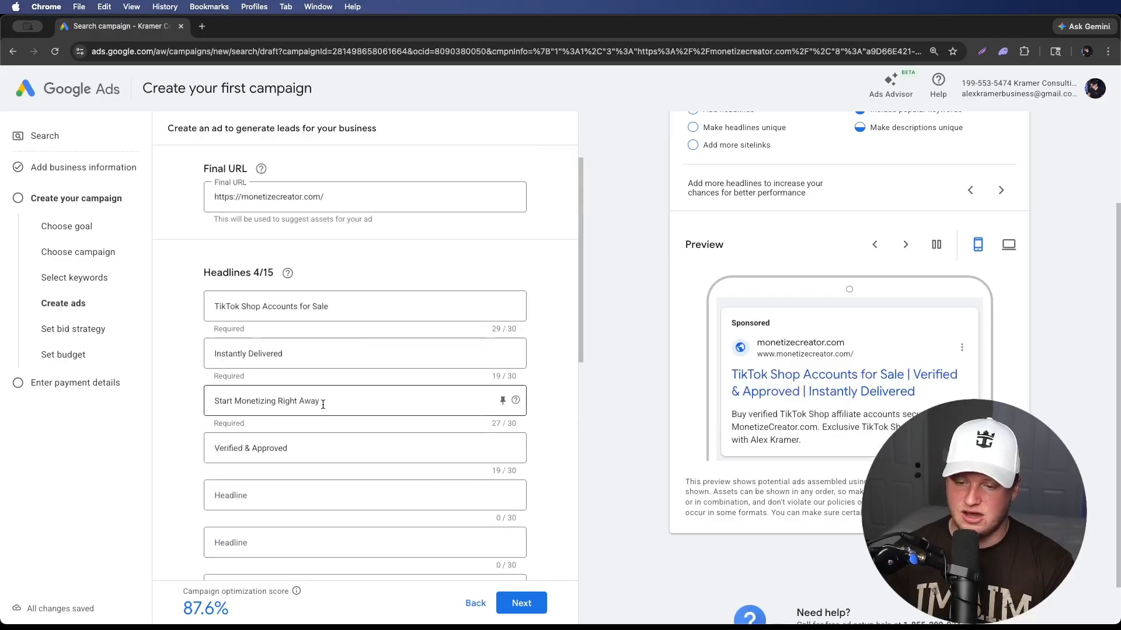
pyautogui.scroll(-3, 299, 349)
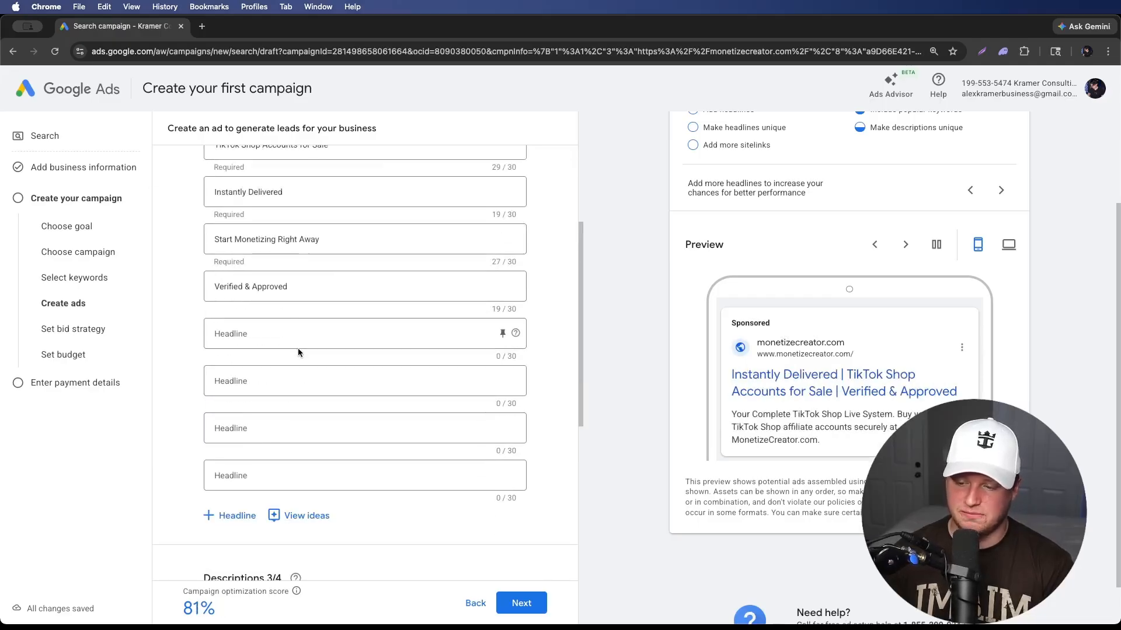
pyautogui.scroll(-1, 299, 349)
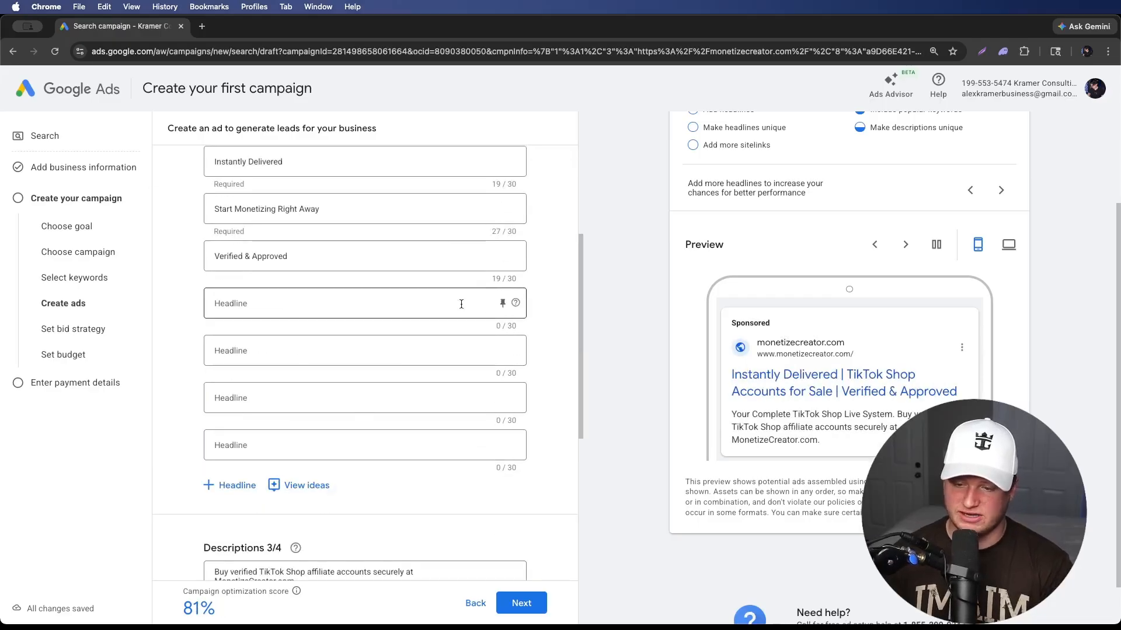
pyautogui.click(412, 299)
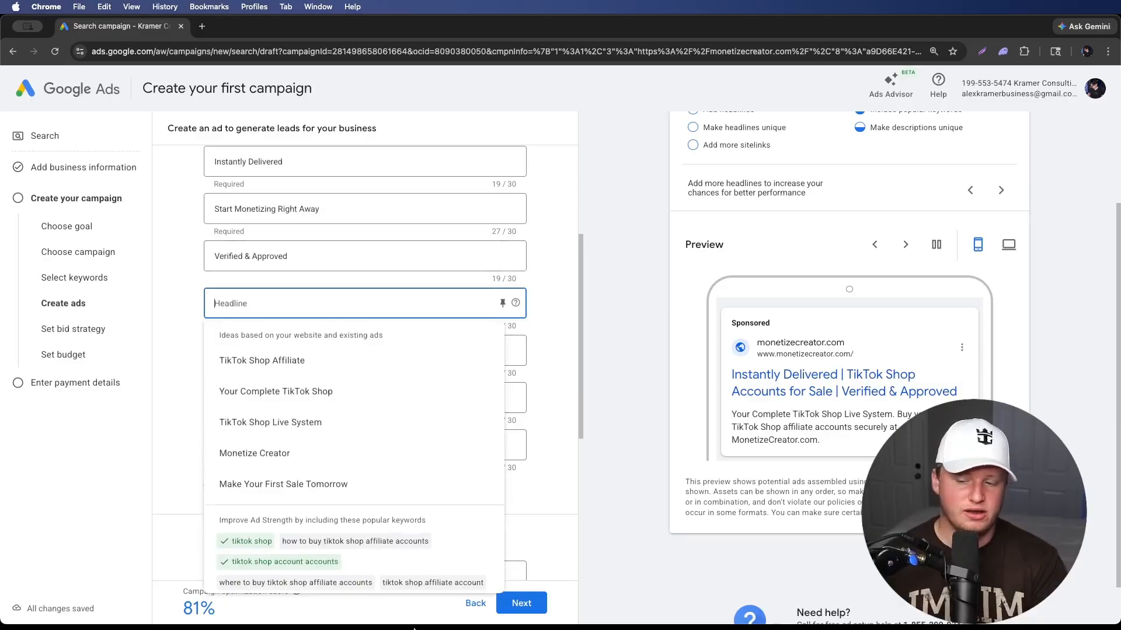
pyautogui.click(558, 325)
pyautogui.scroll(3, 446, 292)
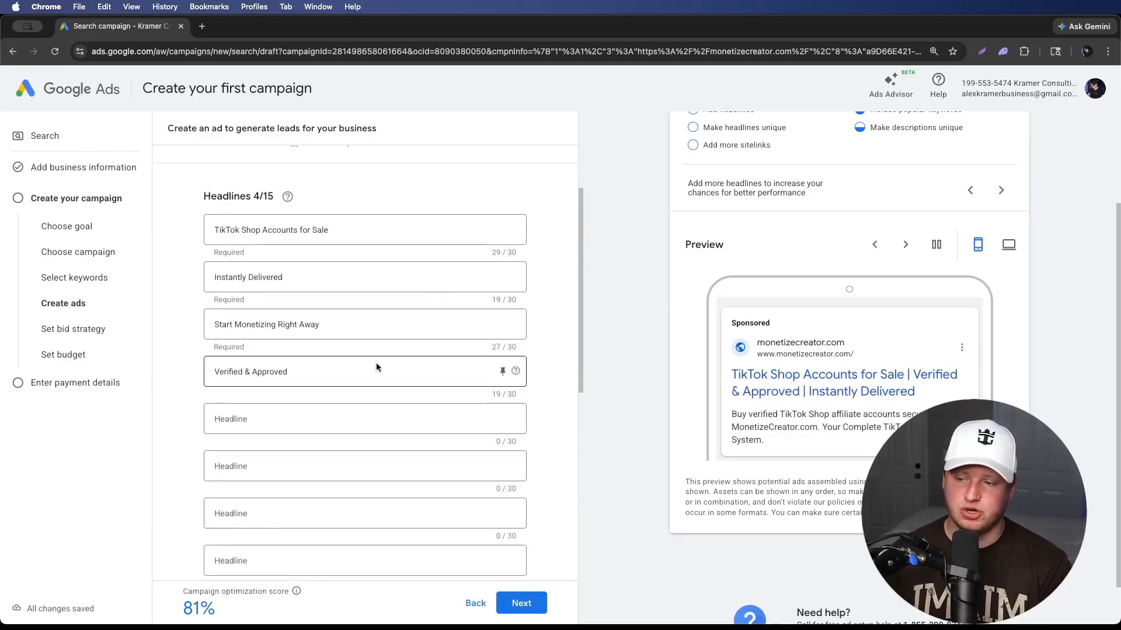
pyautogui.scroll(1, 409, 330)
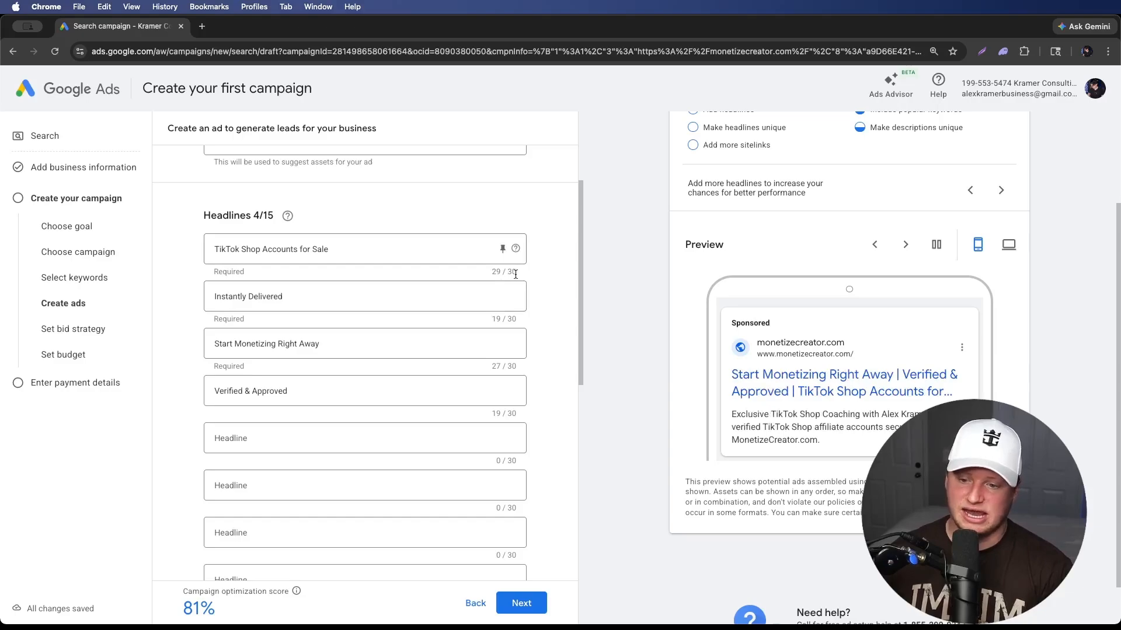
# - Examine the ad's existing descriptions, focusing on the wording of the first one
pyautogui.scroll(-8, 400, 208)
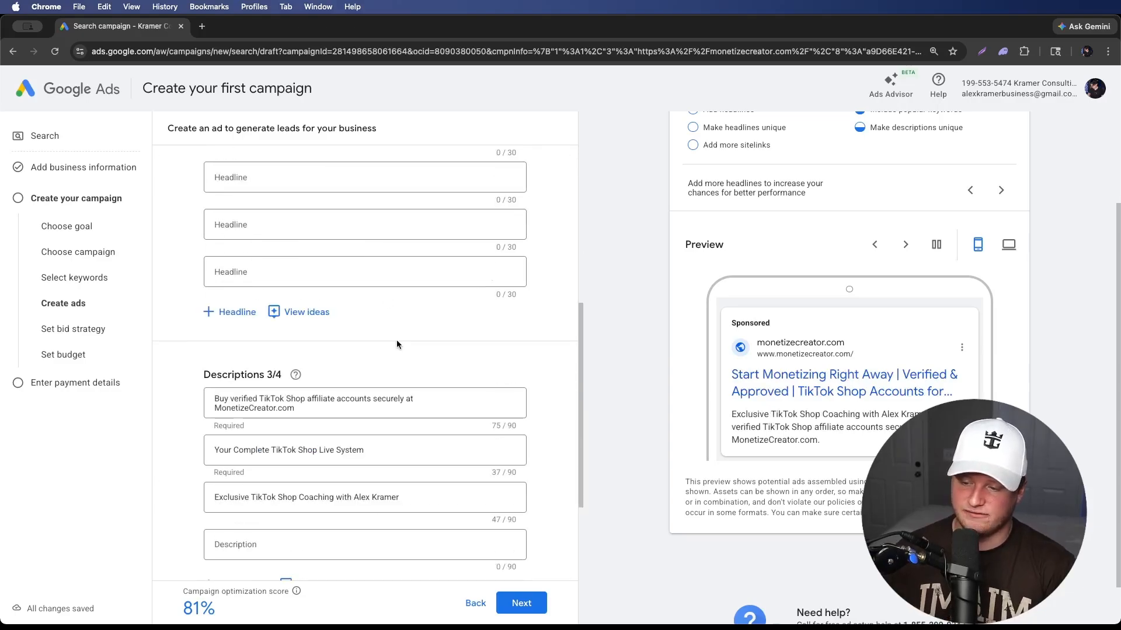
pyautogui.scroll(-1, 389, 327)
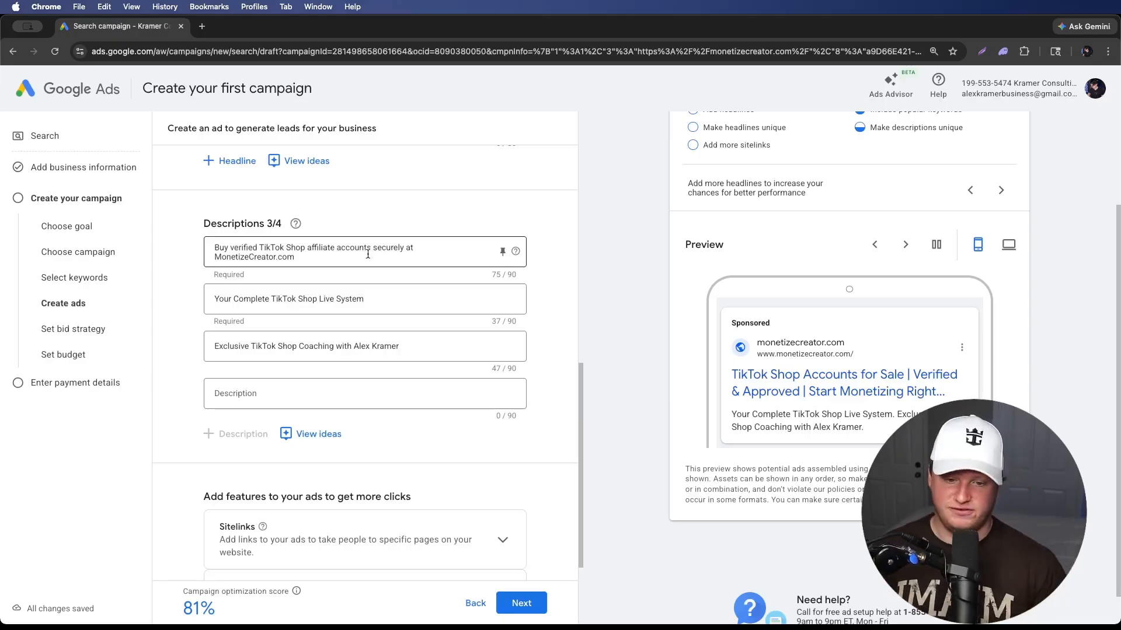
pyautogui.tripleClick(367, 255)
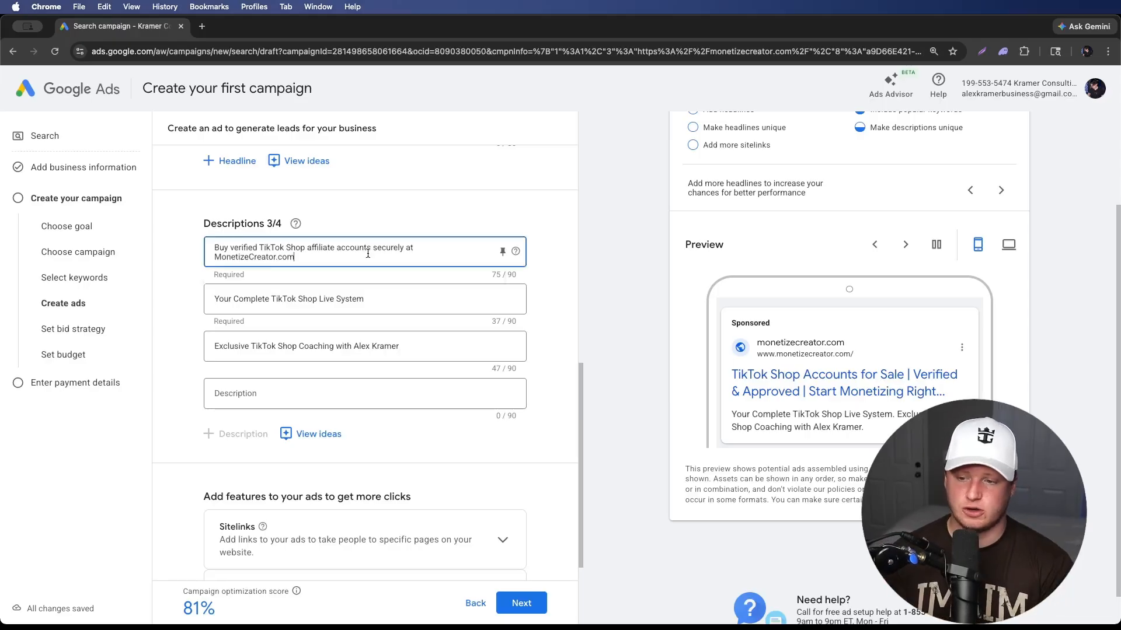
pyautogui.click(537, 268)
pyautogui.moveTo(214, 248); pyautogui.dragTo(372, 248)
pyautogui.click(311, 247)
pyautogui.click(379, 253)
pyautogui.tripleClick(374, 253)
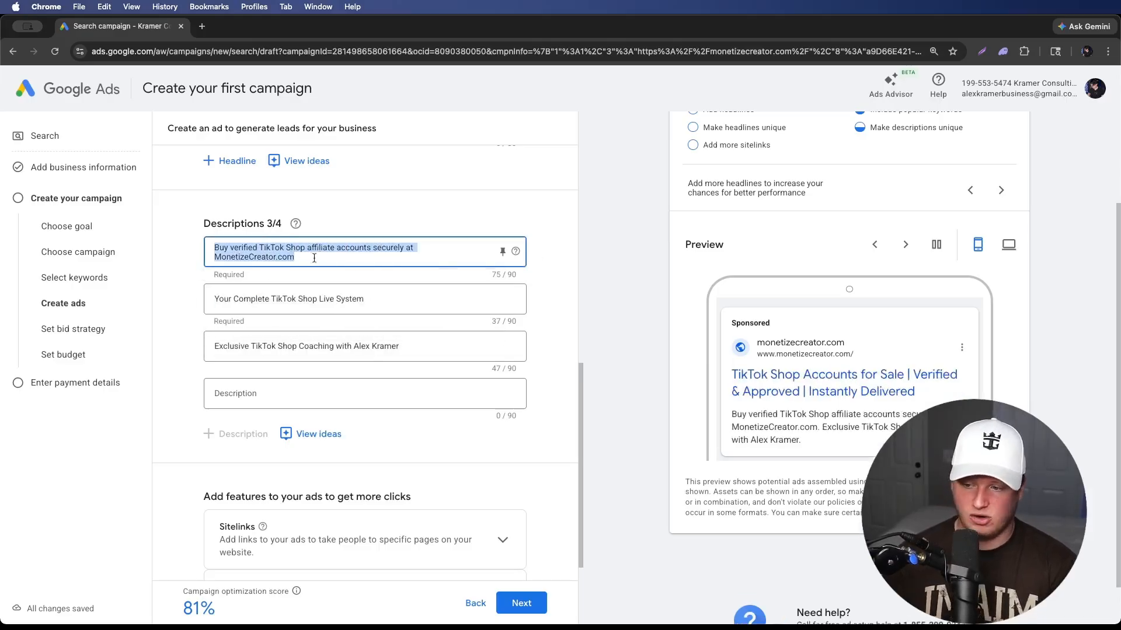
# - Clear the second and third ad descriptions
pyautogui.tripleClick(305, 299)
pyautogui.press('BackSpace')
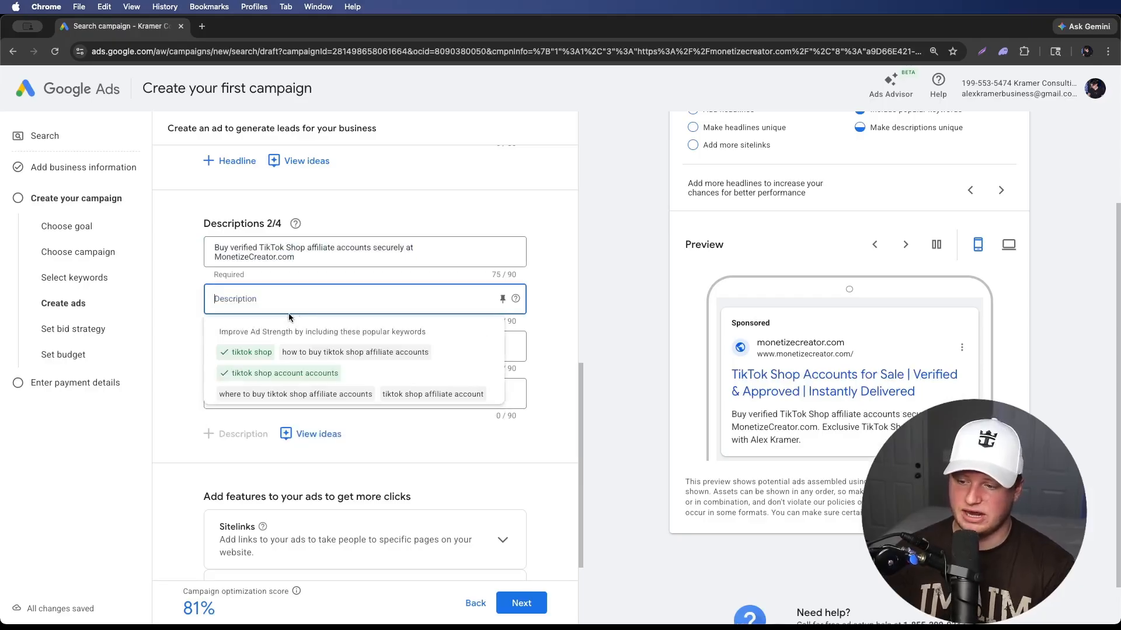
pyautogui.tripleClick(292, 345)
pyautogui.press('BackSpace')
# - Enter "Verified & successfully grown accounts to start making money instantly." as the second description
pyautogui.click(294, 298)
pyautogui.write('Verified ')
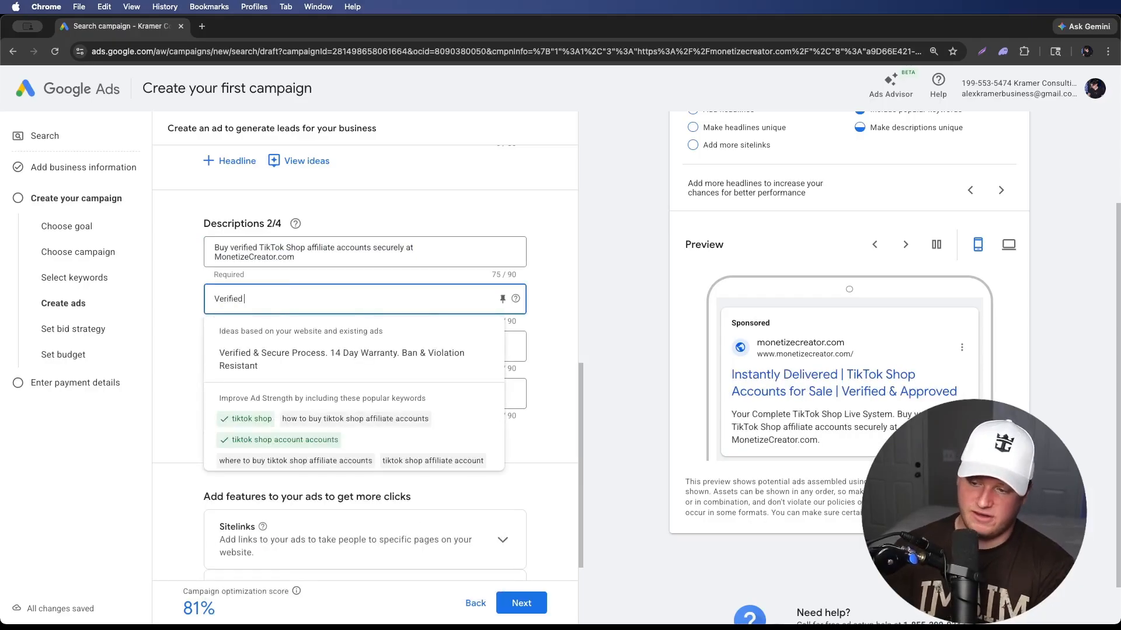
pyautogui.write('&')
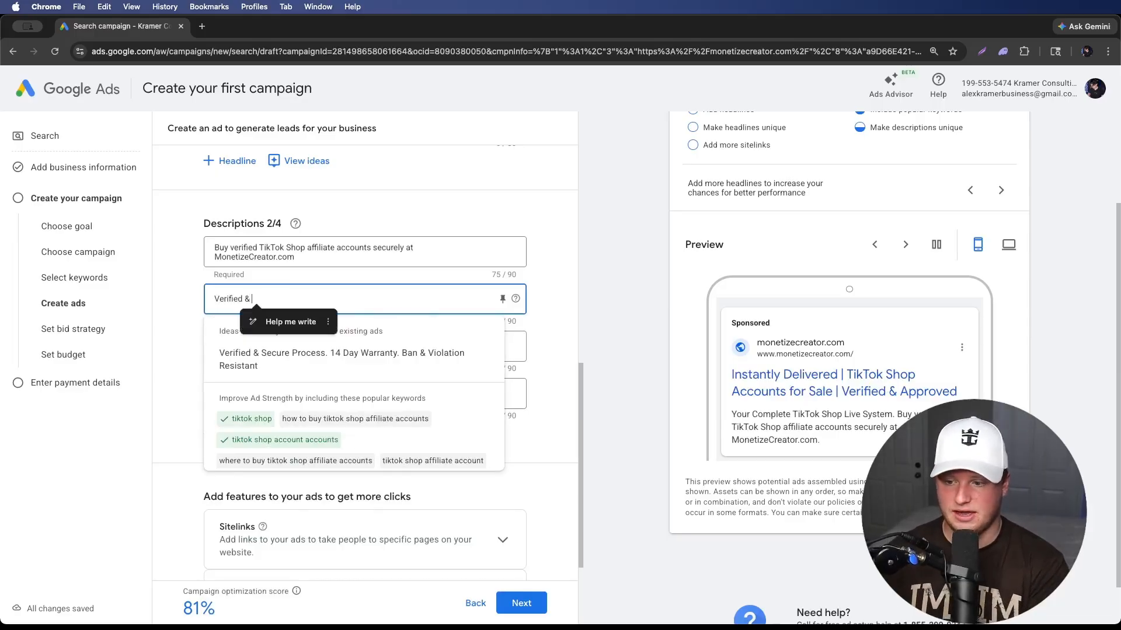
pyautogui.write(' successfully grown accounjts')
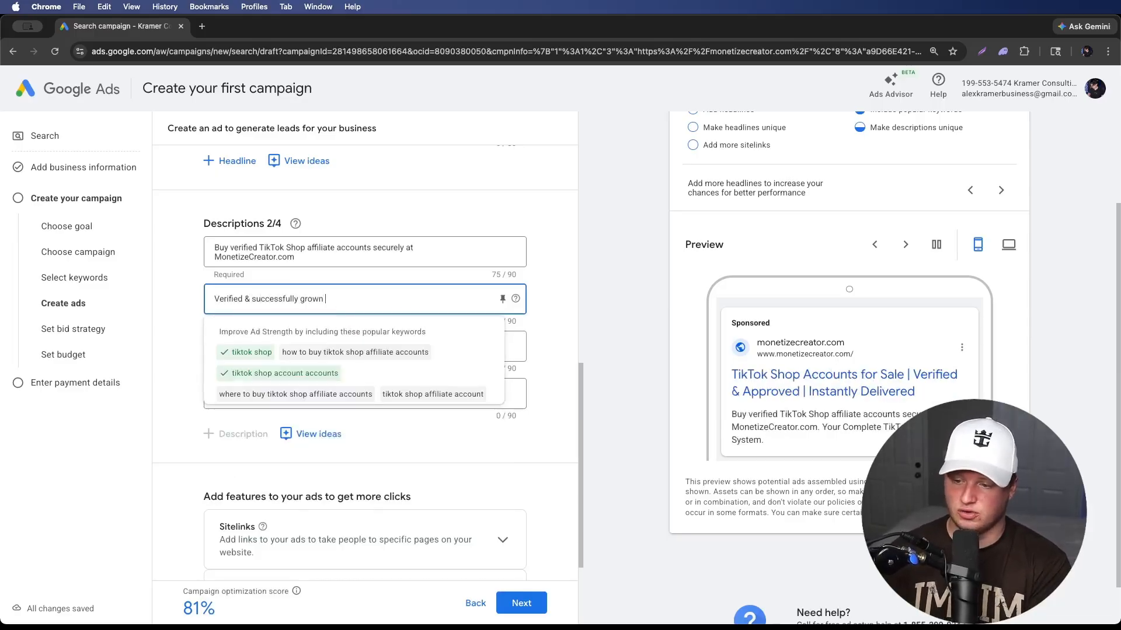
pyautogui.press('BackSpace')
pyautogui.write('nts t')
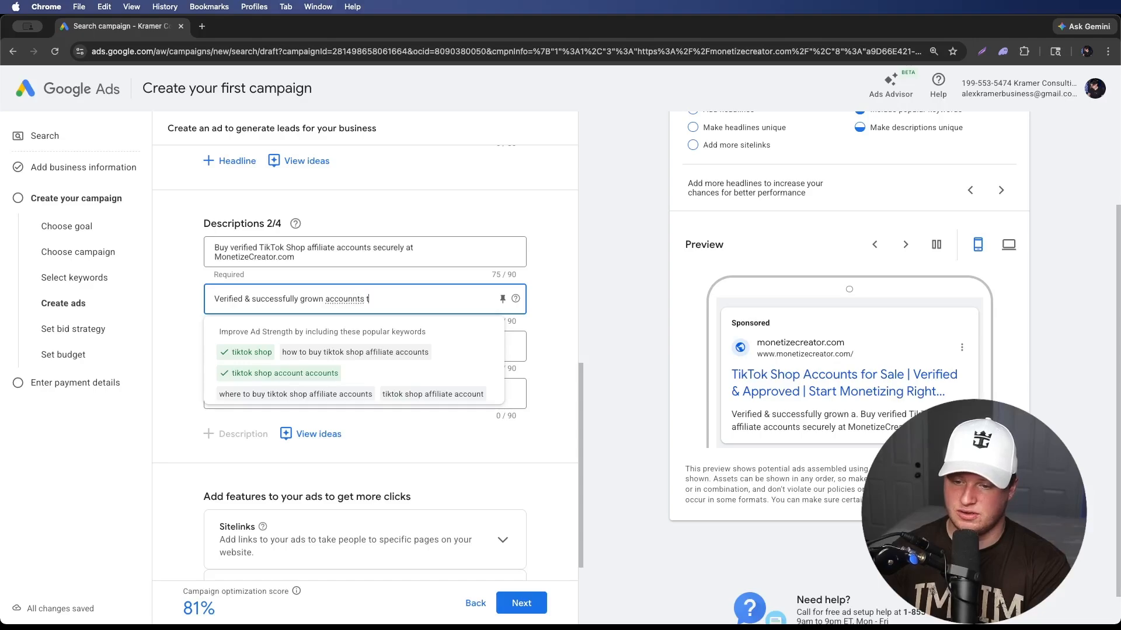
pyautogui.write('o start mak')
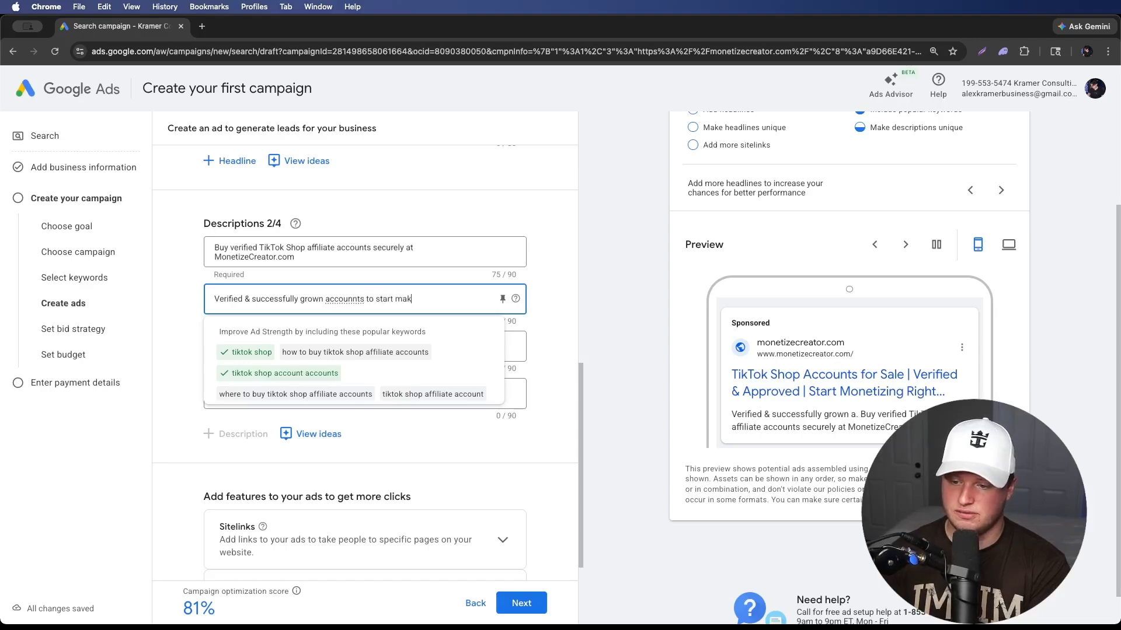
pyautogui.write('ing money instantly.')
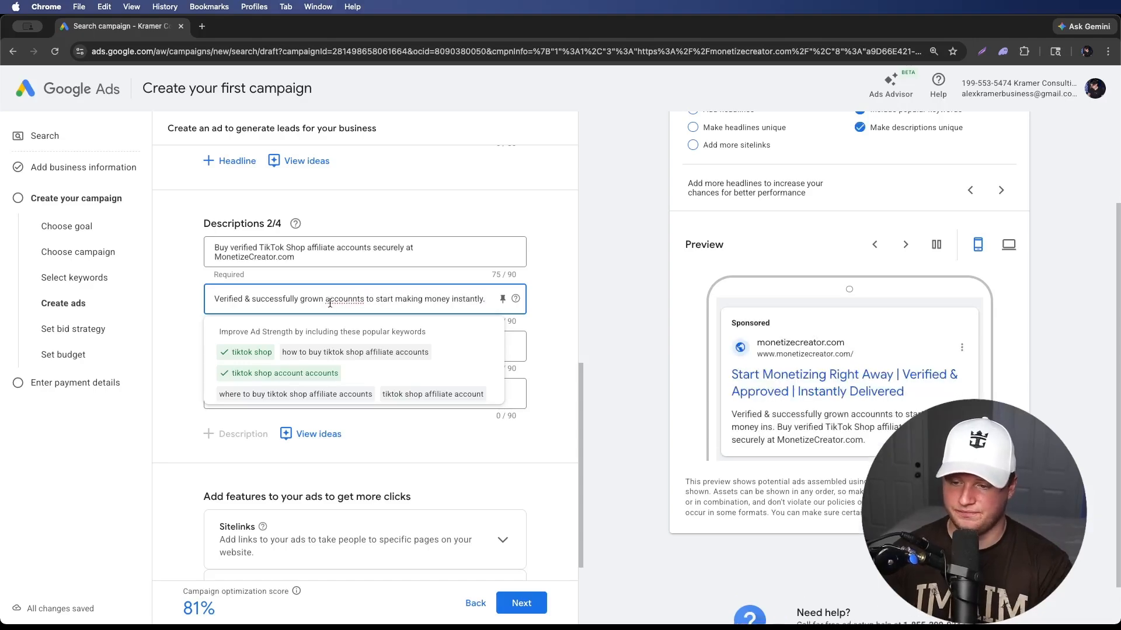
pyautogui.doubleClick(330, 303)
pyautogui.write('accounts')
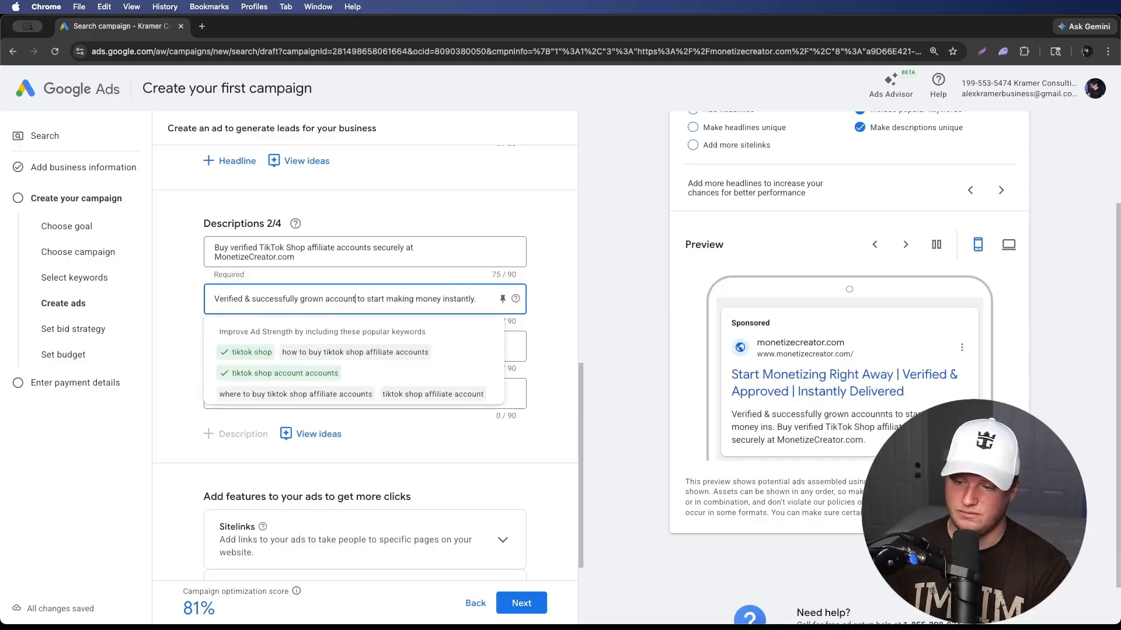
# - Enter "Ban-resistant accounts with 14-day warranty" as the third description
pyautogui.click(345, 353)
pyautogui.write('A')
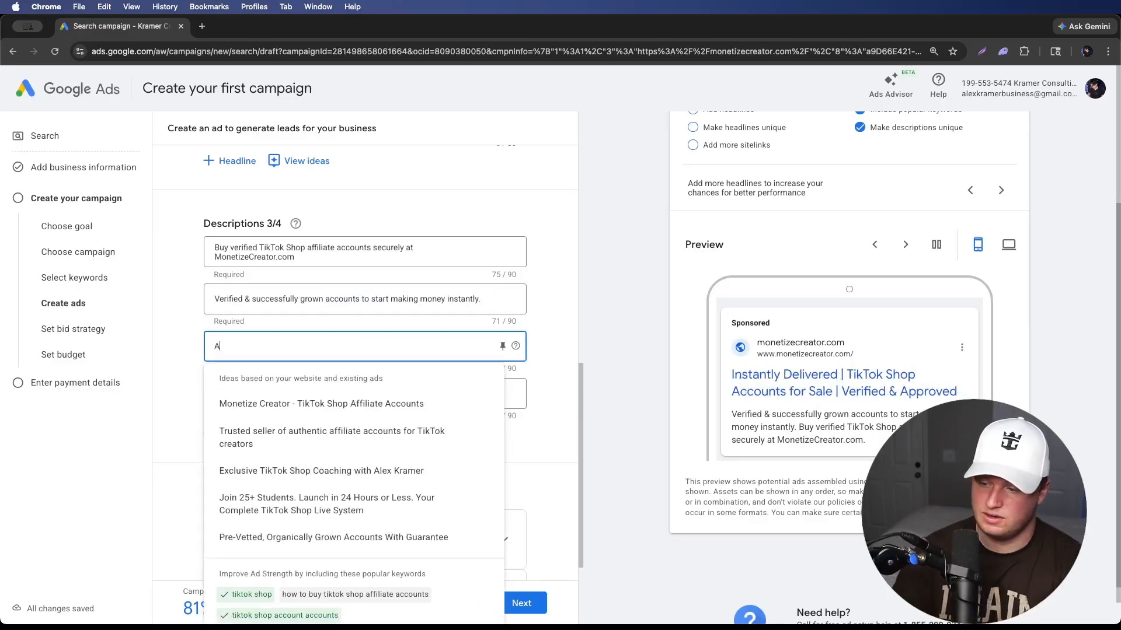
pyautogui.write('ccounts')
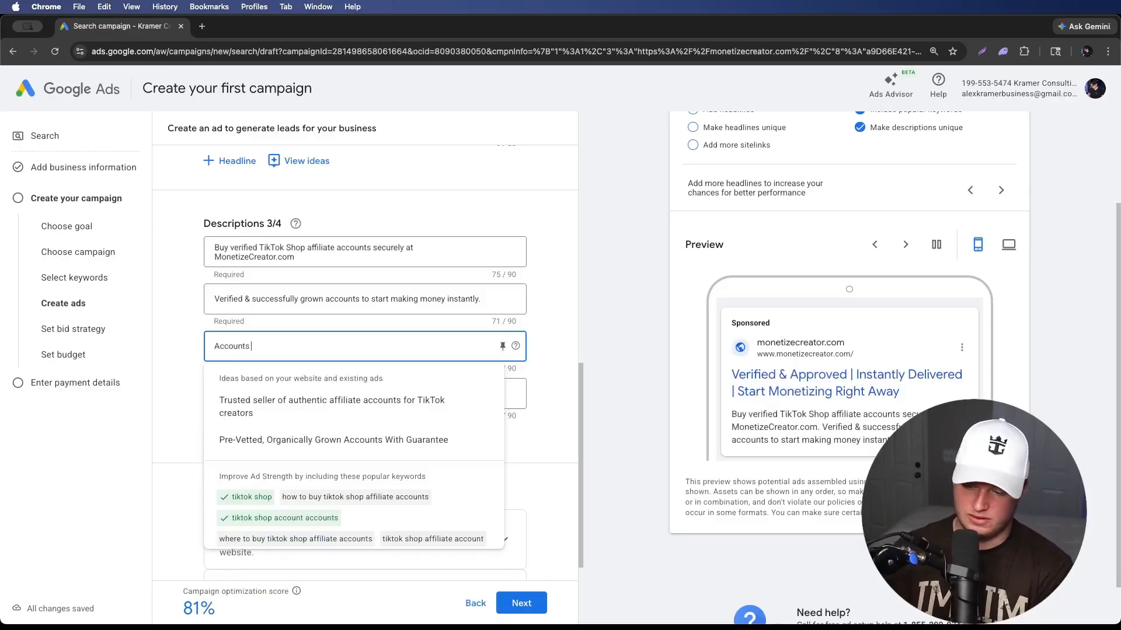
pyautogui.hotkey('alt', 'BackSpace')
pyautogui.write('Ban -resi')
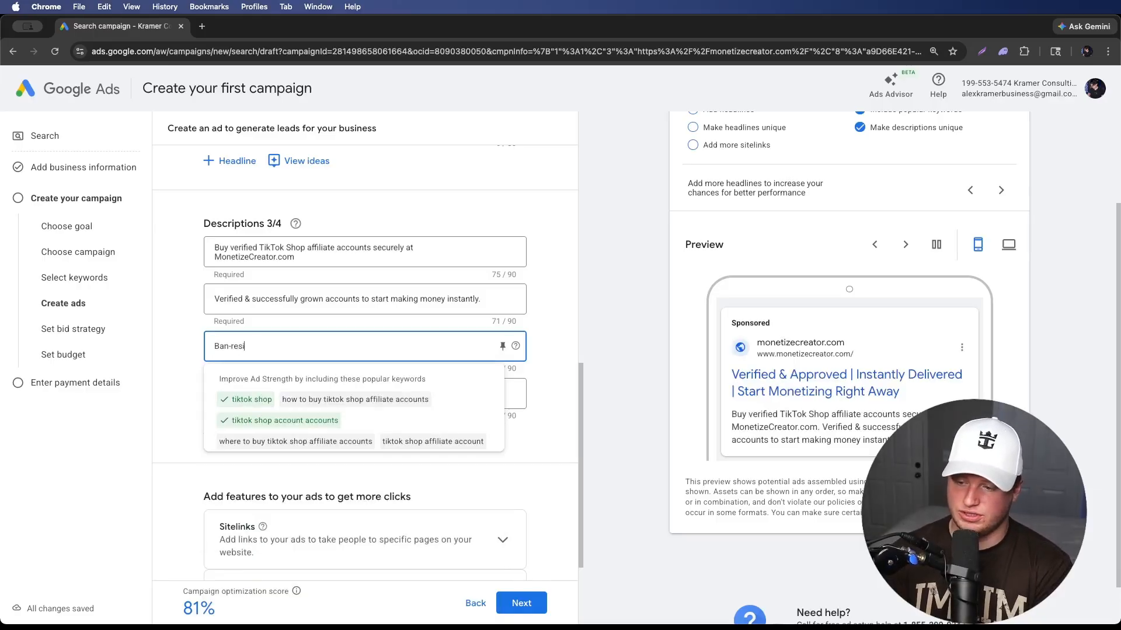
pyautogui.write('stentnt ac')
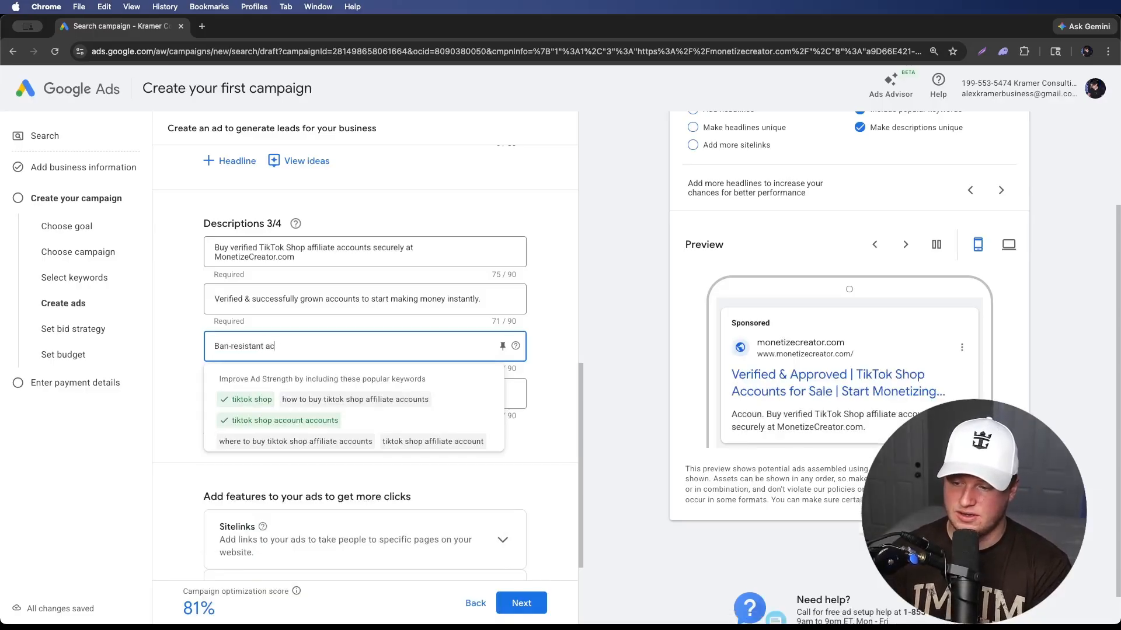
pyautogui.write('counts with ')
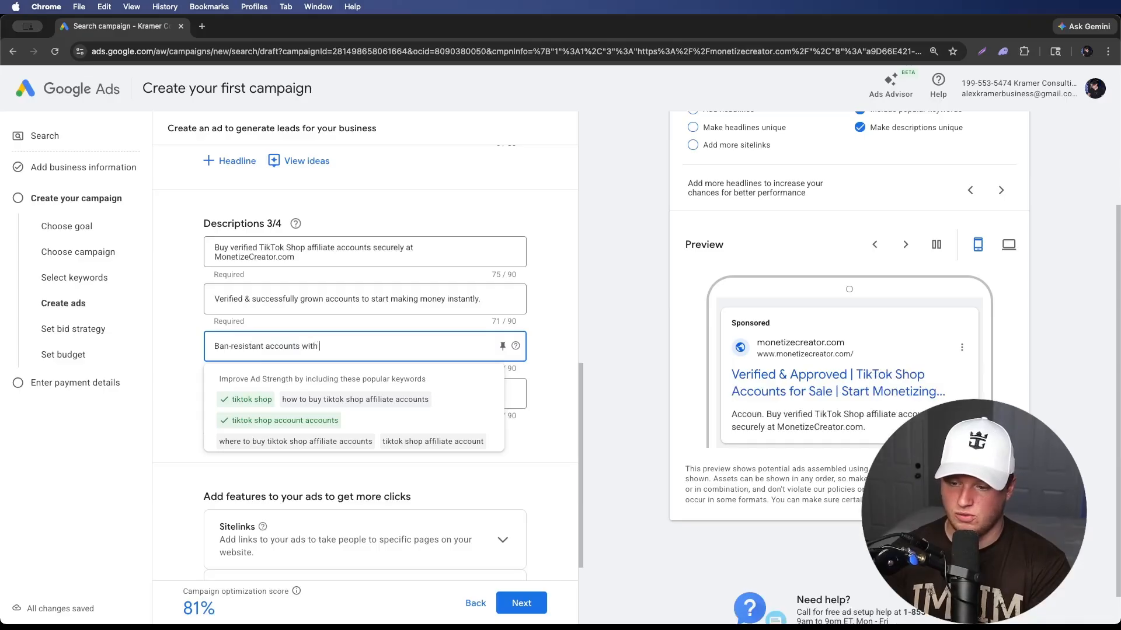
pyautogui.write('14-day warrant')
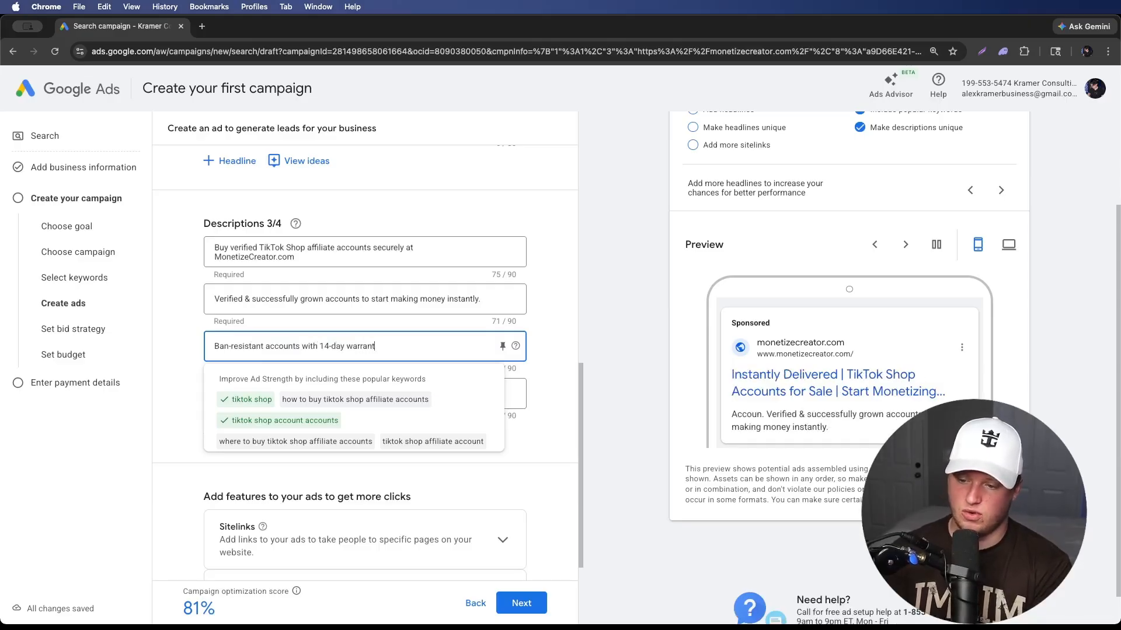
pyautogui.press('Tab')
pyautogui.click(185, 374)
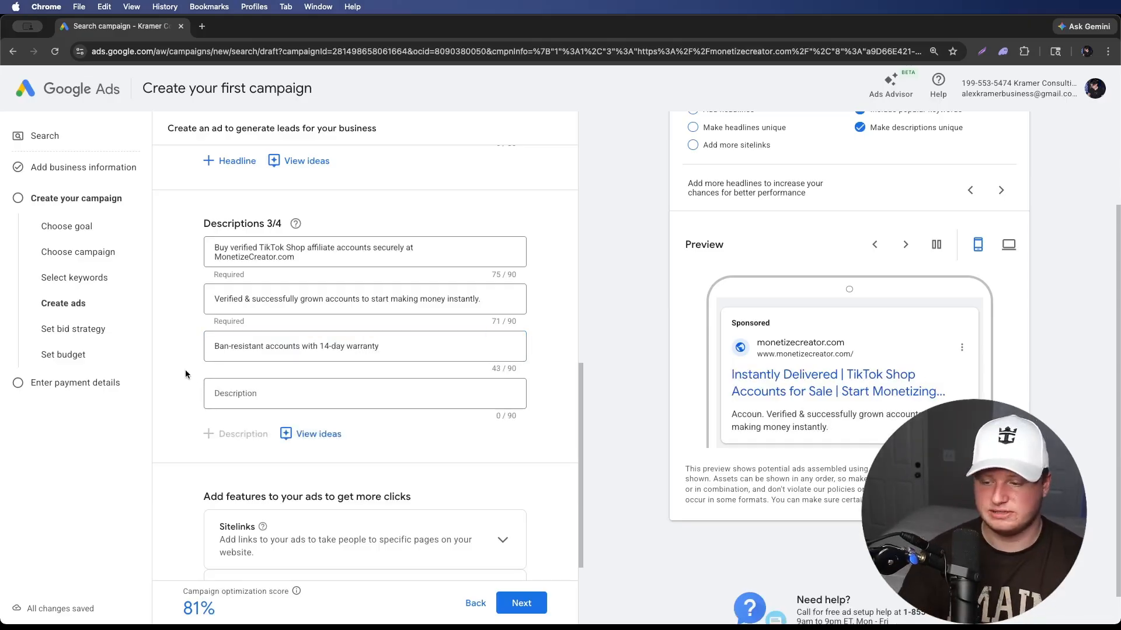
# - Expand the Sitelinks section and review its sitelink options alongside the ad preview
pyautogui.scroll(-2, 185, 374)
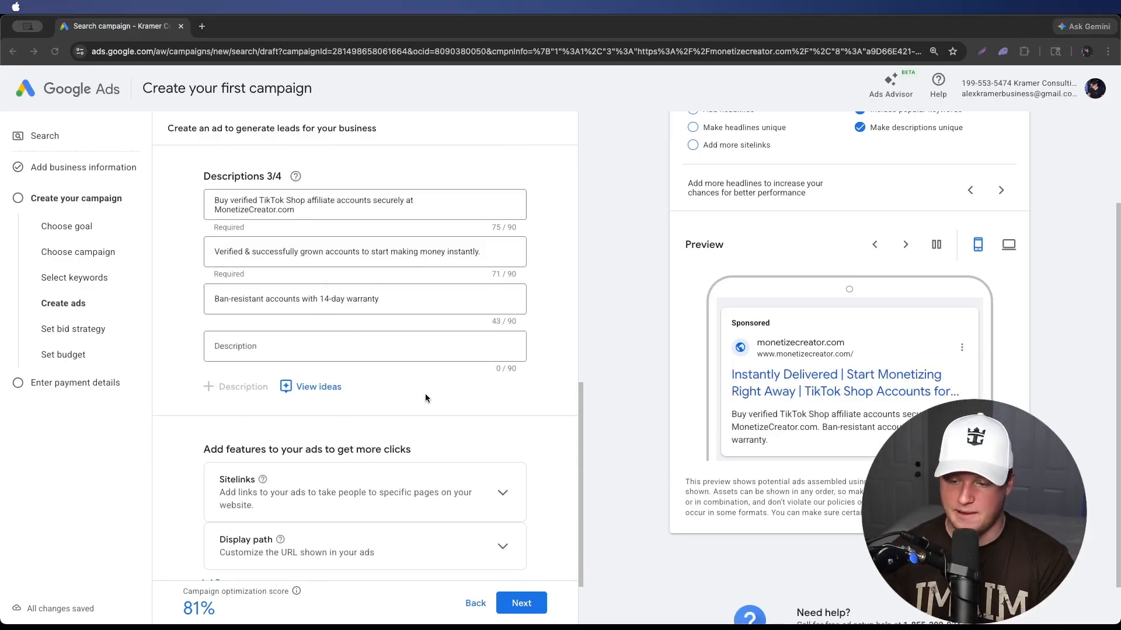
pyautogui.scroll(-4, 382, 404)
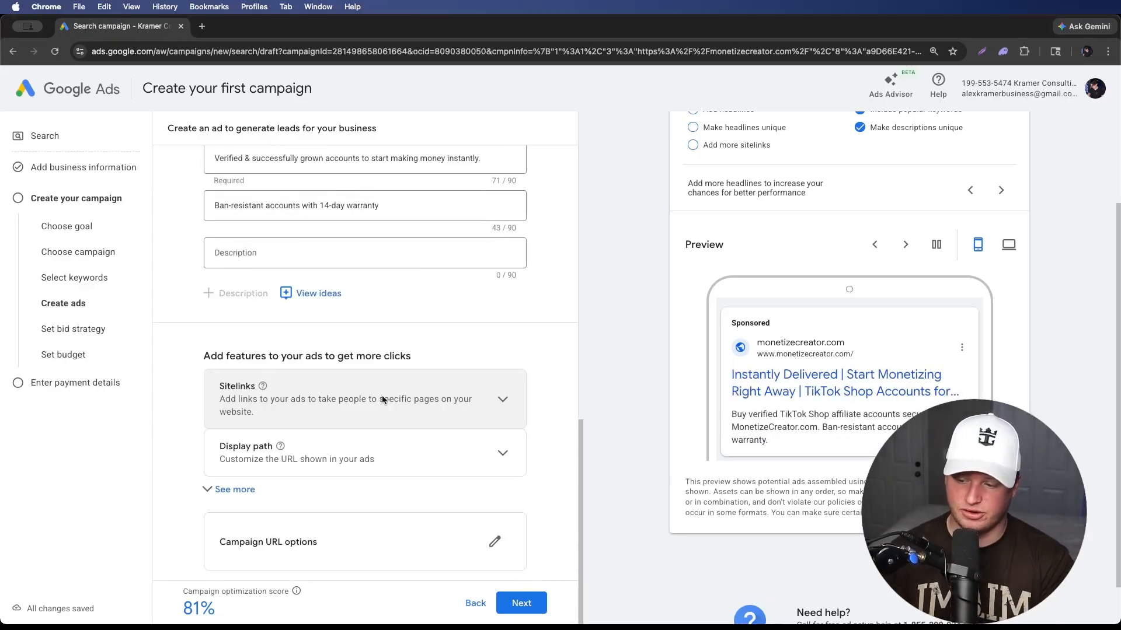
pyautogui.click(502, 399)
pyautogui.scroll(-10, 475, 394)
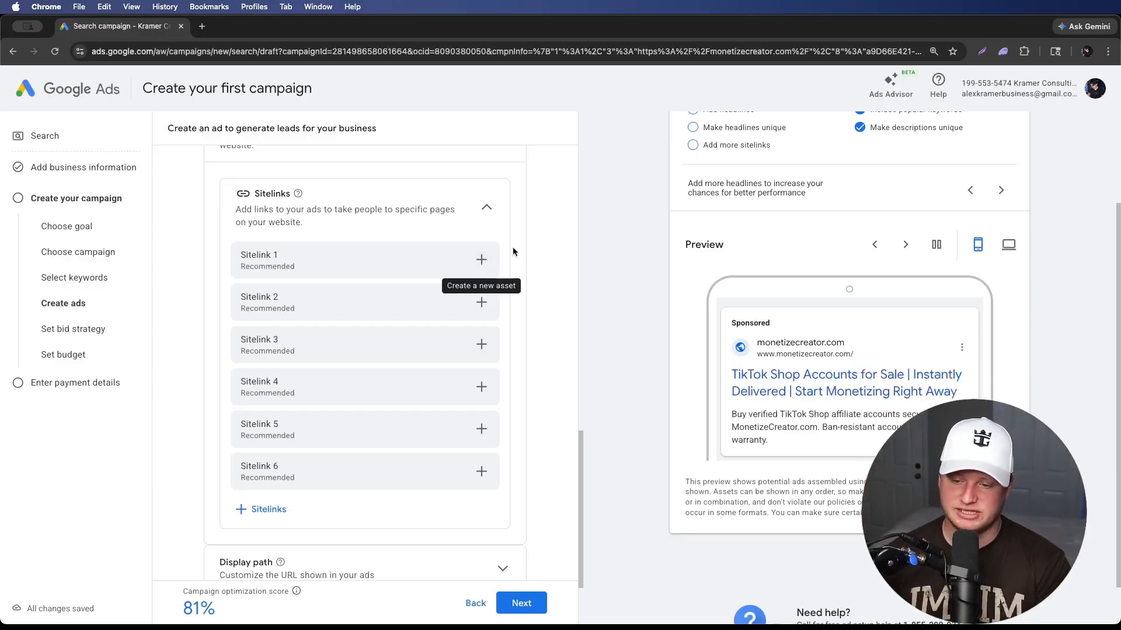
pyautogui.scroll(-1, 751, 380)
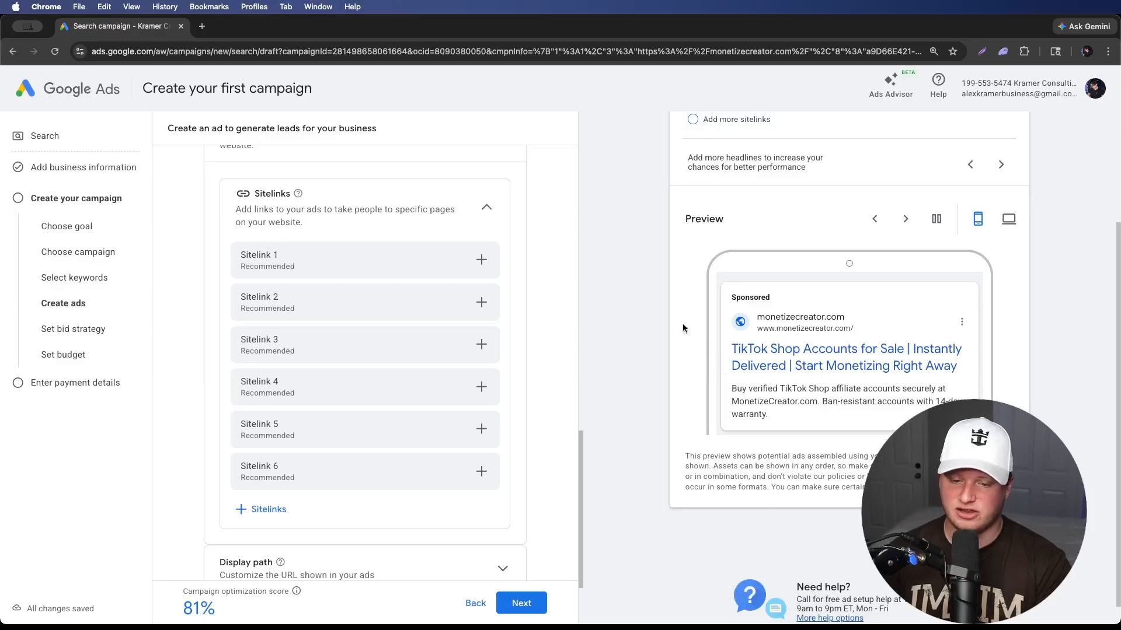
pyautogui.scroll(1, 682, 325)
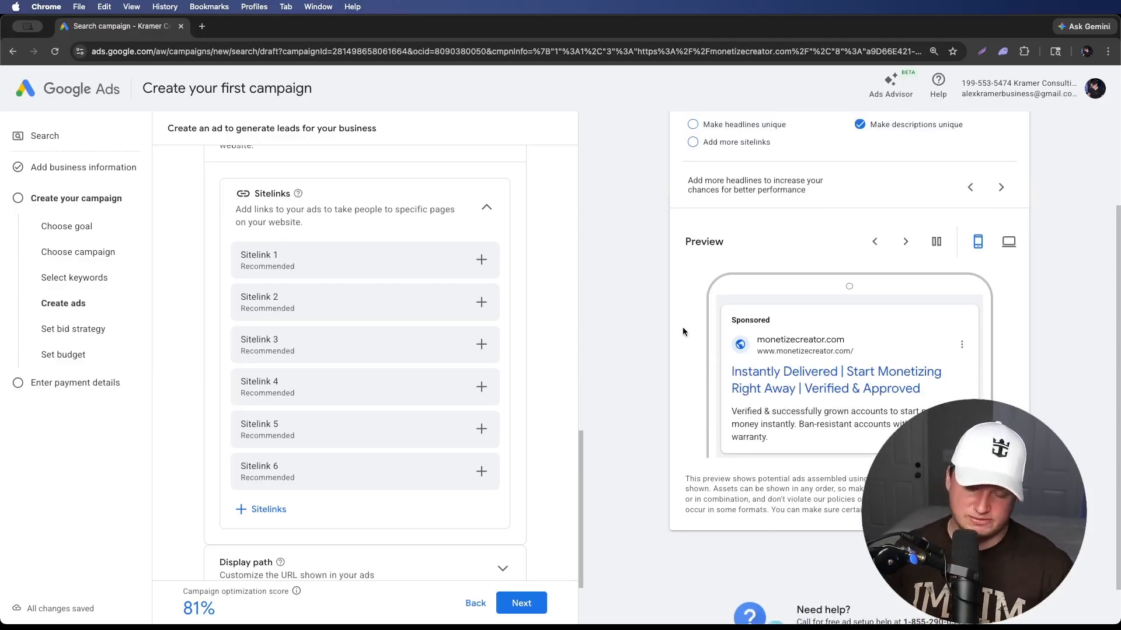
# - Collapse the sitelinks and examine the display path and campaign URL options, leaving their fields blank
pyautogui.click(486, 208)
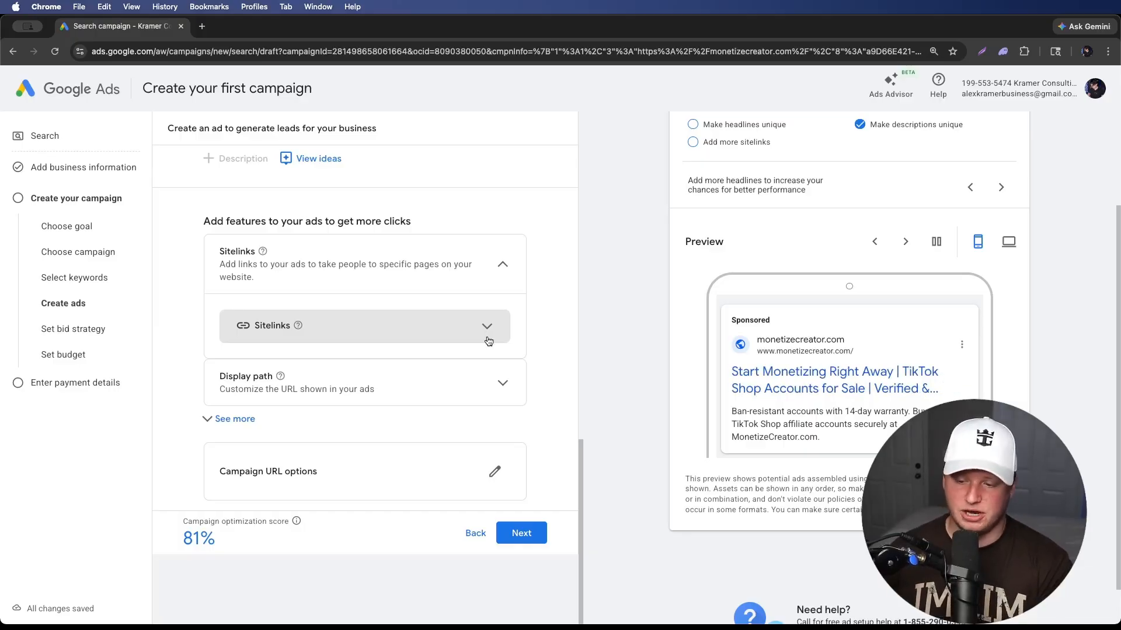
pyautogui.click(423, 385)
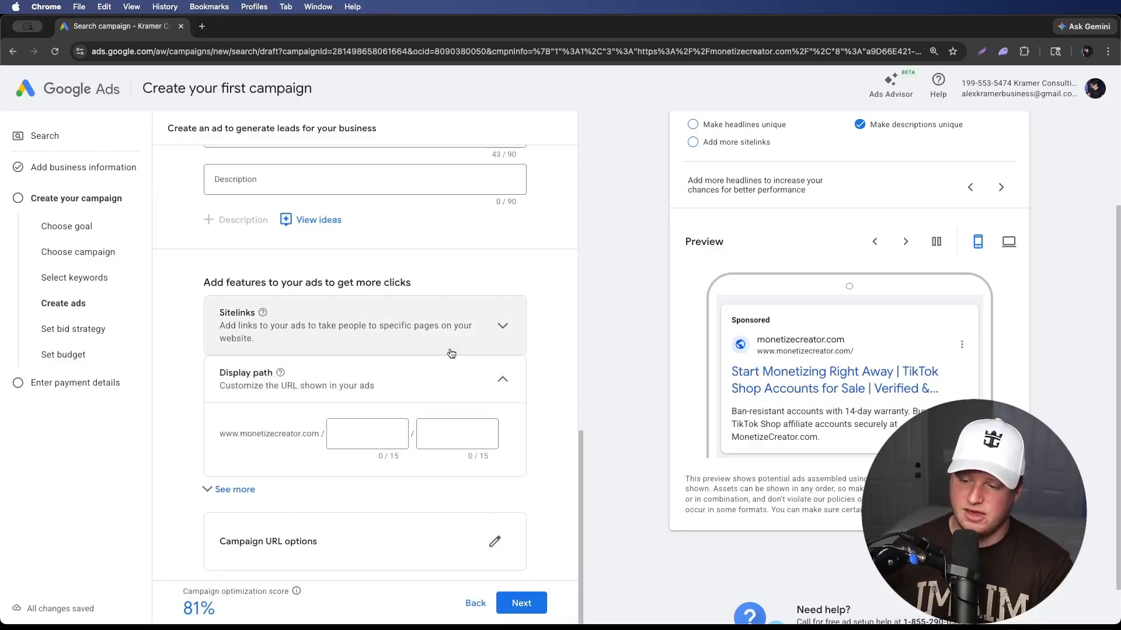
pyautogui.click(365, 435)
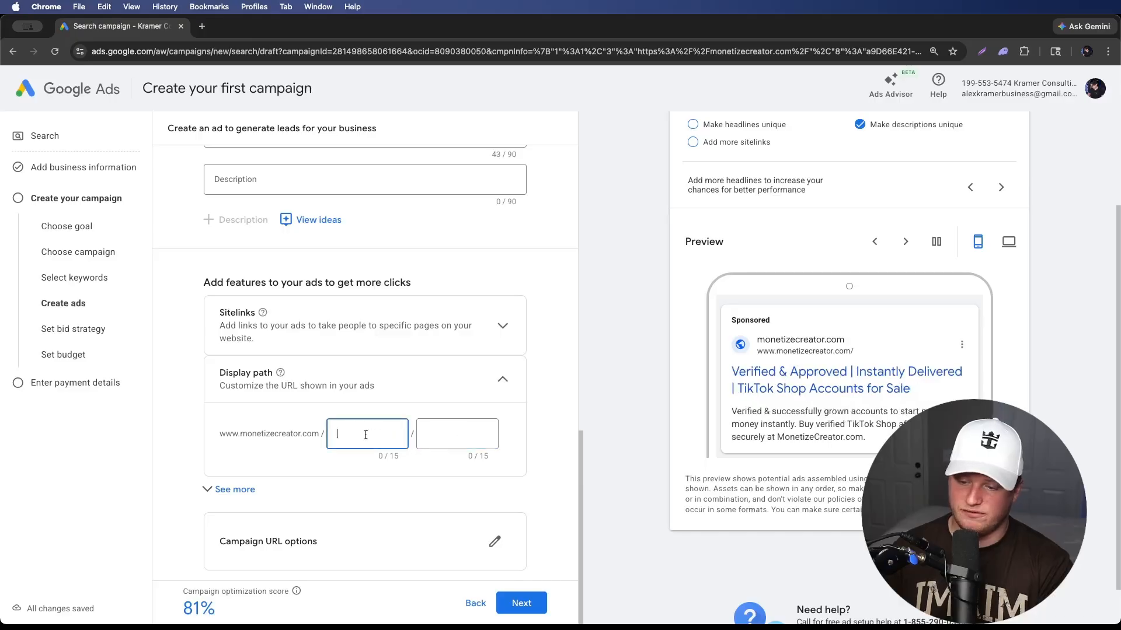
pyautogui.click(500, 378)
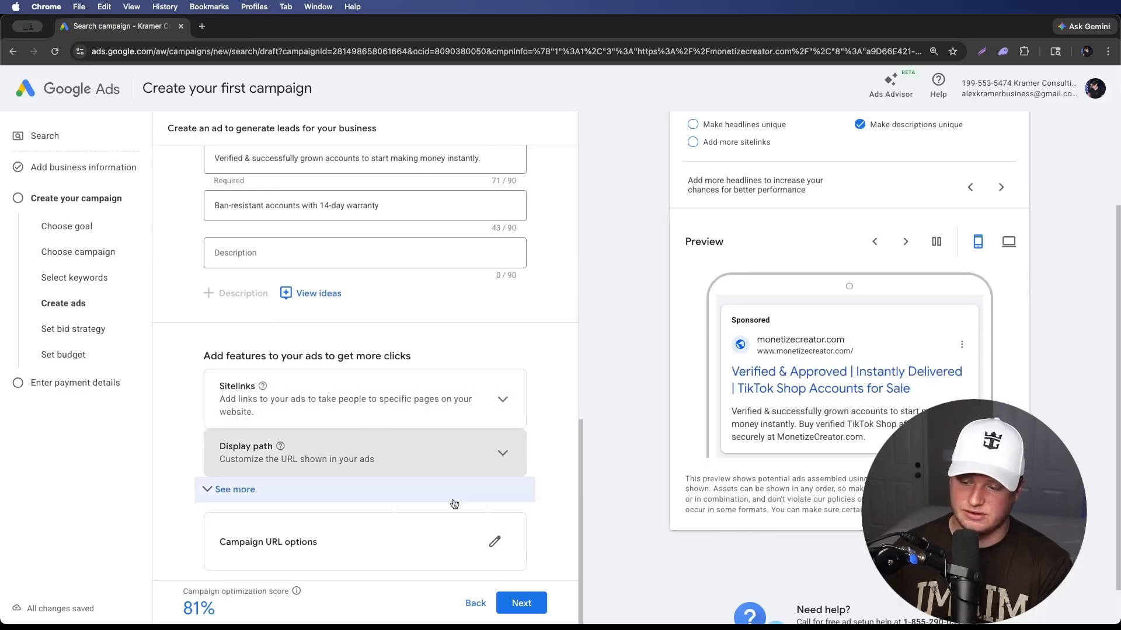
pyautogui.click(496, 542)
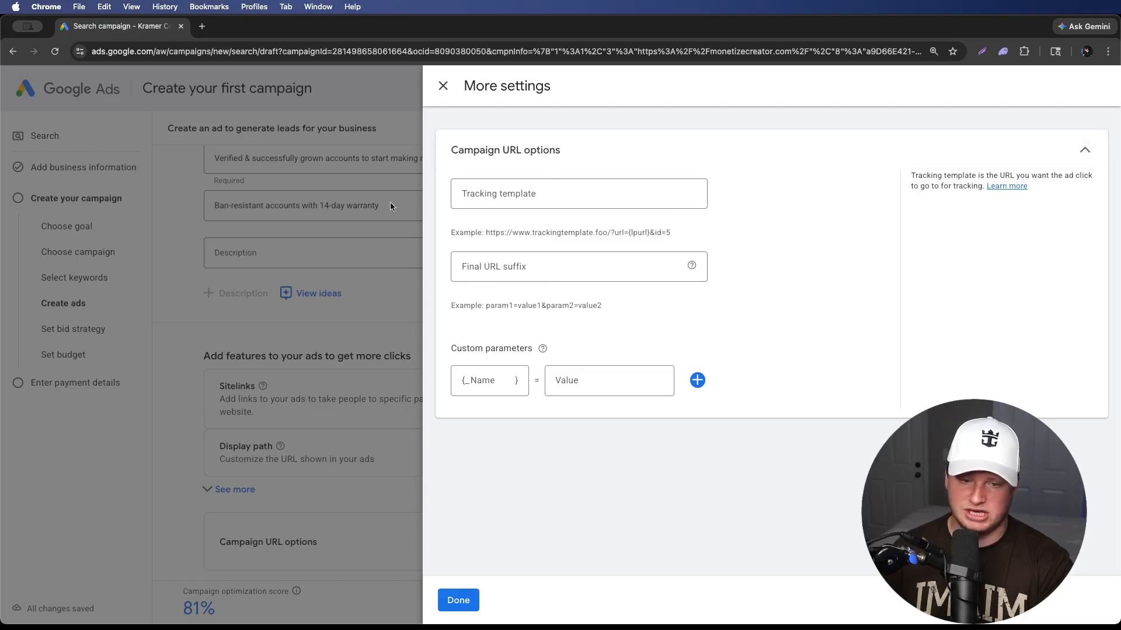
pyautogui.click(443, 88)
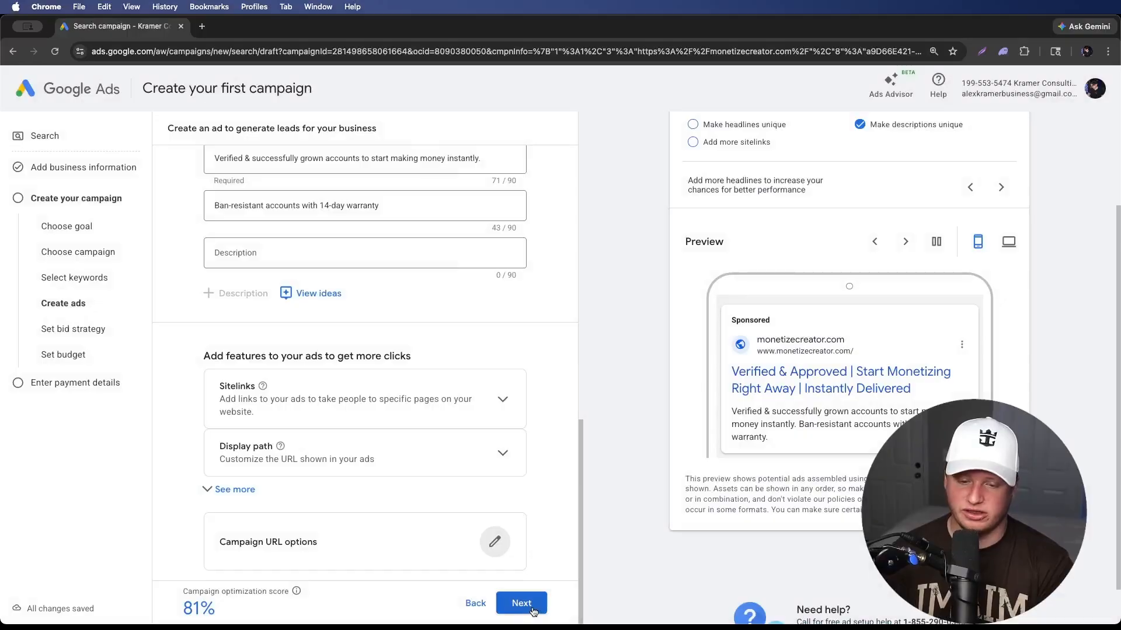
# - Continue to the bid strategy and keep Conversions as the campaign's focus
pyautogui.click(534, 604)
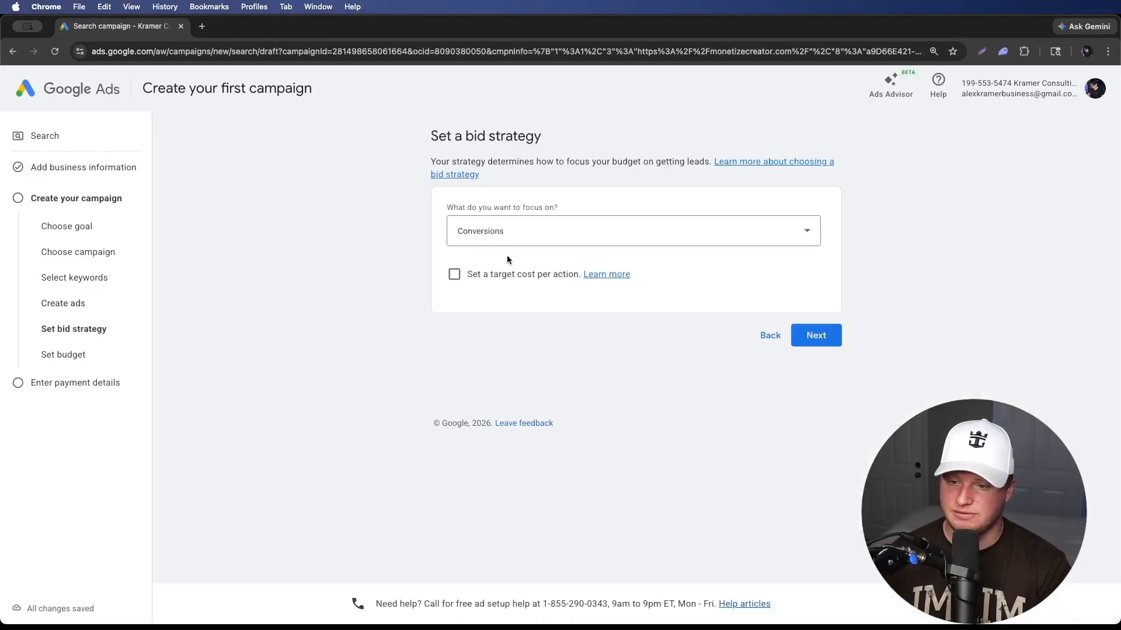
pyautogui.click(531, 229)
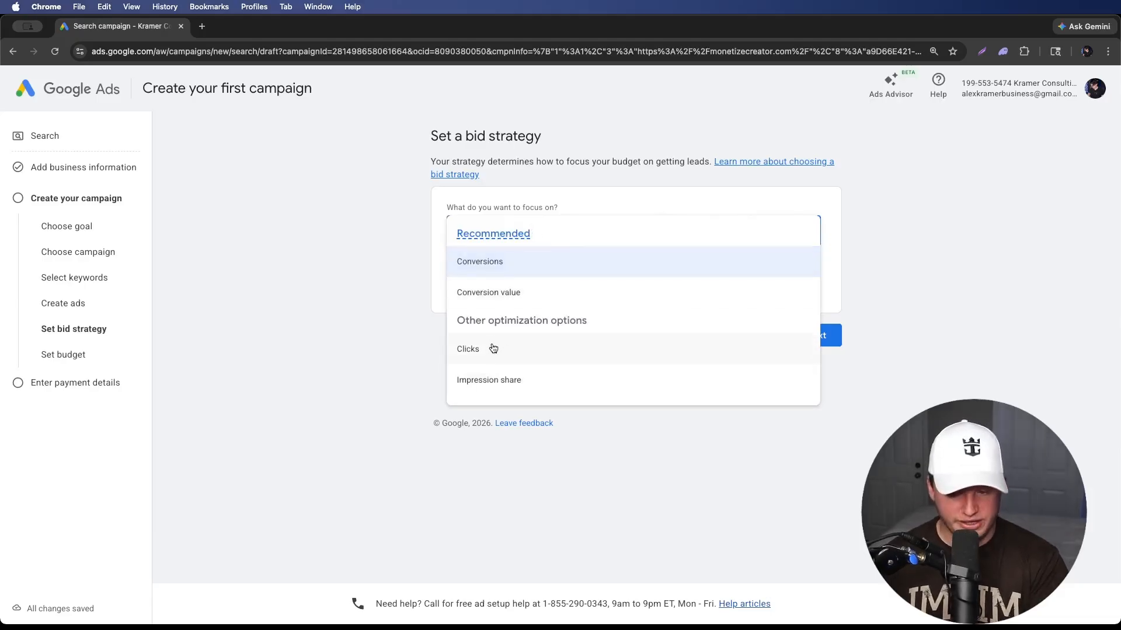
pyautogui.moveTo(493, 349)
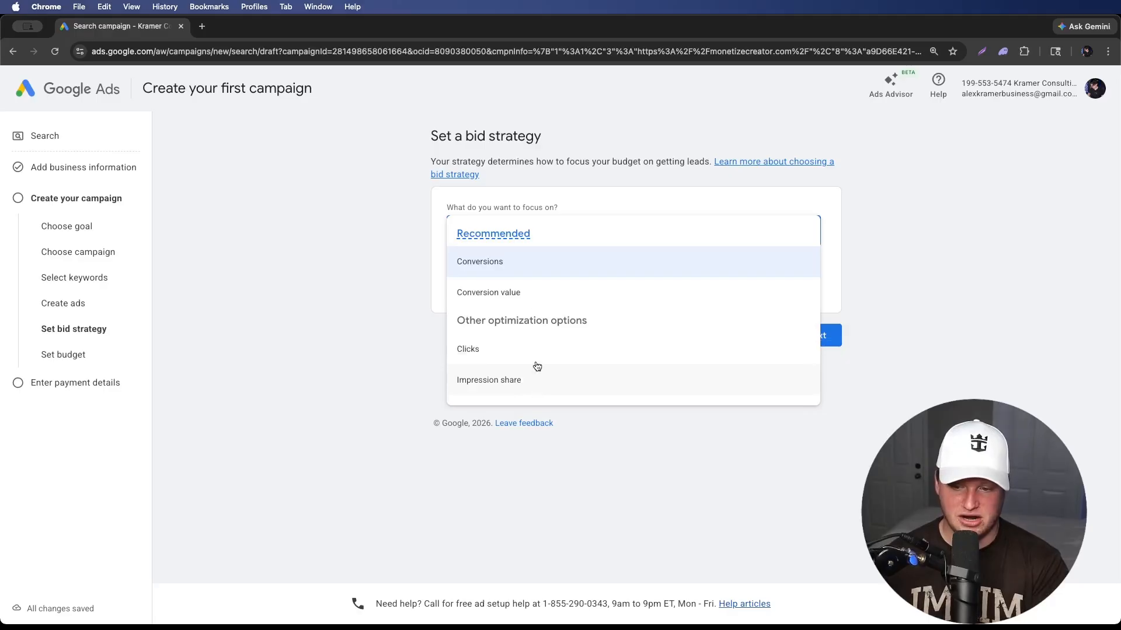
pyautogui.moveTo(535, 299)
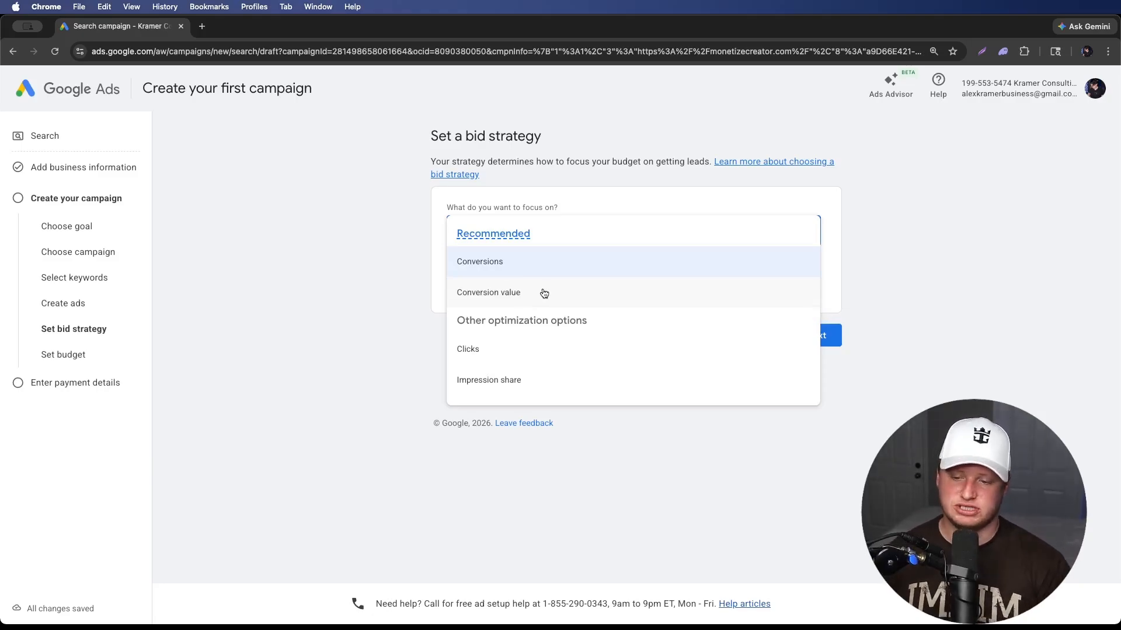
pyautogui.click(530, 261)
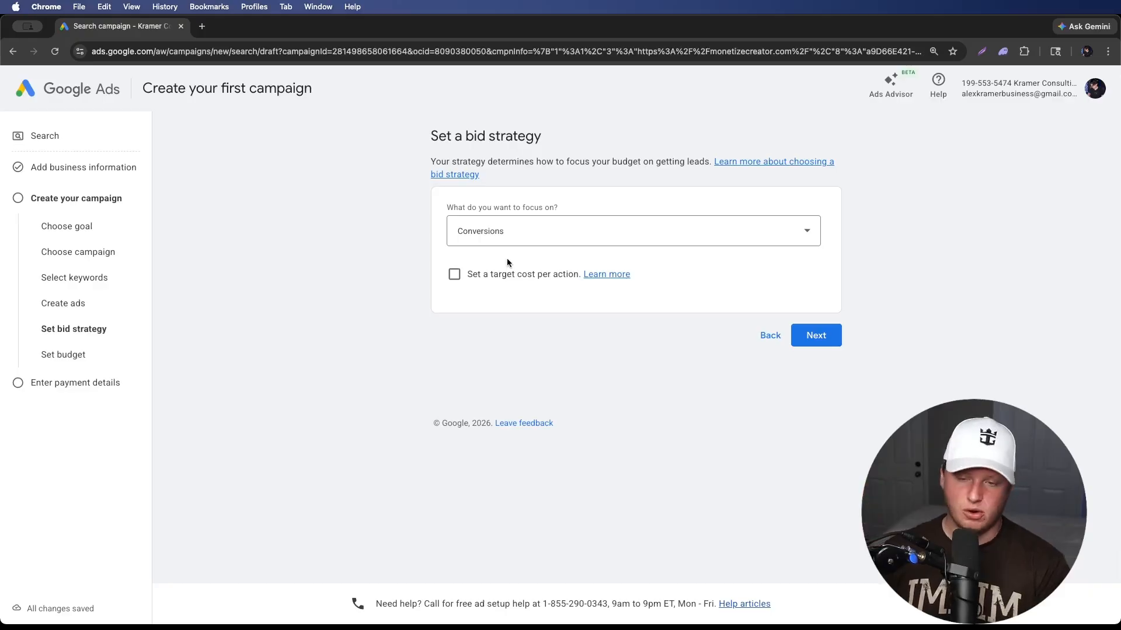
# - Enable a target cost per action for the Conversions bid strategy
pyautogui.click(455, 275)
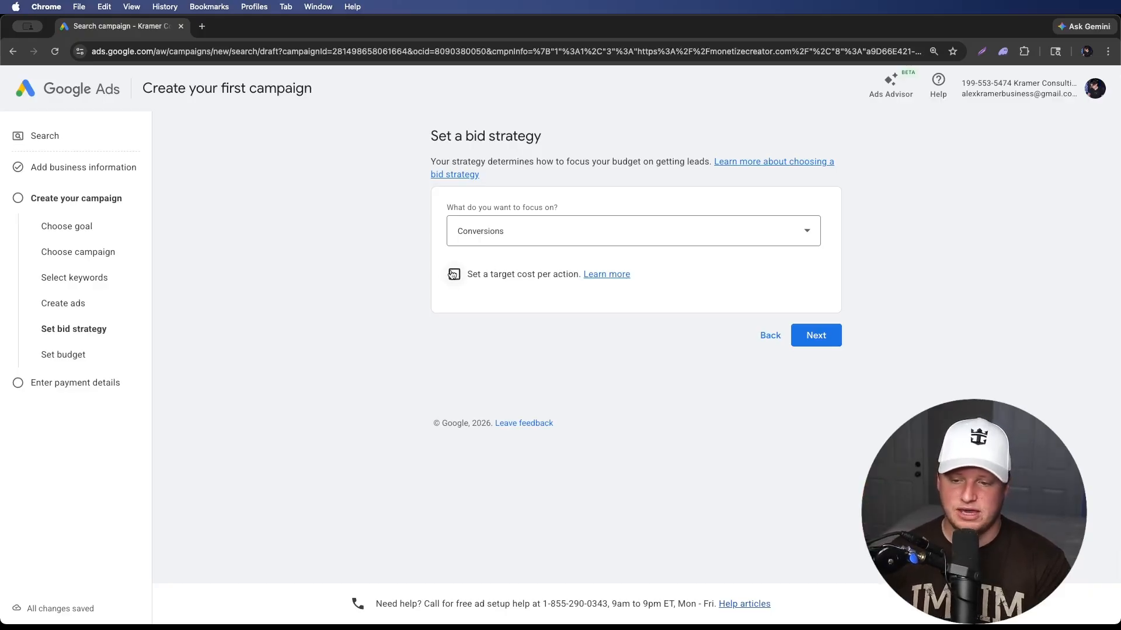
pyautogui.click(514, 326)
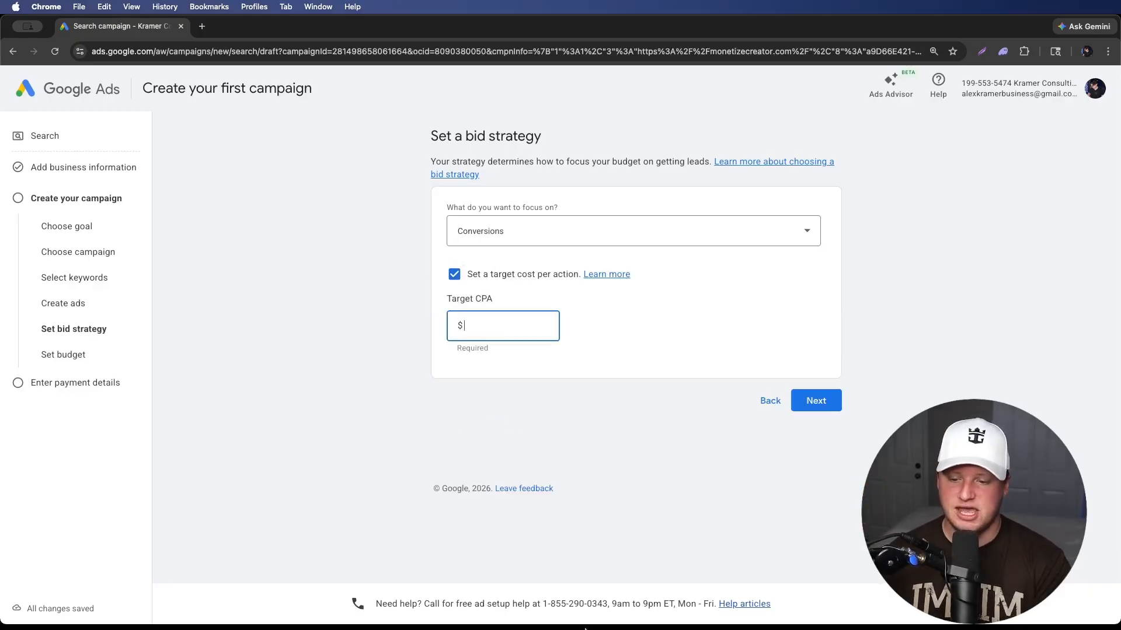
pyautogui.click(370, 341)
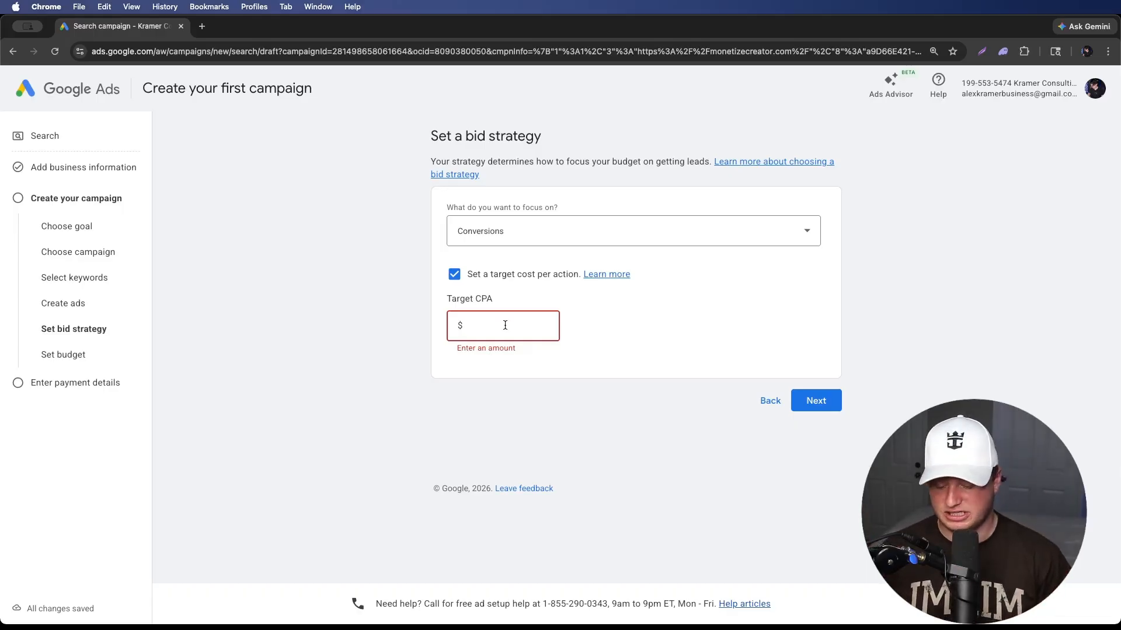
# - Try target CPA values of $15 and $5
pyautogui.write('4')
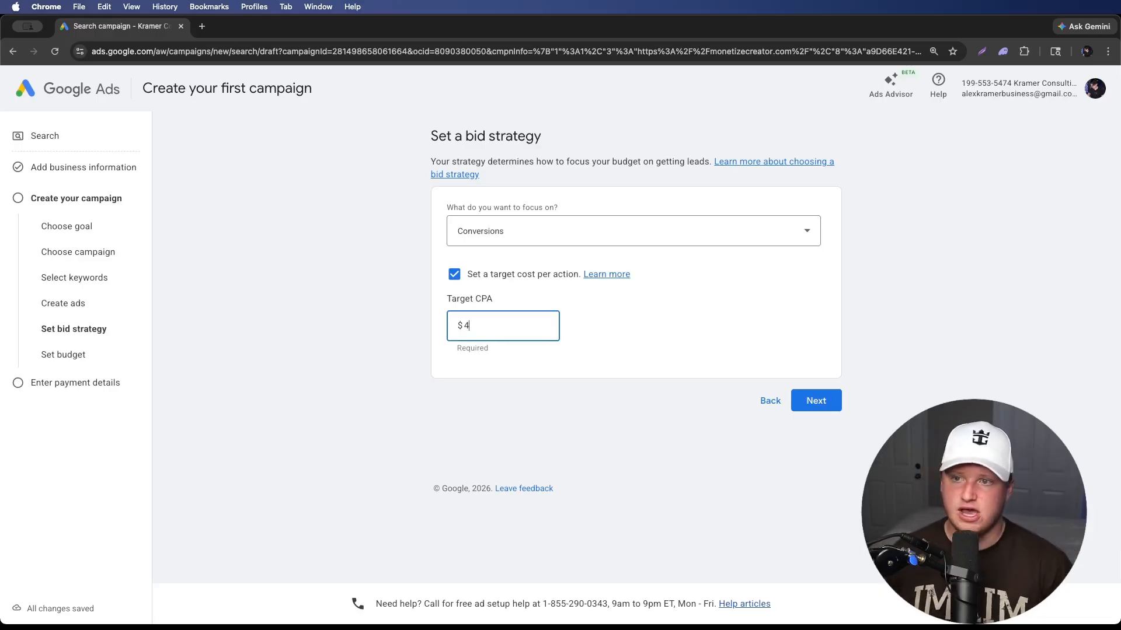
pyautogui.press('BackSpace')
pyautogui.write('1')
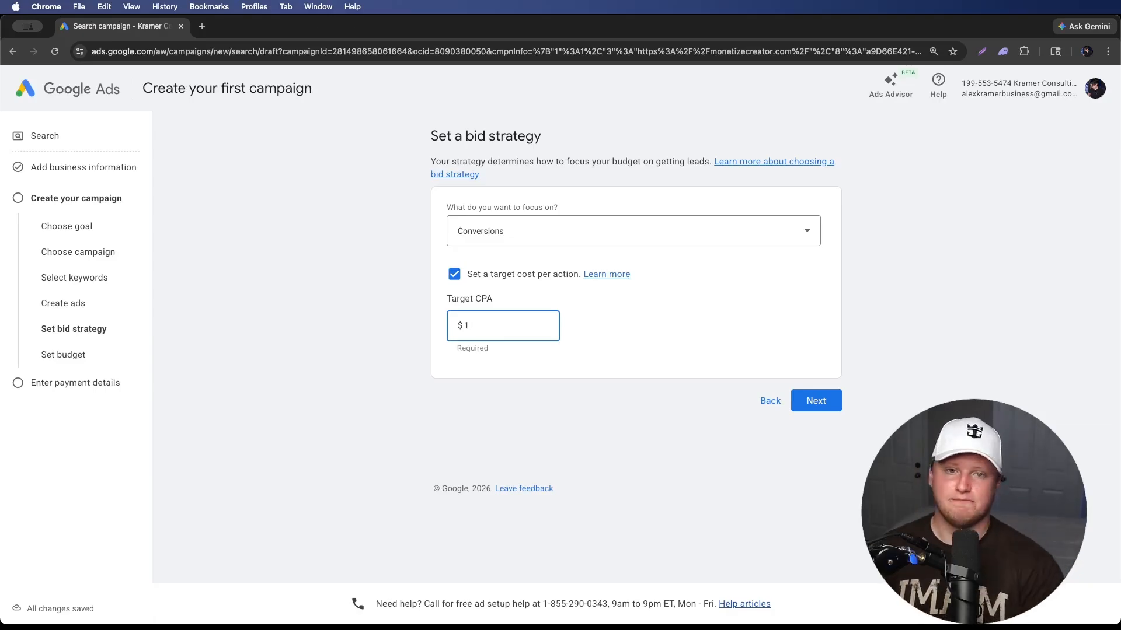
pyautogui.write('5')
pyautogui.click(598, 318)
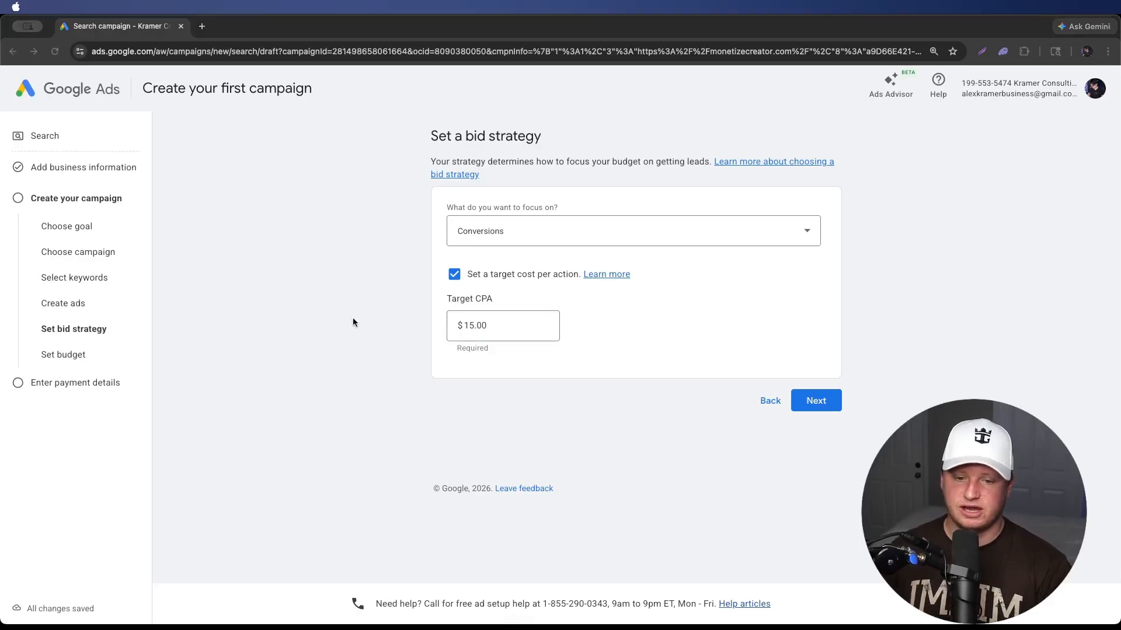
pyautogui.doubleClick(492, 326)
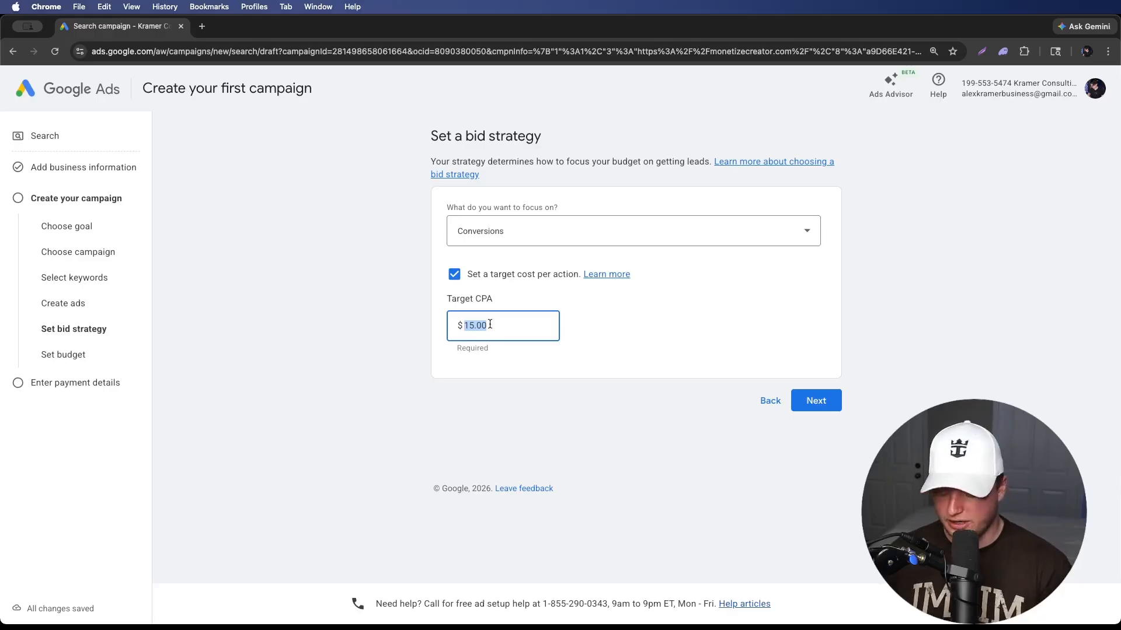
pyautogui.press('BackSpace')
pyautogui.write('5')
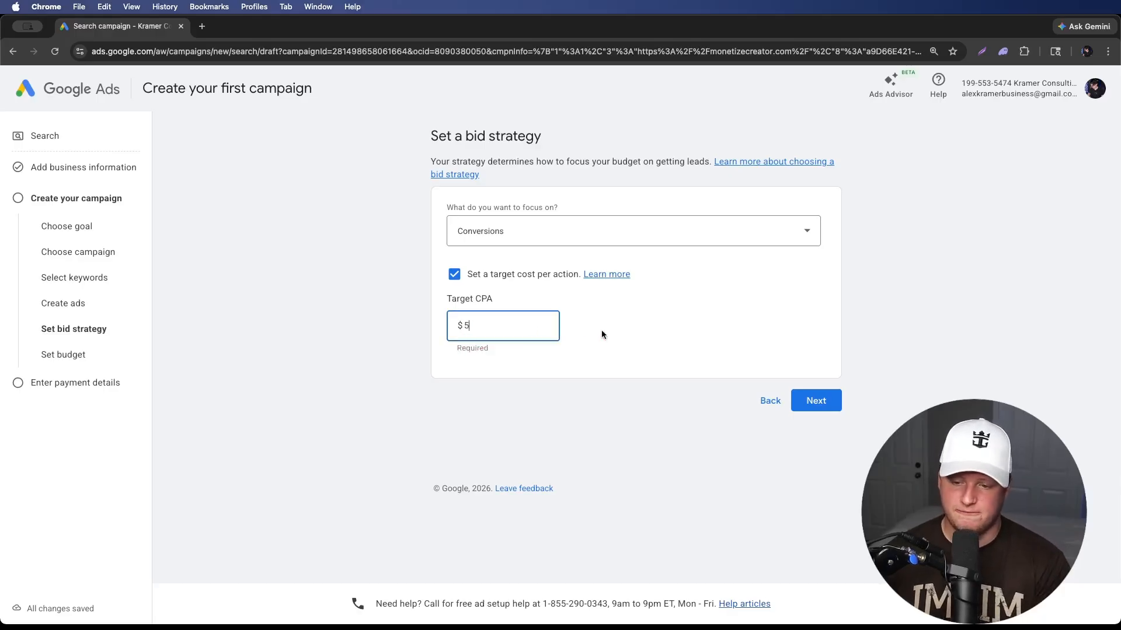
# - Set the target CPA to $25 and continue to the daily budget settings
pyautogui.doubleClick(512, 324)
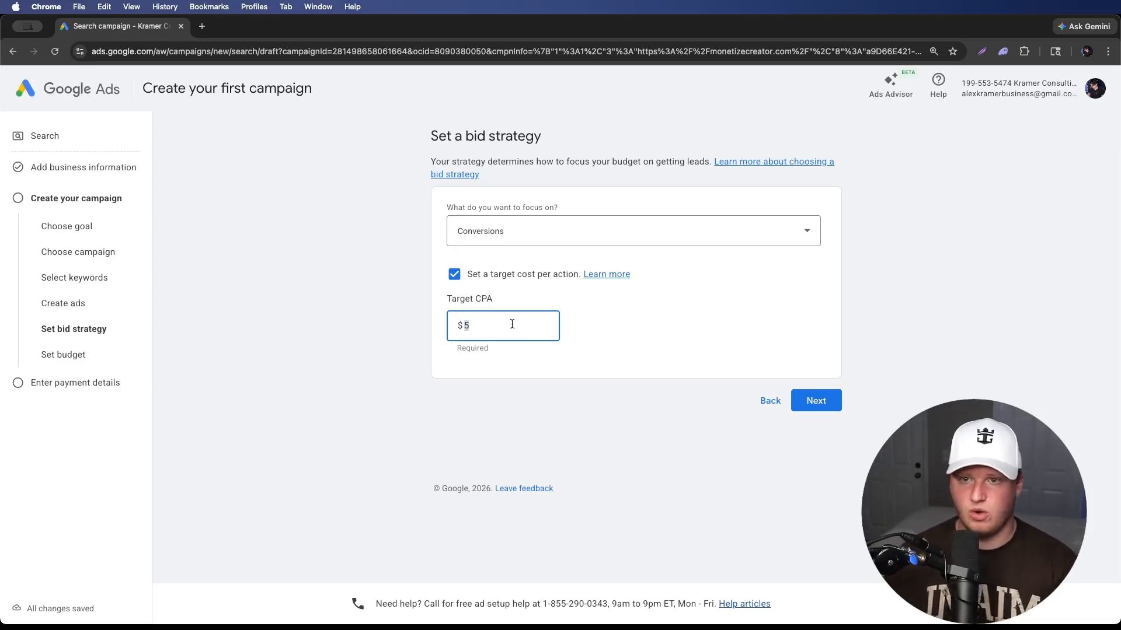
pyautogui.write('1')
pyautogui.press('BackSpace')
pyautogui.write('25')
pyautogui.click(632, 324)
pyautogui.click(838, 402)
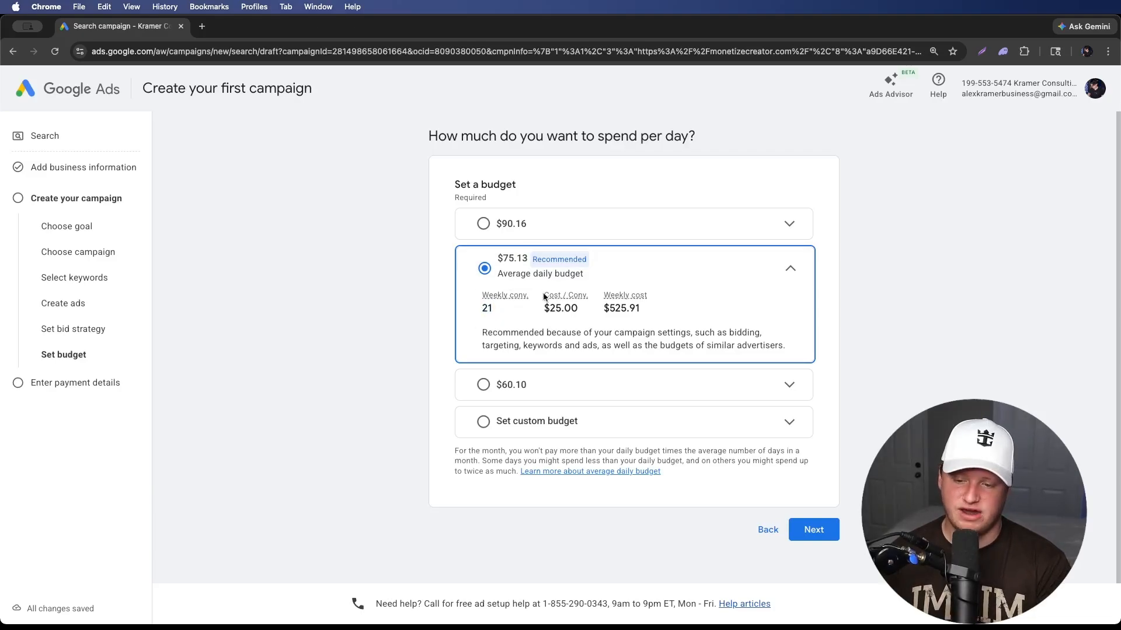
# - Examine the recommended budget's weekly conversions, cost per conversion and weekly cost
pyautogui.doubleClick(561, 309)
pyautogui.click(547, 308)
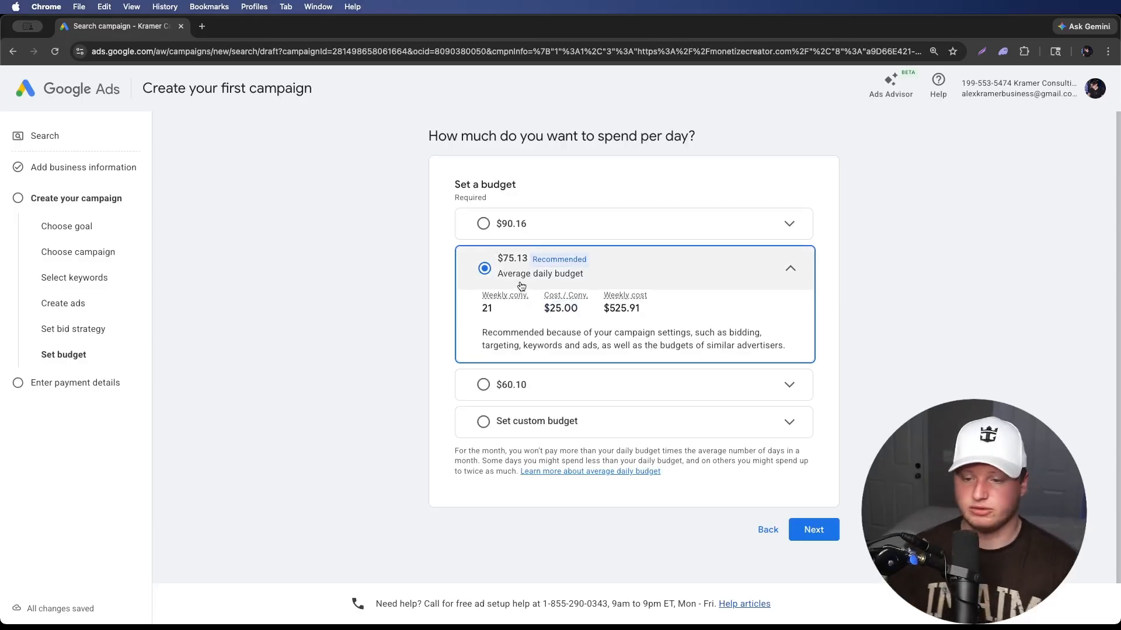
pyautogui.doubleClick(486, 308)
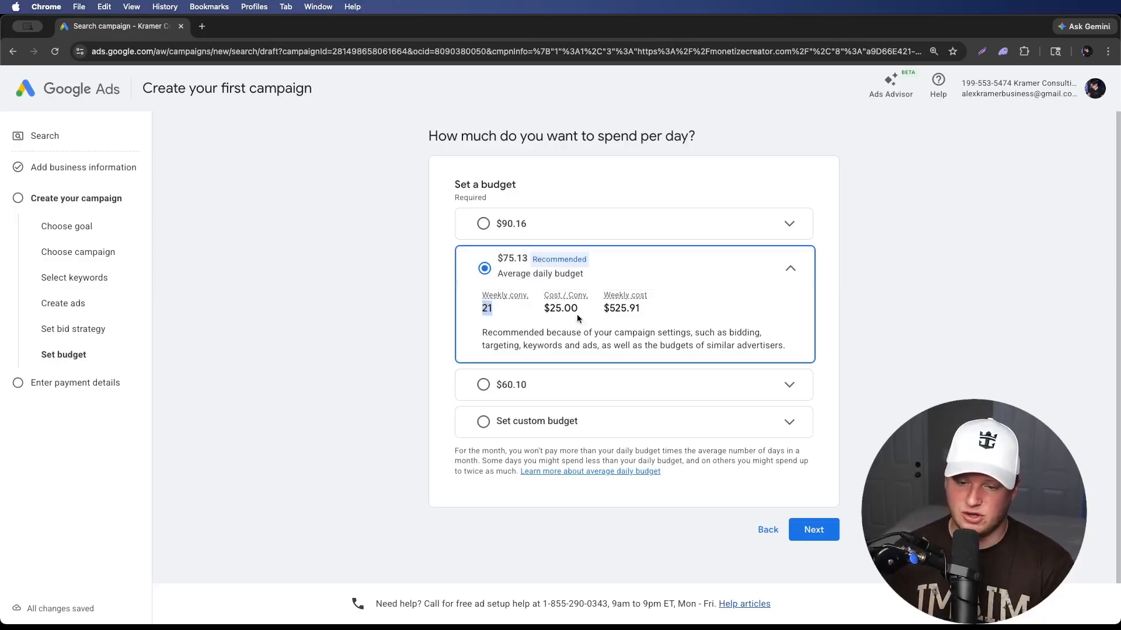
pyautogui.tripleClick(619, 308)
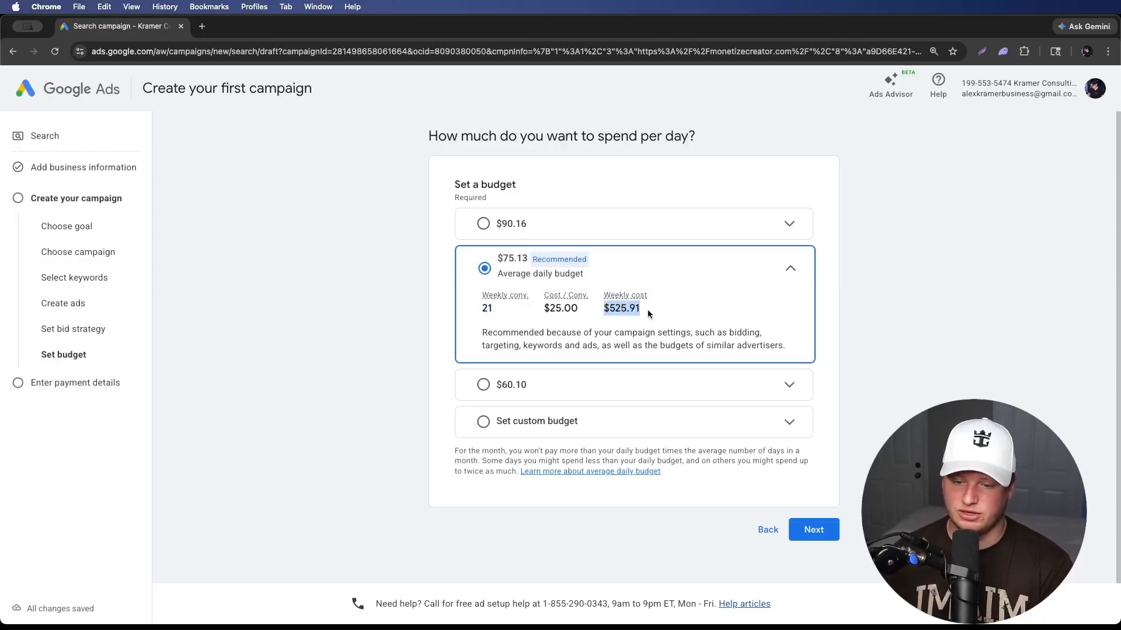
pyautogui.click(647, 312)
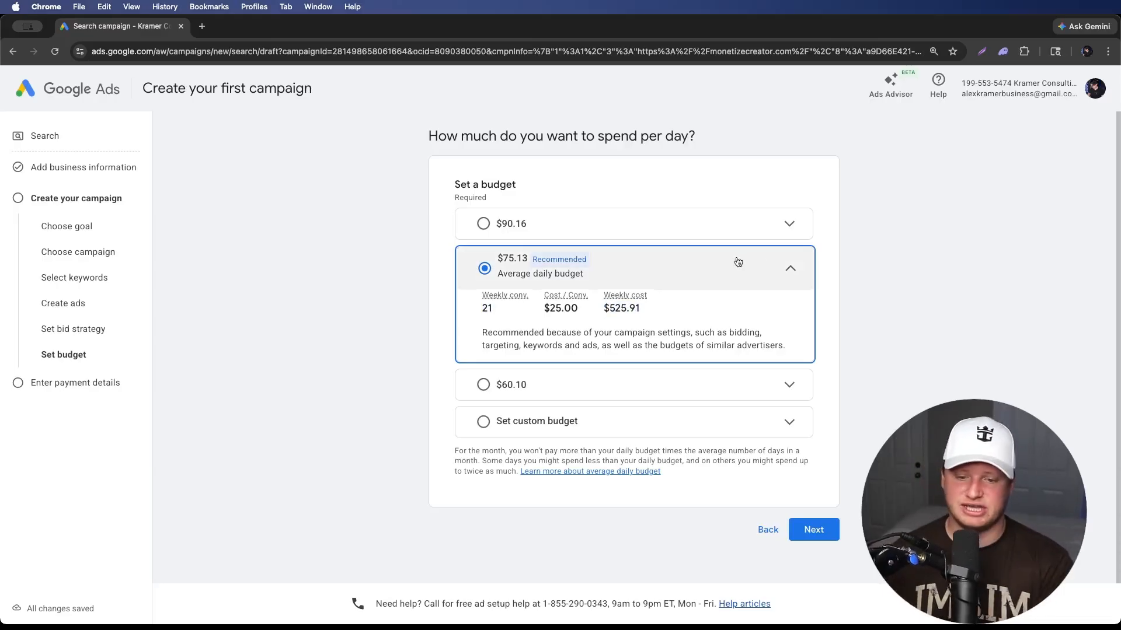
# - Set a custom average daily budget of $5.00 in US dollars and continue to the payment details
pyautogui.click(776, 268)
pyautogui.click(677, 347)
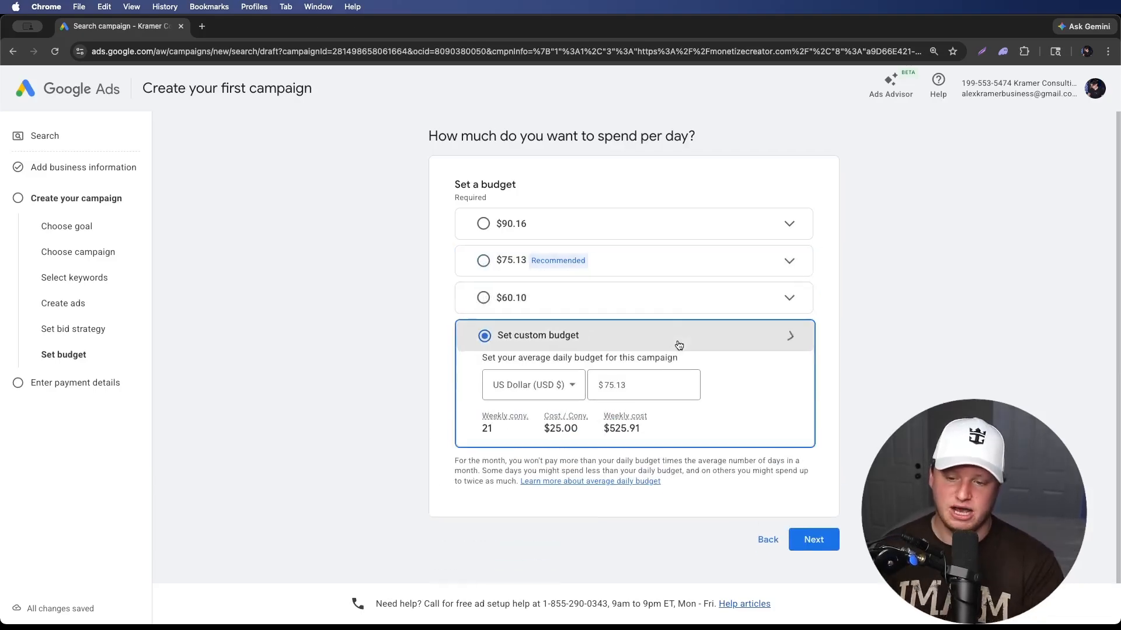
pyautogui.doubleClick(651, 388)
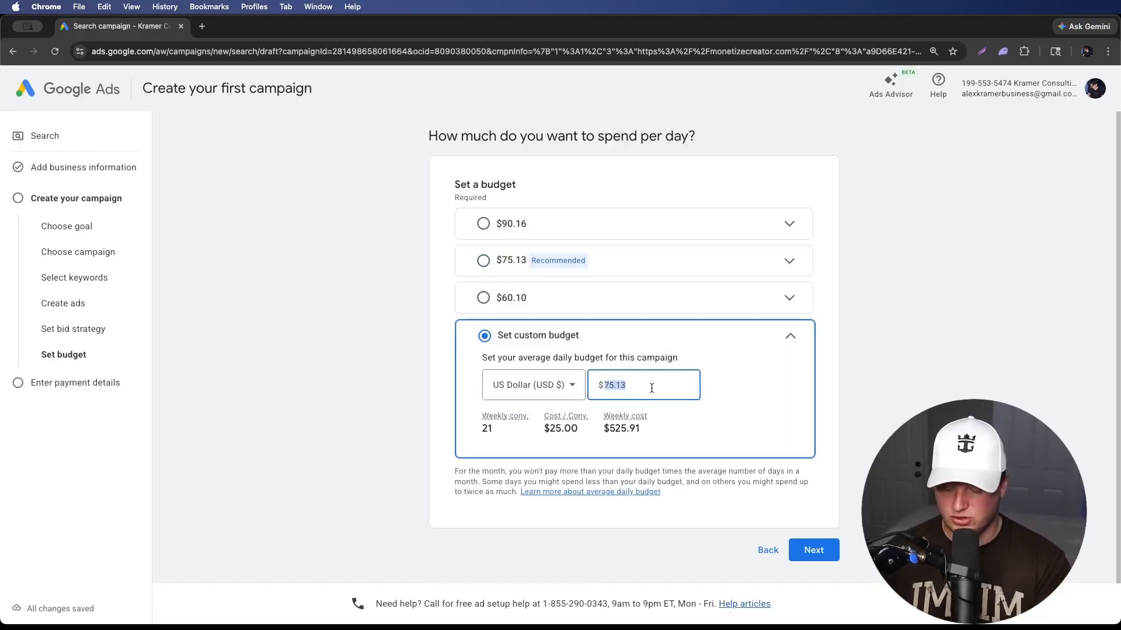
pyautogui.press('BackSpace')
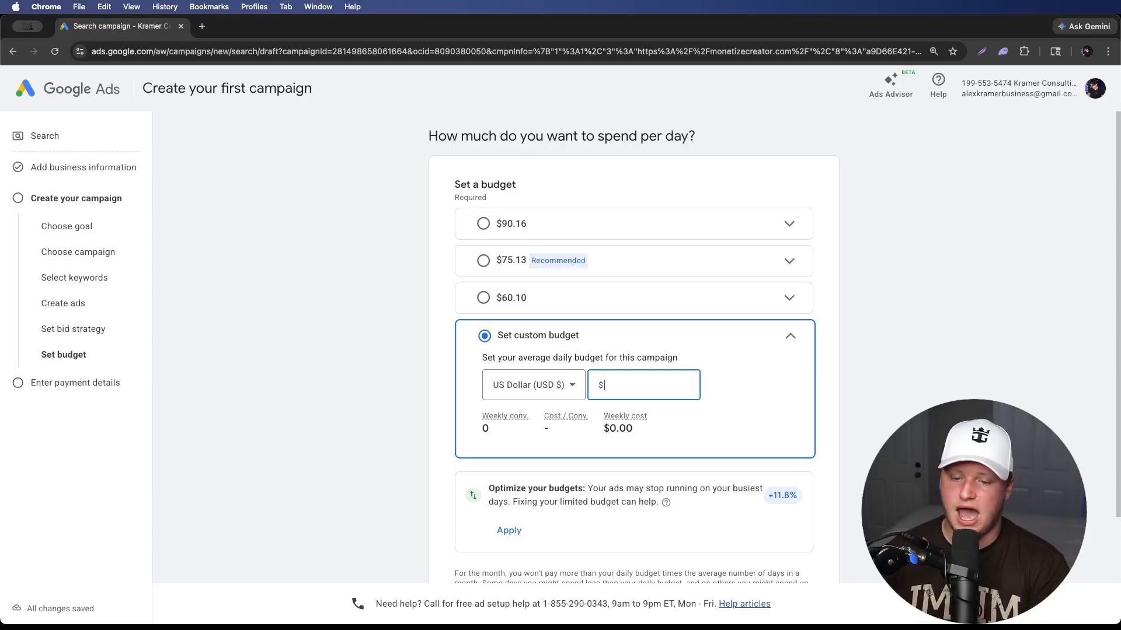
pyautogui.write('5')
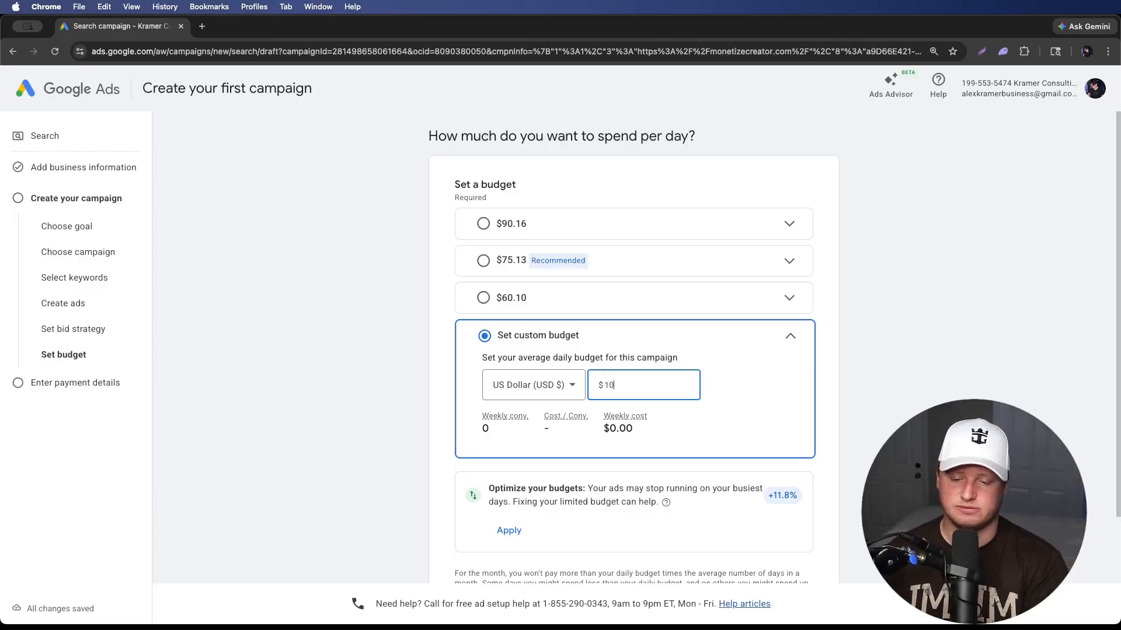
pyautogui.click(671, 397)
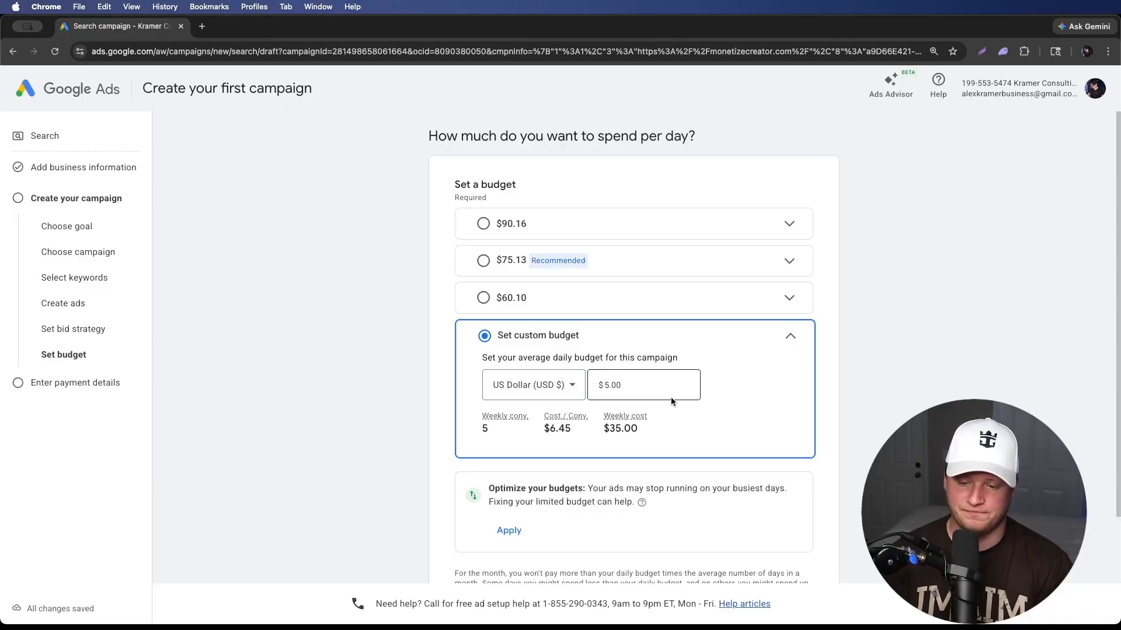
pyautogui.scroll(-2, 750, 390)
pyautogui.click(818, 518)
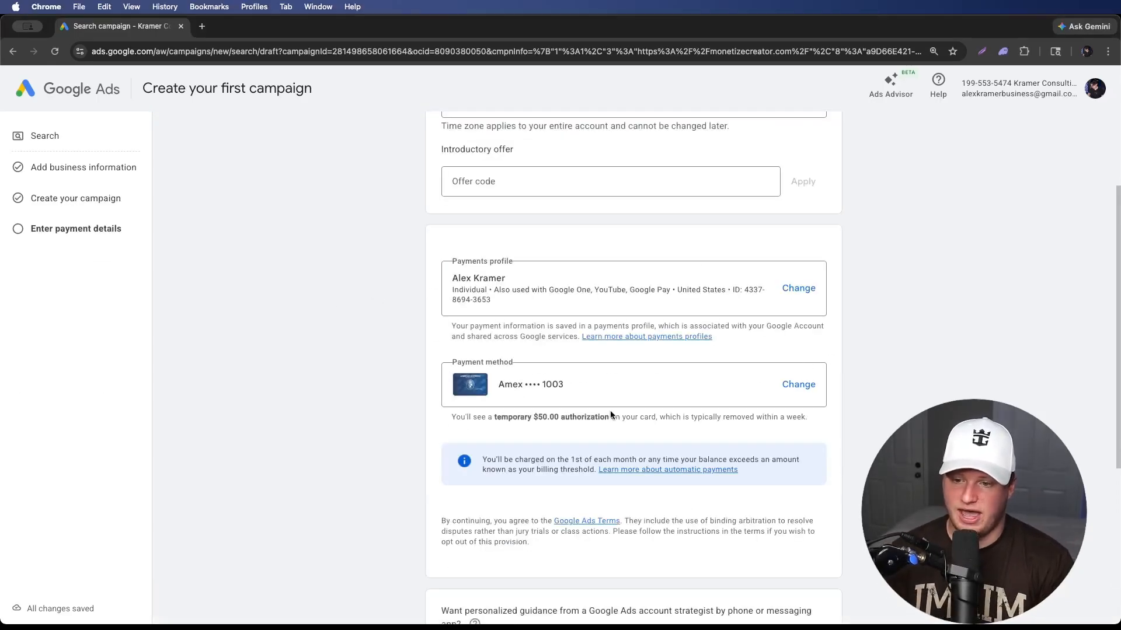
# - Review the account country, time zone, introductory offer code, payments profile and payment method
pyautogui.scroll(3, 934, 185)
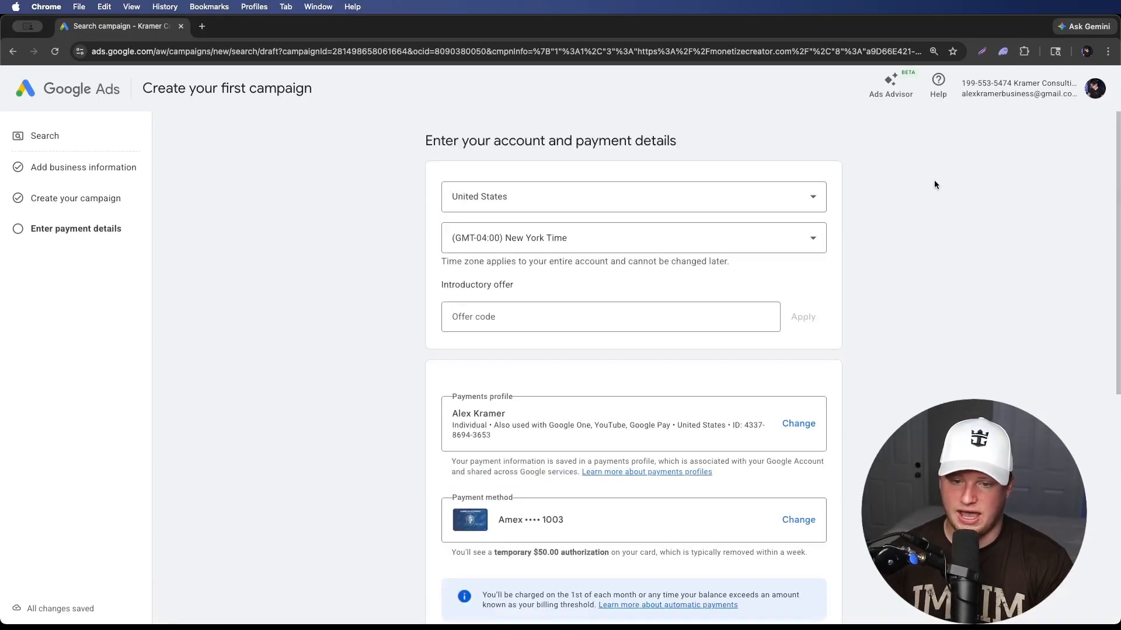
pyautogui.click(533, 203)
pyautogui.click(391, 198)
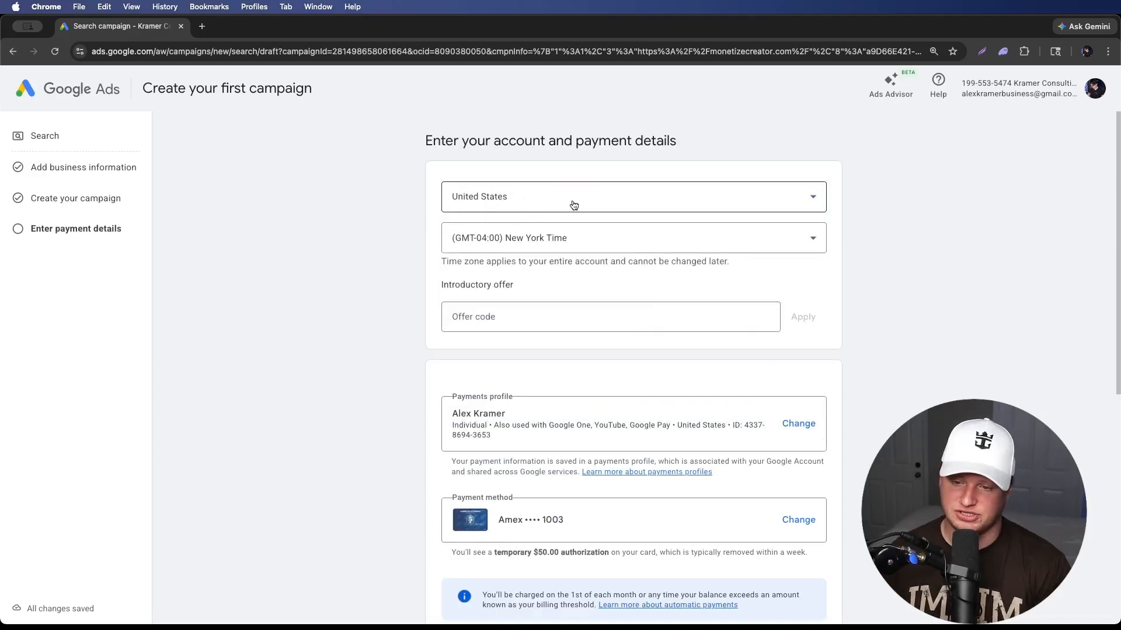
pyautogui.scroll(-1, 561, 244)
pyautogui.click(518, 290)
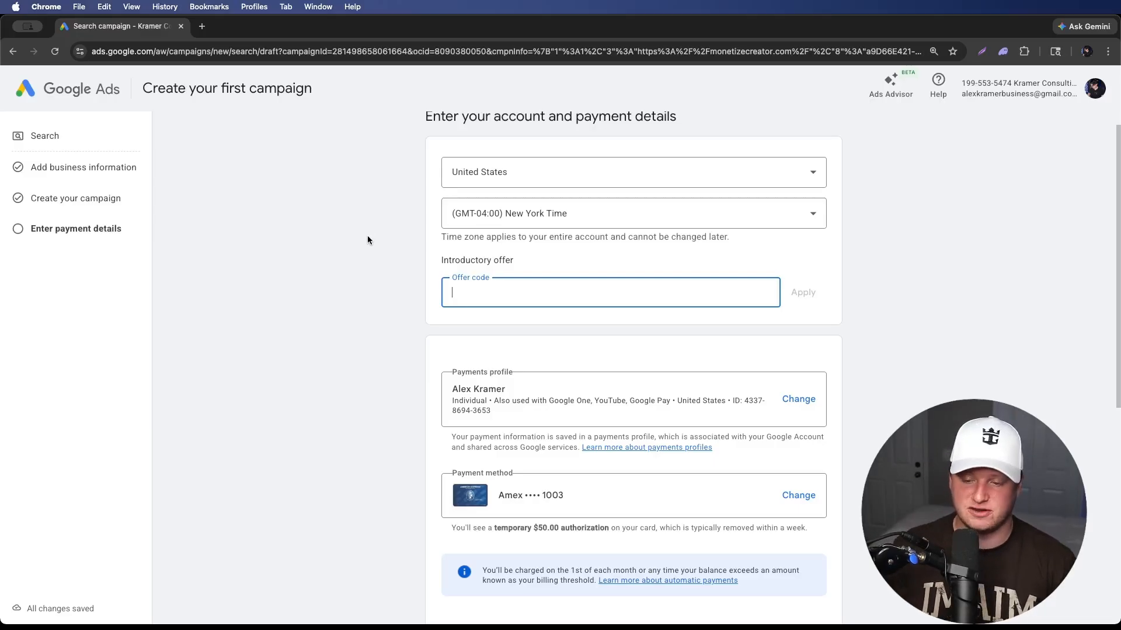
pyautogui.click(386, 237)
pyautogui.click(478, 285)
pyautogui.click(385, 272)
pyautogui.scroll(-3, 442, 345)
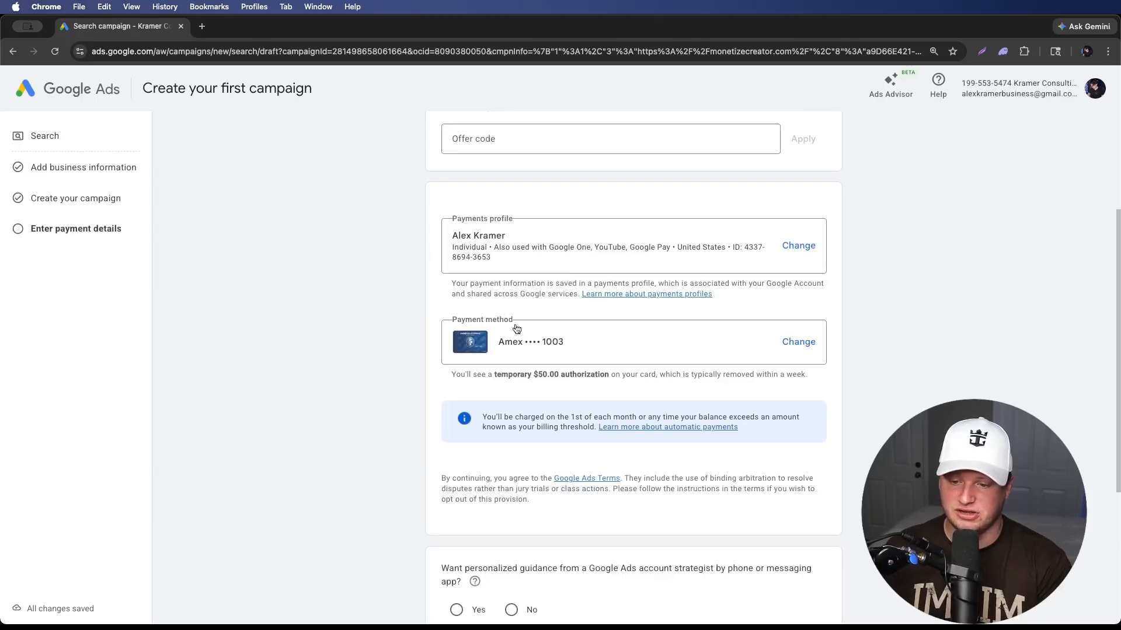
# - Read the note about the temporary card authorization and the billing information below the payment method
pyautogui.scroll(-1, 502, 315)
pyautogui.tripleClick(523, 346)
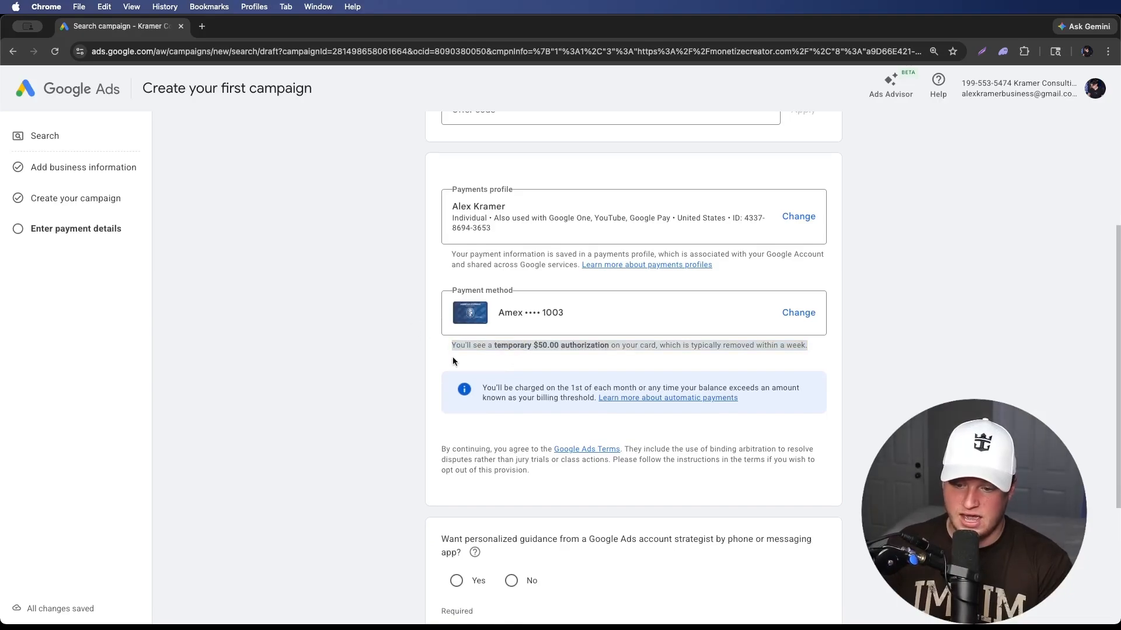
pyautogui.click(557, 358)
pyautogui.scroll(-3, 556, 361)
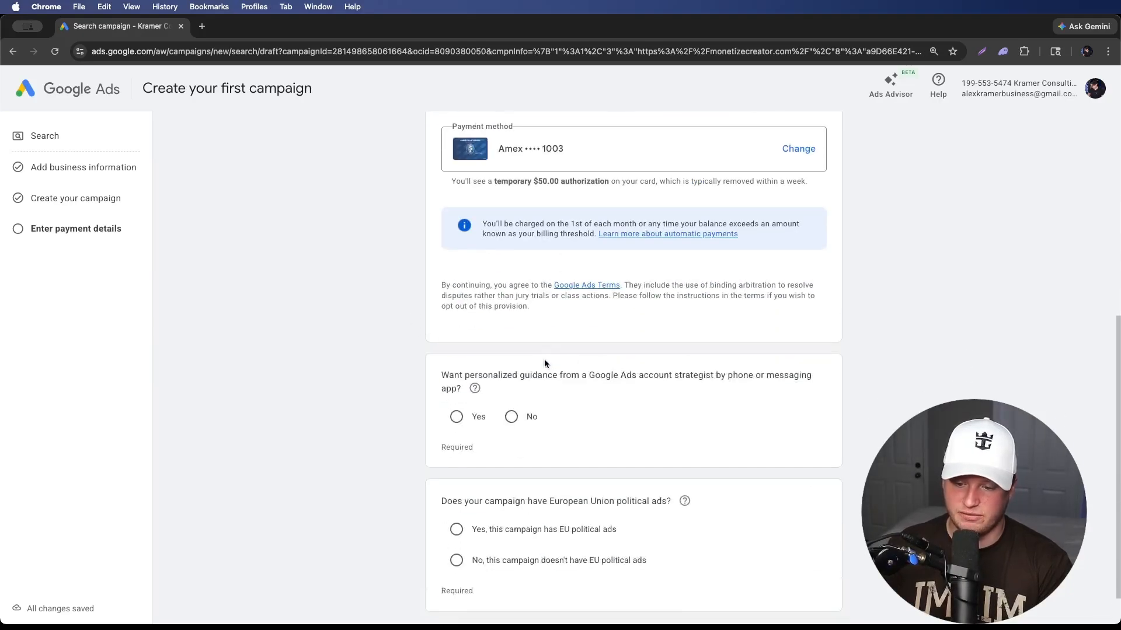
# - Opt in to personalized guidance from a Google Ads account strategist, leaving the phone number empty
pyautogui.moveTo(431, 330); pyautogui.dragTo(589, 342)
pyautogui.click(590, 342)
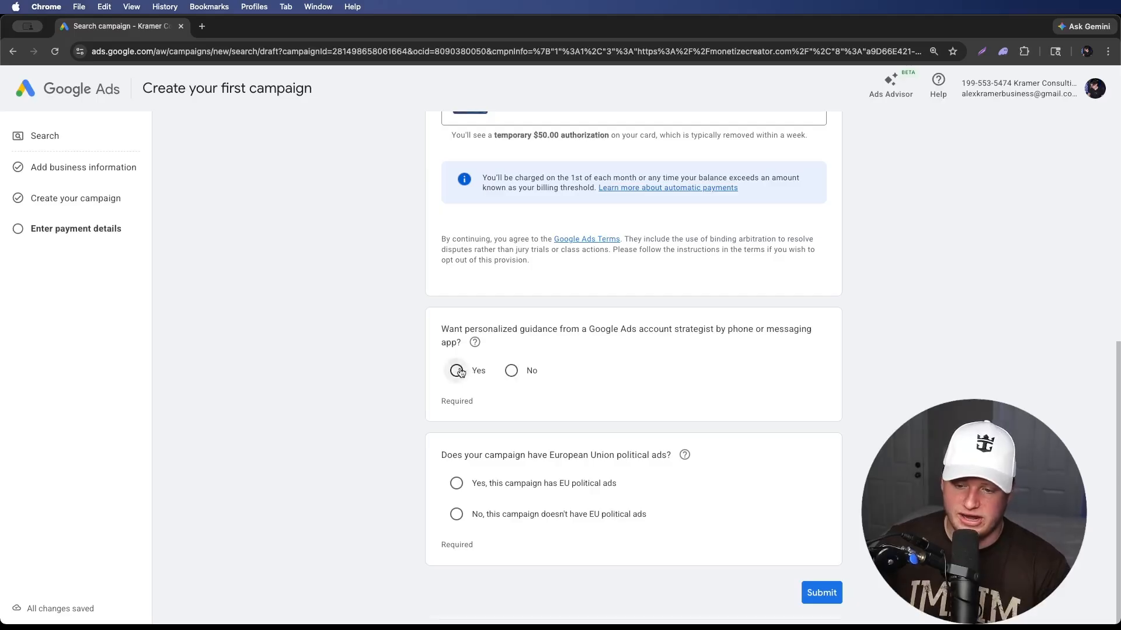
pyautogui.click(457, 371)
pyautogui.scroll(-1, 466, 401)
pyautogui.click(605, 393)
pyautogui.click(933, 315)
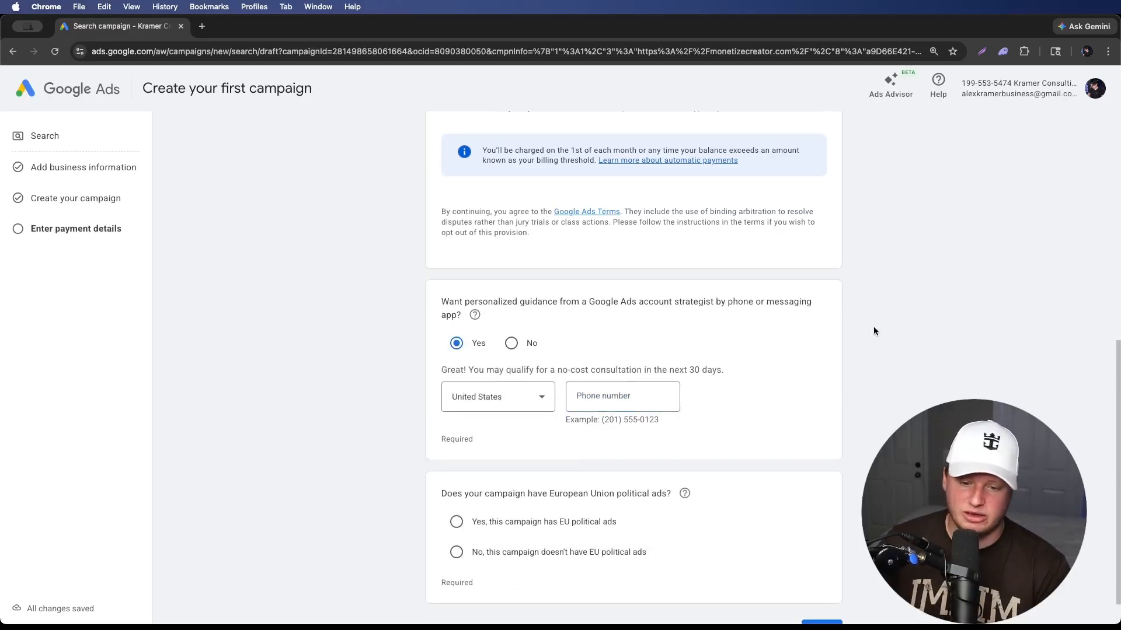
# - Declare that the campaign doesn't have European Union political ads
pyautogui.scroll(-1, 705, 353)
pyautogui.doubleClick(488, 454)
pyautogui.moveTo(533, 456); pyautogui.dragTo(649, 457)
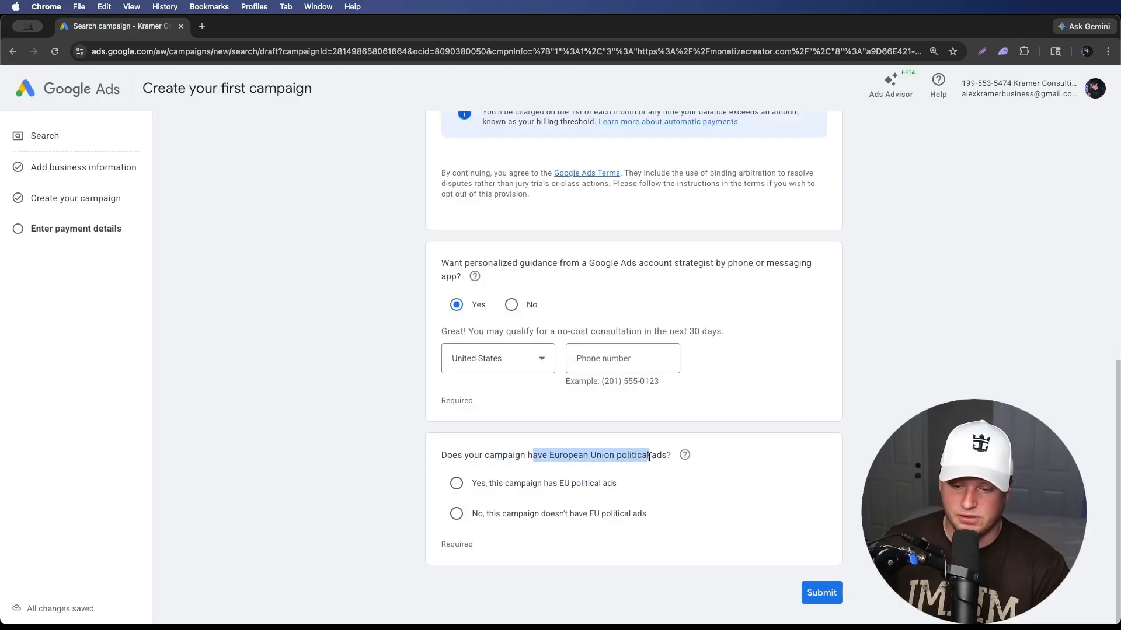
pyautogui.click(649, 457)
pyautogui.click(496, 512)
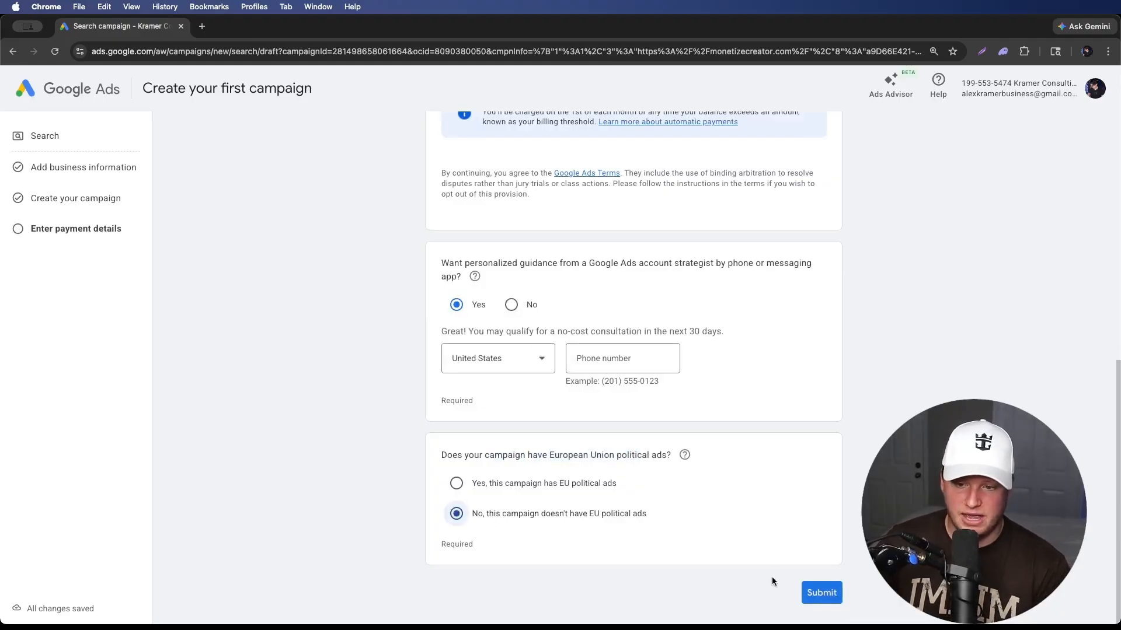
# - Search Google for "google ads" in a new browser tab to view the ad preview among the results
pyautogui.scroll(8, 755, 552)
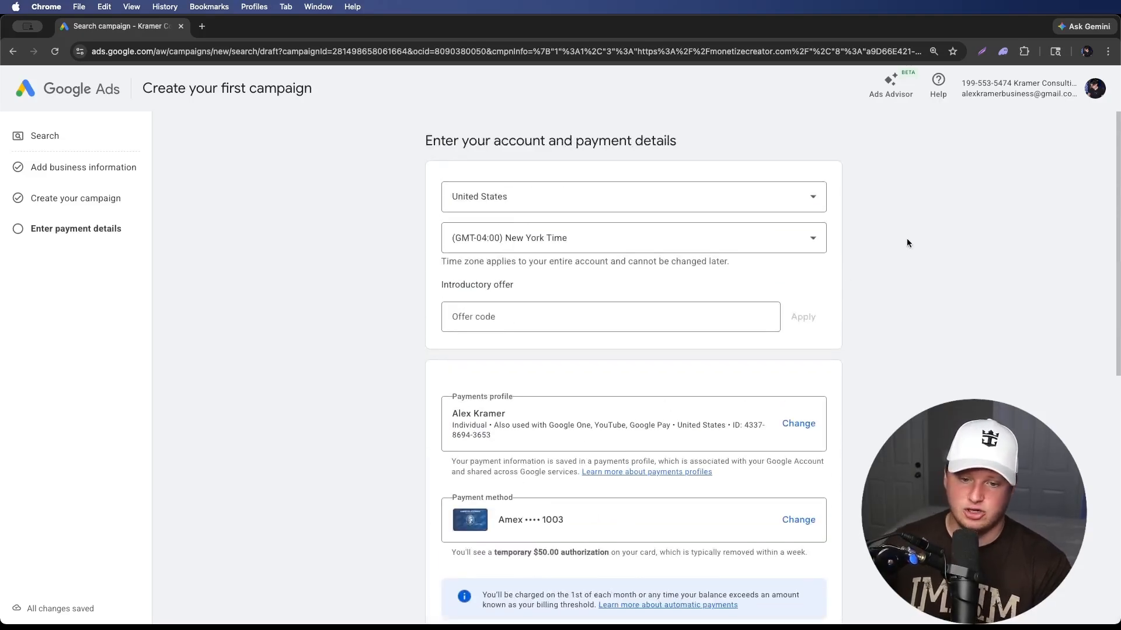
pyautogui.press('super+t')
pyautogui.write('monetzie')
pyautogui.press('BackSpace')
pyautogui.press('BackSpace')
pyautogui.press('BackSpace')
pyautogui.press('BackSpace')
pyautogui.press('BackSpace')
pyautogui.press('BackSpace')
pyautogui.press('BackSpace')
pyautogui.press('BackSpace')
pyautogui.write('google ads')
pyautogui.press('Return')
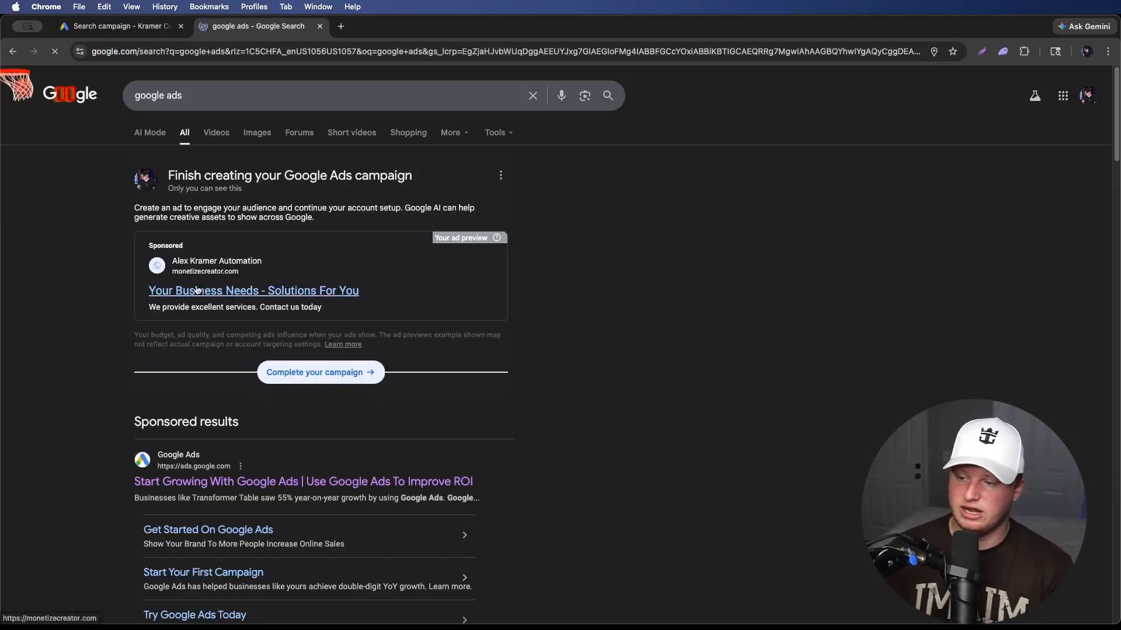
# - View the Monetize Creator landing page from the ad preview and return to the campaign's payment details, closing both extra tabs
pyautogui.click(175, 315)
pyautogui.scroll(-10, 560, 321)
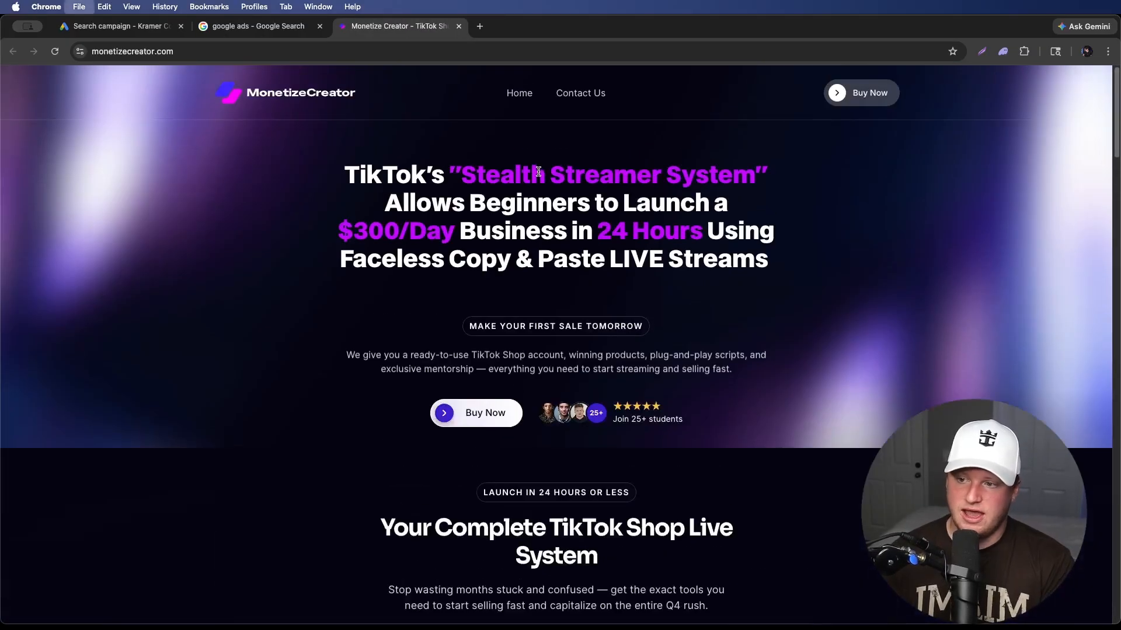
pyautogui.press('super+w')
pyautogui.press('super+w')
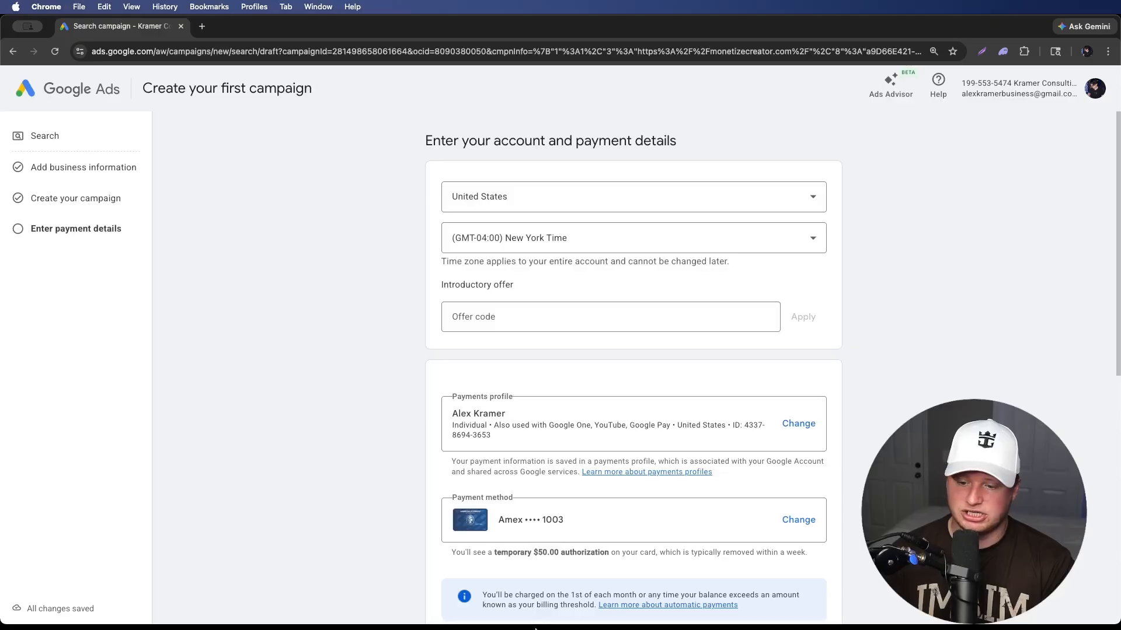